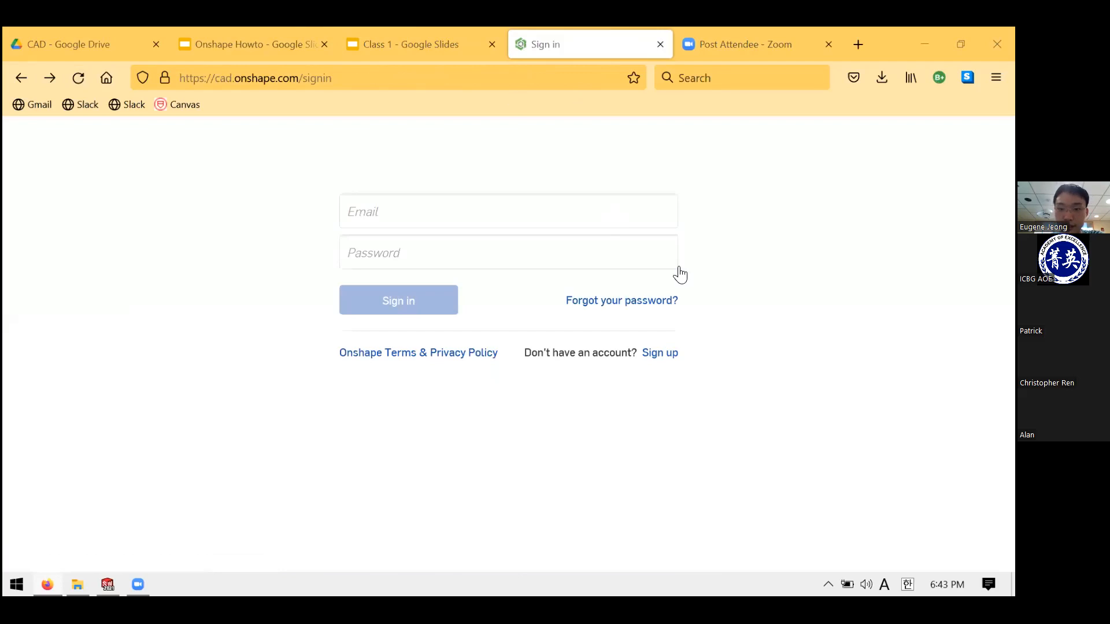
- Go from the Onshape sign-in form to the account sign-up page
left_click(544, 289)
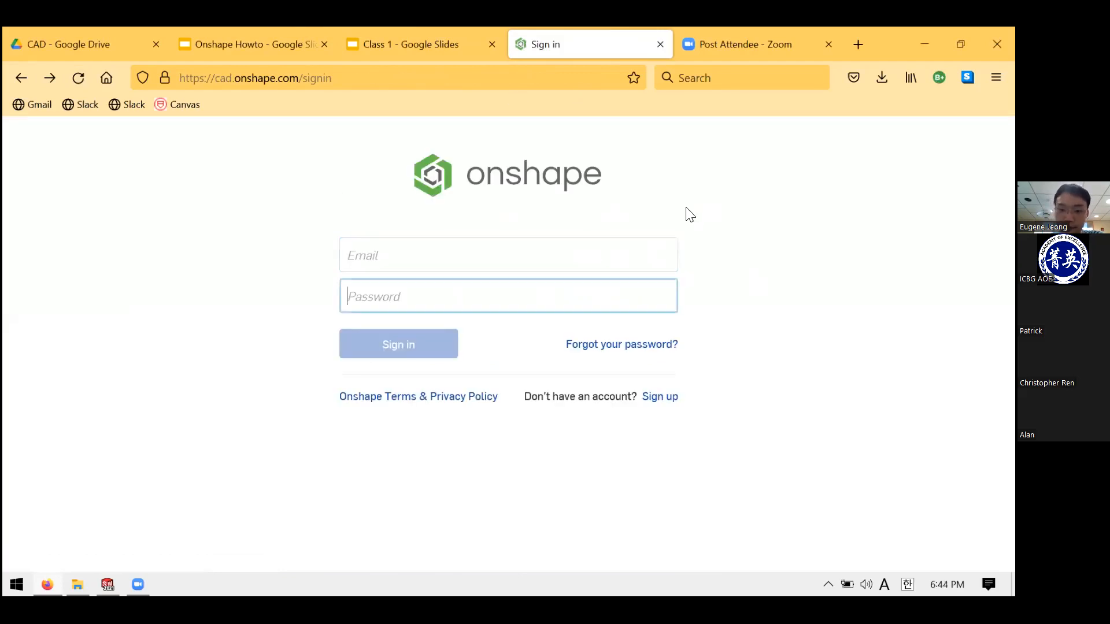
left_click_drag(700, 403, 642, 399)
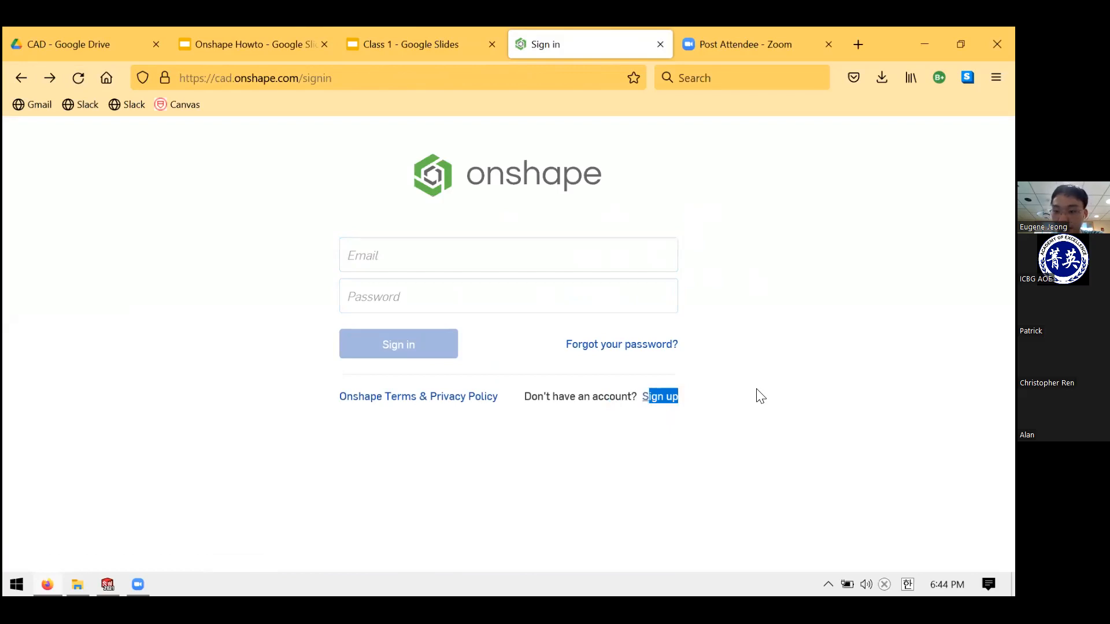
left_click(691, 397)
left_click(666, 400)
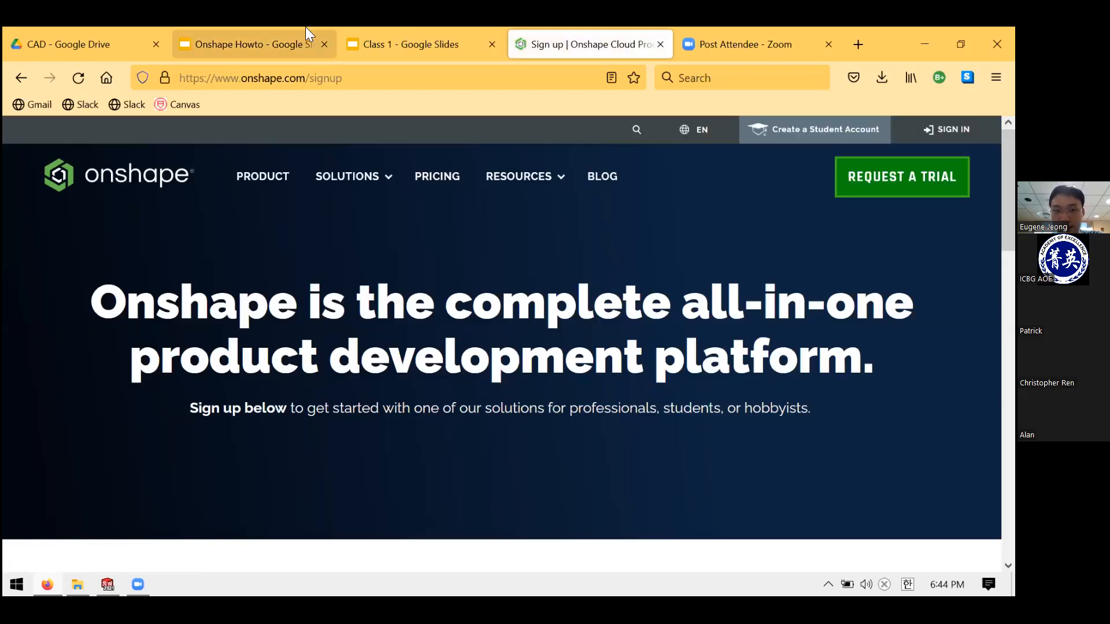
- Show slide 3 of the Onshape Howto slide deck
left_click(319, 44)
left_click(115, 387)
scroll(107, 289, "down", 3)
- Review the 'Select Education account' slide in the Onshape Howto deck
left_click(104, 239)
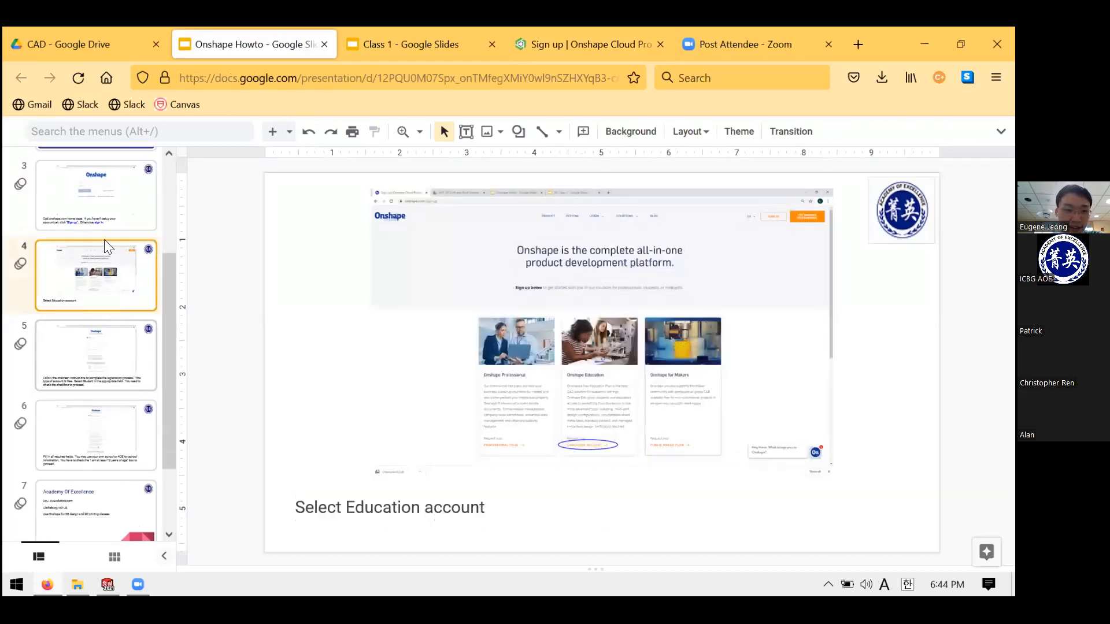
key("Down")
scroll(95, 252, "down", 1)
key("Up")
scroll(103, 282, "down", 1)
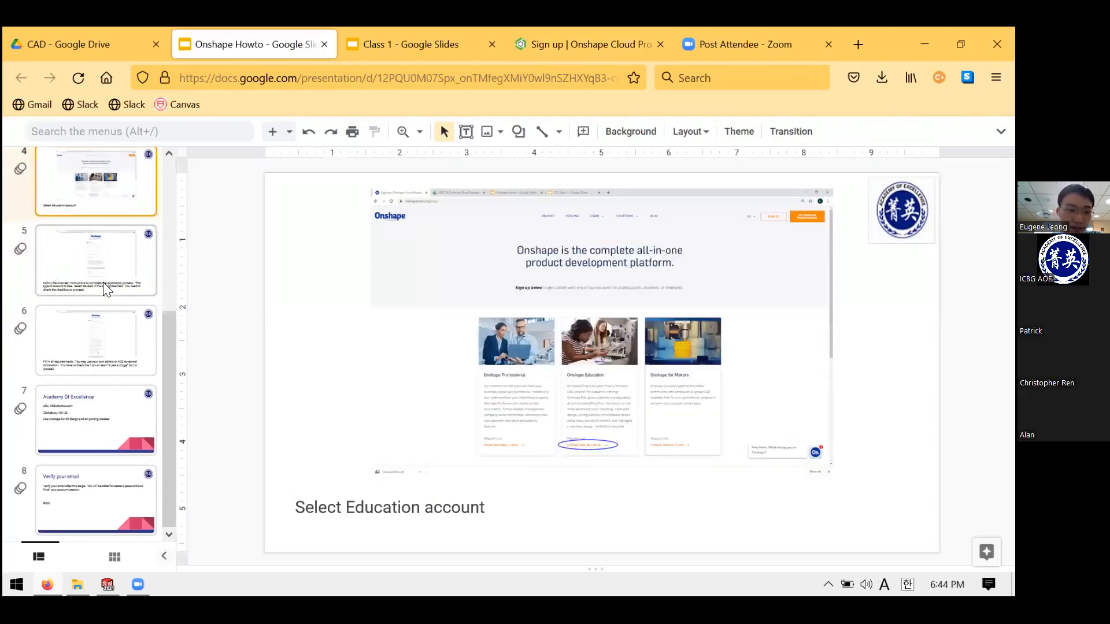
scroll(103, 282, "up", 3)
- Back on the Onshape sign-up page, open the Education account page
left_click(549, 30)
key("ctrl+shift+Tab")
key("ctrl+Tab")
scroll(532, 371, "down", 5)
left_click(514, 449)
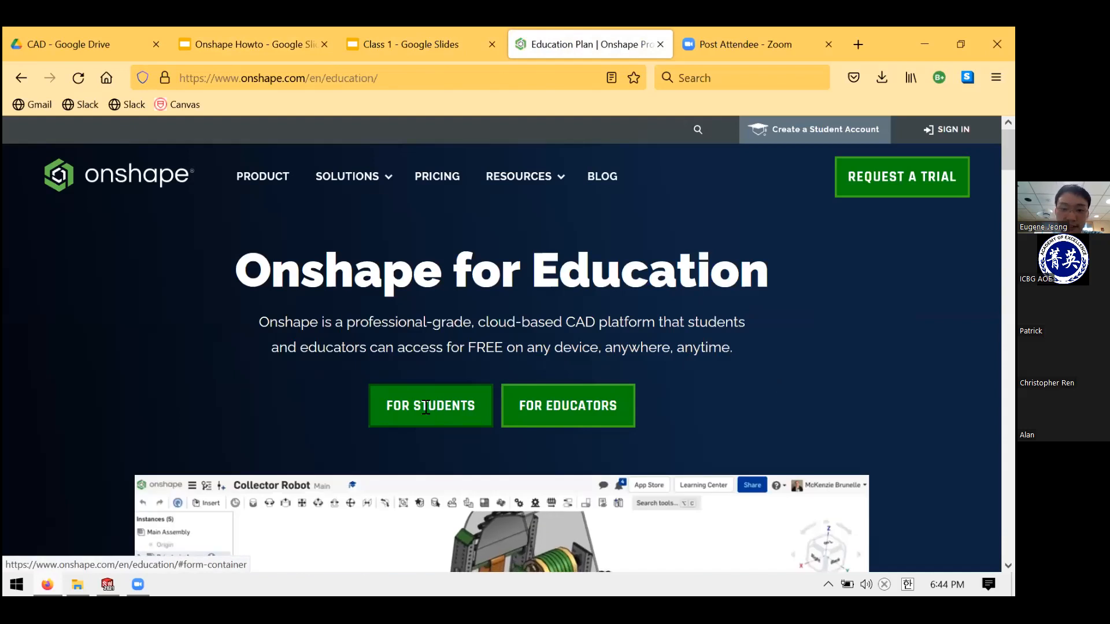
- Open the student sign-up form and inspect its name, email and student-or-educator fields
left_click(426, 414)
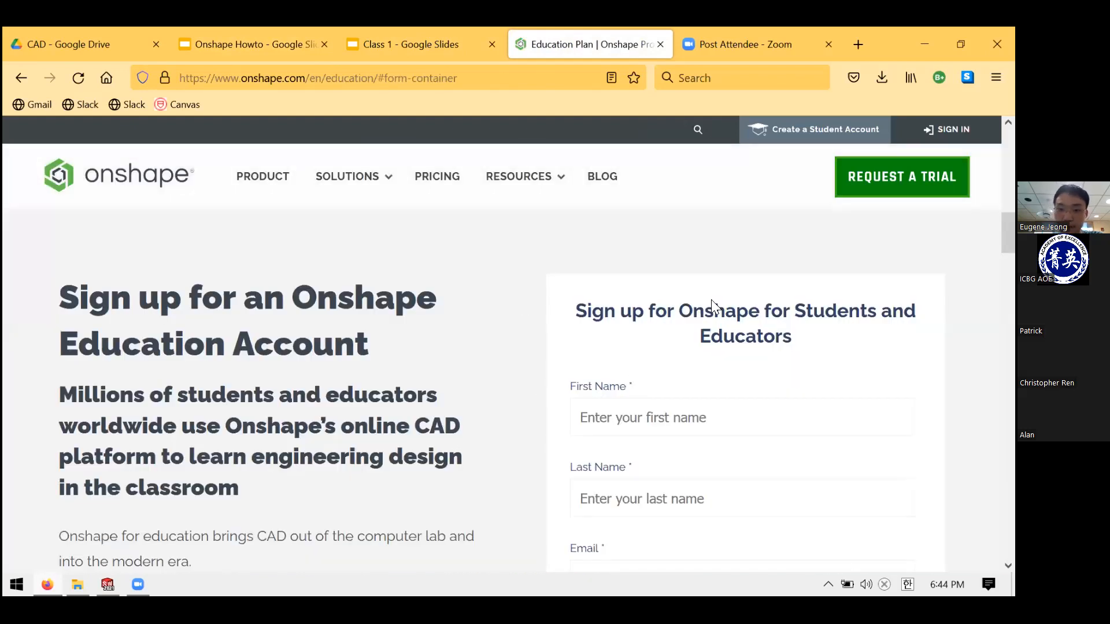
scroll(701, 315, "down", 4)
scroll(706, 330, "up", 2)
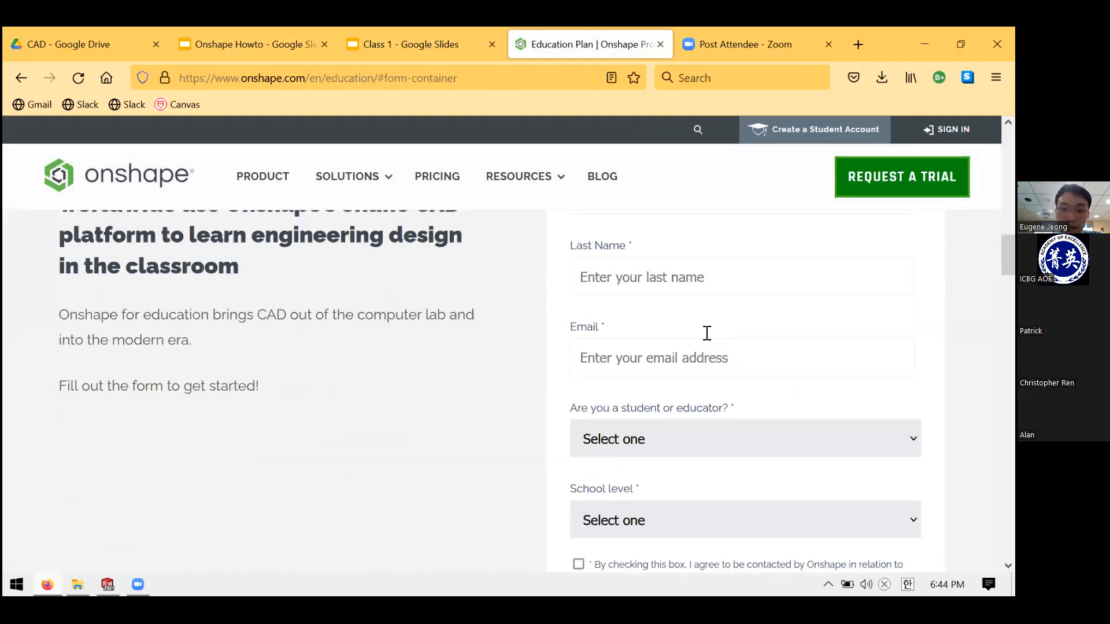
left_click(677, 254)
left_click(680, 344)
left_click(674, 405)
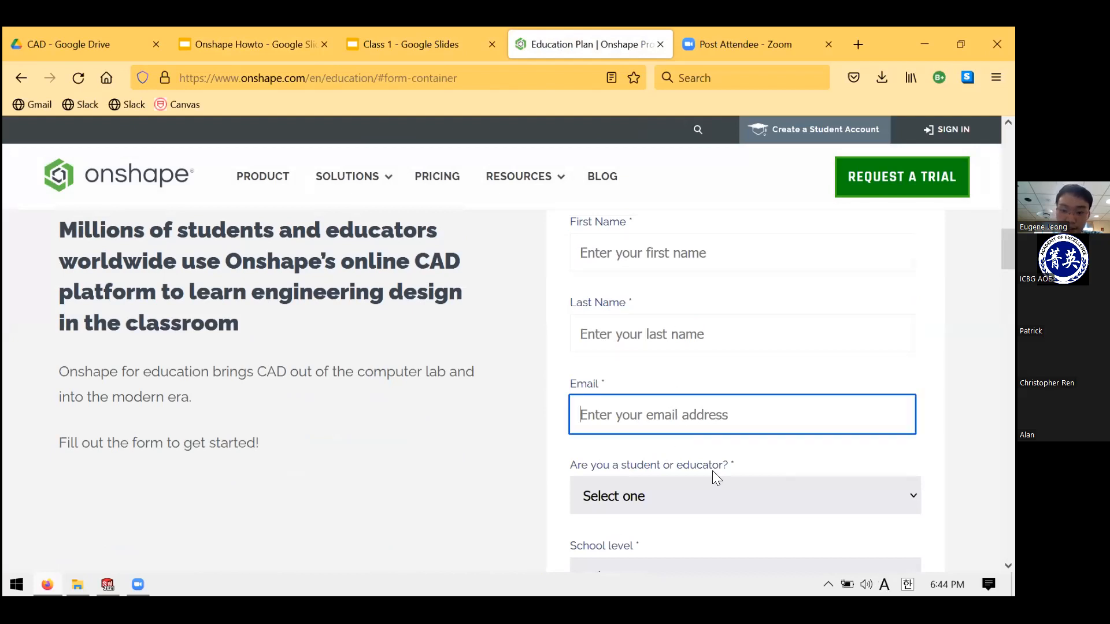
left_click(800, 498)
left_click(711, 413)
scroll(664, 409, "down", 3)
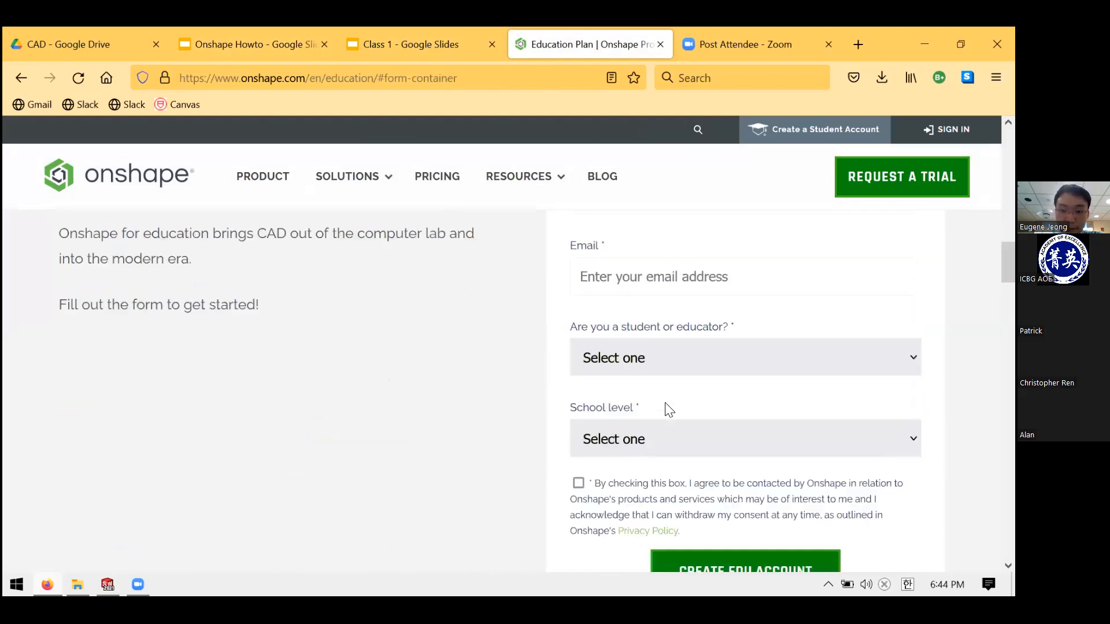
- Check the school level choices without filling anything, then go to Onshape sign-in
left_click(616, 407)
left_click(630, 335)
left_click(634, 421)
left_click(633, 422)
left_click(659, 453)
scroll(634, 429, "up", 6)
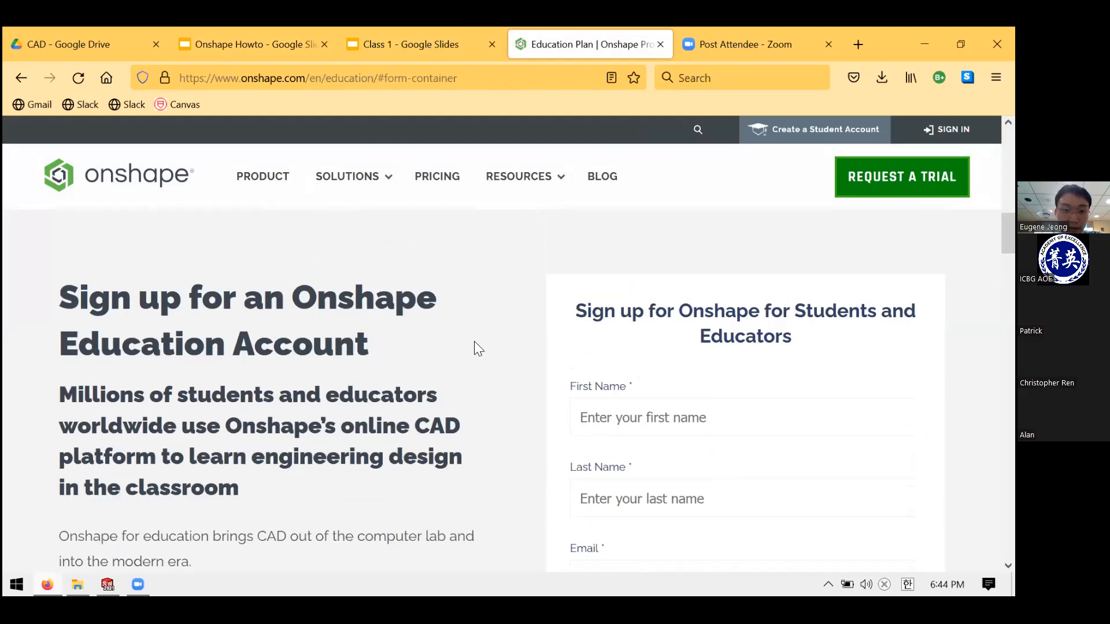
scroll(476, 347, "down", 3)
scroll(477, 349, "down", 1)
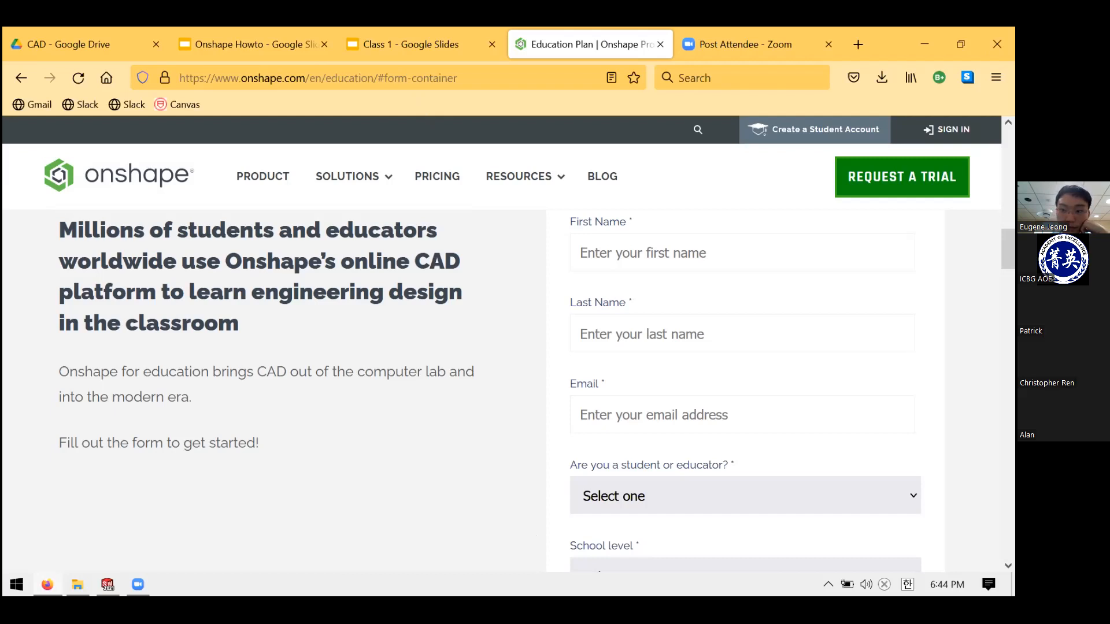
left_click(946, 130)
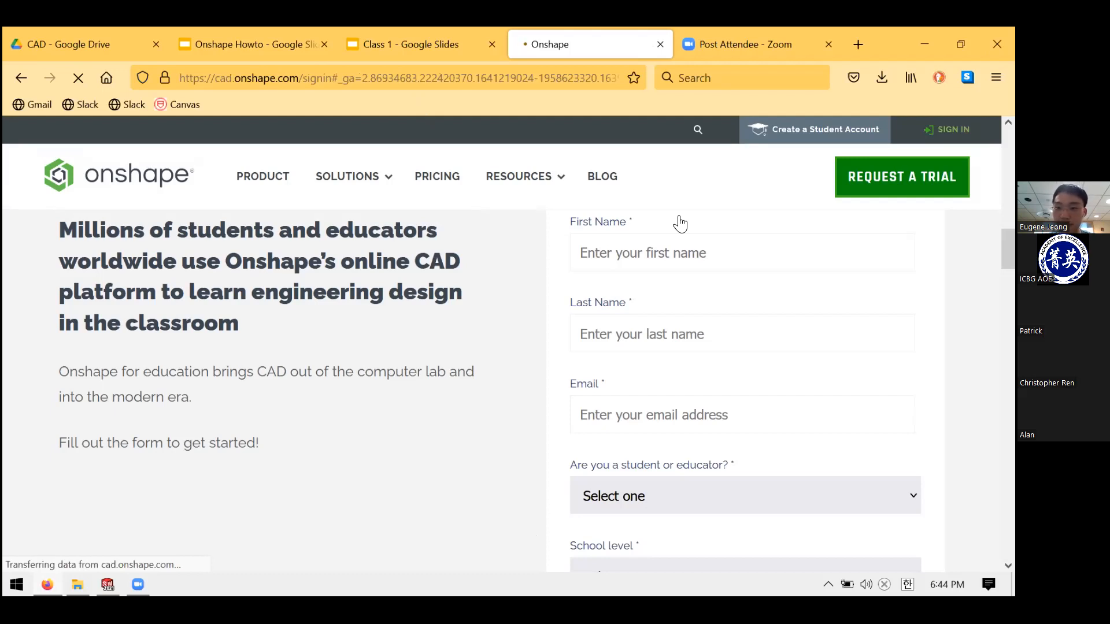
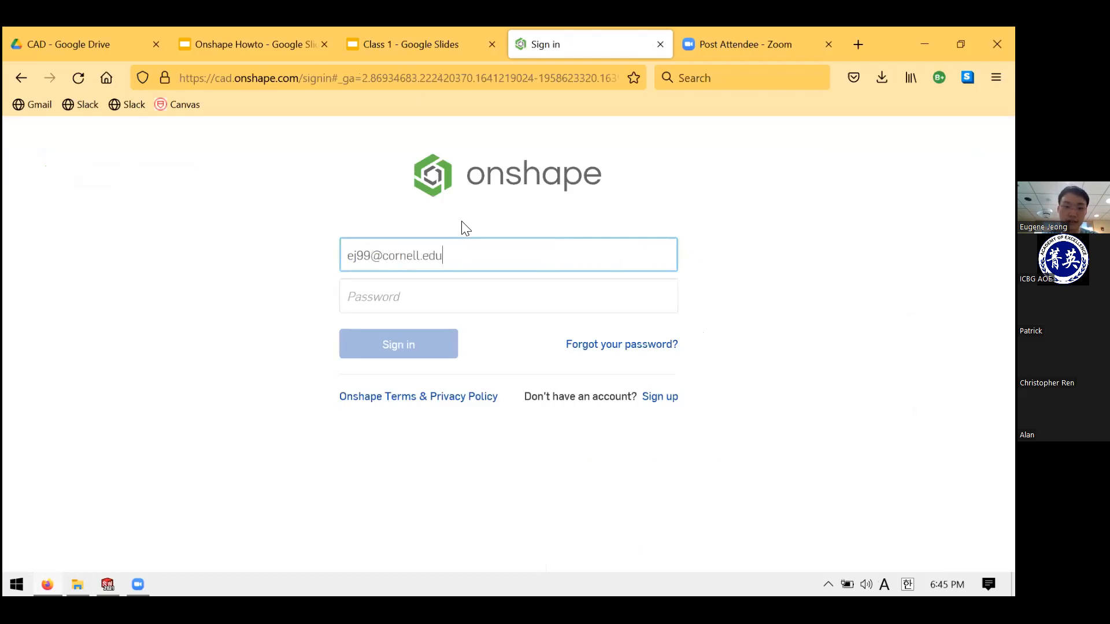
- Sign in to Onshape with the account email and password
key("Tab")
type("****************")
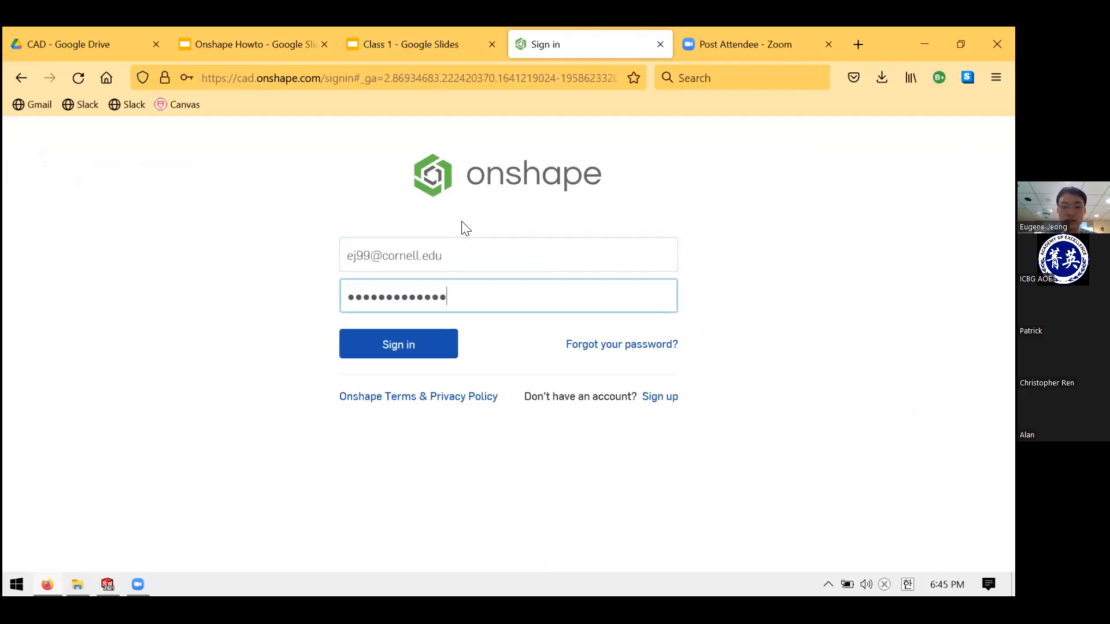
key("Return")
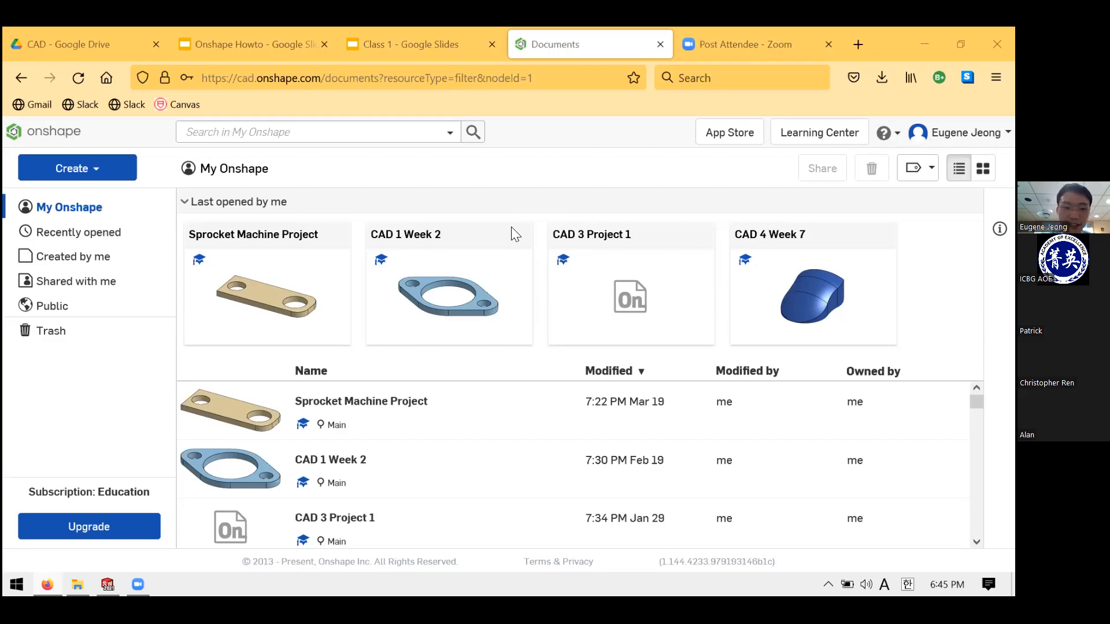
- View the Chess Rook slide in Class 1, return to CAD Review, then Onshape documents
left_click(444, 28)
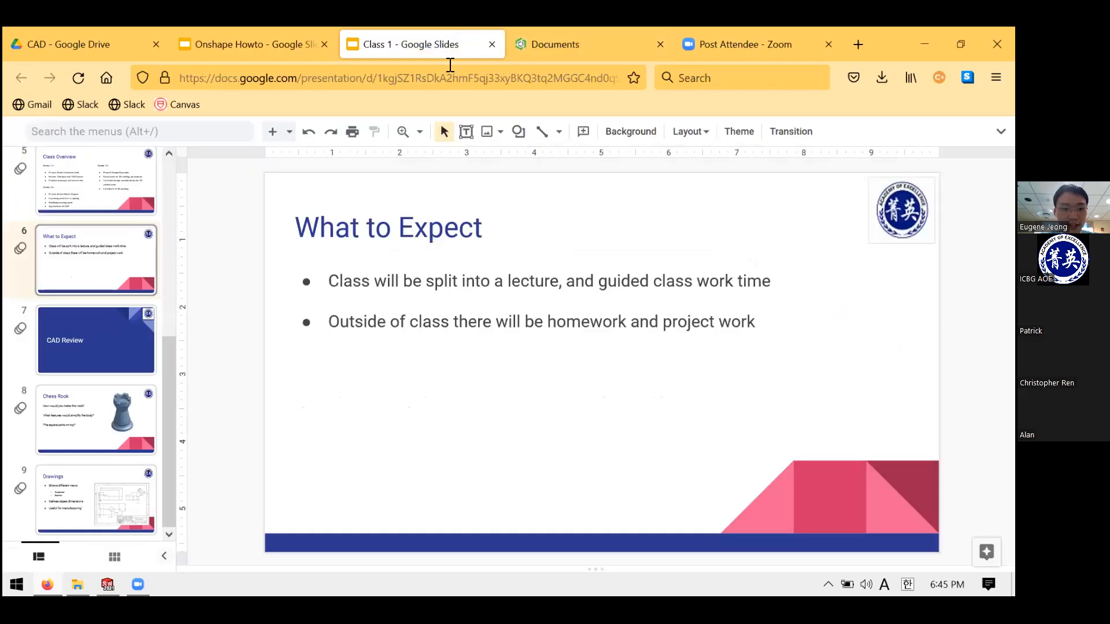
key("Down")
key("Down")
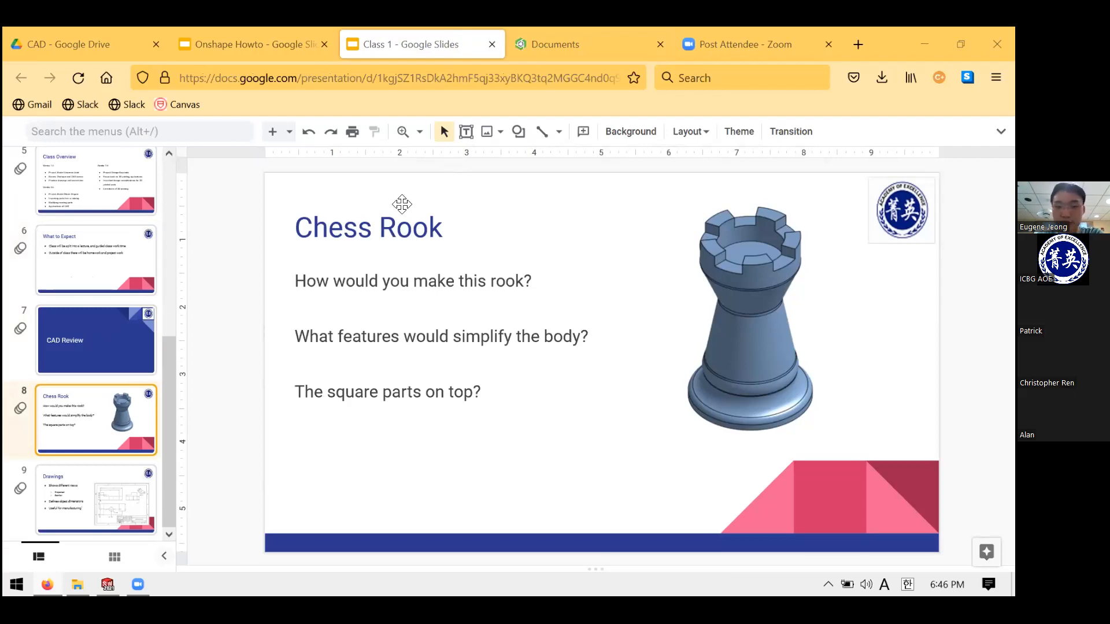
left_click(97, 318)
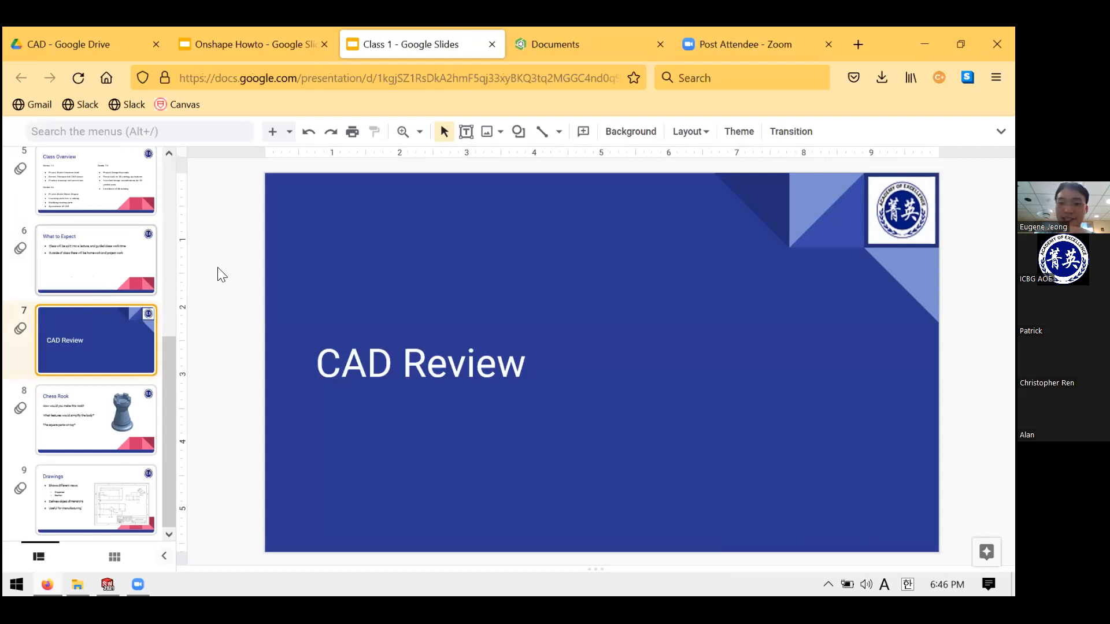
left_click(570, 42)
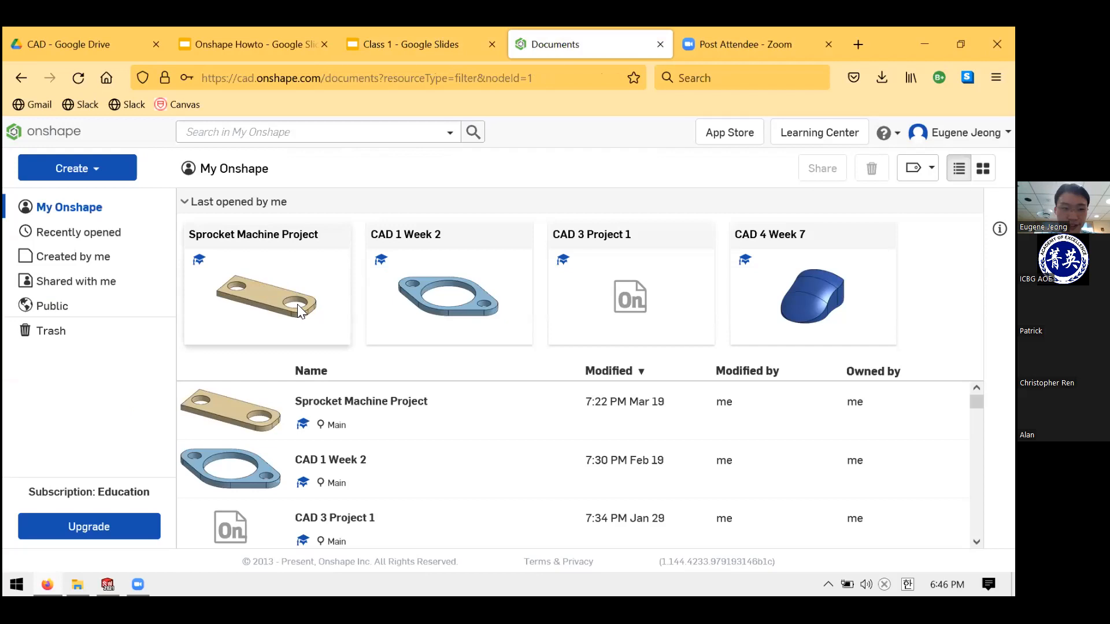
- Look at Onshape's Create menu without choosing, then go back to the Class 1 slides
left_click(103, 175)
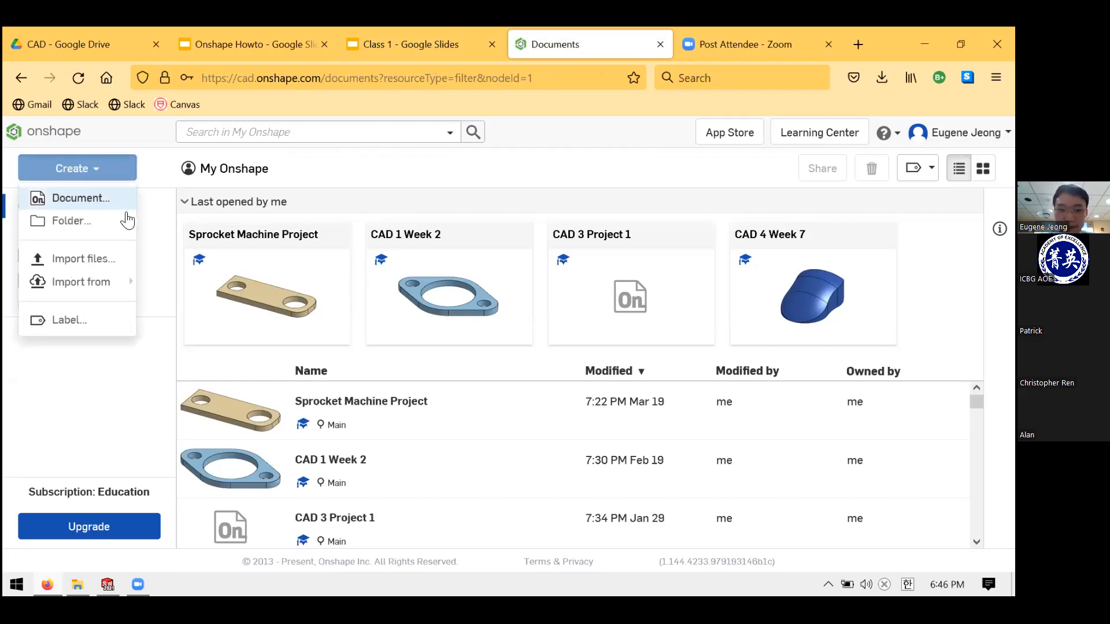
left_click(587, 286)
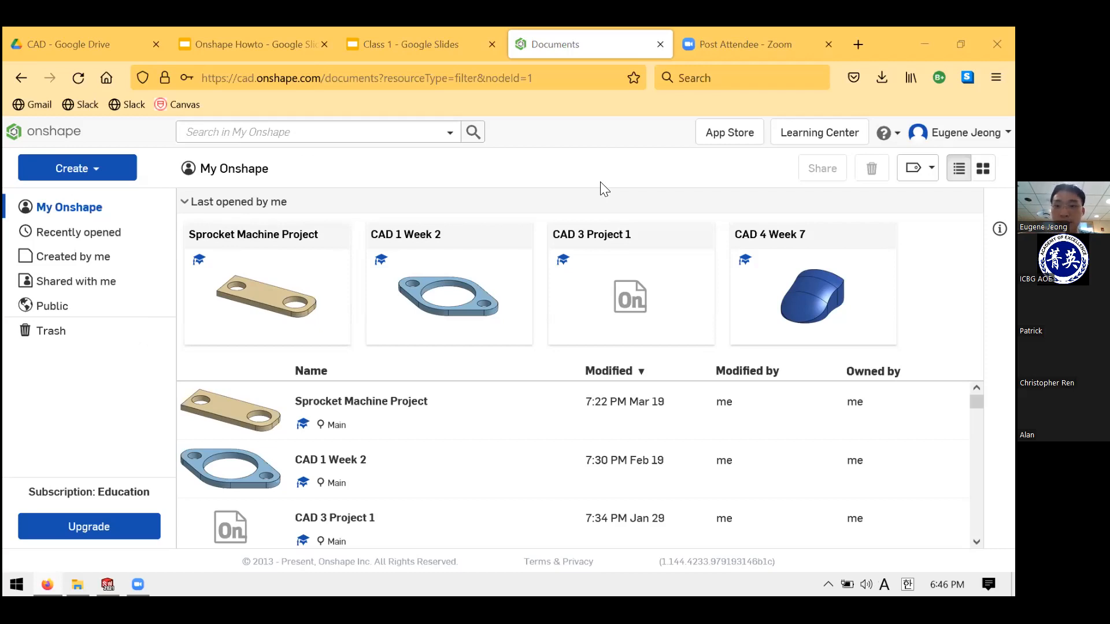
left_click(430, 41)
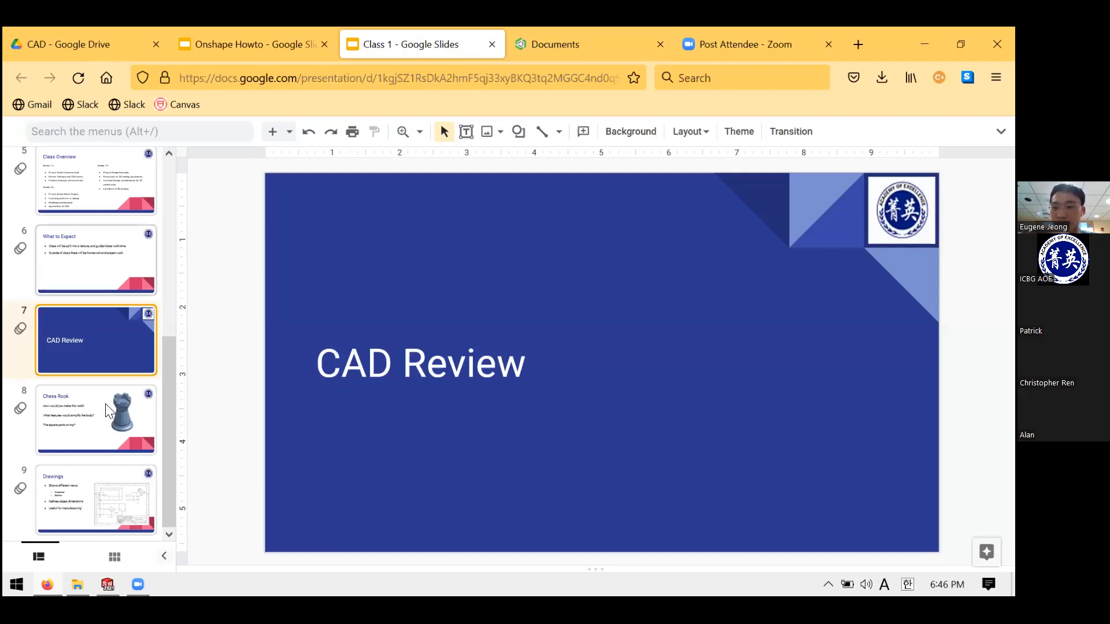
- Glance at the Chess Rook slide, return to CAD Review, then to Onshape documents
key("Down")
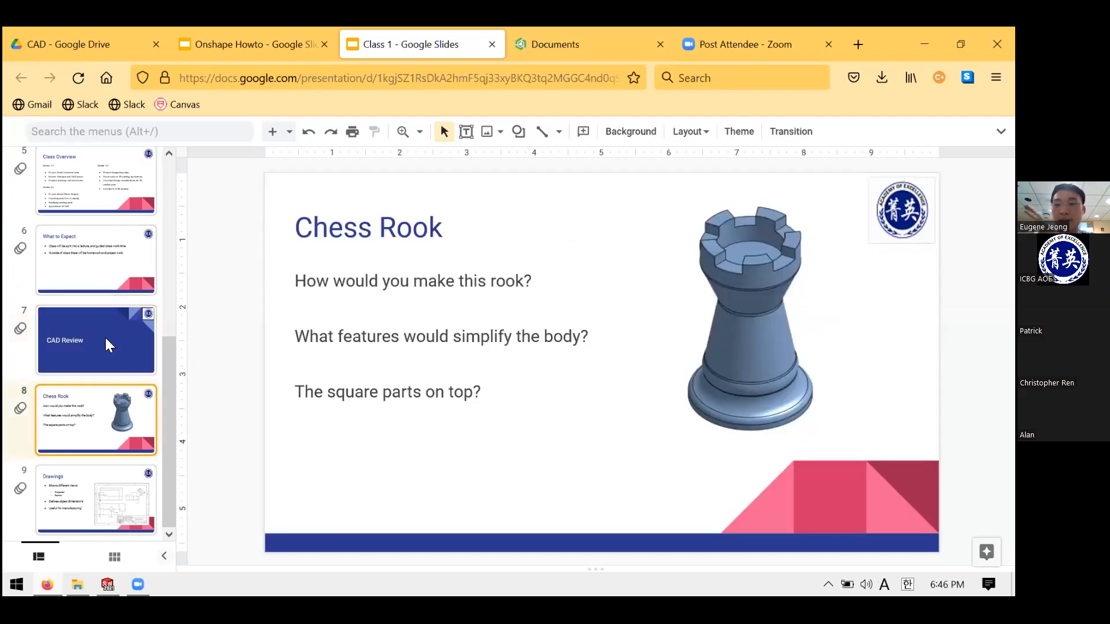
left_click(145, 323)
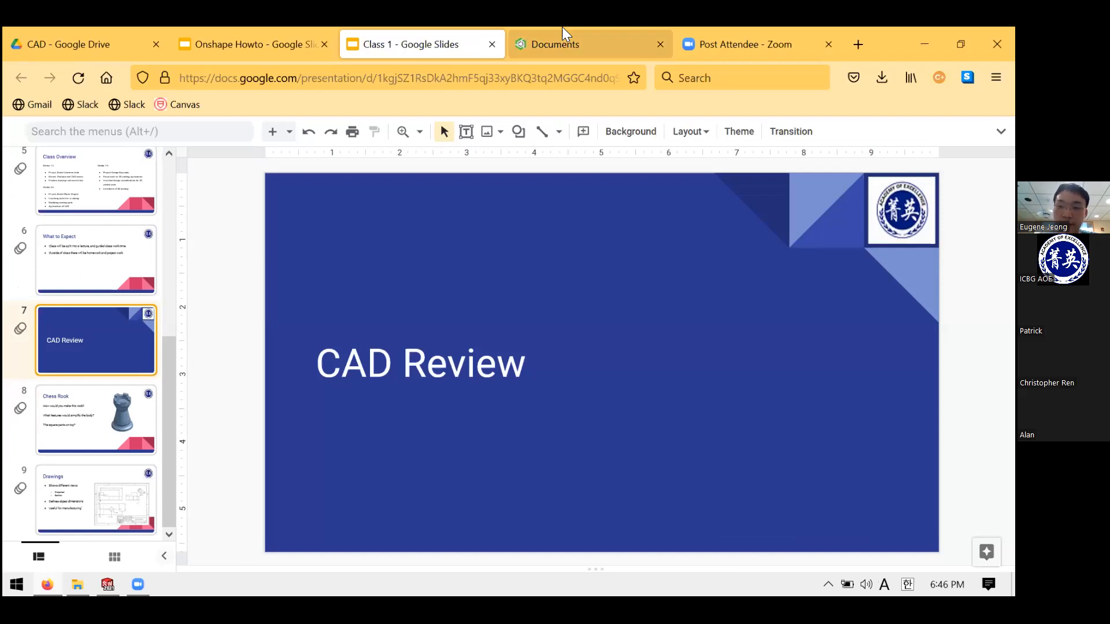
left_click(561, 27)
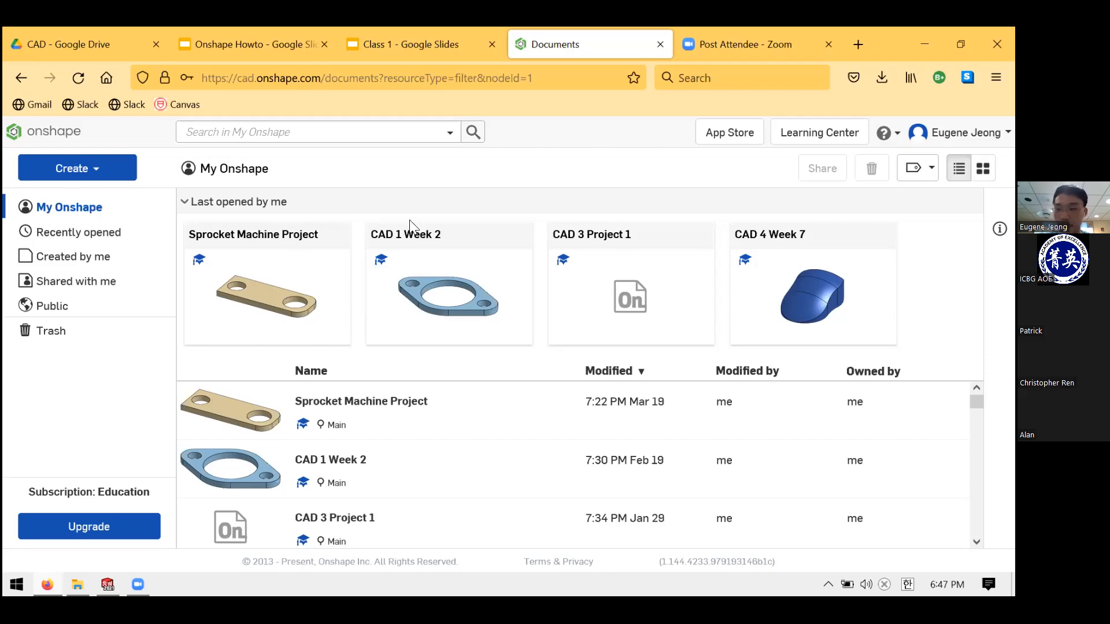
- Open the Create dropdown on the My Onshape documents page
scroll(520, 414, "down", 5)
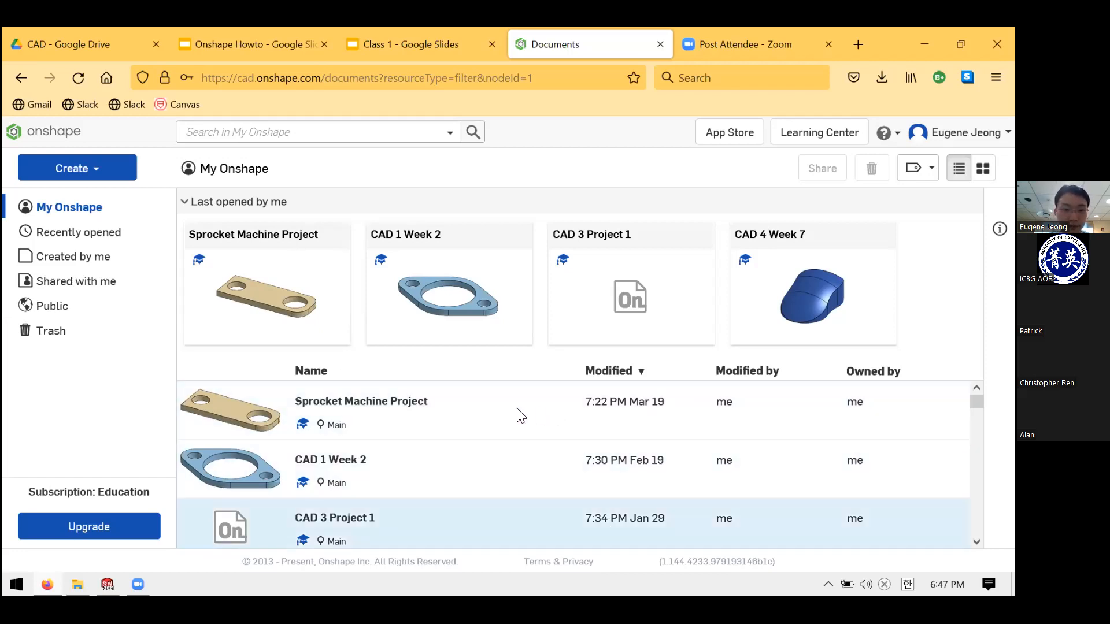
scroll(487, 448, "up", 5)
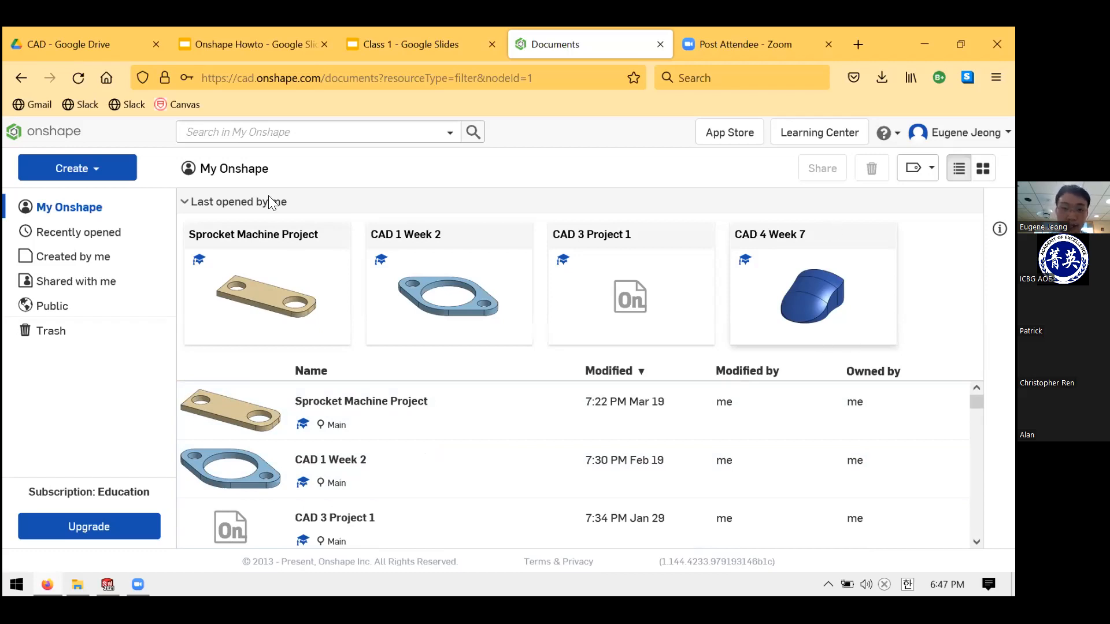
left_click(122, 173)
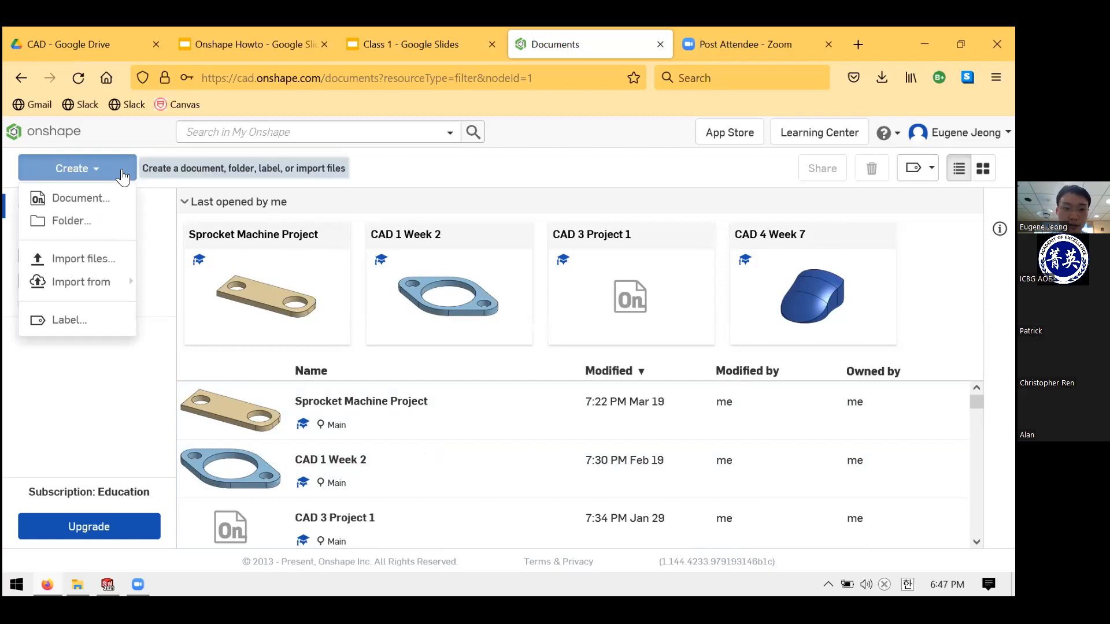
left_click(62, 164)
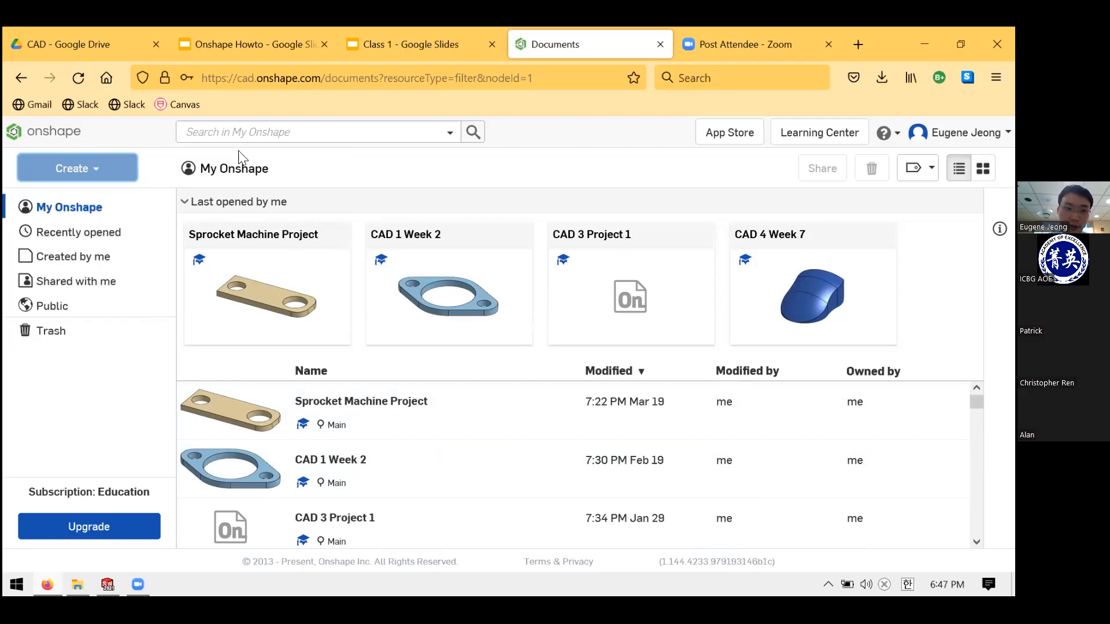
left_click(135, 170)
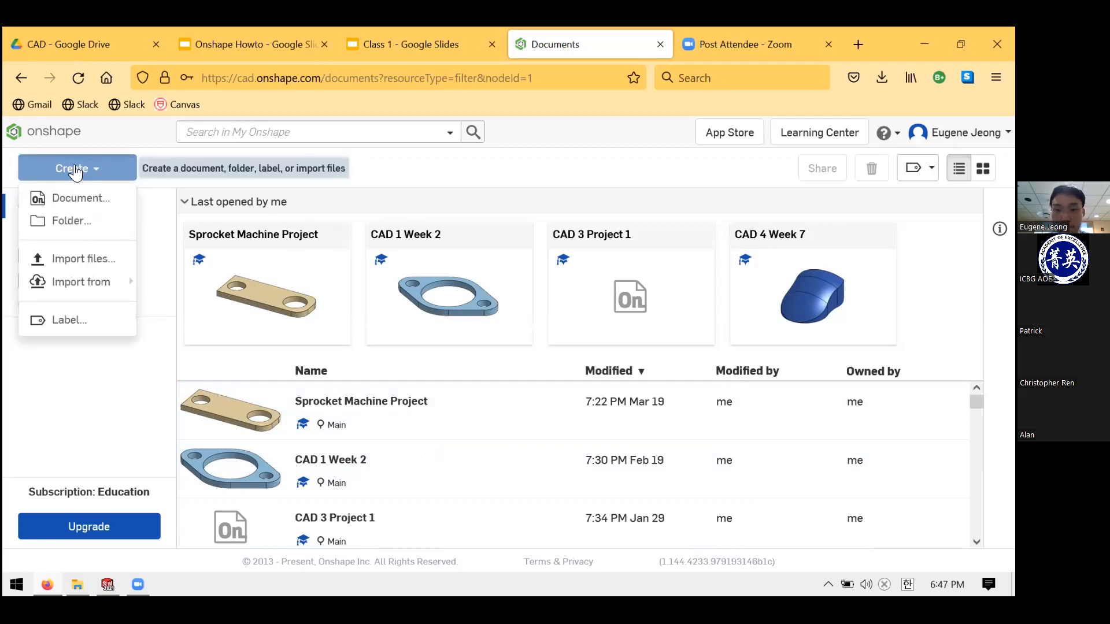
- Create a new document named 'Cad 2 Week 1'
left_click(95, 202)
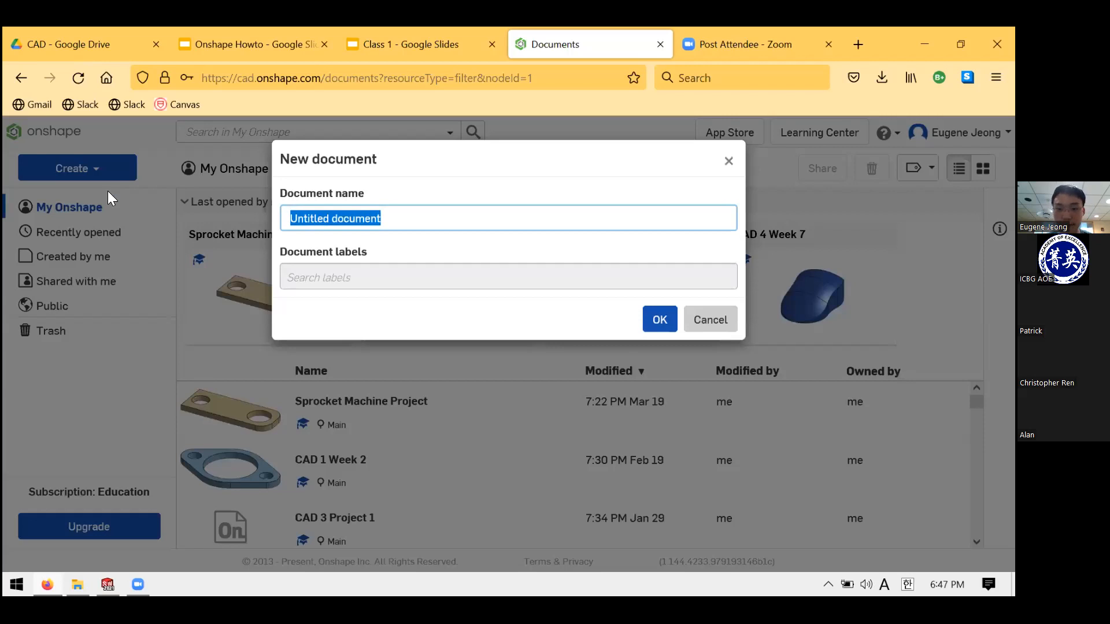
type("Cad 2 Week 1")
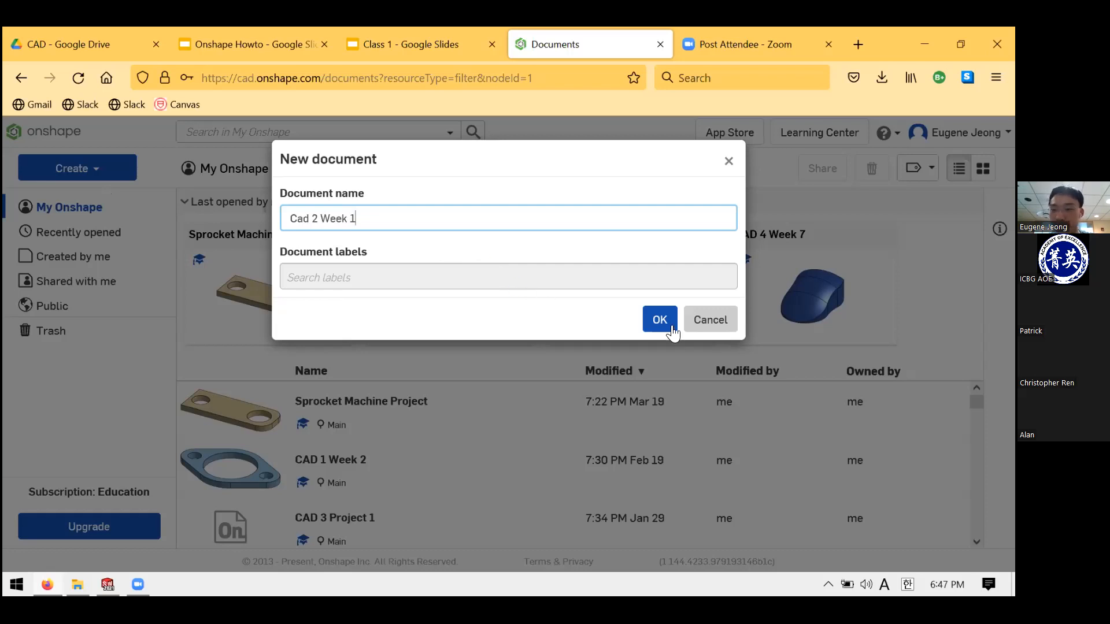
key("Return")
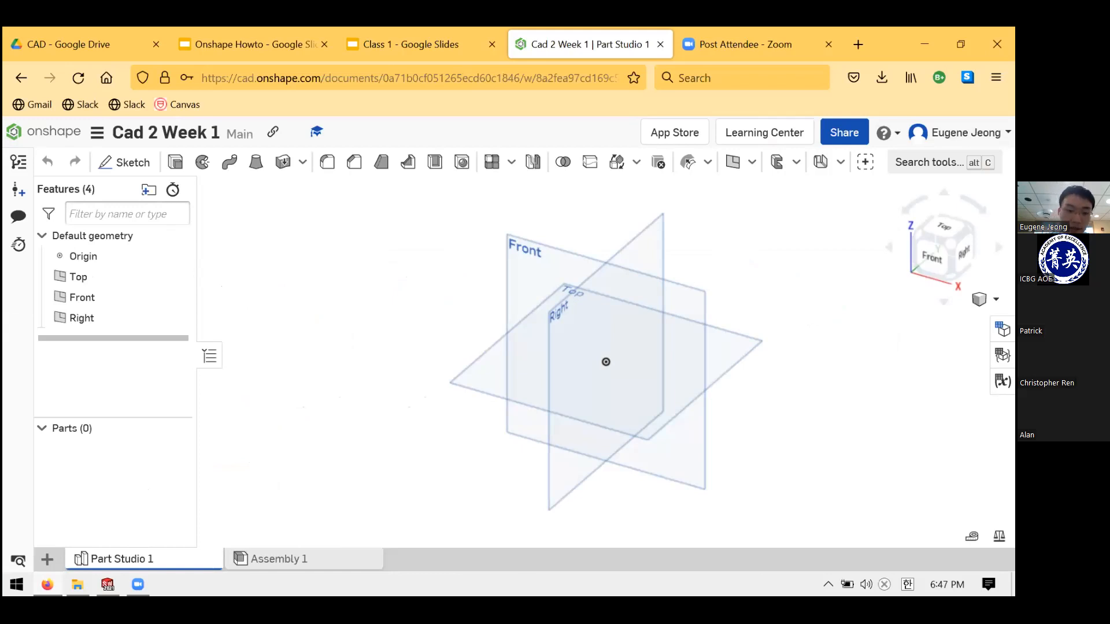
left_click(301, 556)
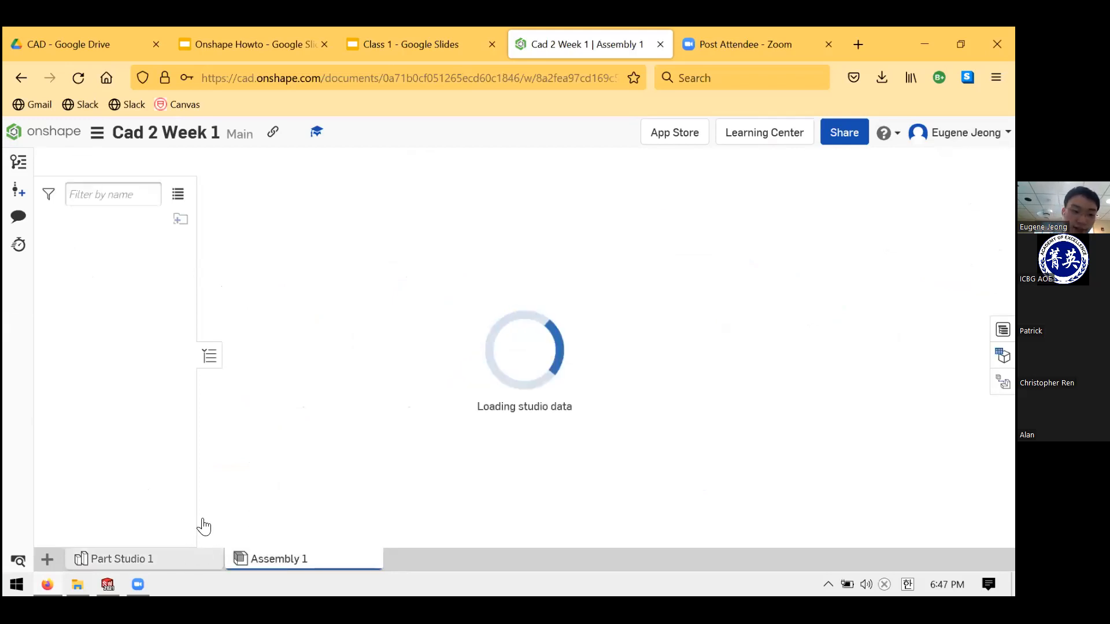
left_click(119, 559)
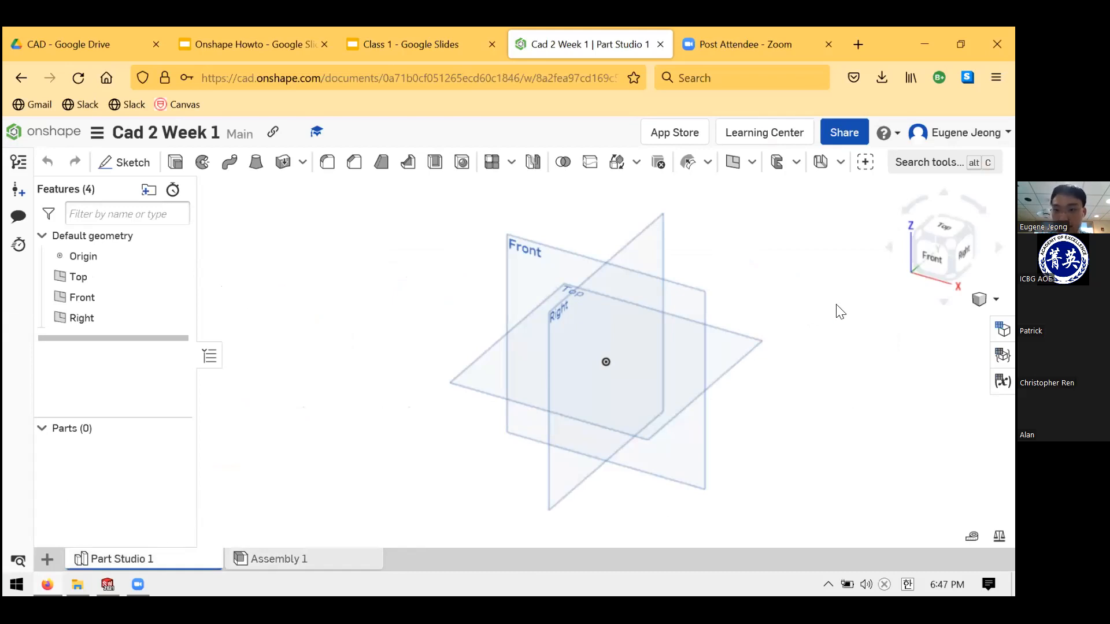
right_click_drag(616, 230, 677, 290)
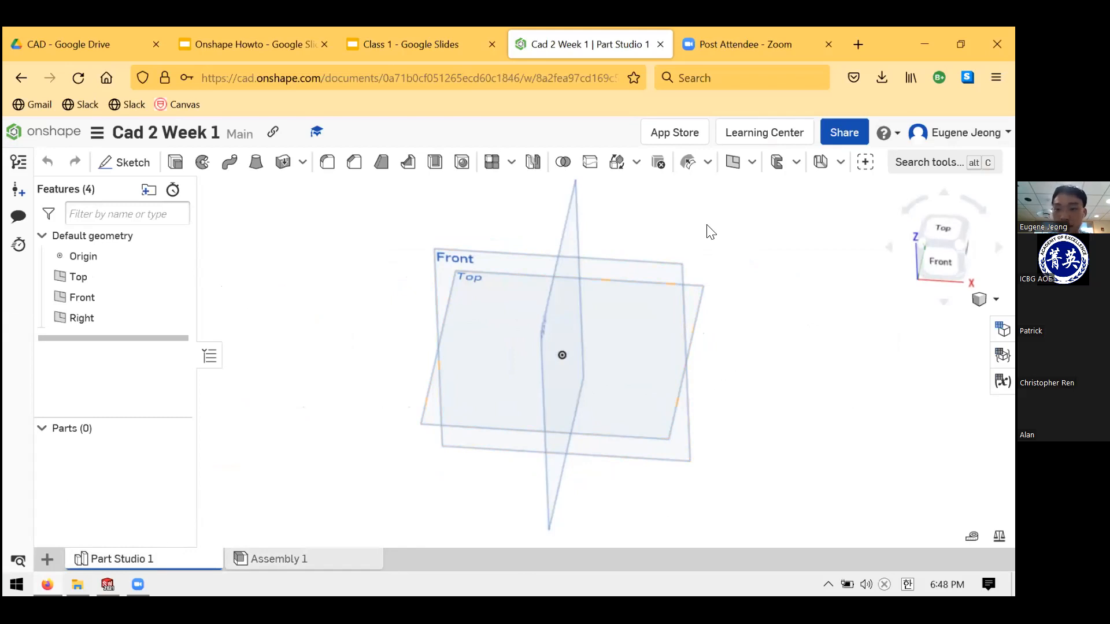
left_click(635, 296)
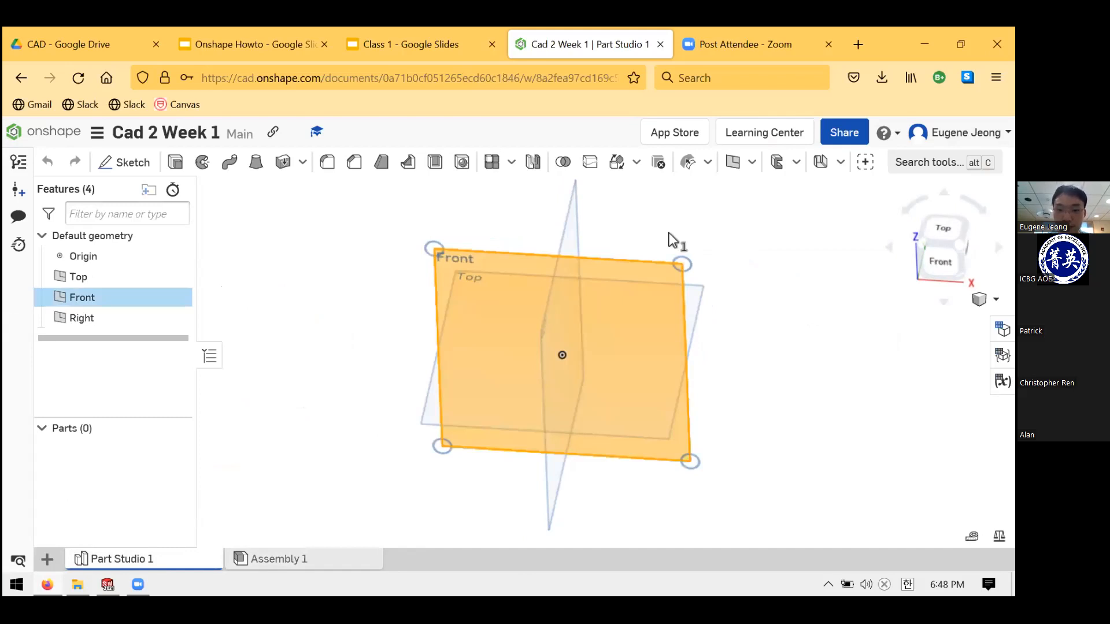
left_click(638, 230)
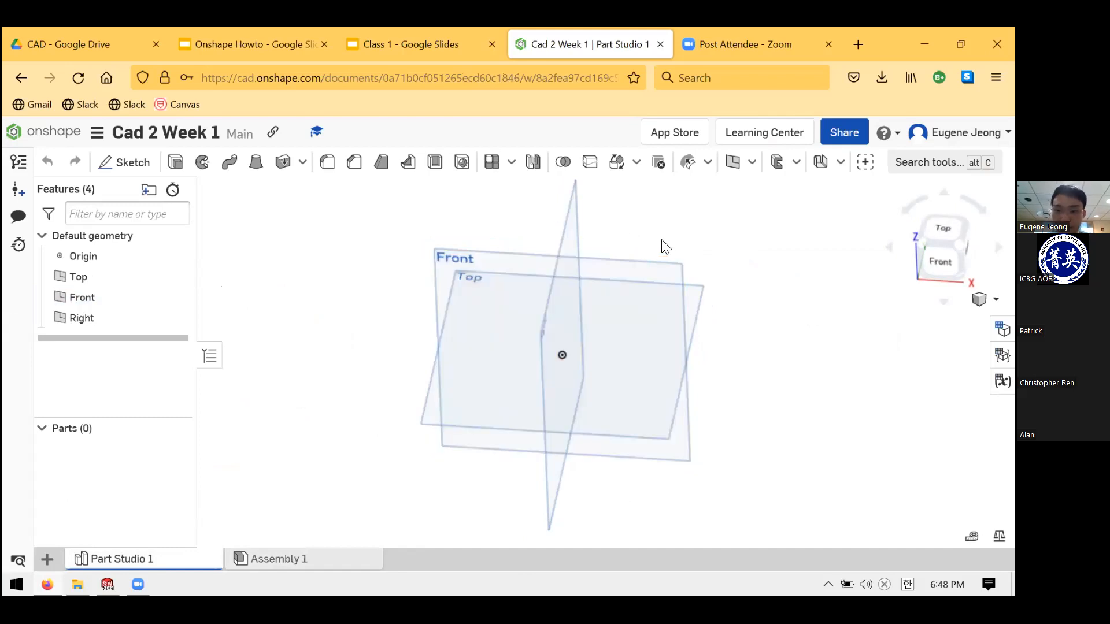
left_click(632, 272)
left_click(673, 208)
left_click(701, 201)
left_click(574, 213)
left_click(617, 277)
left_click(698, 294)
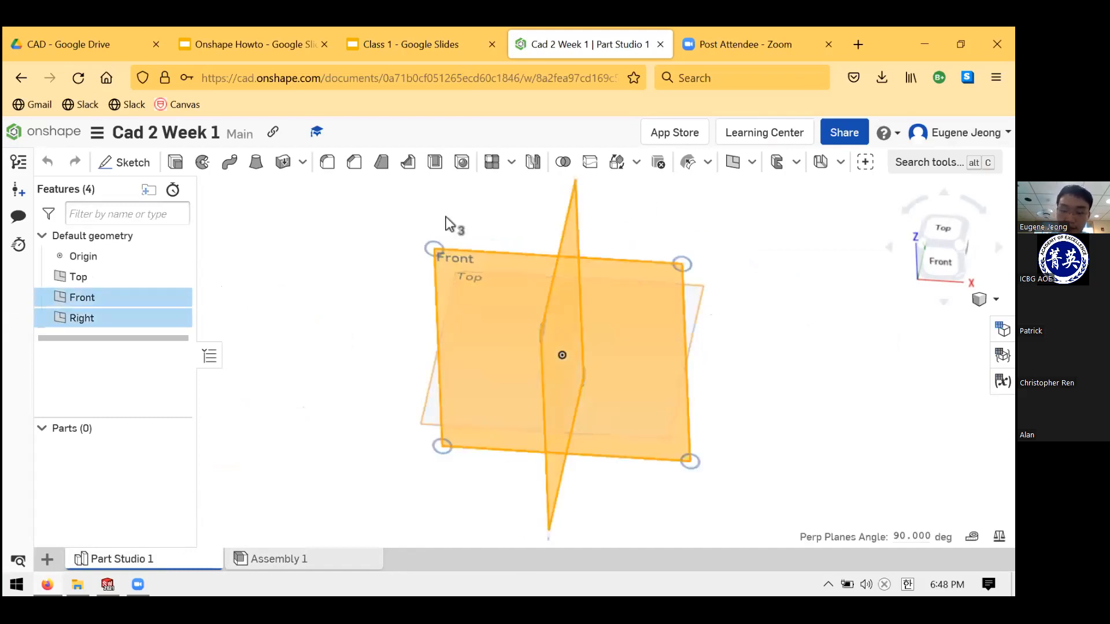
left_click(700, 307)
key("Escape")
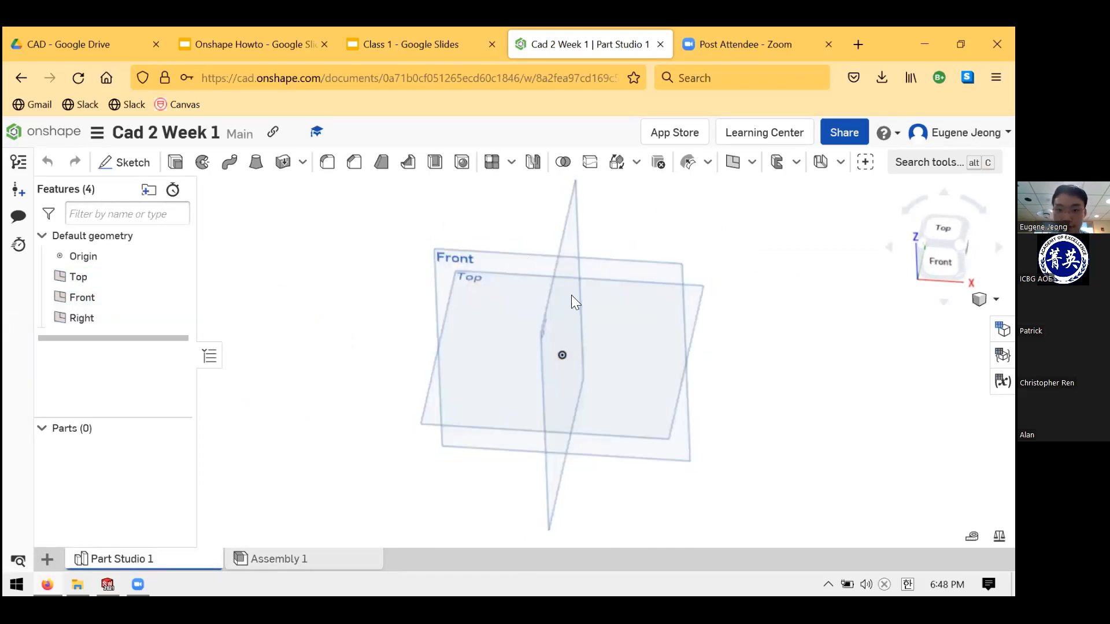
left_click_drag(378, 185, 744, 535)
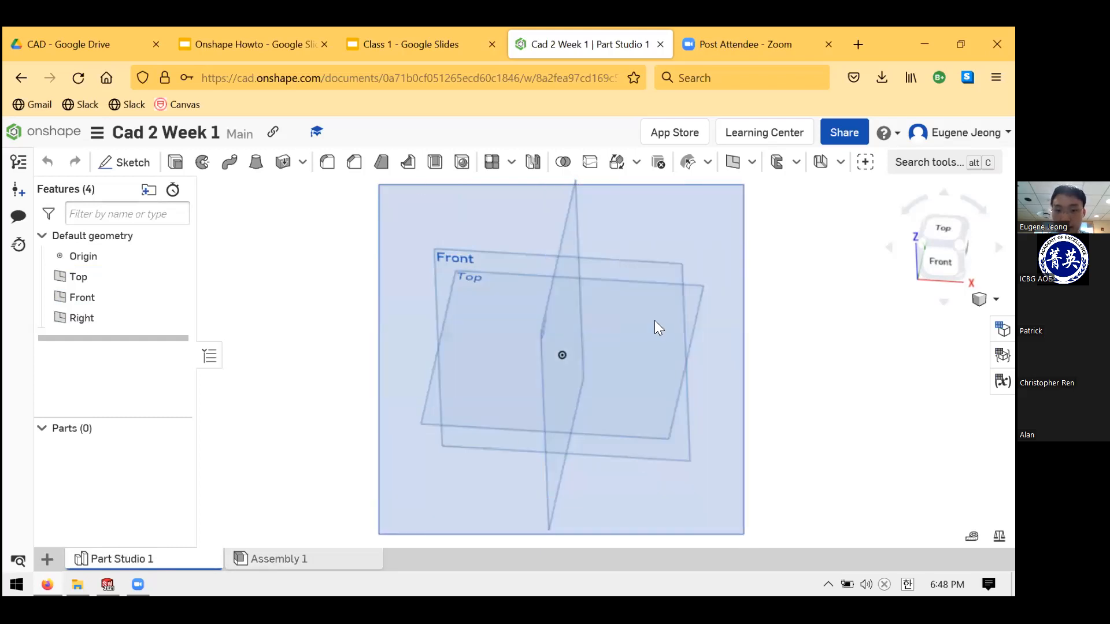
left_click_drag(486, 230, 721, 449)
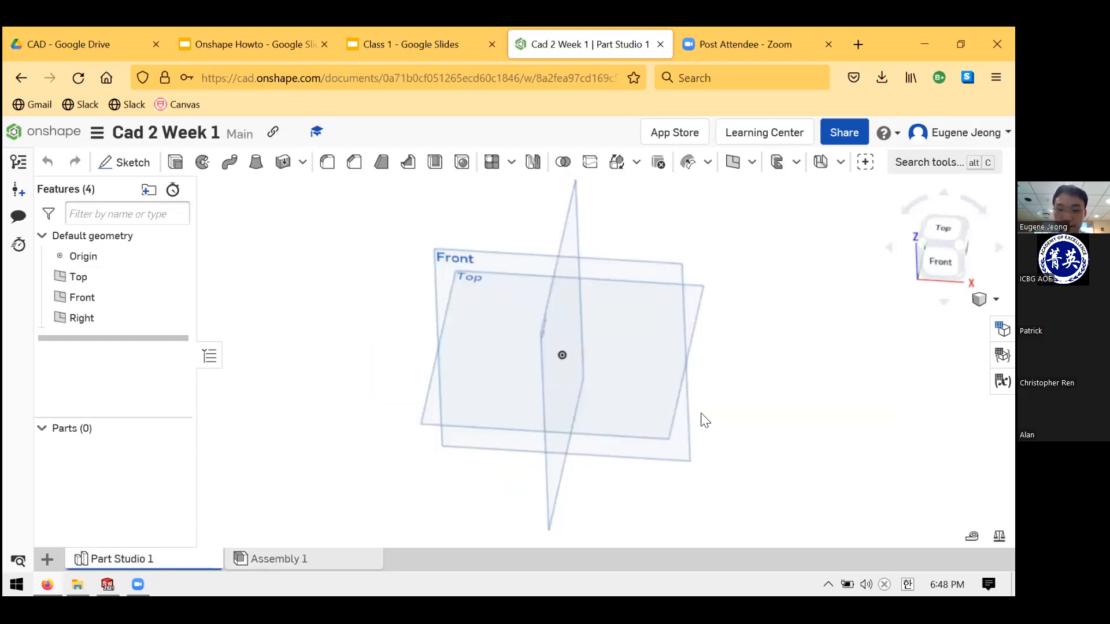
left_click_drag(416, 240, 746, 489)
left_click_drag(711, 200, 398, 462)
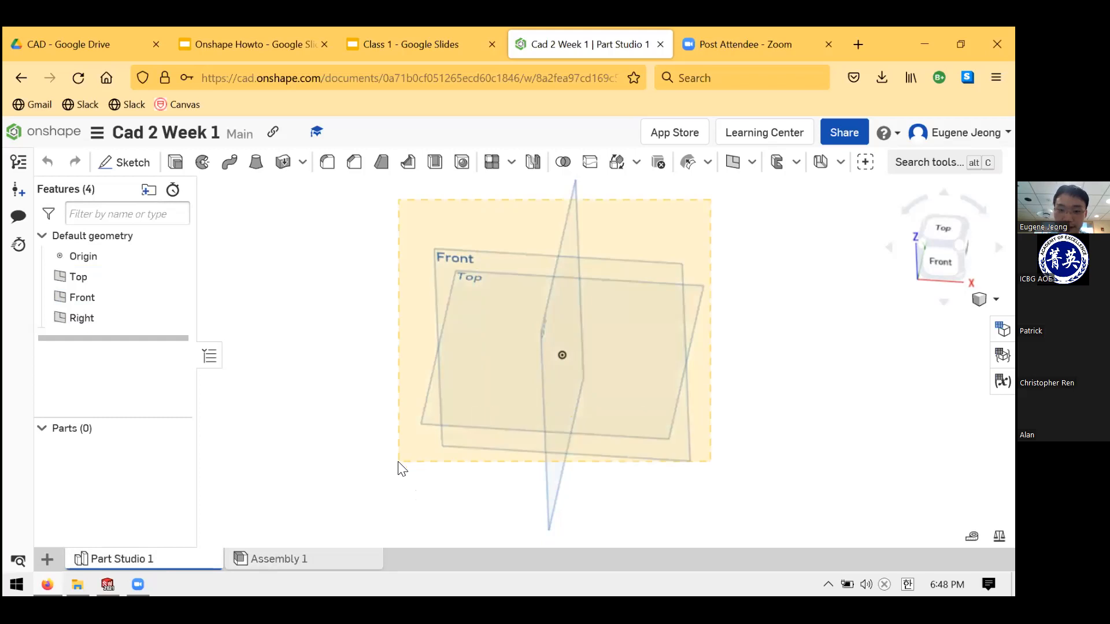
left_click_drag(373, 207, 729, 481)
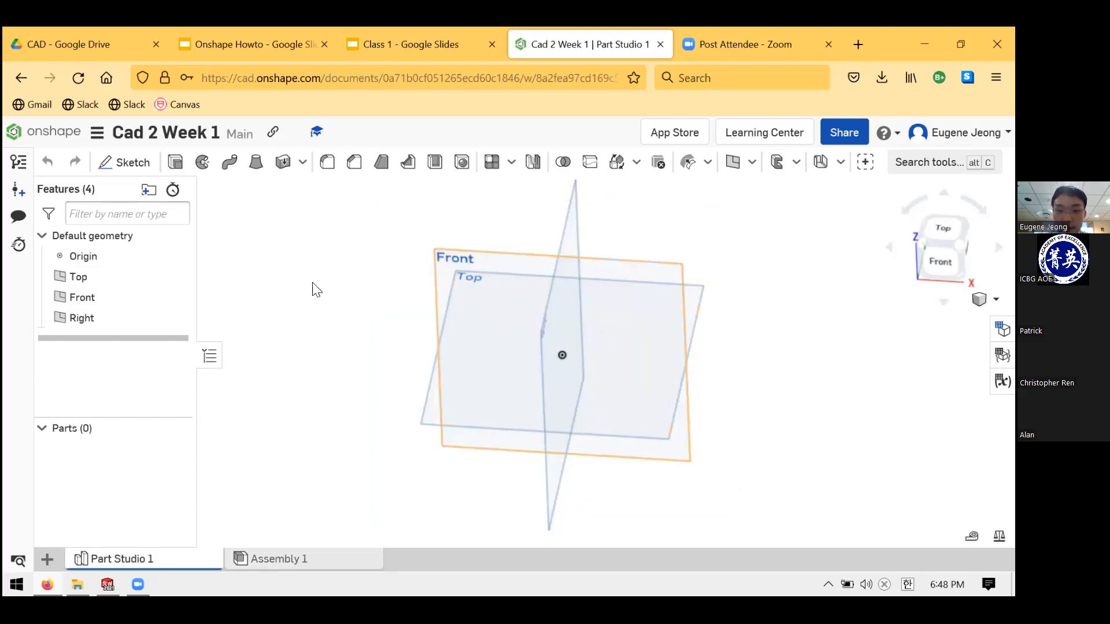
scroll(533, 349, "up", 1)
scroll(686, 312, "down", 1)
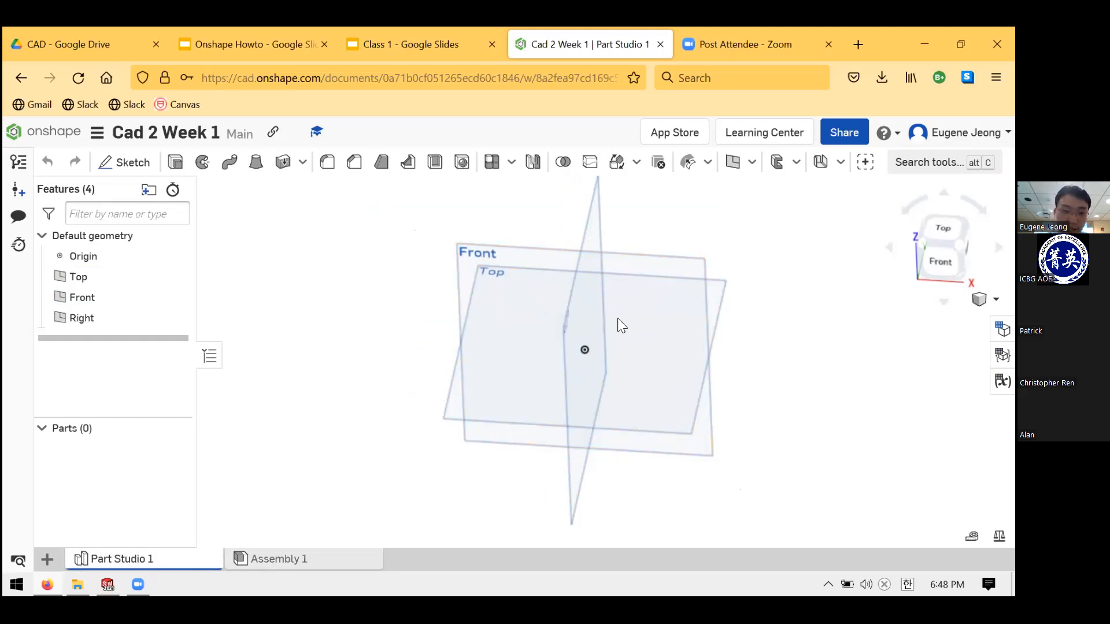
right_click_drag(619, 324, 527, 171)
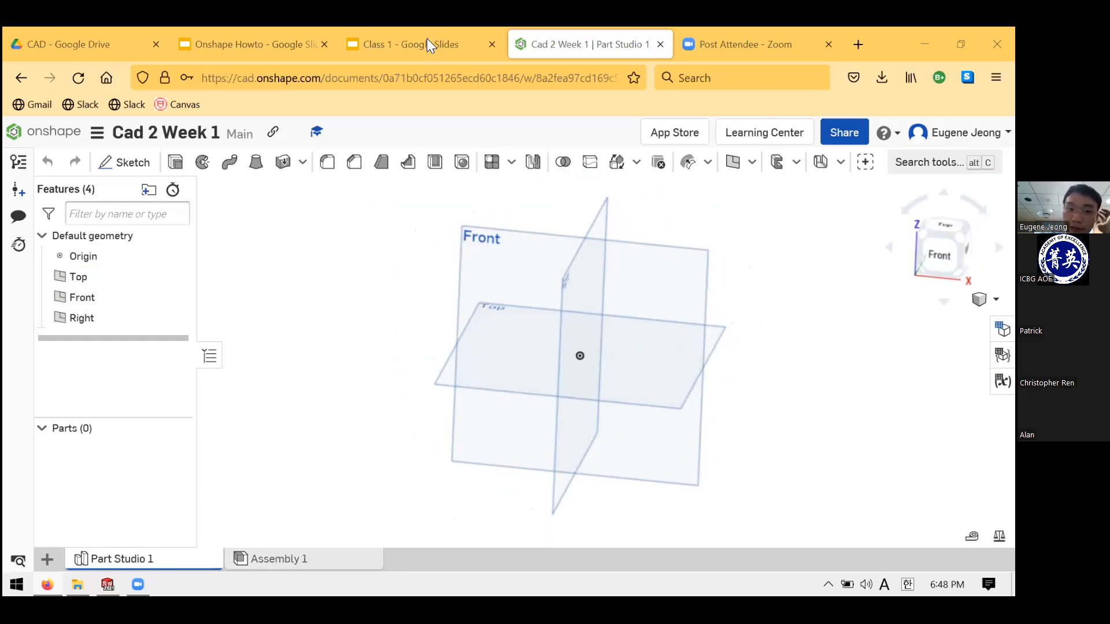
left_click(247, 45)
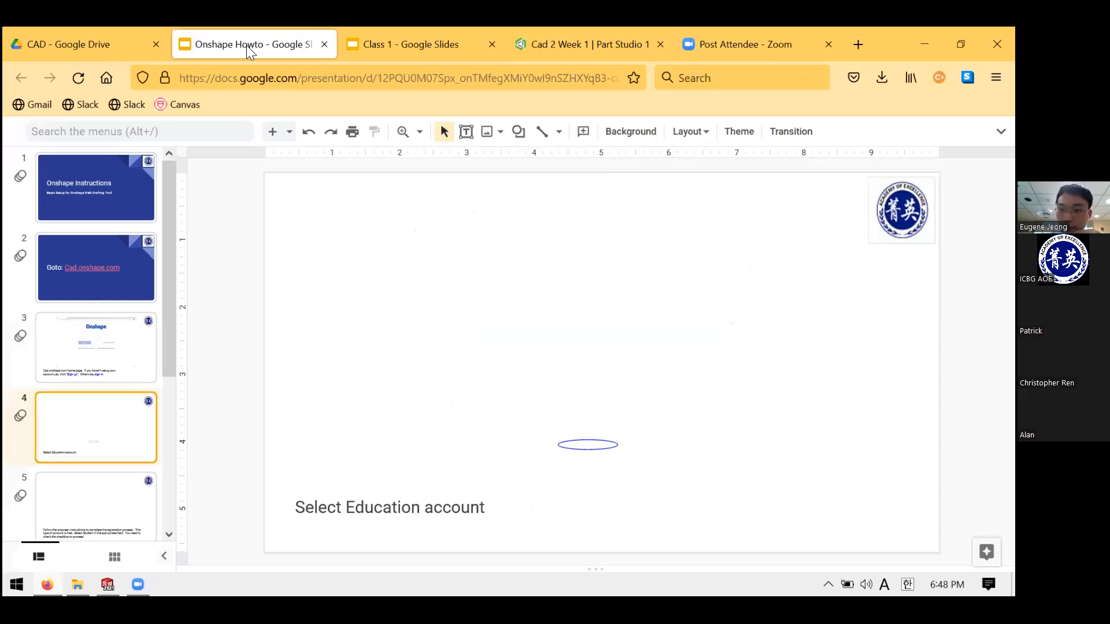
scroll(118, 342, "down", 3)
left_click(101, 411)
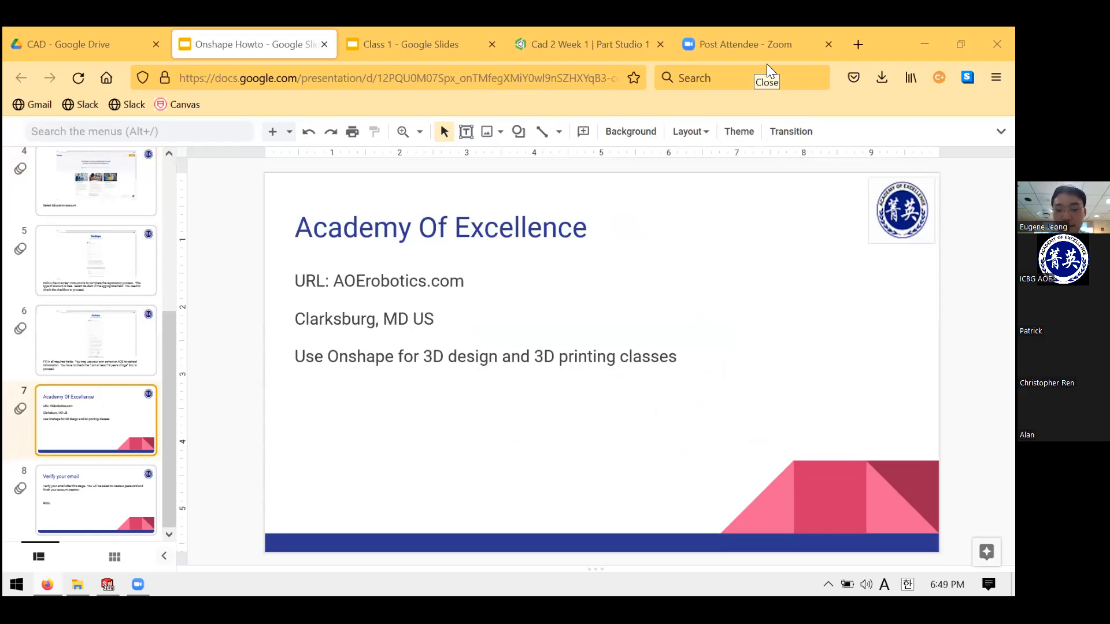
left_click(593, 29)
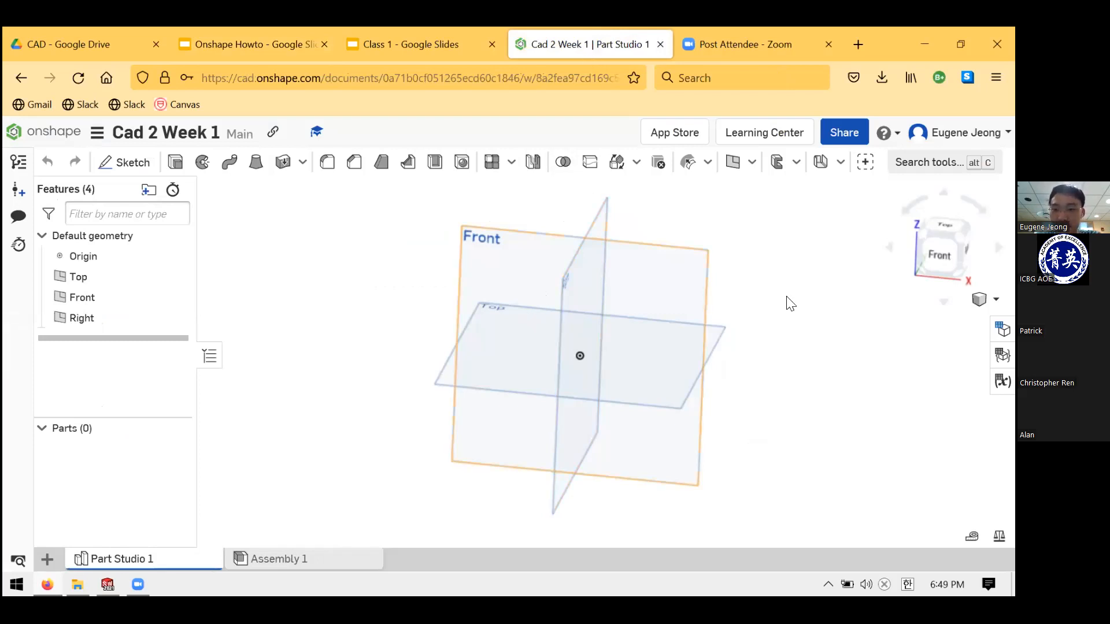
scroll(675, 321, "up", 2)
scroll(619, 355, "down", 4)
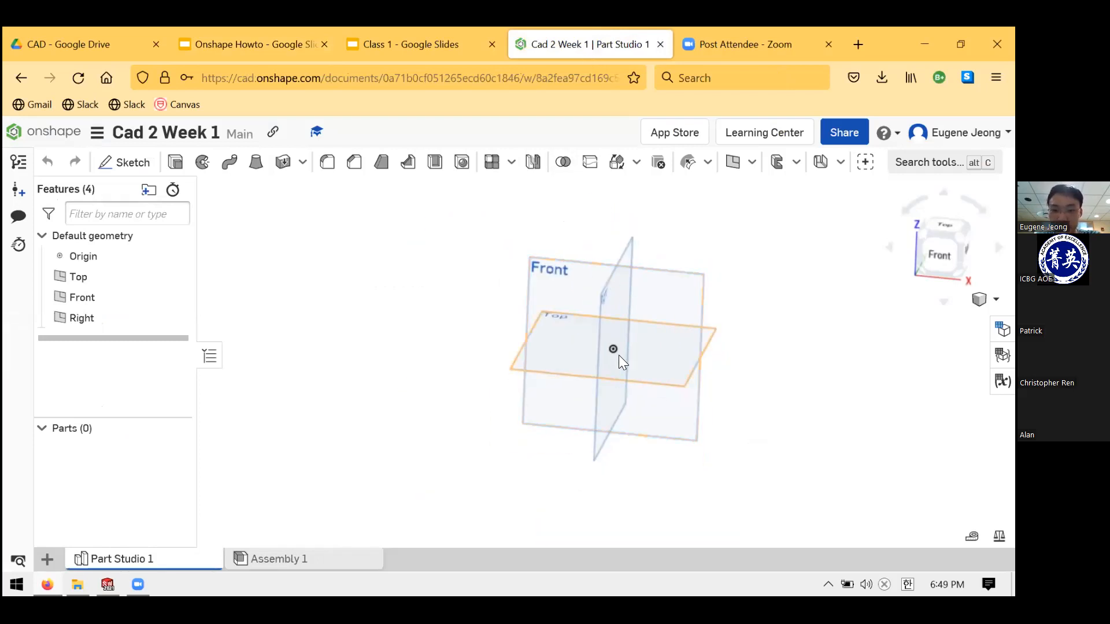
scroll(625, 310, "up", 6)
scroll(625, 310, "up", 4)
scroll(627, 357, "down", 4)
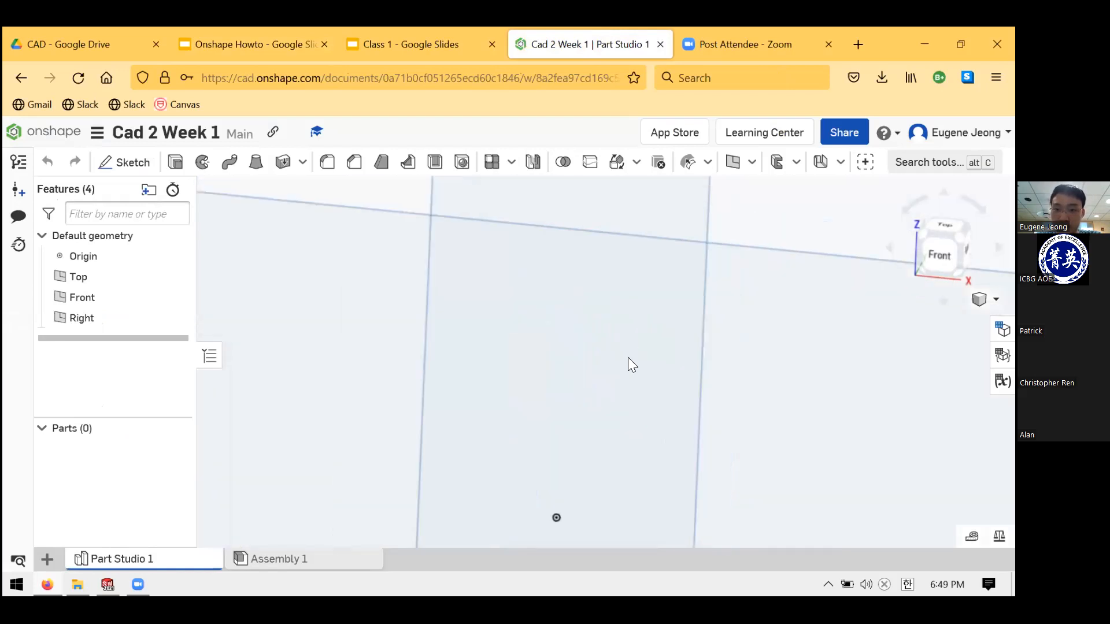
scroll(613, 379, "up", 3)
scroll(610, 371, "down", 4)
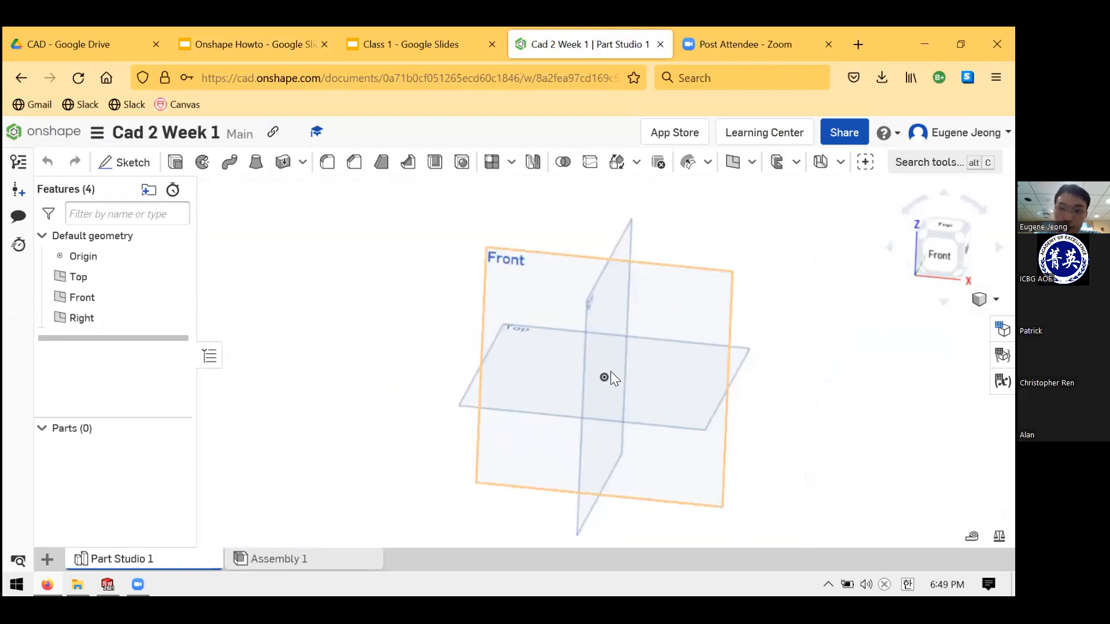
scroll(601, 370, "down", 2)
scroll(597, 363, "up", 5)
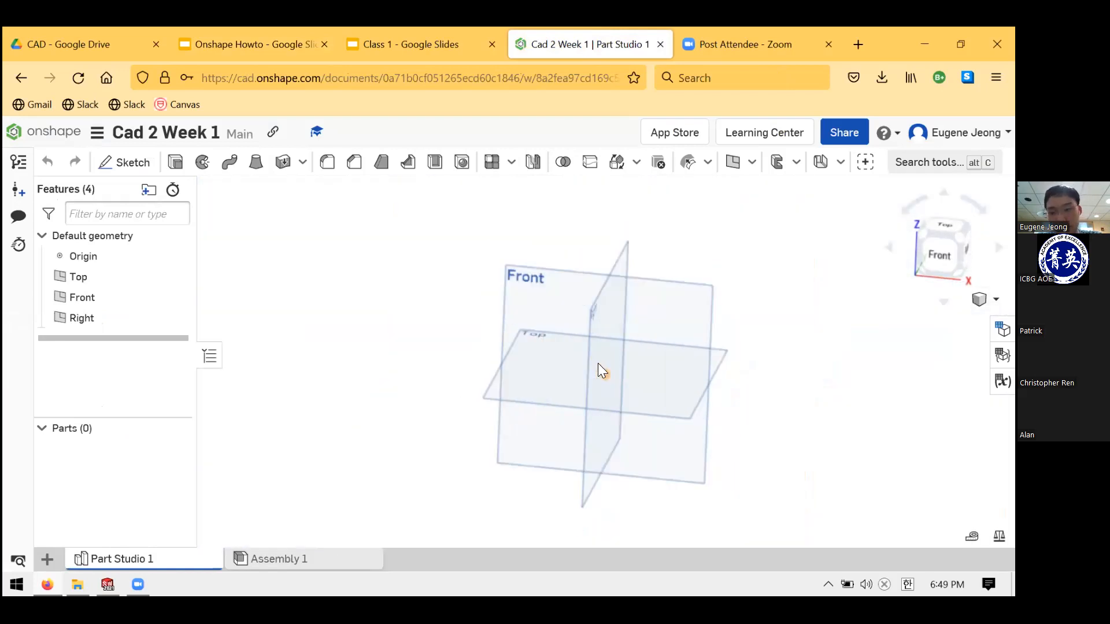
scroll(688, 373, "down", 5)
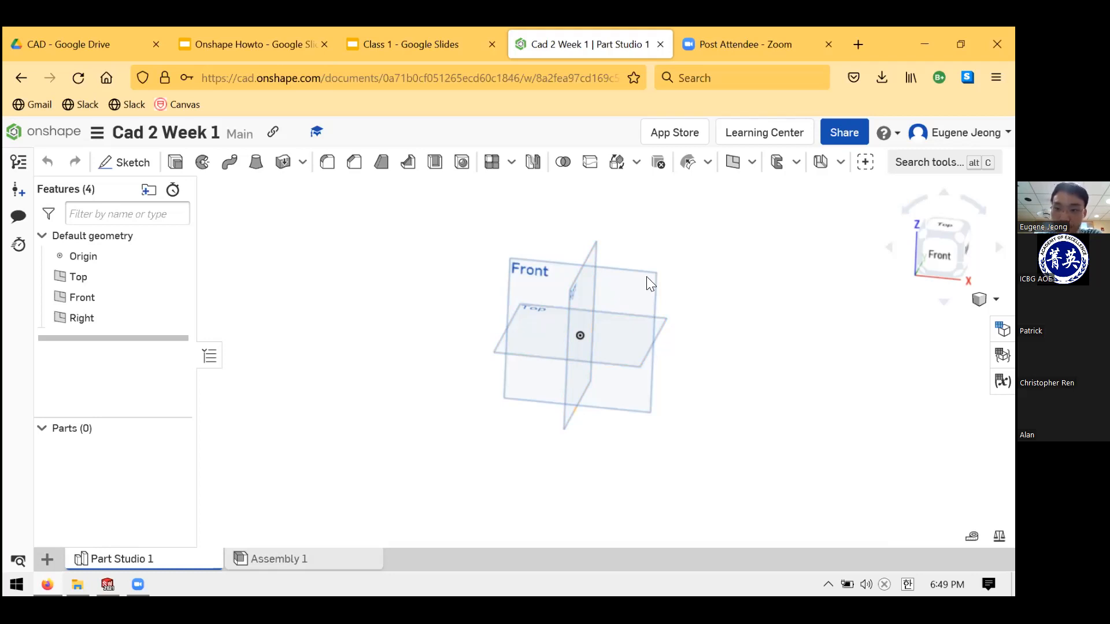
scroll(585, 322, "up", 3)
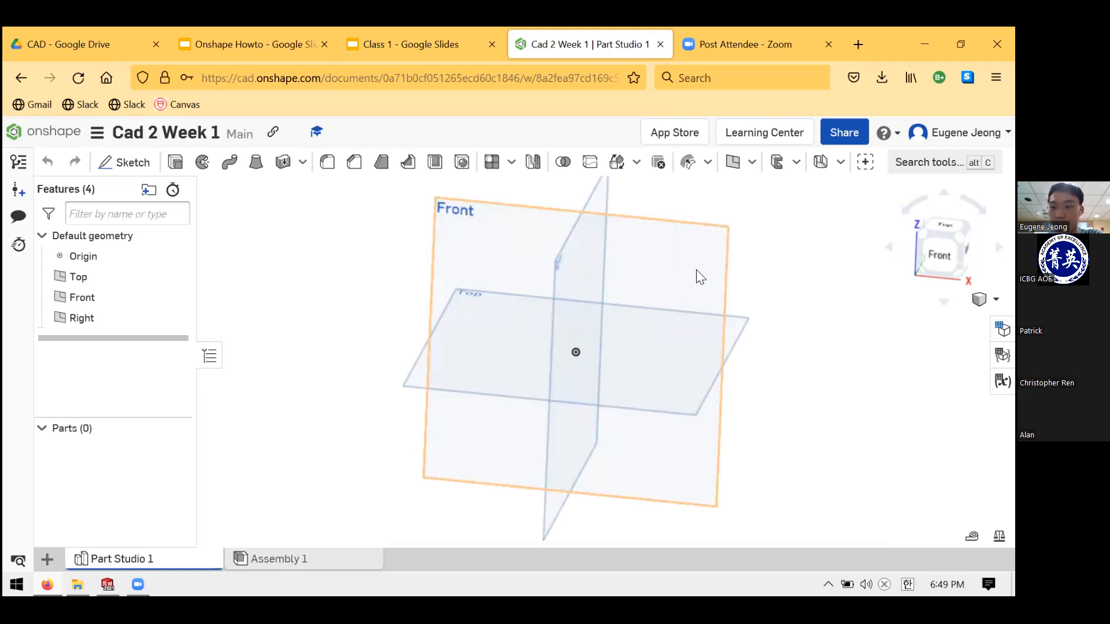
scroll(700, 277, "up", 1)
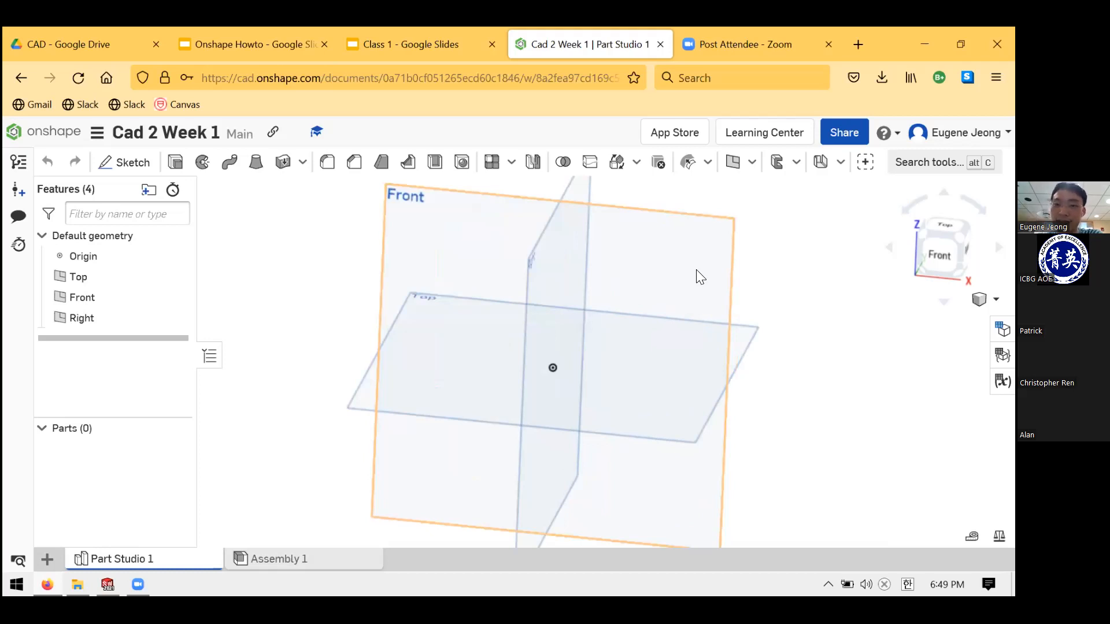
scroll(698, 276, "down", 3)
middle_click_drag(766, 314, 613, 276)
middle_click_drag(781, 336, 812, 287)
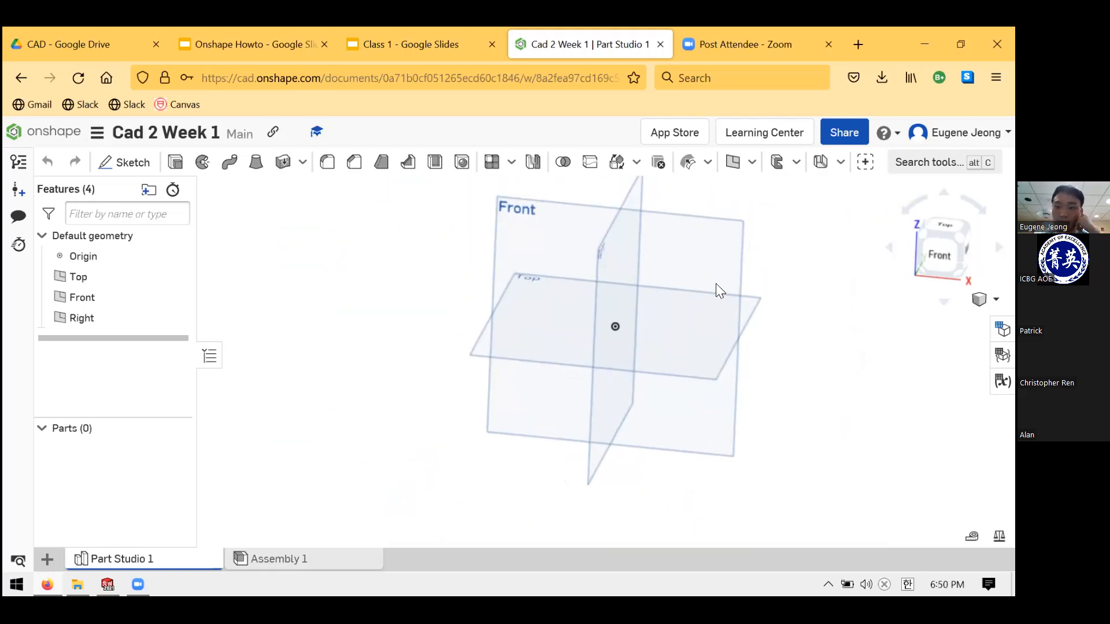
right_click_drag(633, 321, 772, 296)
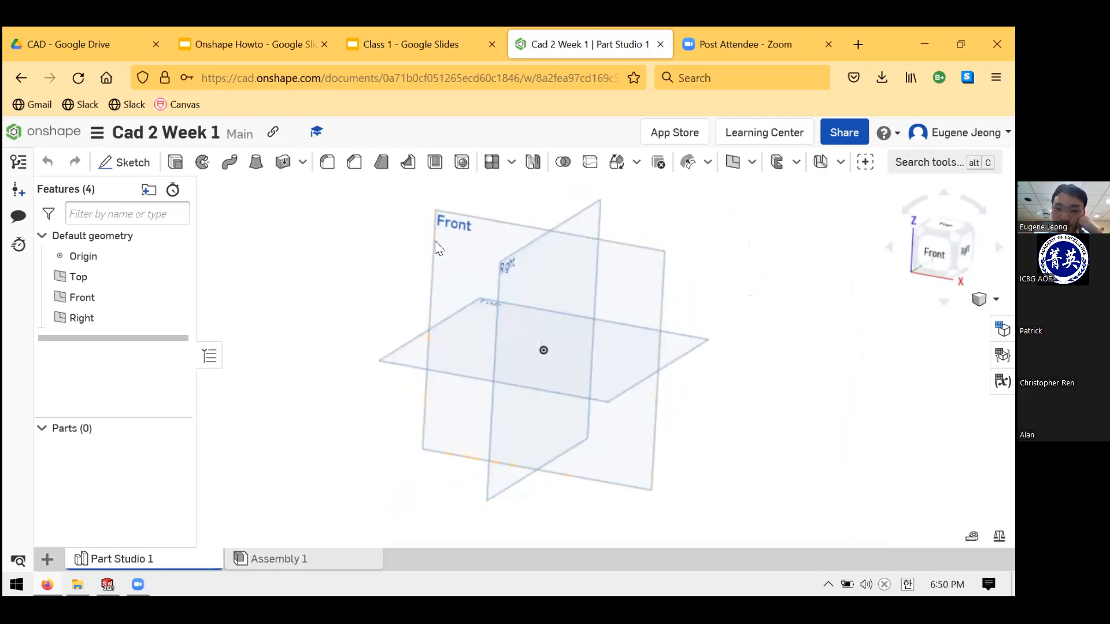
right_click_drag(589, 304, 529, 295)
middle_click_drag(529, 295, 755, 329)
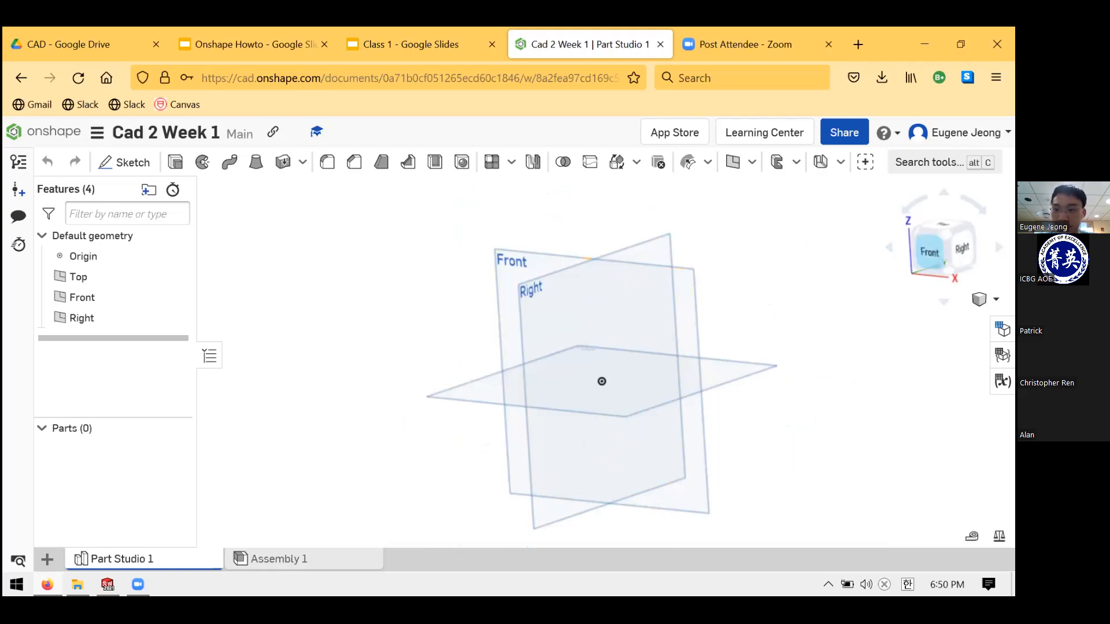
left_click(930, 252)
right_click_drag(866, 337, 780, 358)
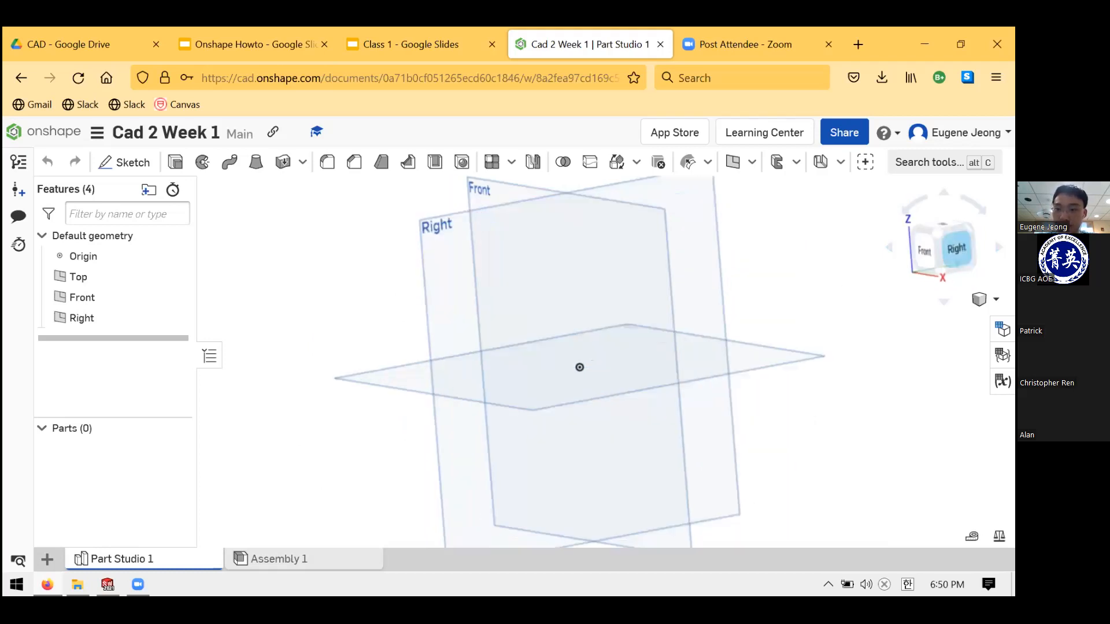
left_click(955, 249)
mouse_move(867, 300)
right_mouse_down()
mouse_move(890, 366)
mouse_move(865, 286)
right_mouse_up()
left_click(946, 236)
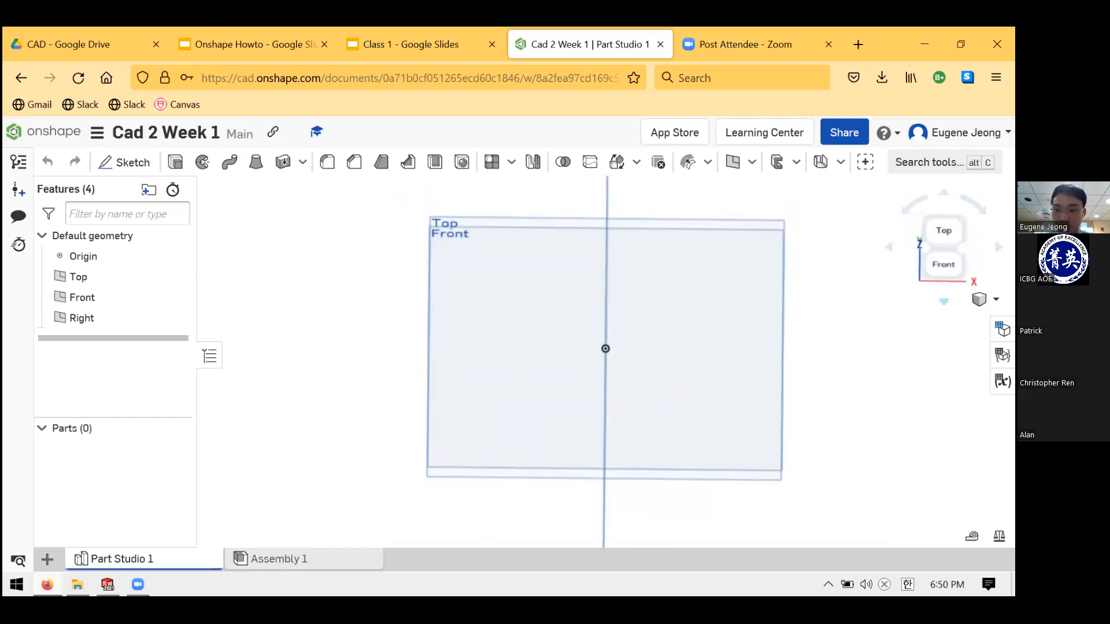
left_click(998, 247)
left_click(890, 248)
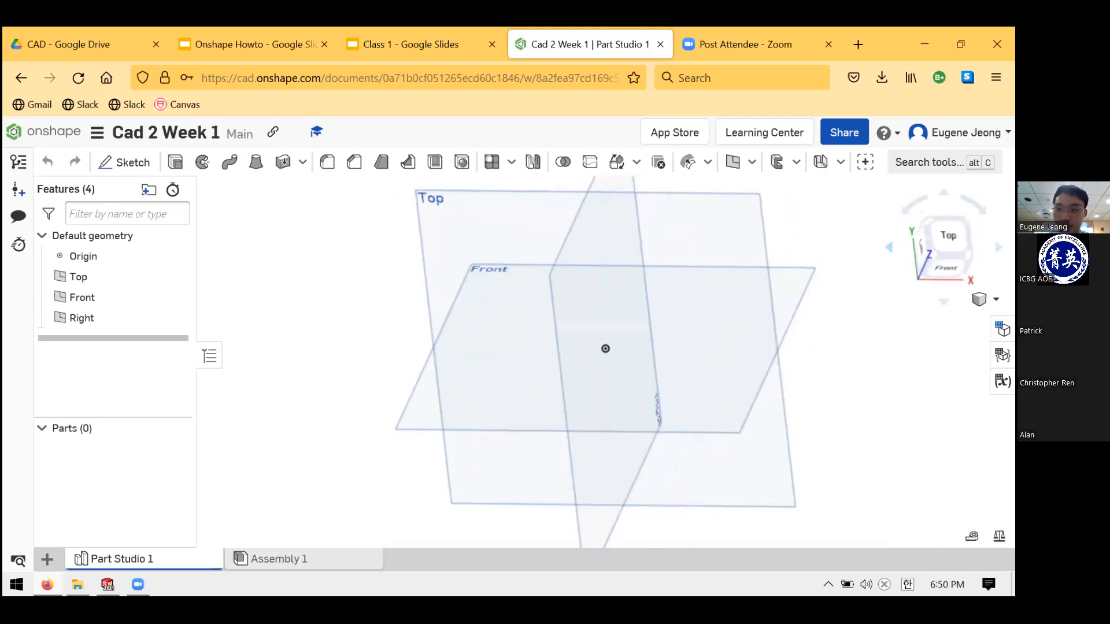
left_click(943, 192)
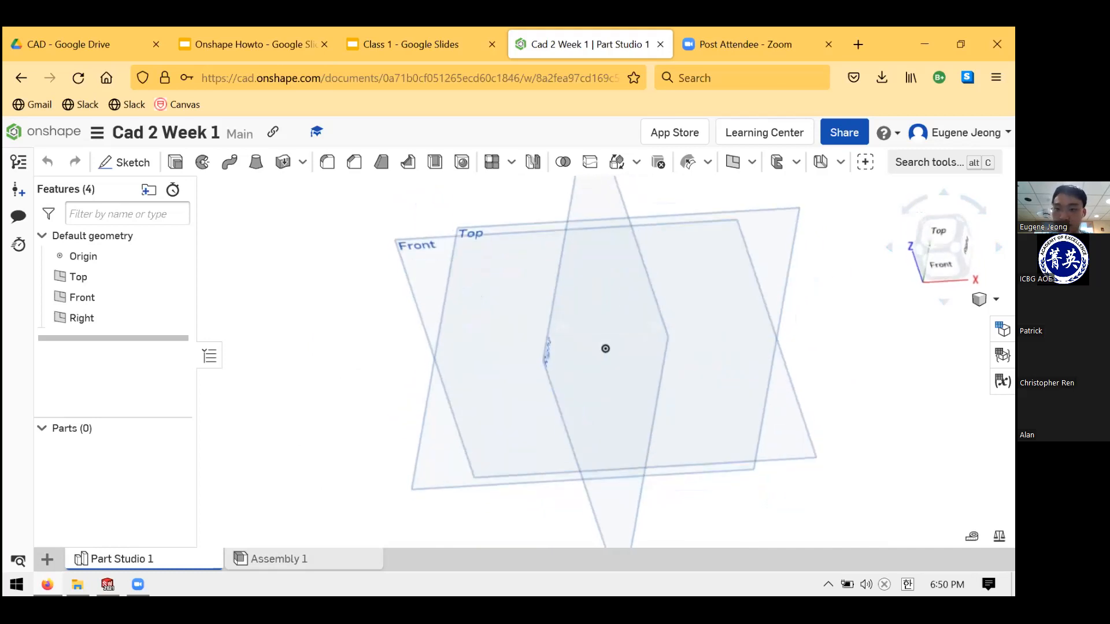
left_click(974, 205)
left_click(914, 205)
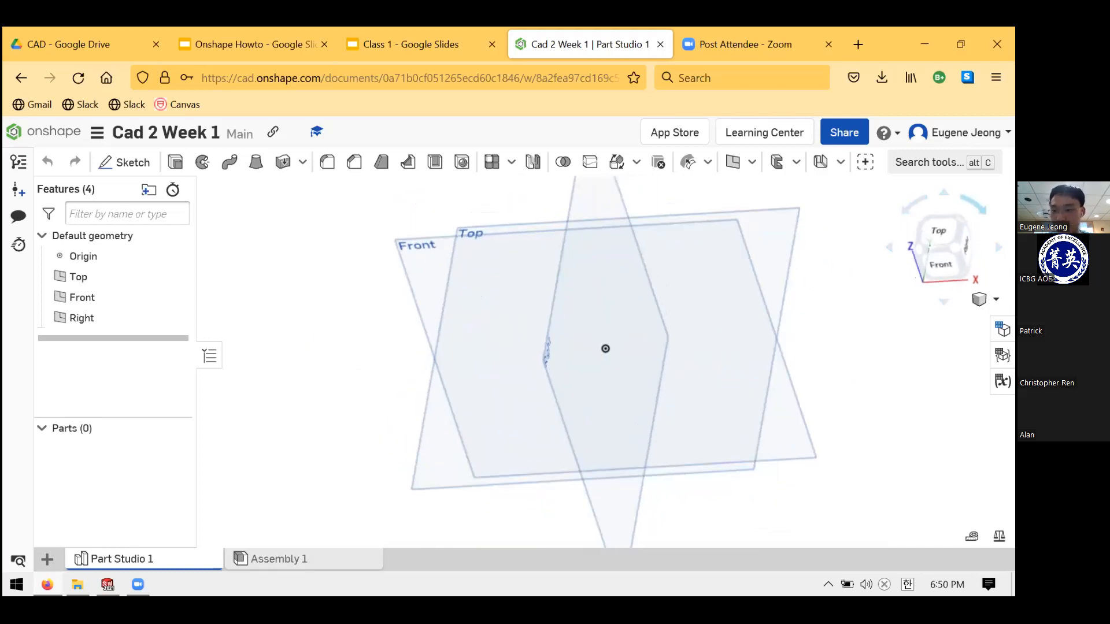
left_click(956, 246)
scroll(613, 302, "up", 3)
key("f")
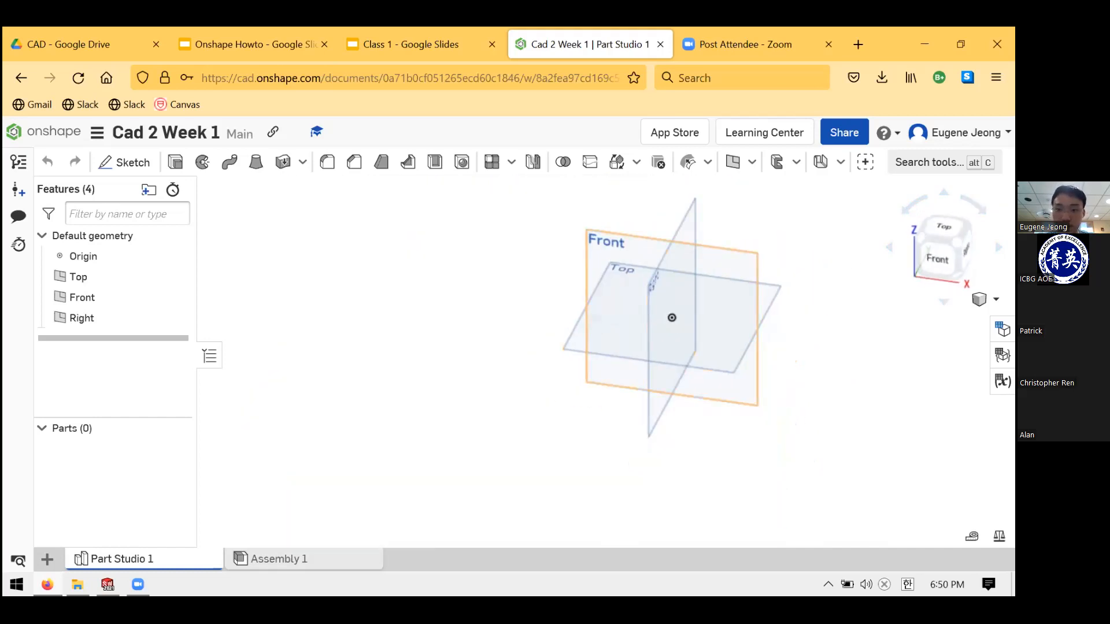
middle_click_drag(632, 305, 539, 317)
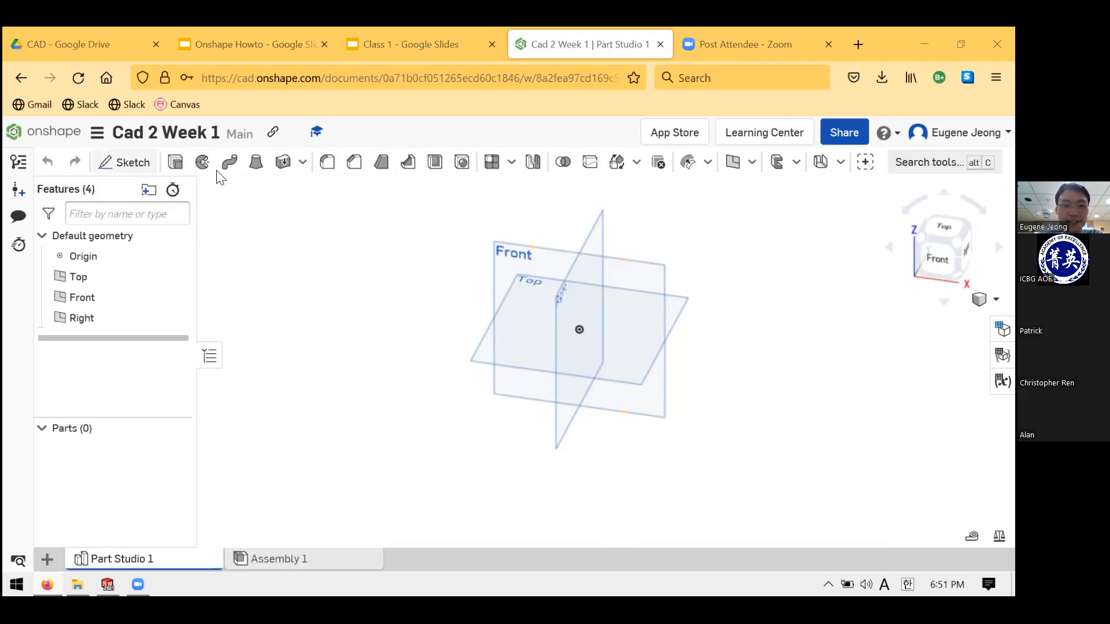
- Start Sketch 1 on the Front plane, view it normal, then switch to the Class 1 slides
left_click(114, 163)
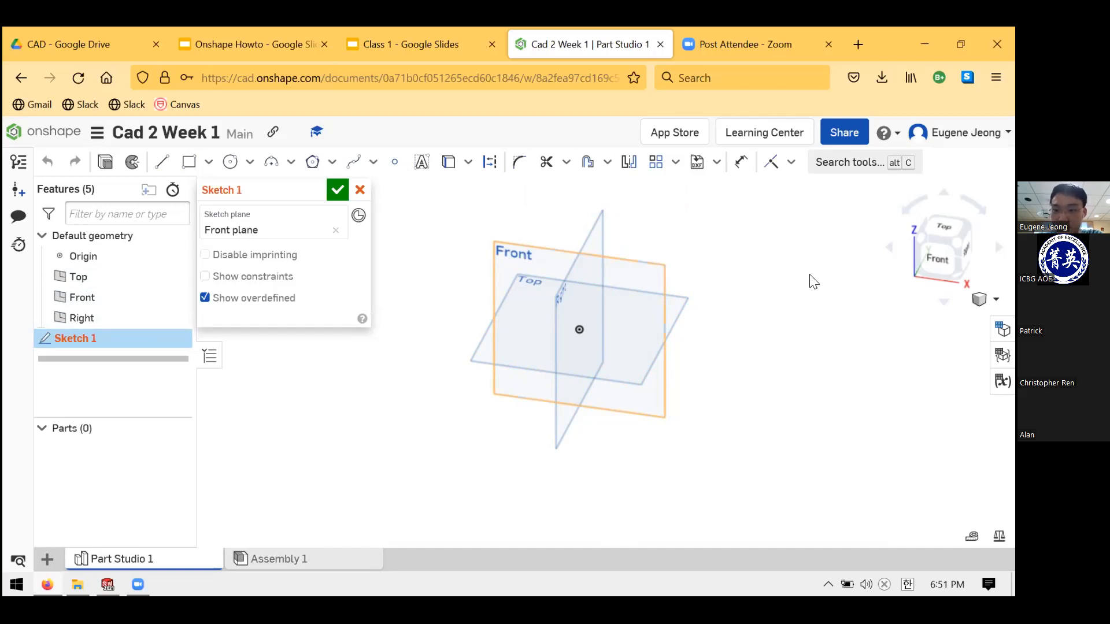
key("n")
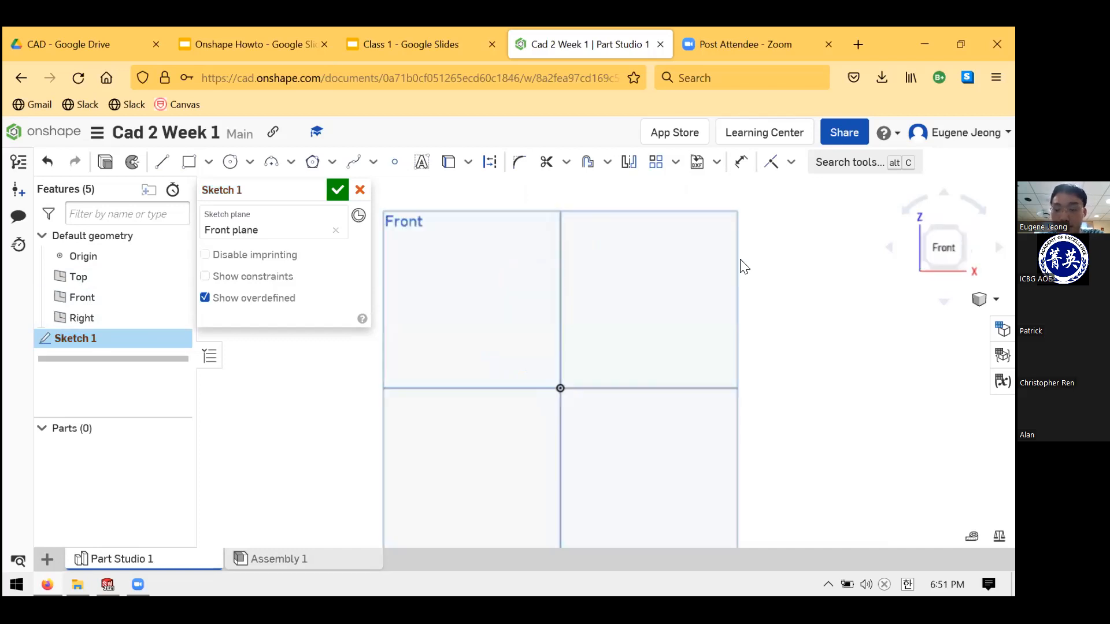
scroll(745, 263, "down", 2)
scroll(592, 281, "down", 2)
scroll(671, 269, "up", 3)
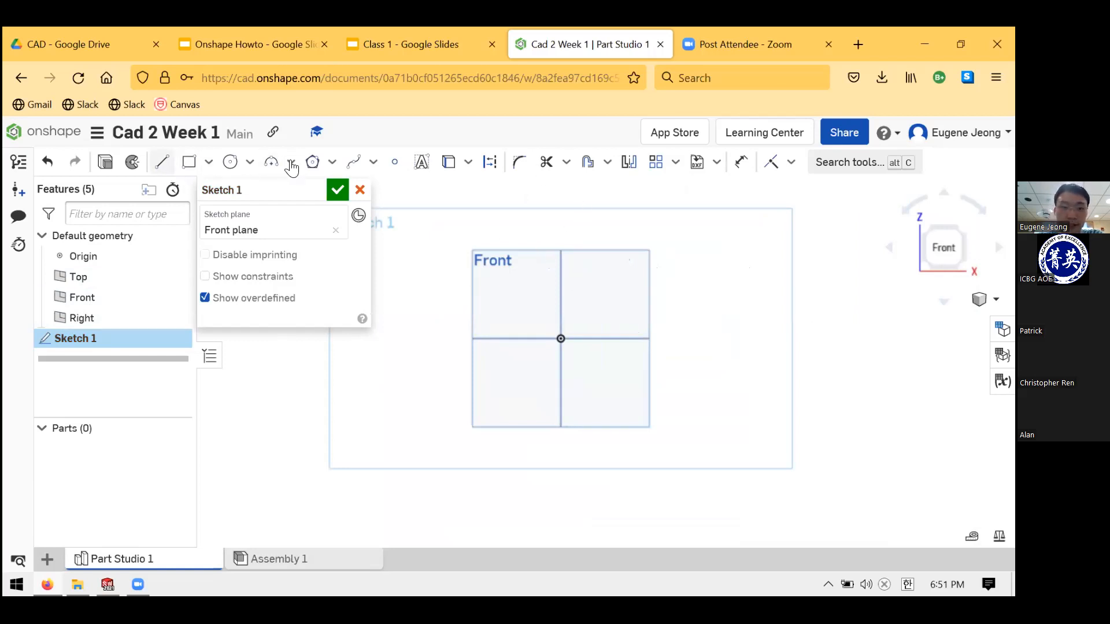
mouse_move(271, 200)
left_mouse_down()
mouse_move(273, 243)
mouse_move(309, 225)
mouse_move(215, 171)
mouse_move(222, 202)
left_mouse_up()
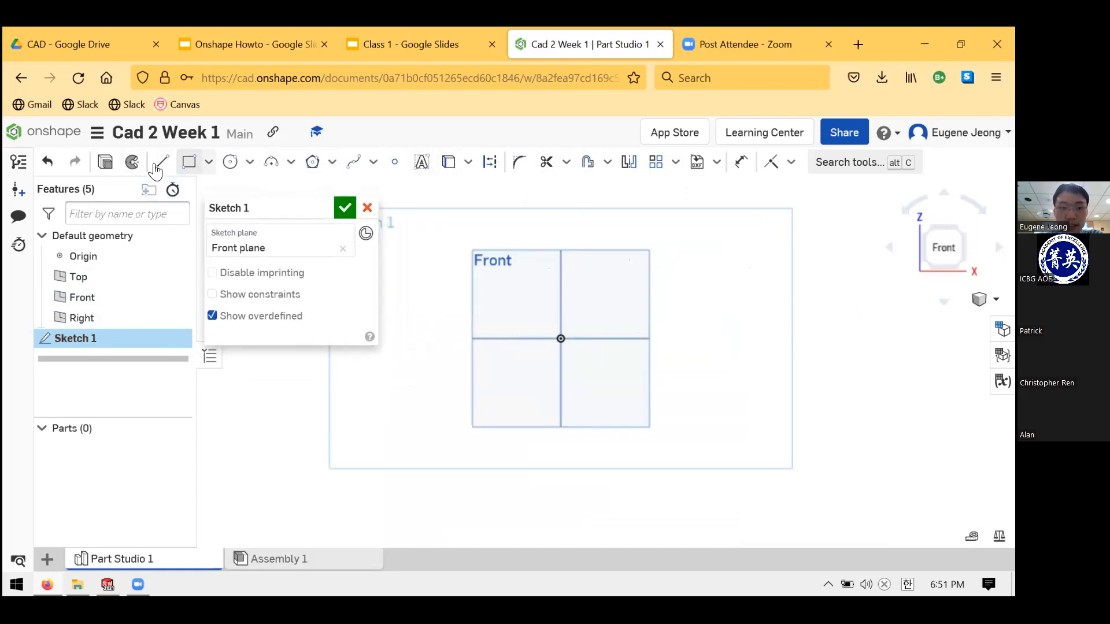
left_click(389, 32)
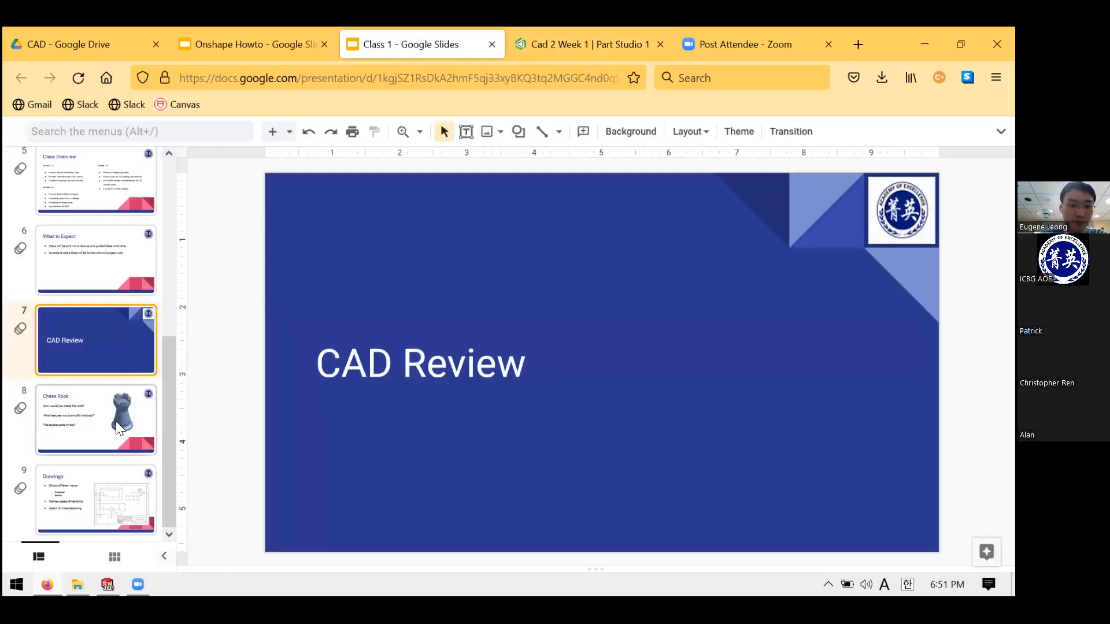
- Advance the Class 1 deck to slide 8, the Chess Rook slide
key("Down")
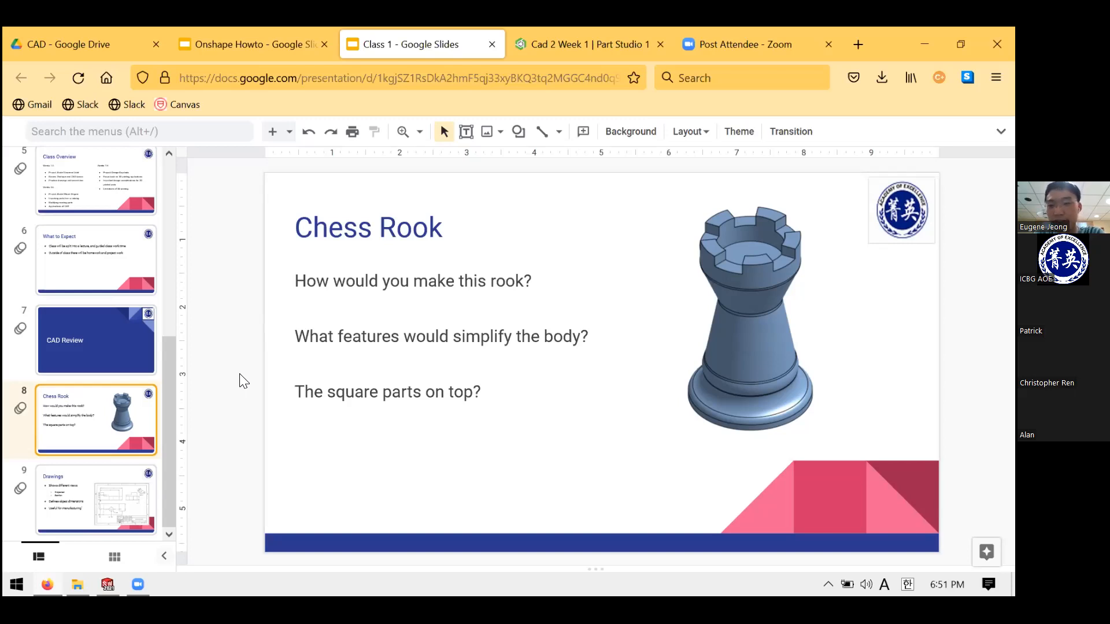
- Search DuckDuckGo for 'chess' in a new tab and show the image results
key("ctrl+t")
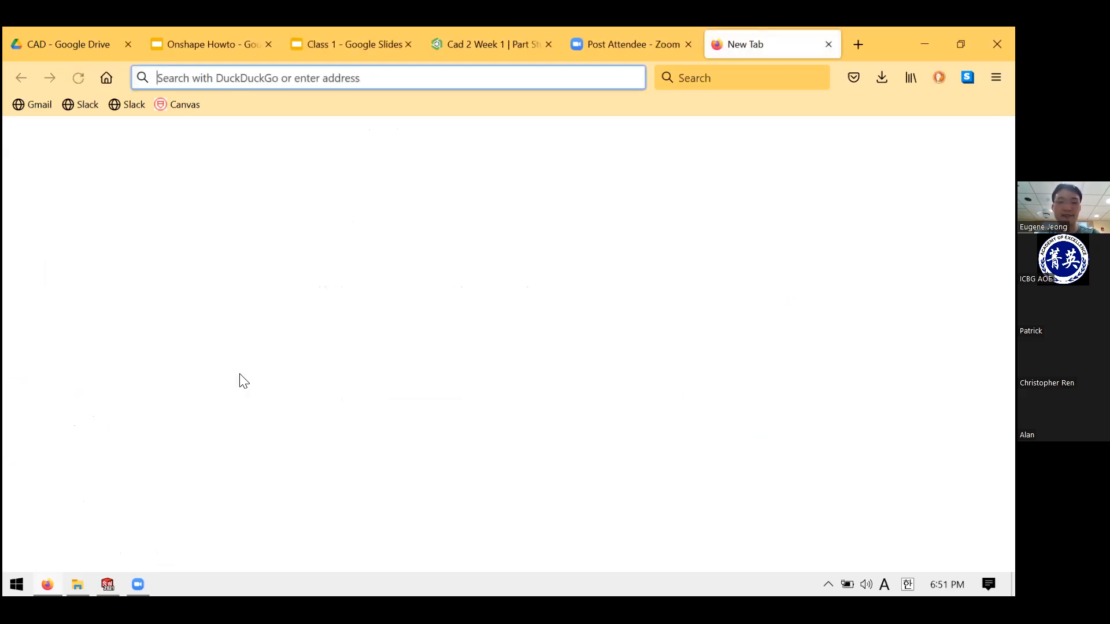
type("chess")
key("Return")
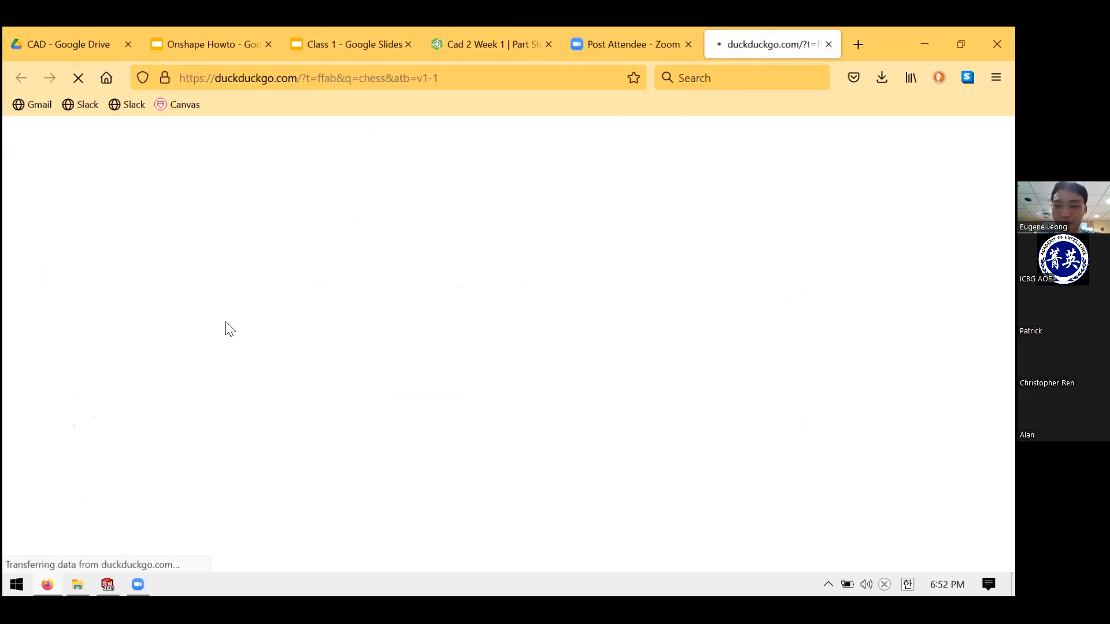
left_click(181, 183)
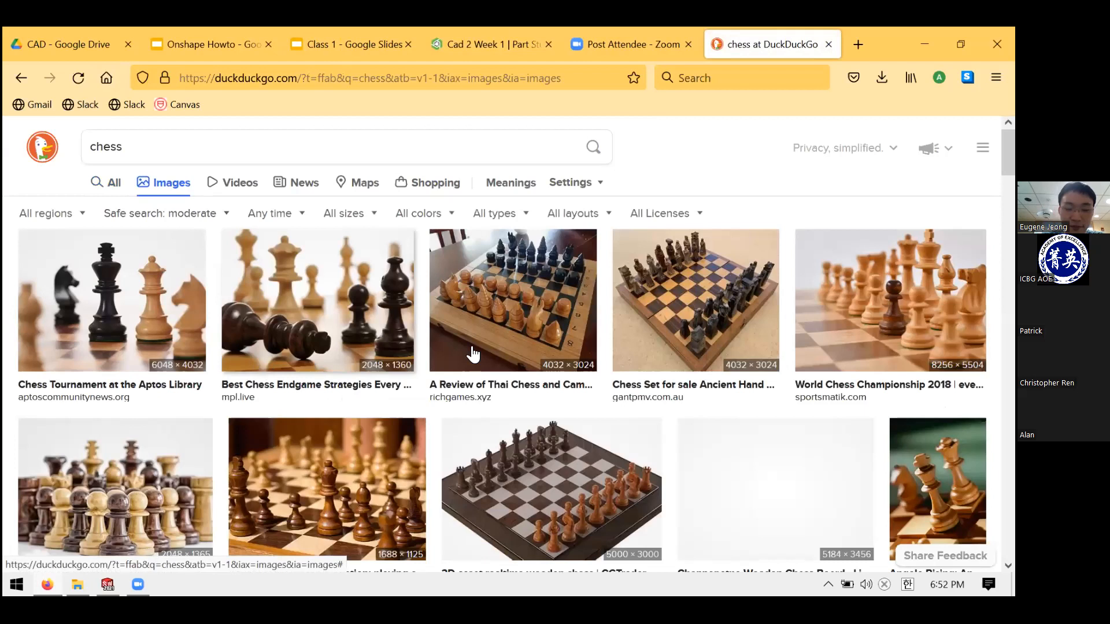
- Preview chess pictures such as the Chess & Checkers Board, then close the search tab
scroll(287, 347, "down", 2)
scroll(287, 347, "down", 1)
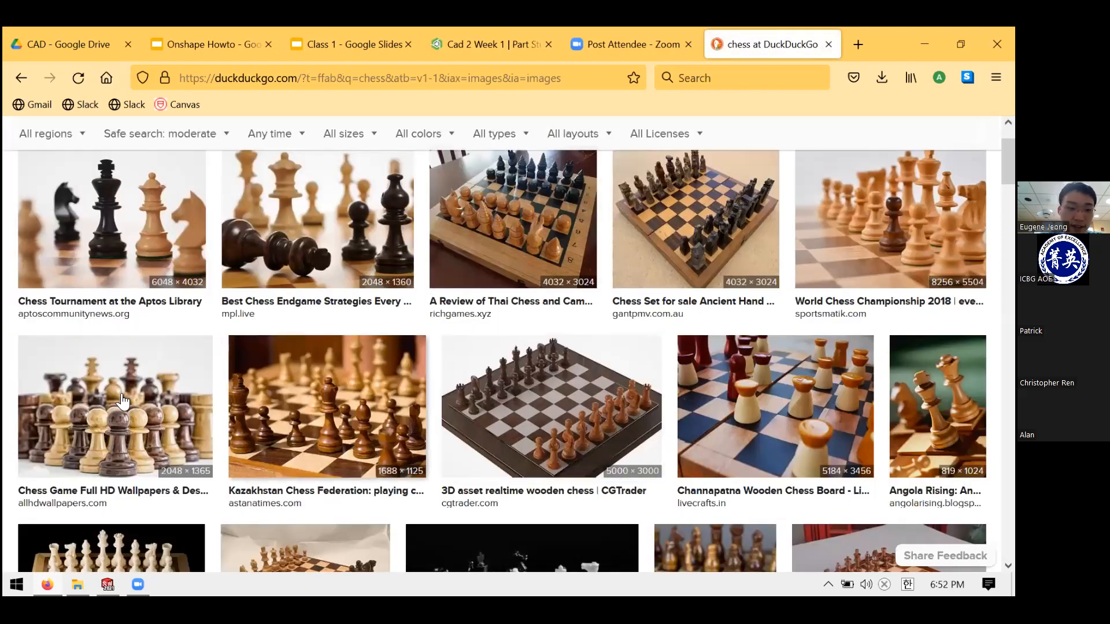
left_click(159, 401)
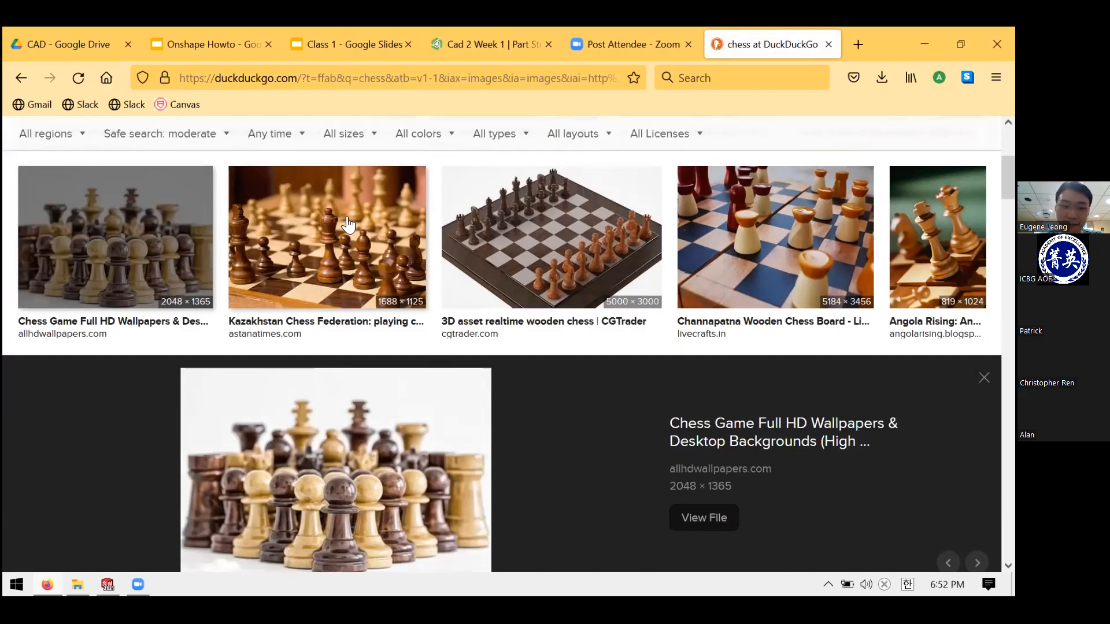
scroll(359, 261, "down", 3)
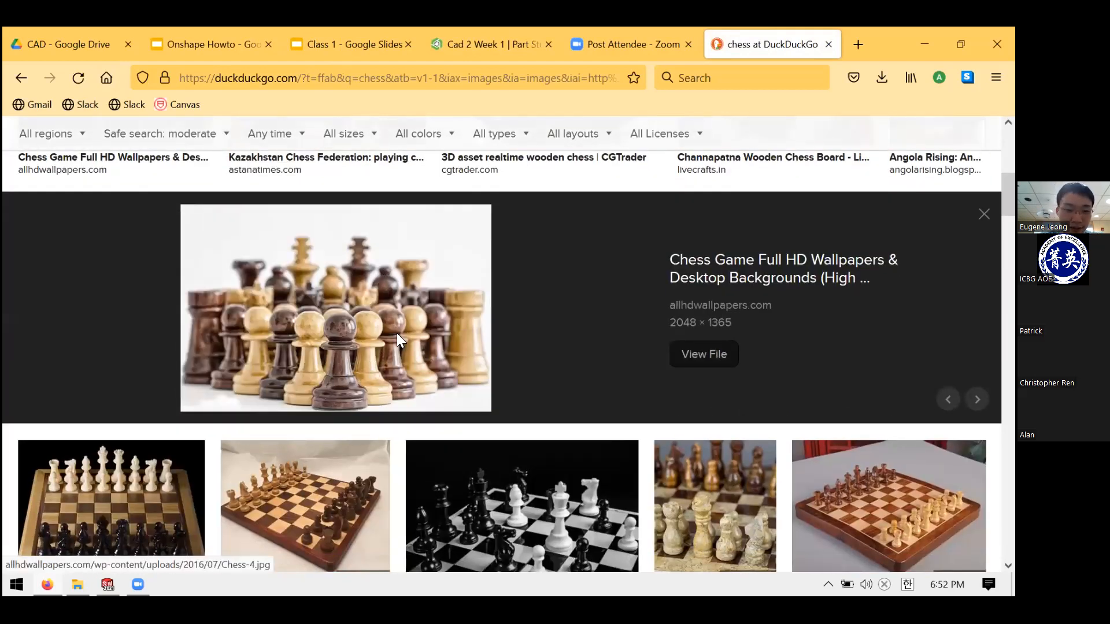
scroll(298, 378, "down", 1)
left_click(315, 441)
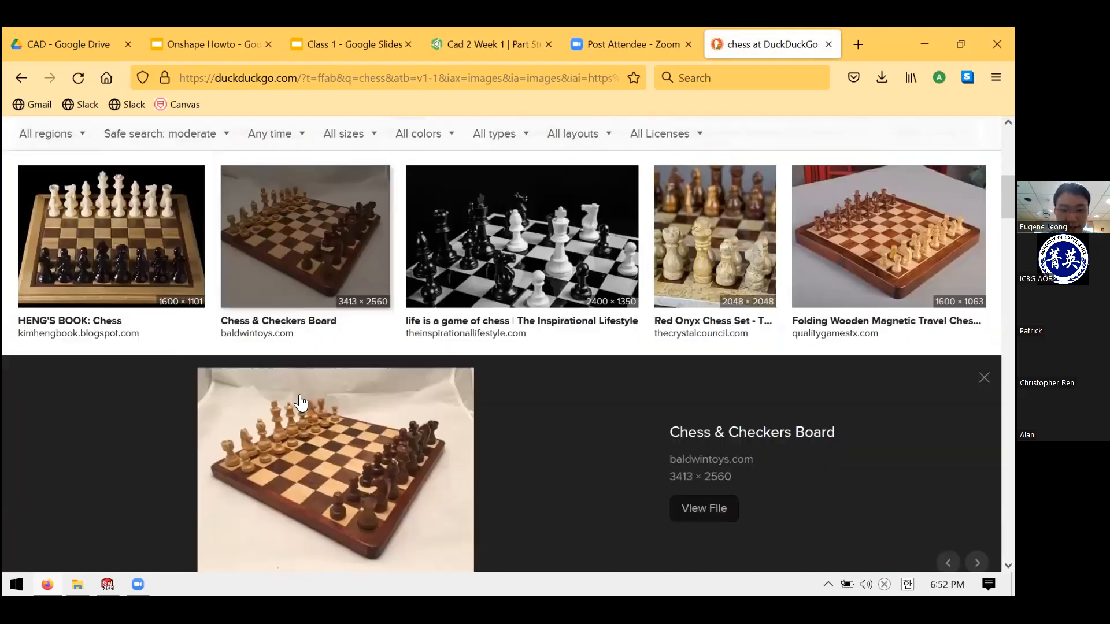
key("Left")
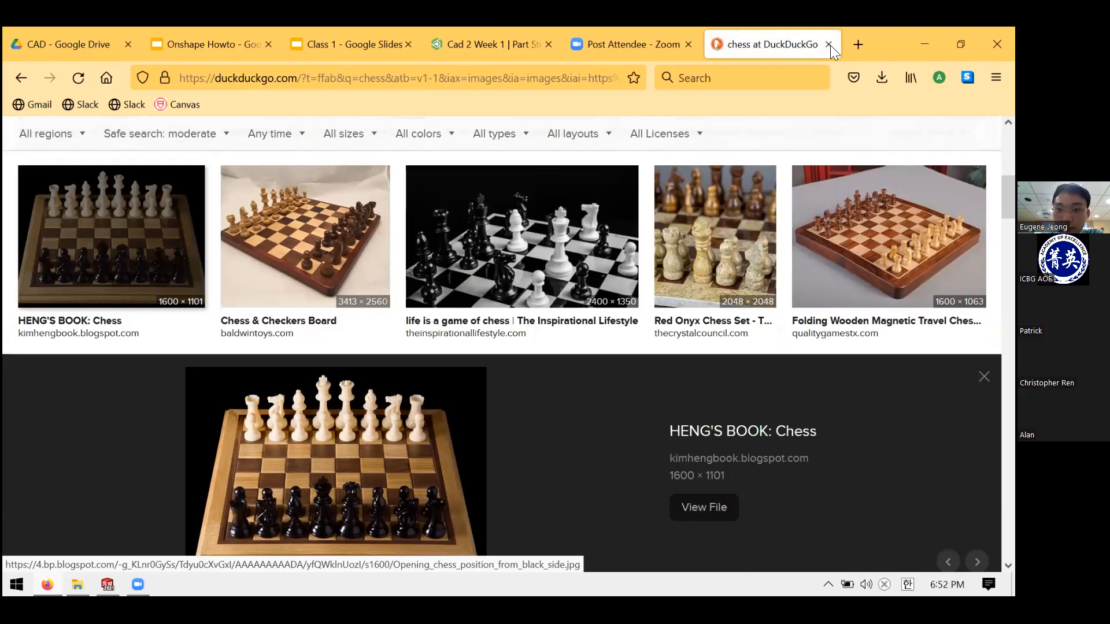
key("ctrl+w")
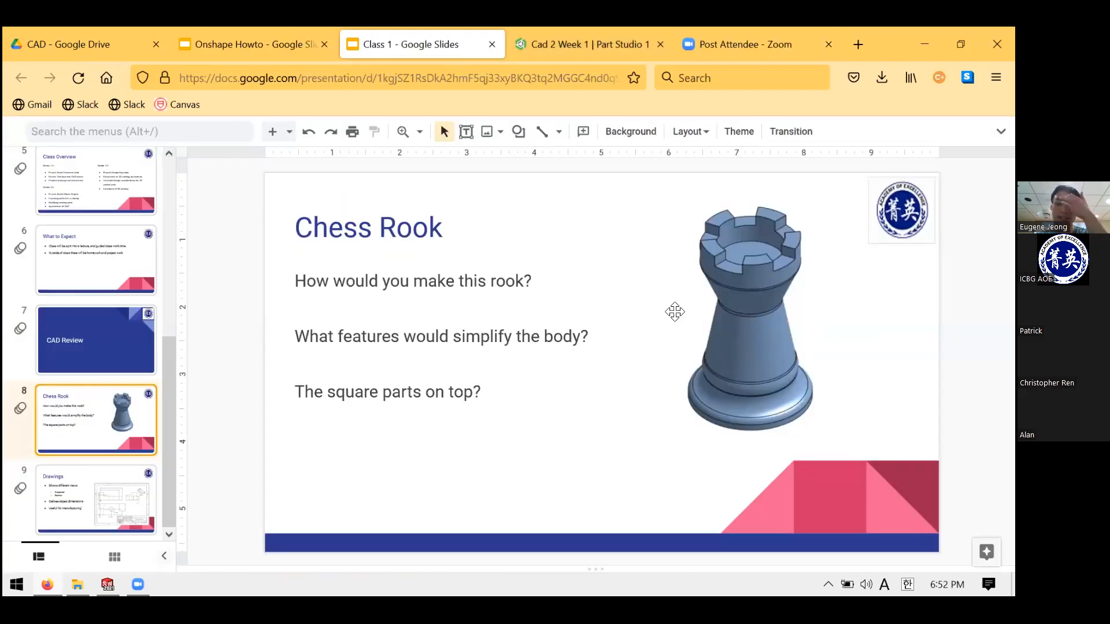
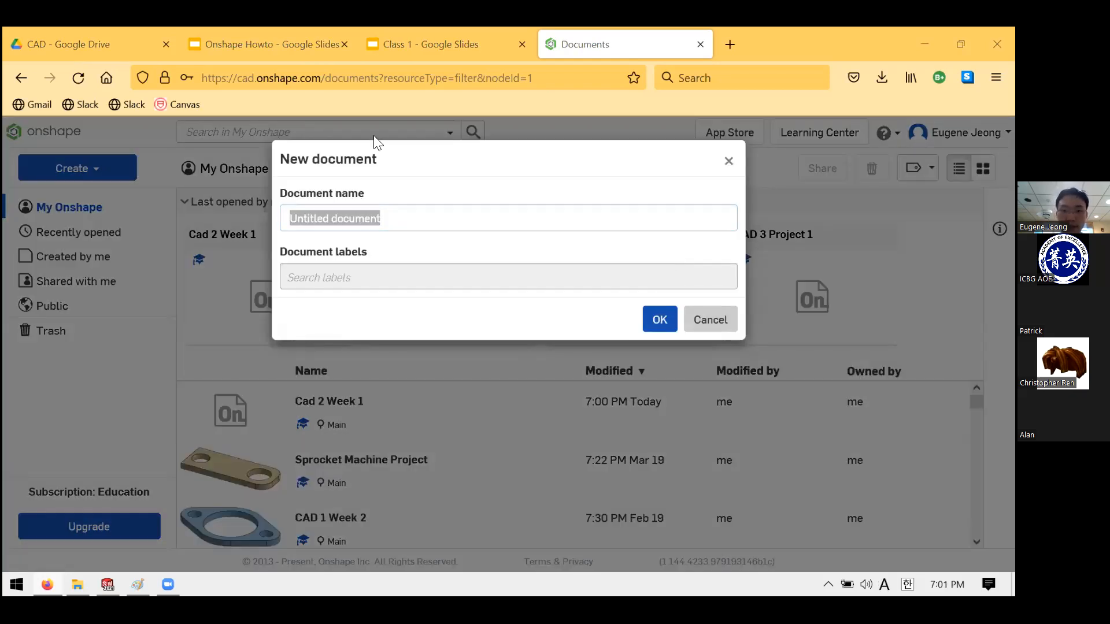
- Dismiss the new-document prompt and open the Cad 2 Week 1 document
left_click(709, 317)
left_click(315, 405)
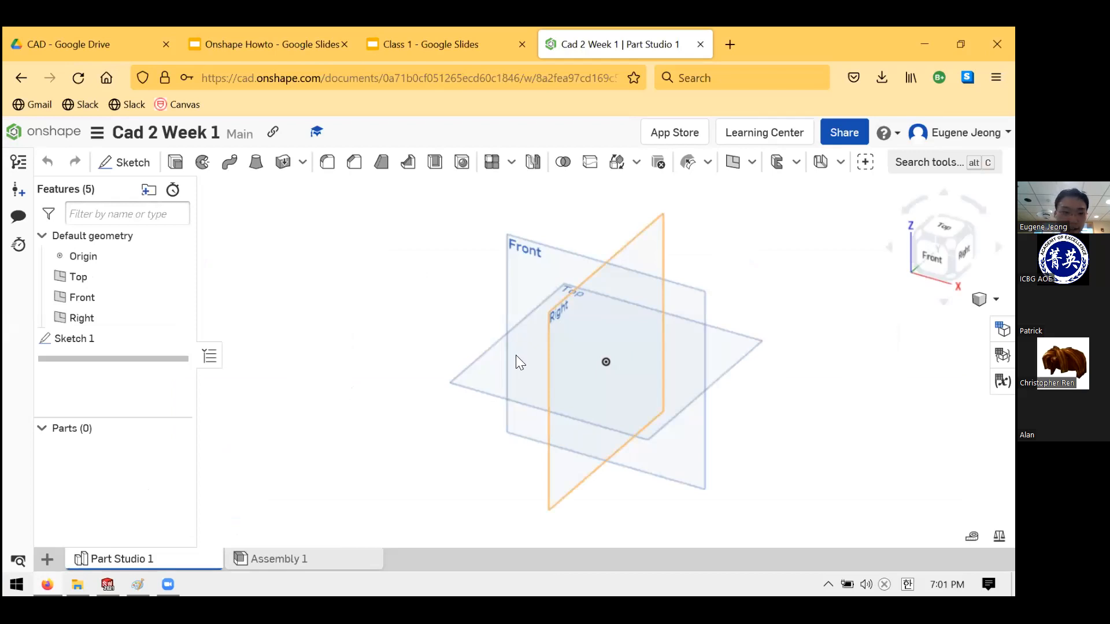
right_click_drag(515, 355, 621, 317)
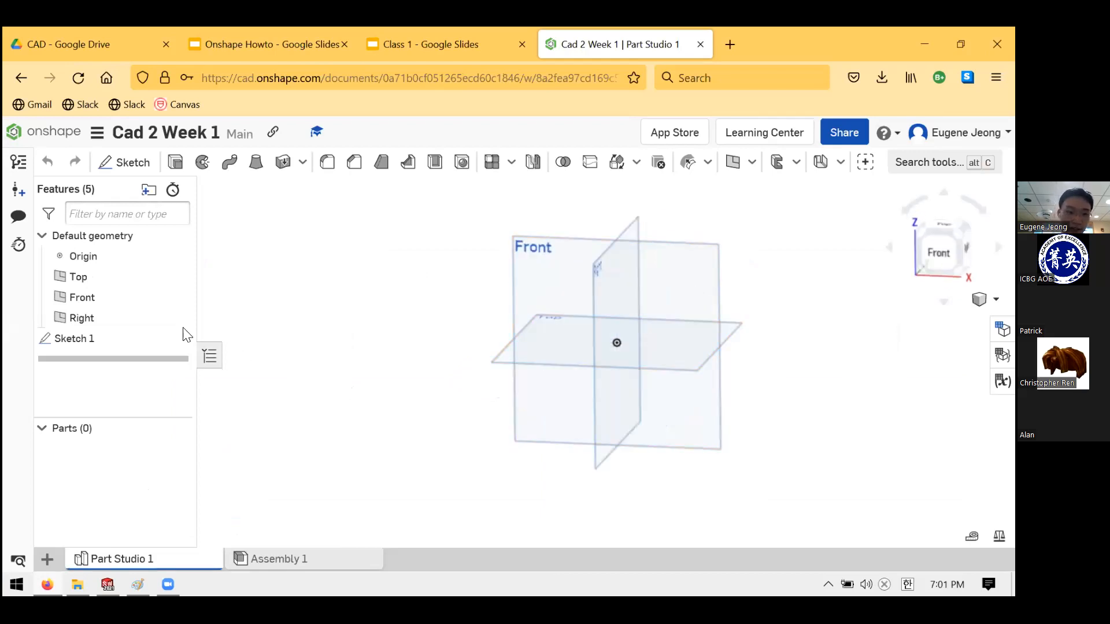
- Cancel a stray Sketch 2 on the Front plane and reopen Sketch 1 viewed face-on
left_click(124, 171)
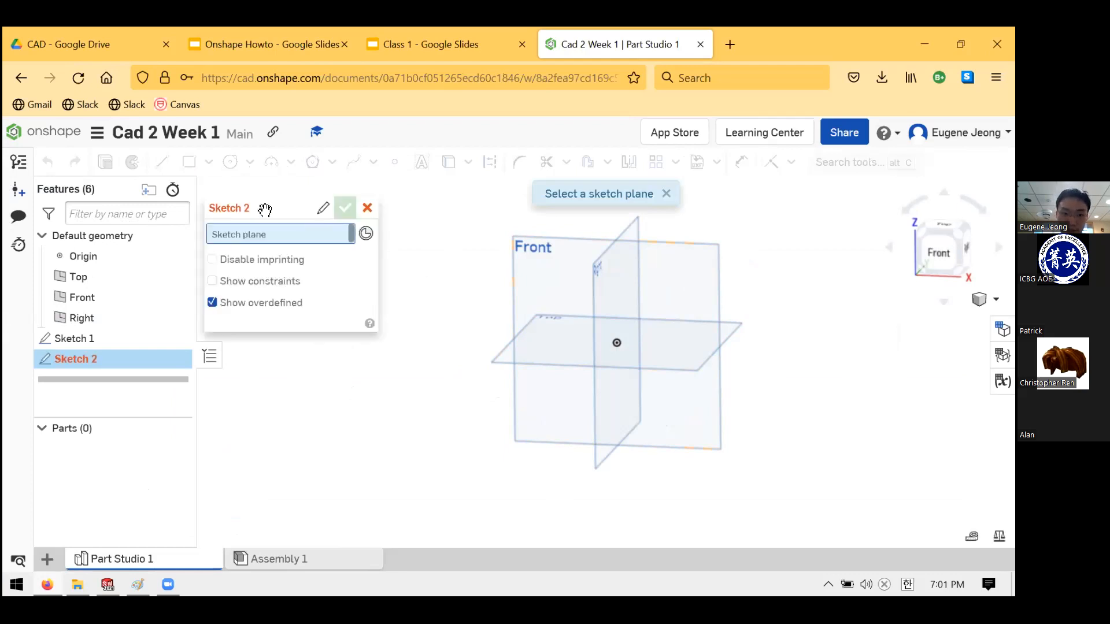
left_click_drag(297, 215, 252, 217)
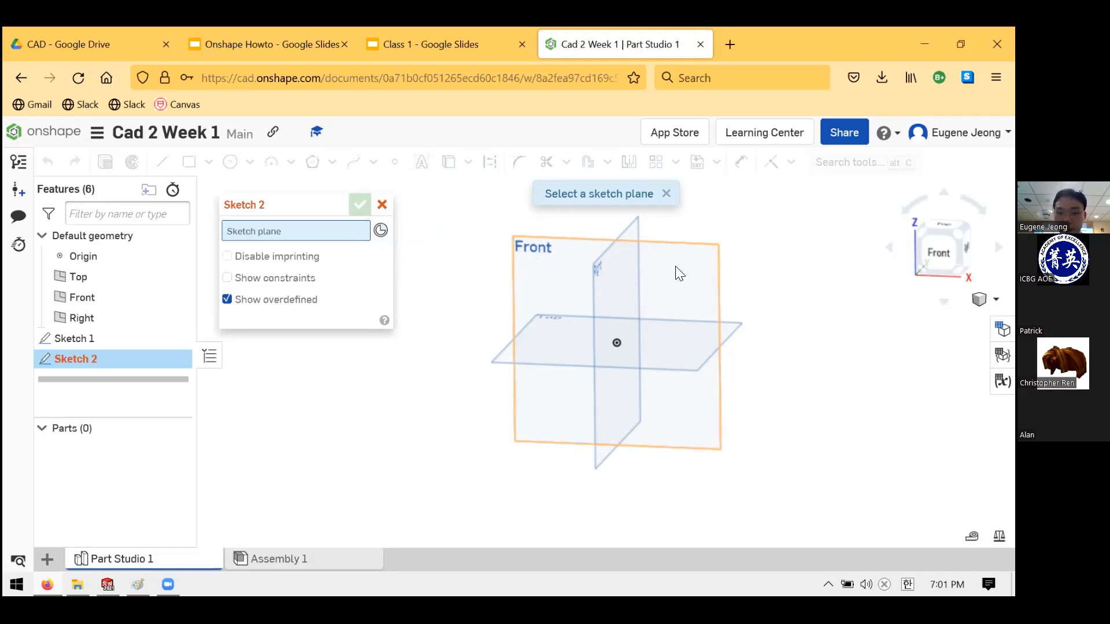
left_click(526, 260)
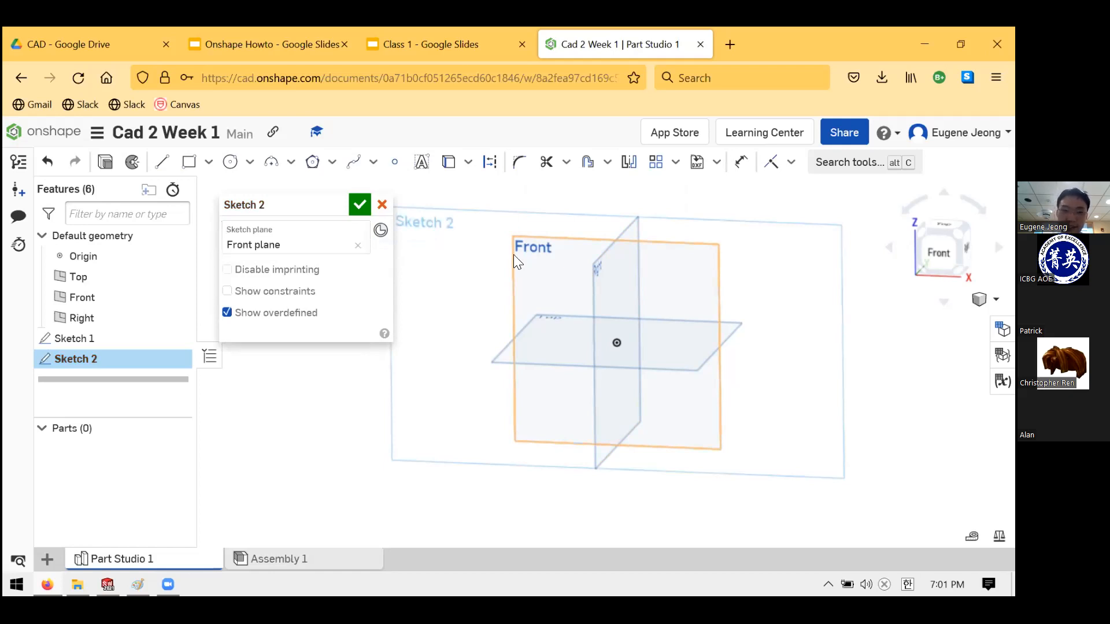
left_click(386, 206)
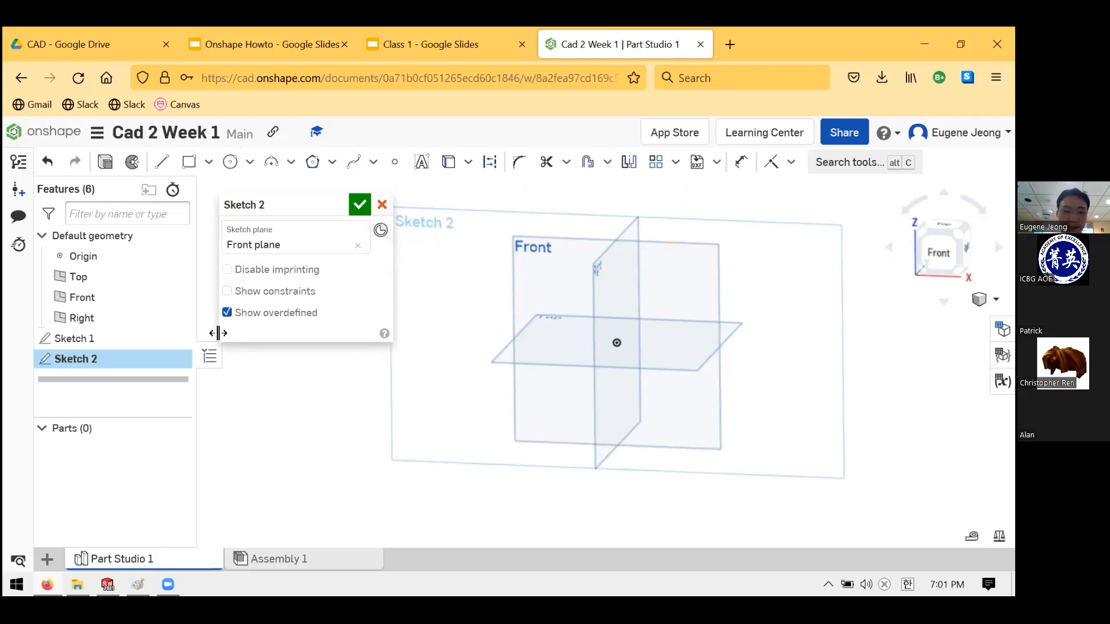
right_click(114, 342)
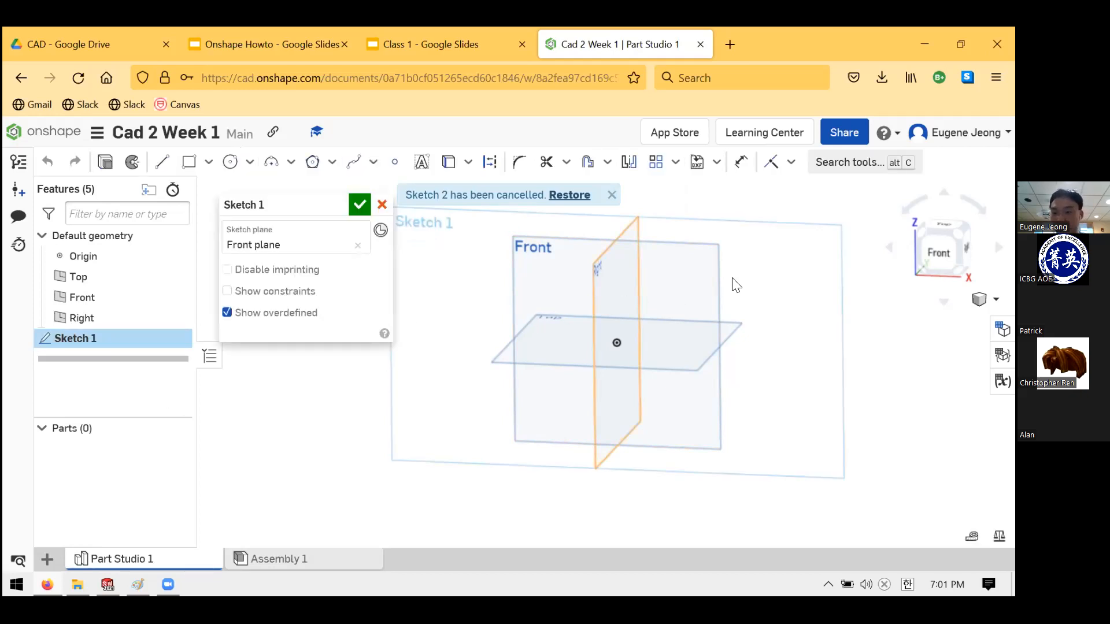
key("n")
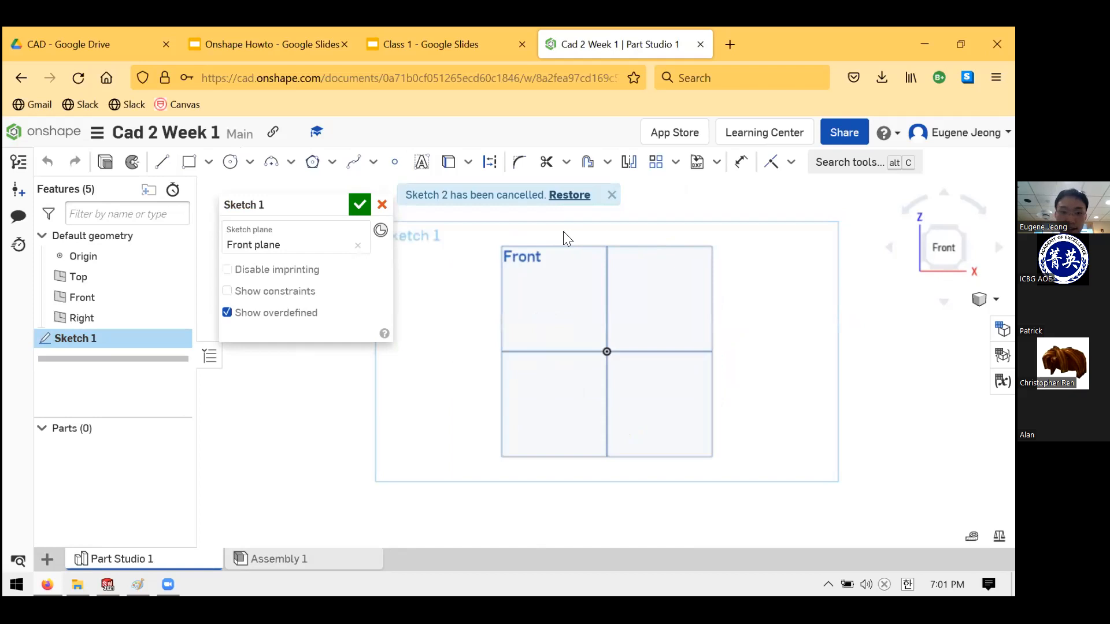
- Compare against the Paint rook profile drawing, then ready the Line tool in Sketch 1
left_click(137, 585)
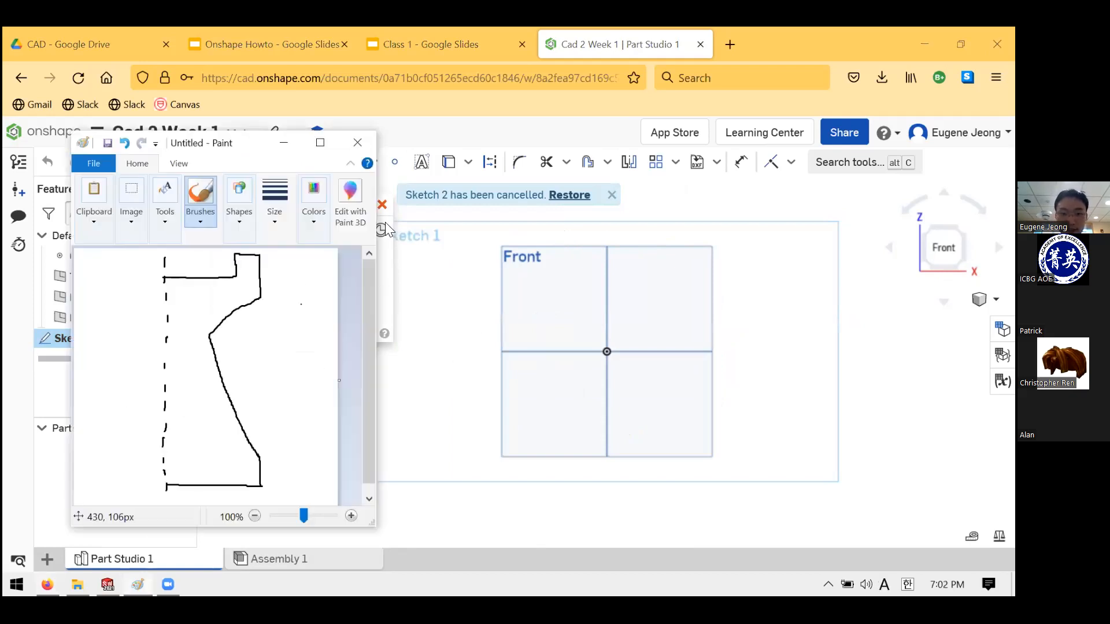
left_click(441, 320)
left_click(162, 162)
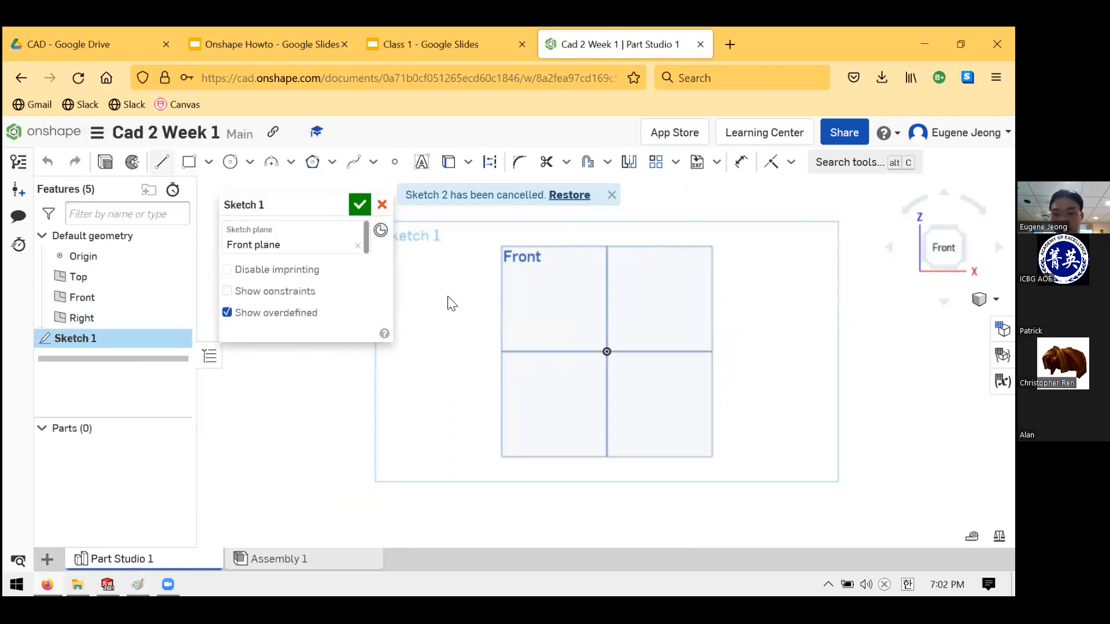
scroll(468, 364, "up", 5)
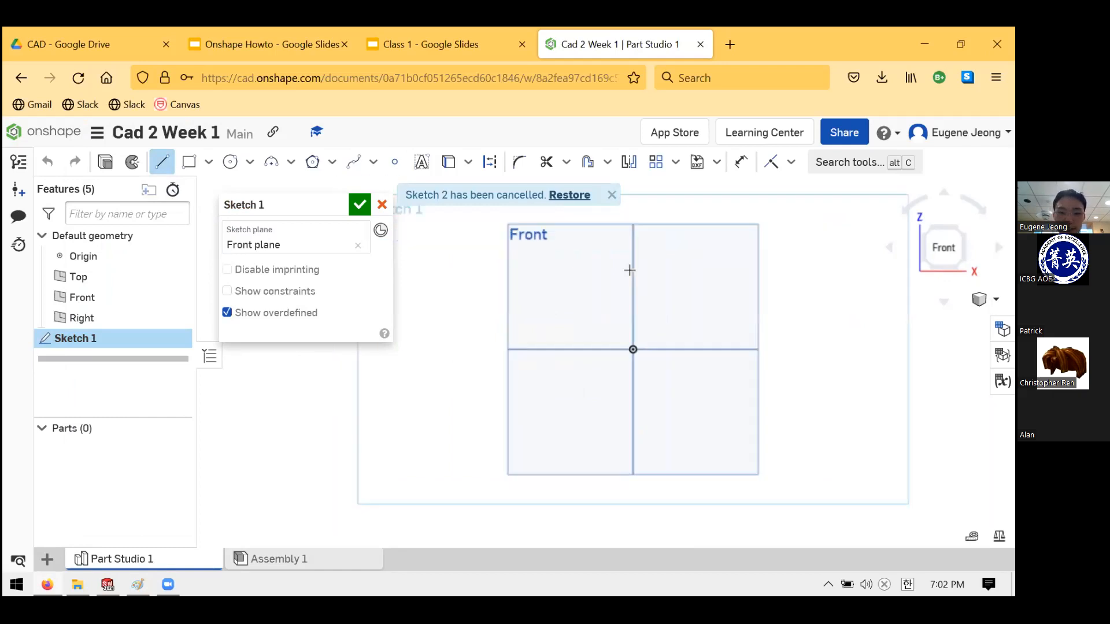
left_click(490, 451)
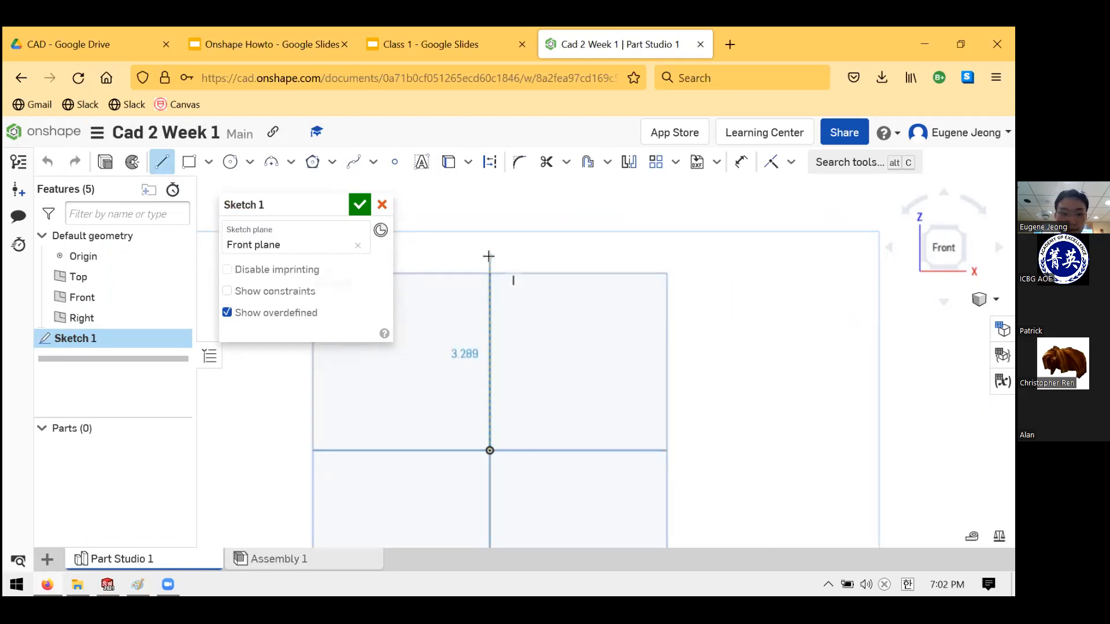
left_click(161, 162)
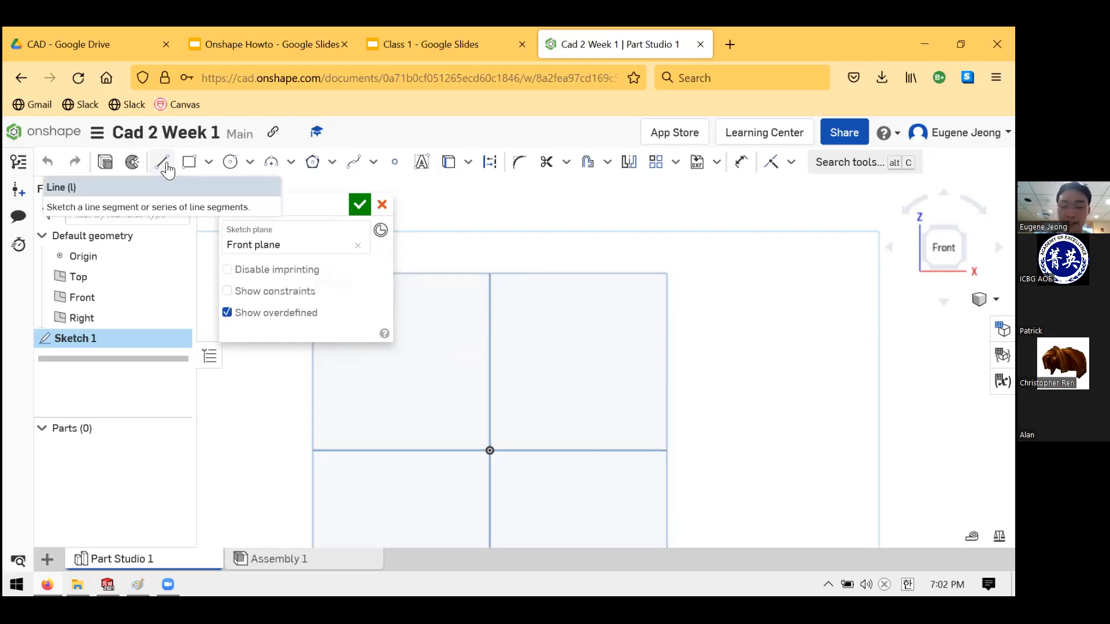
left_click(166, 170)
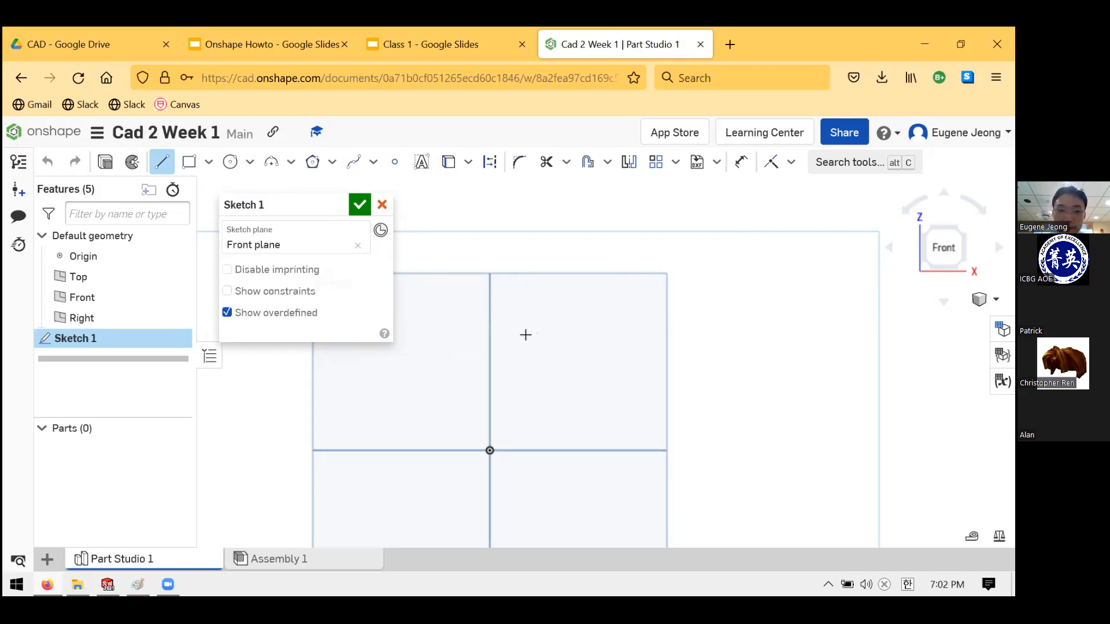
scroll(609, 293, "down", 3)
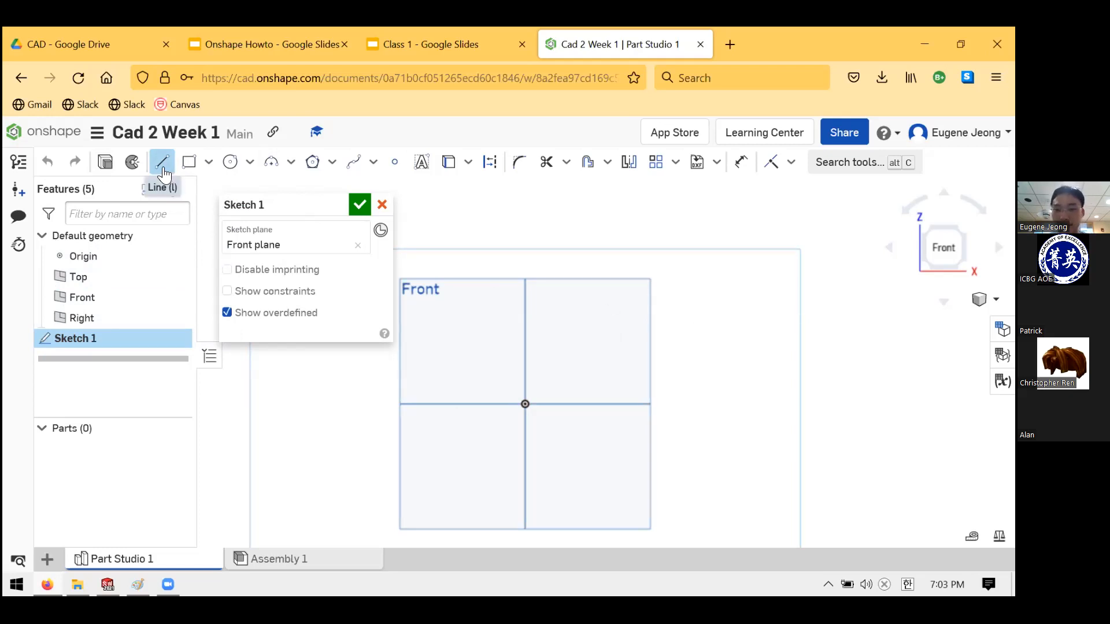
- Draw a vertical line about 4.241 in straight up from the origin
left_click(521, 403)
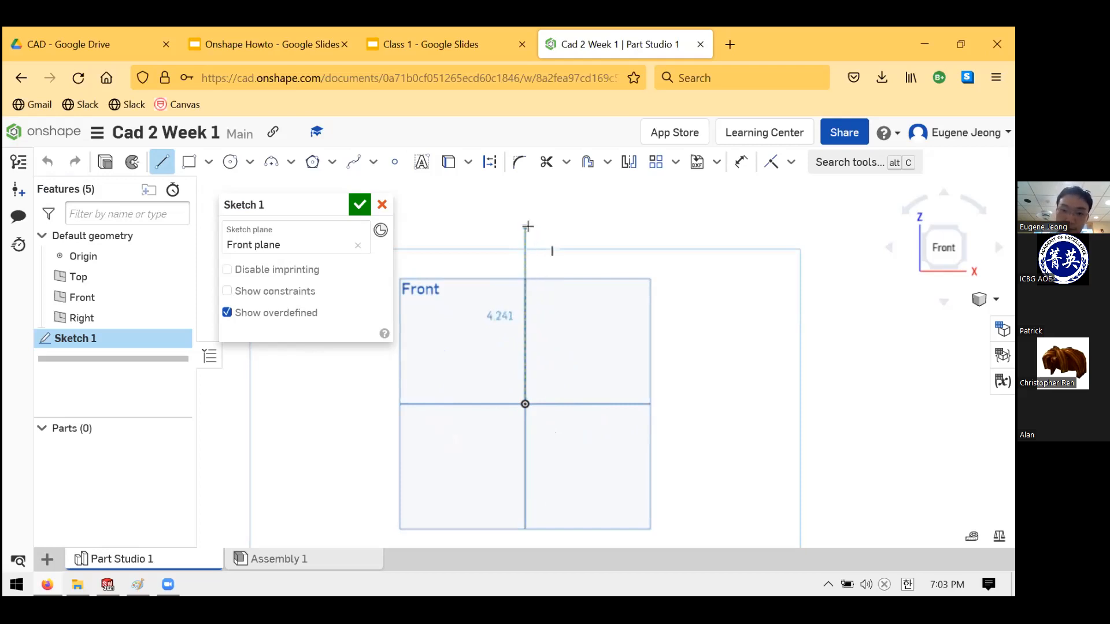
left_click(522, 226)
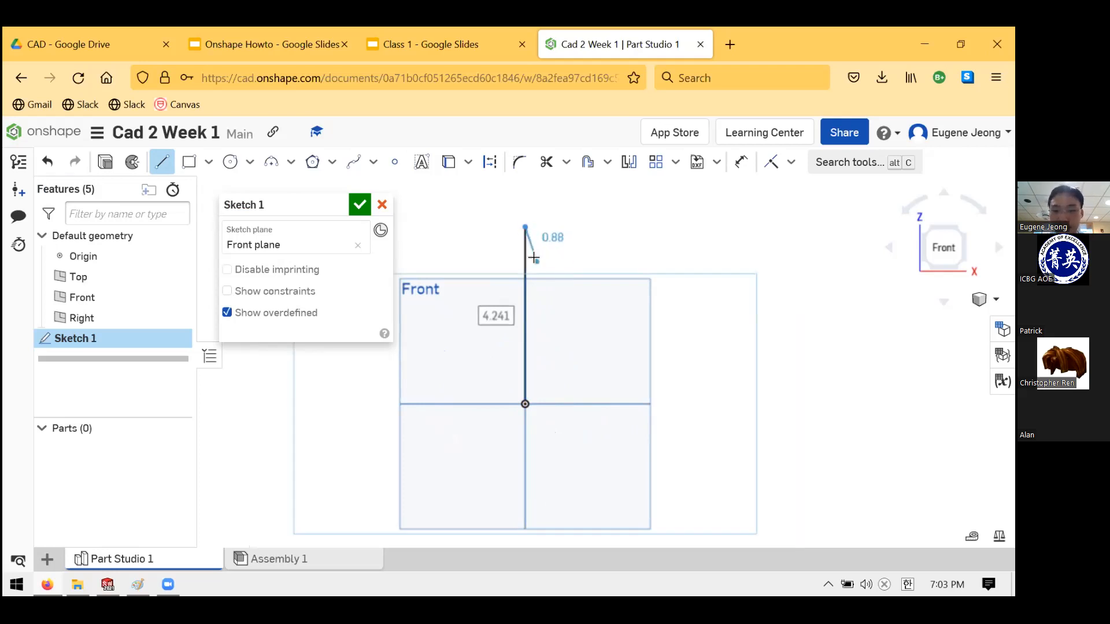
key("Escape")
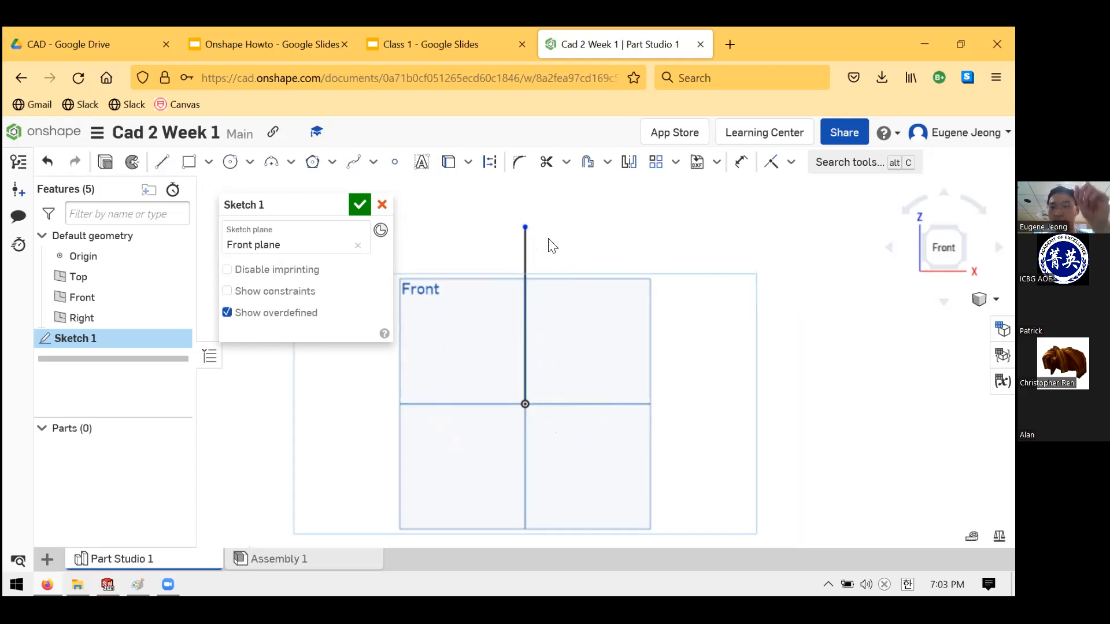
left_click(791, 162)
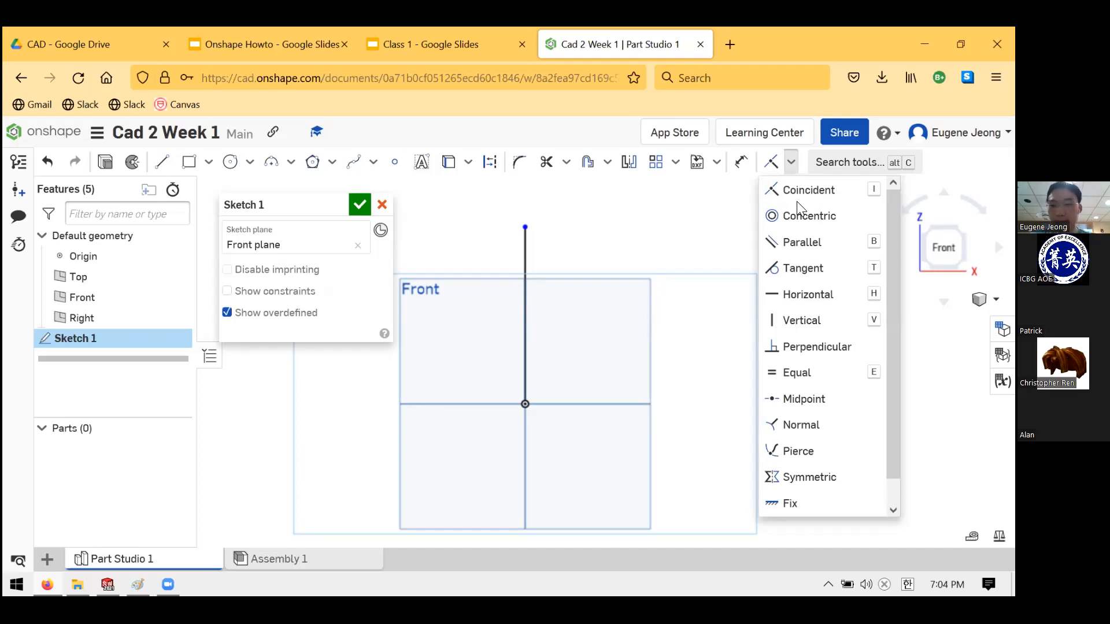
- Drag the vertical line's top endpoint to shorten it from 4.241 to 4.032 in
left_click(524, 238)
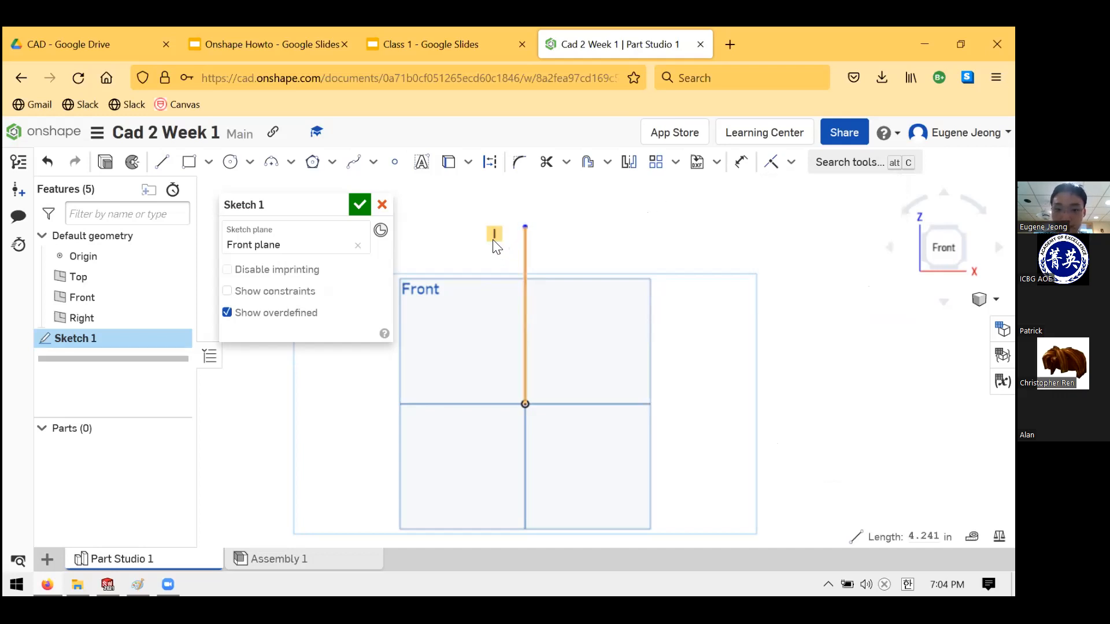
left_click(524, 235)
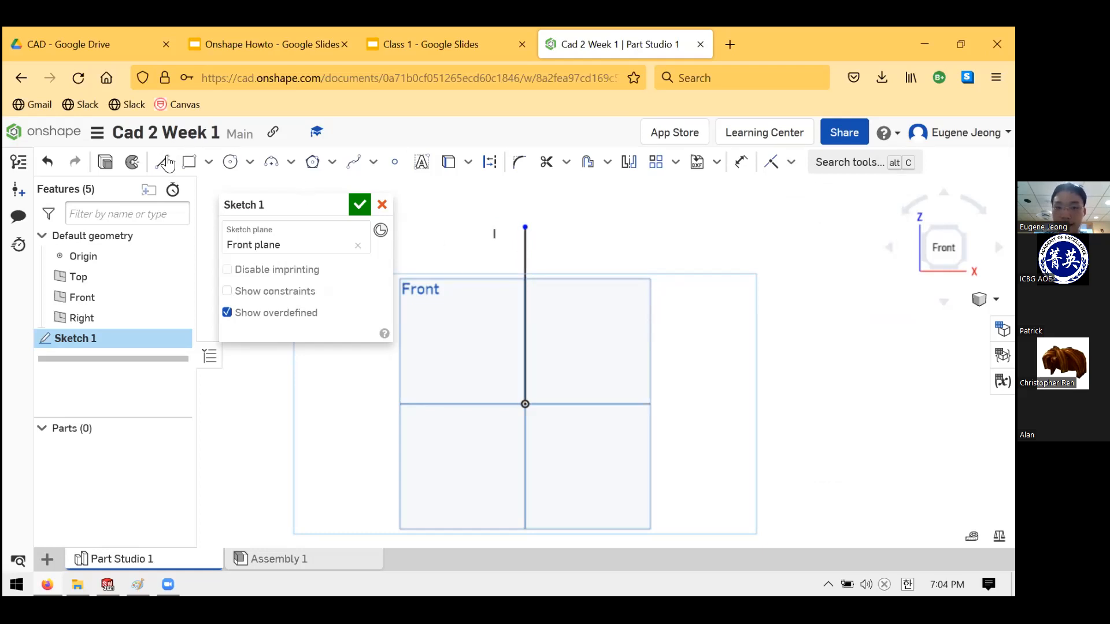
key("l")
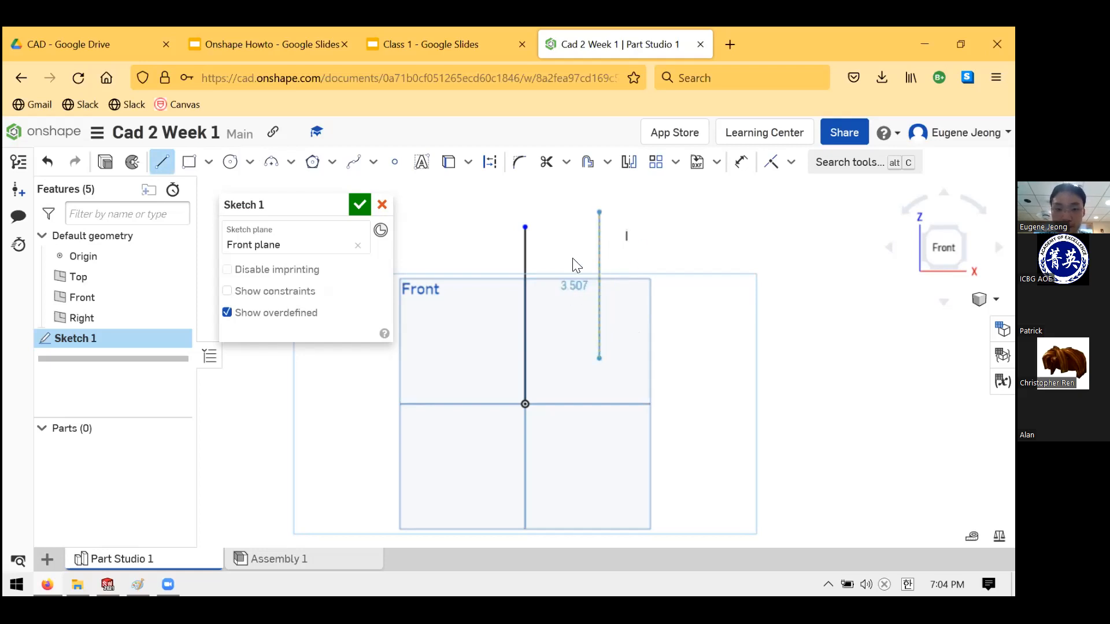
key("Escape")
left_click_drag(525, 227, 566, 285)
left_click_drag(540, 223, 638, 238)
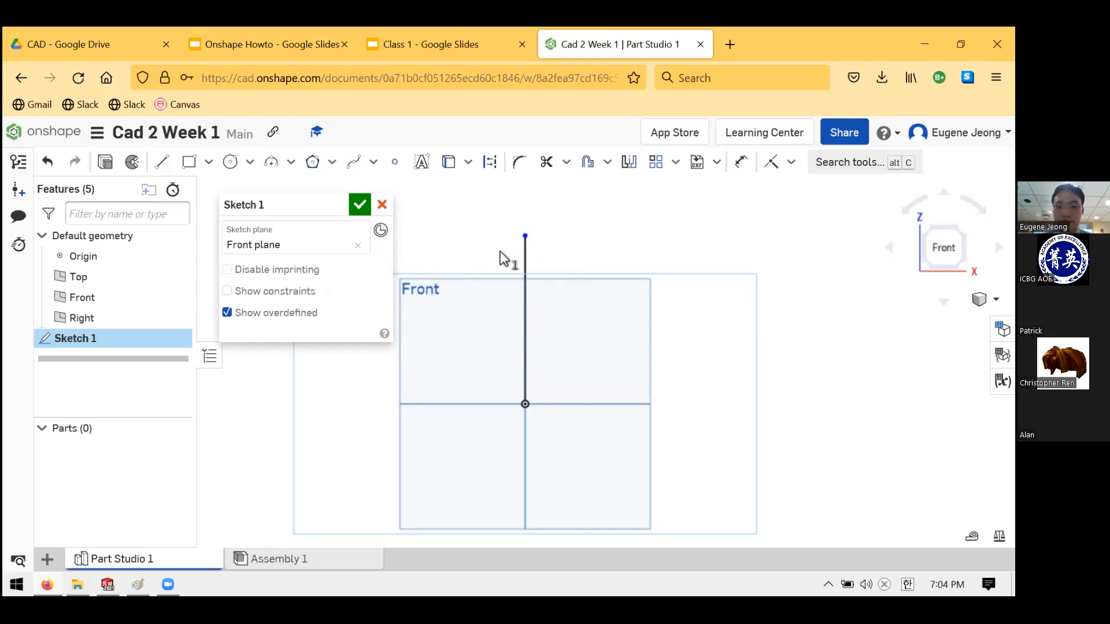
left_click(523, 228)
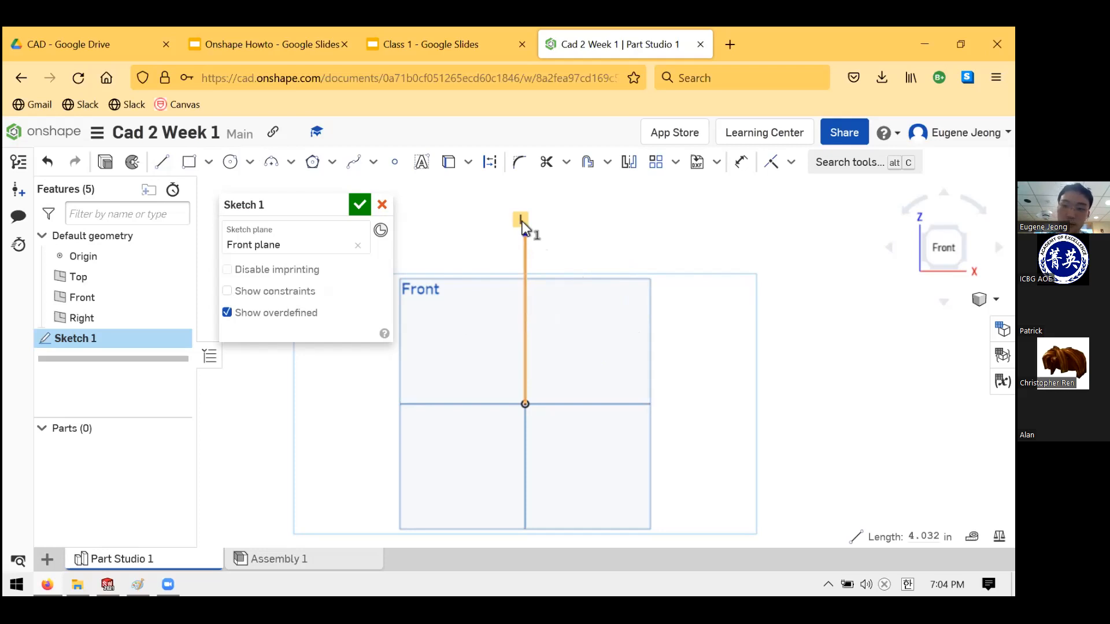
left_click(580, 231)
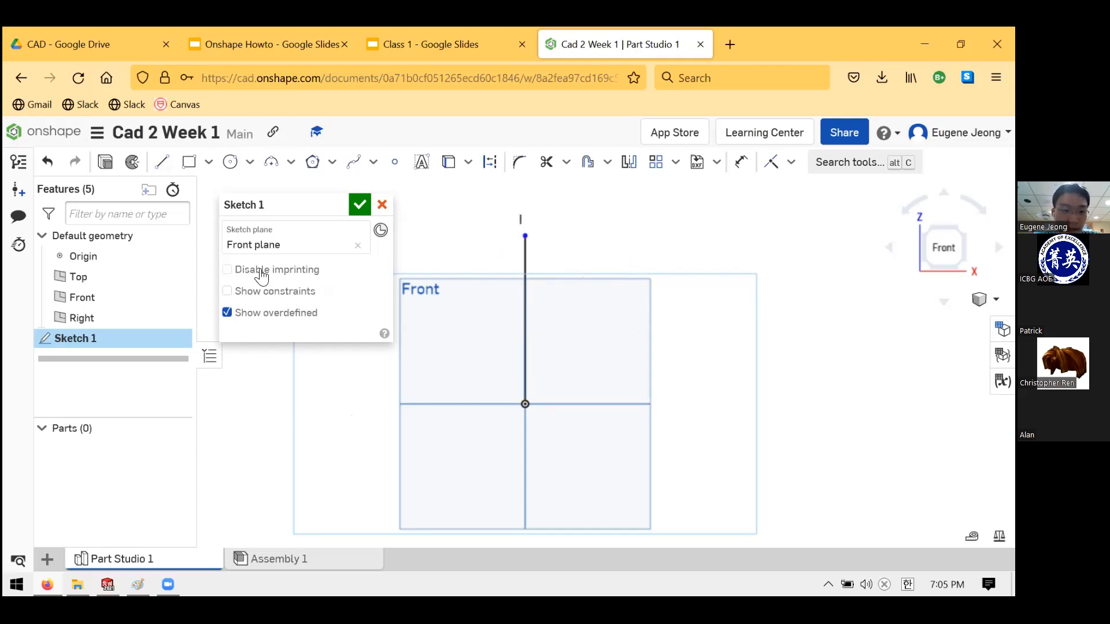
left_click(161, 162)
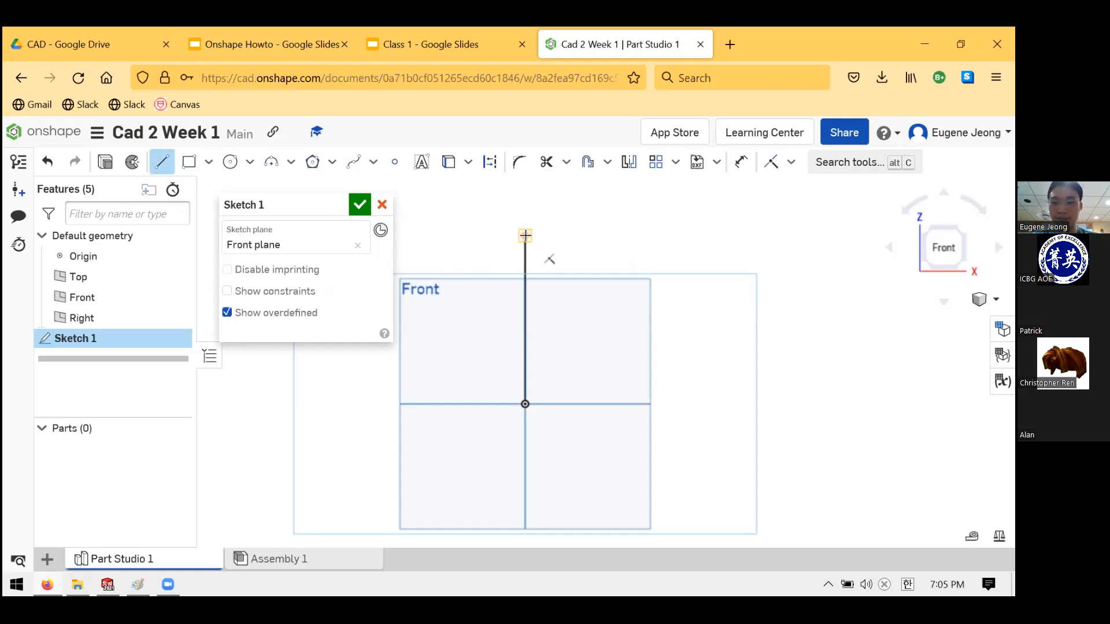
- Draw the stepped crown: a short step right, 0.607 up, about 0.796 across, about 1.005 down
left_click(525, 236)
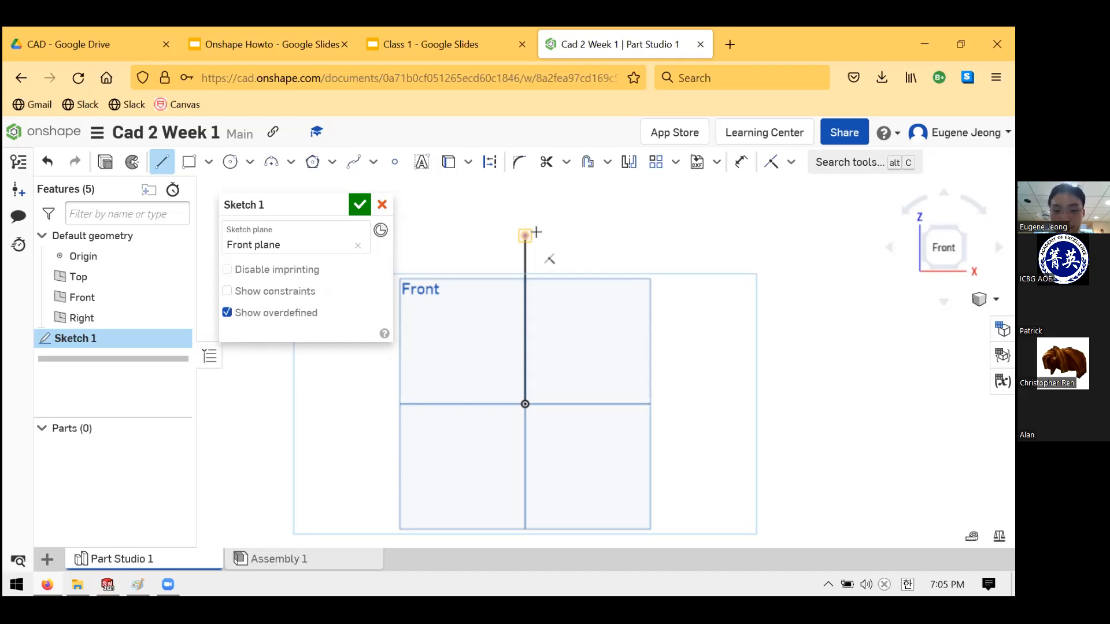
left_click(567, 235)
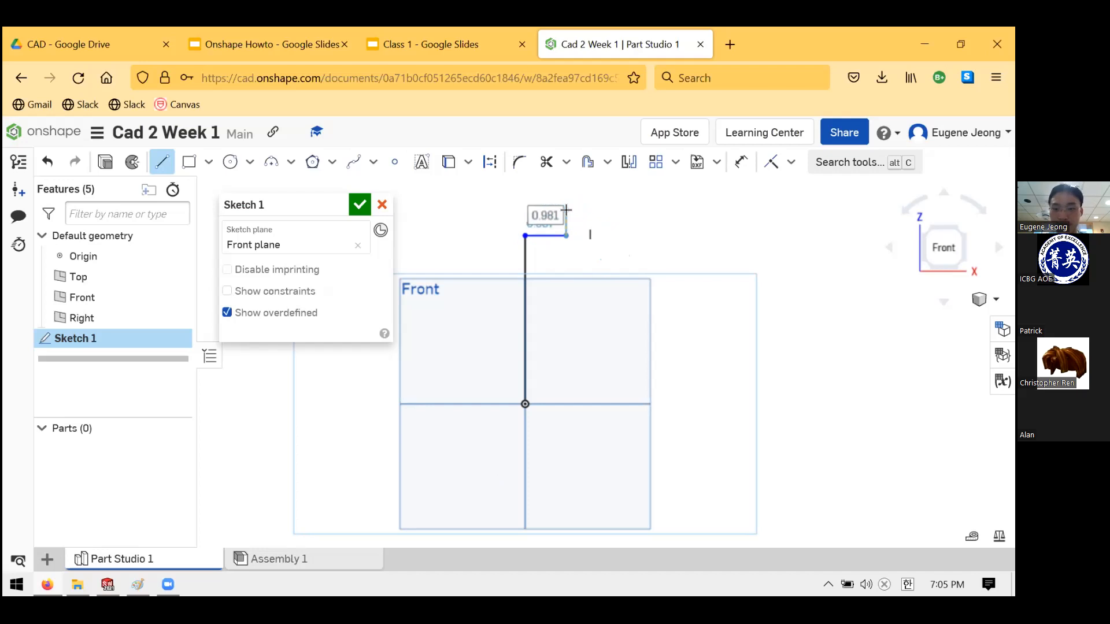
left_click(566, 210)
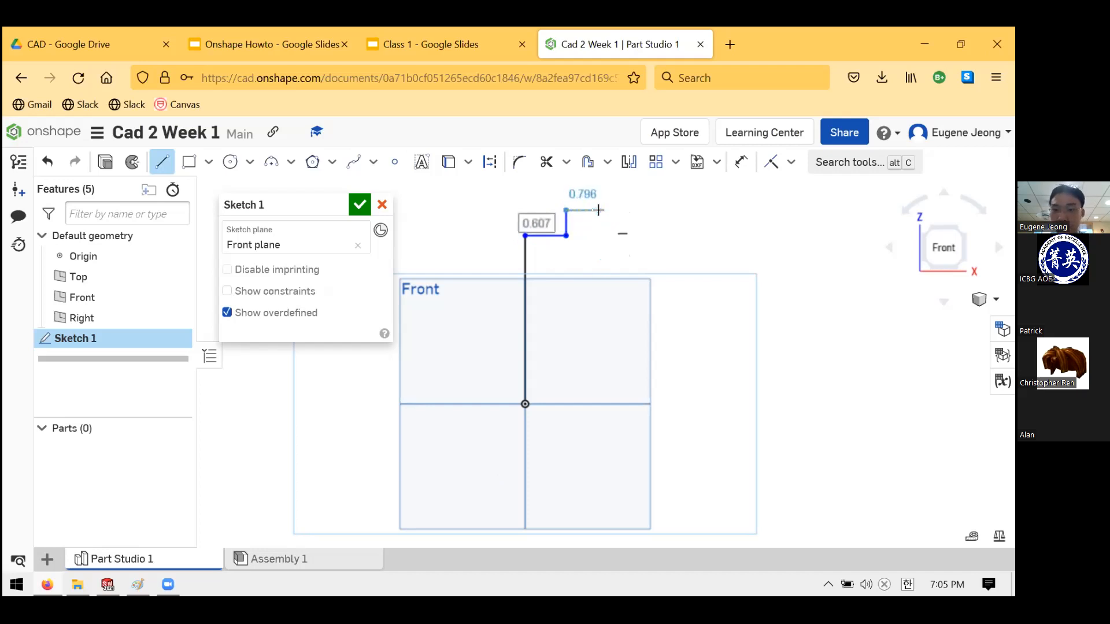
left_click(598, 210)
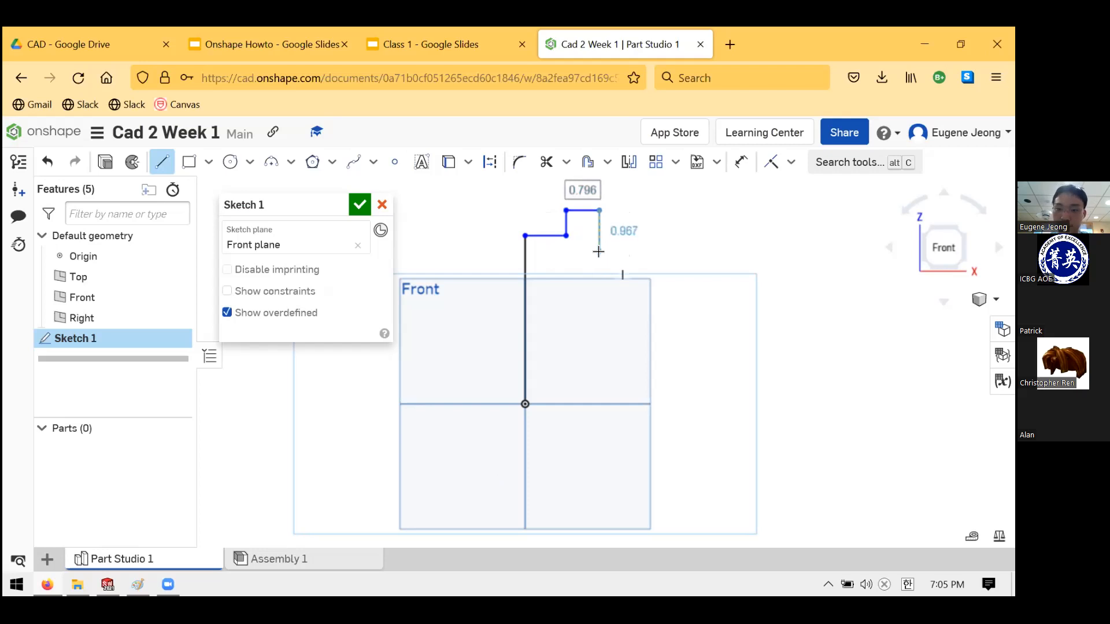
left_click(598, 252)
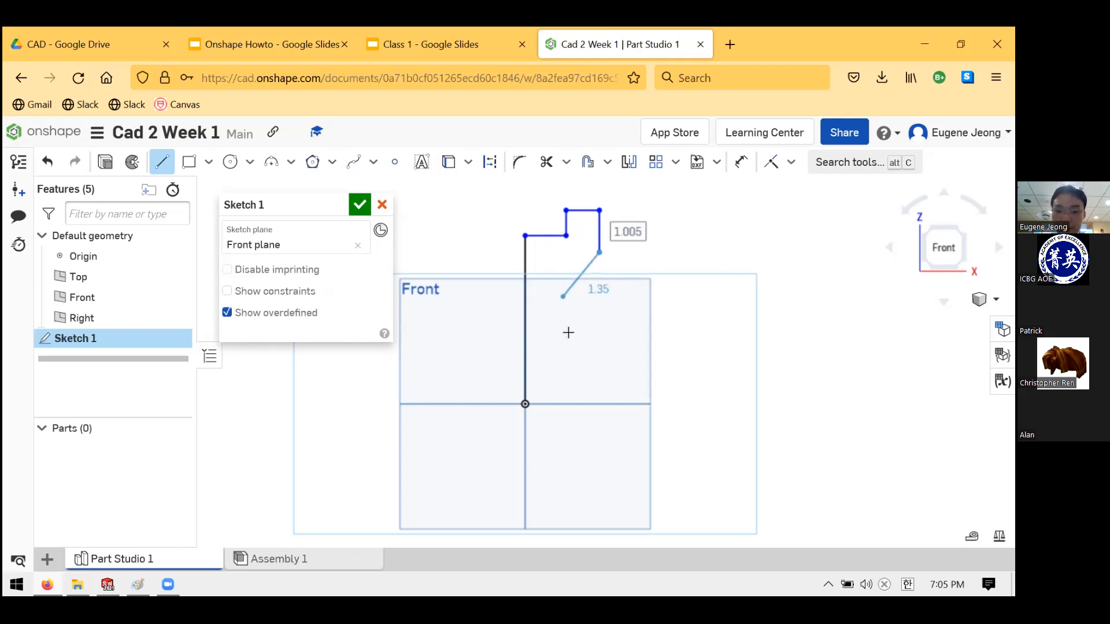
- Continue the outline down the tapered body and base step, closing it at the origin
left_click(562, 297)
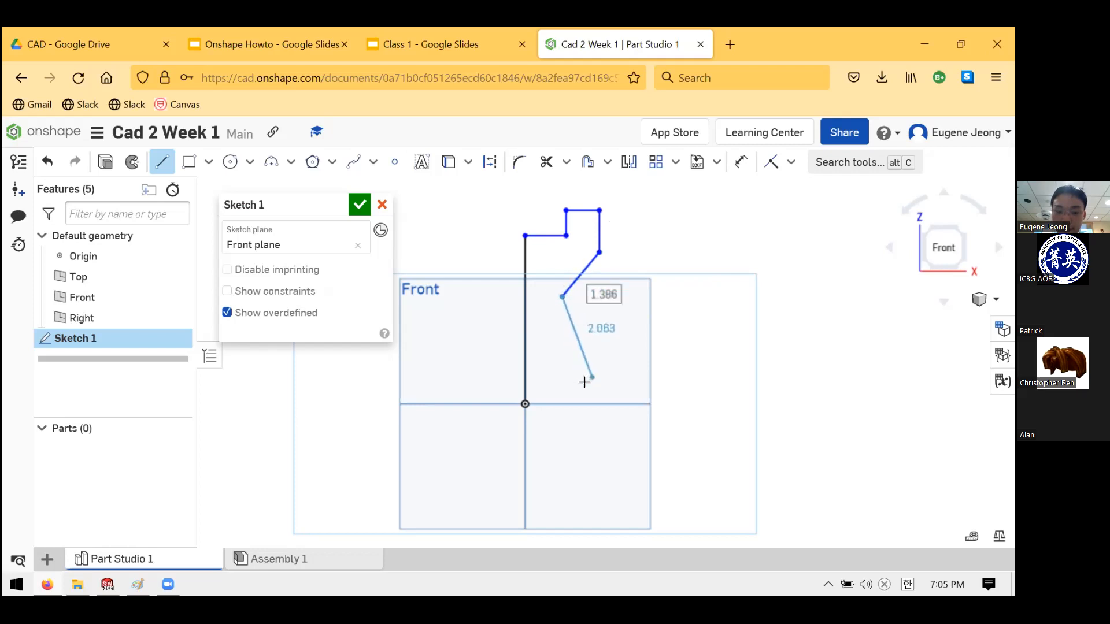
left_click(590, 381)
left_click(610, 381)
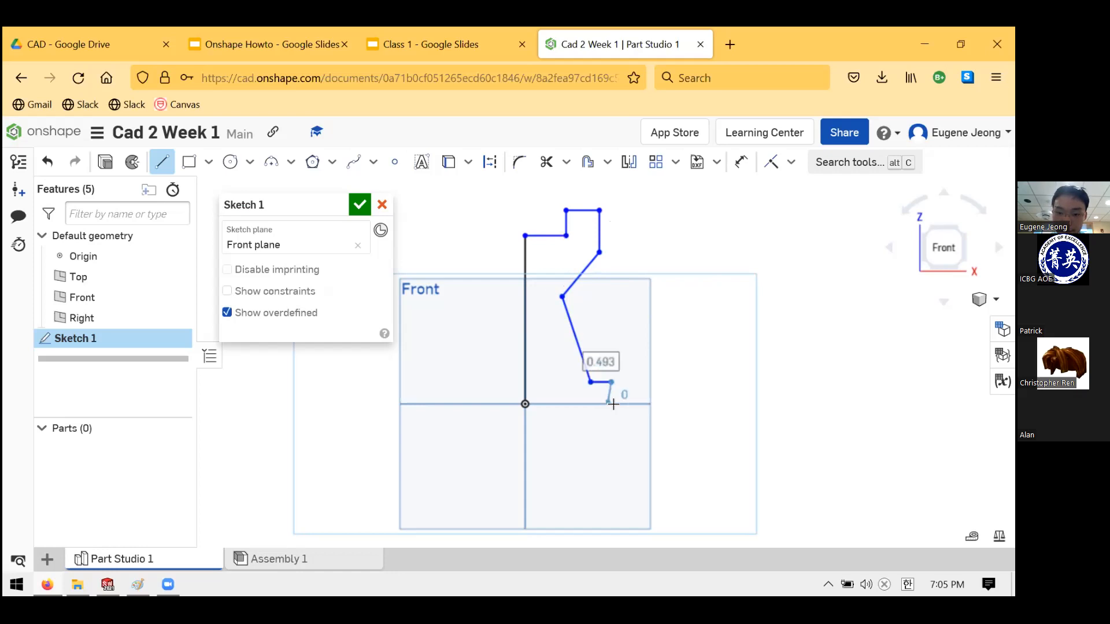
left_click(611, 403)
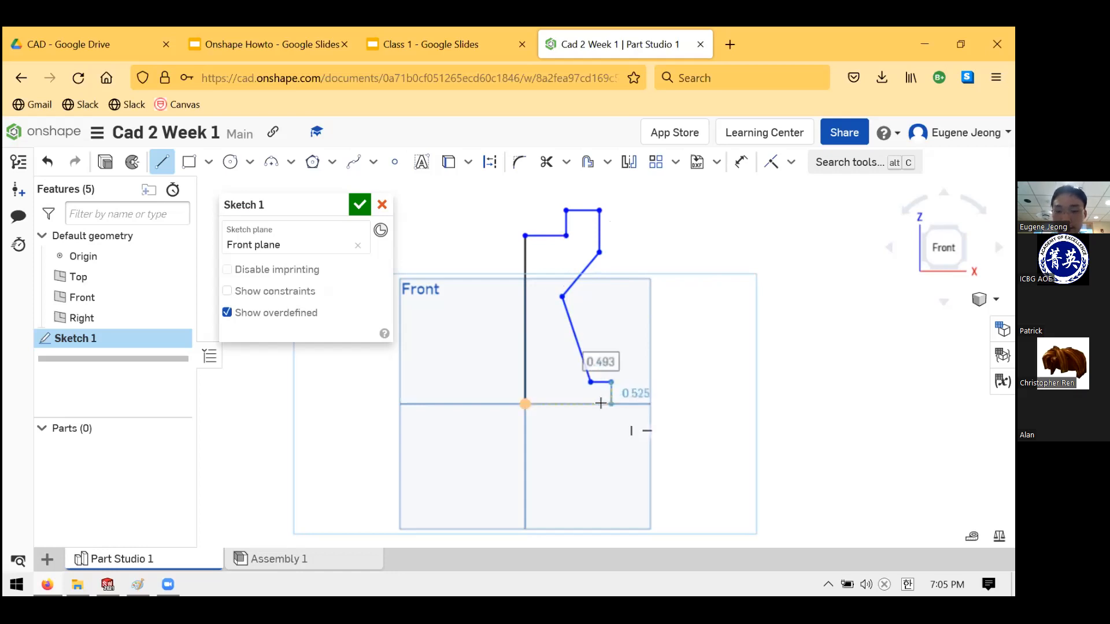
left_click(526, 404)
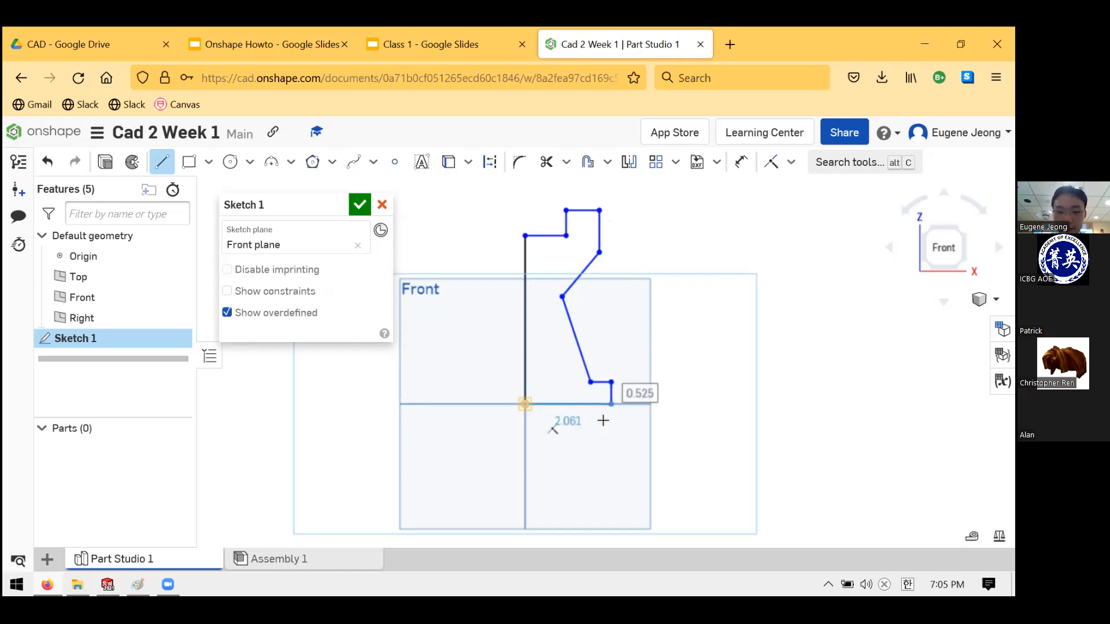
key("Escape")
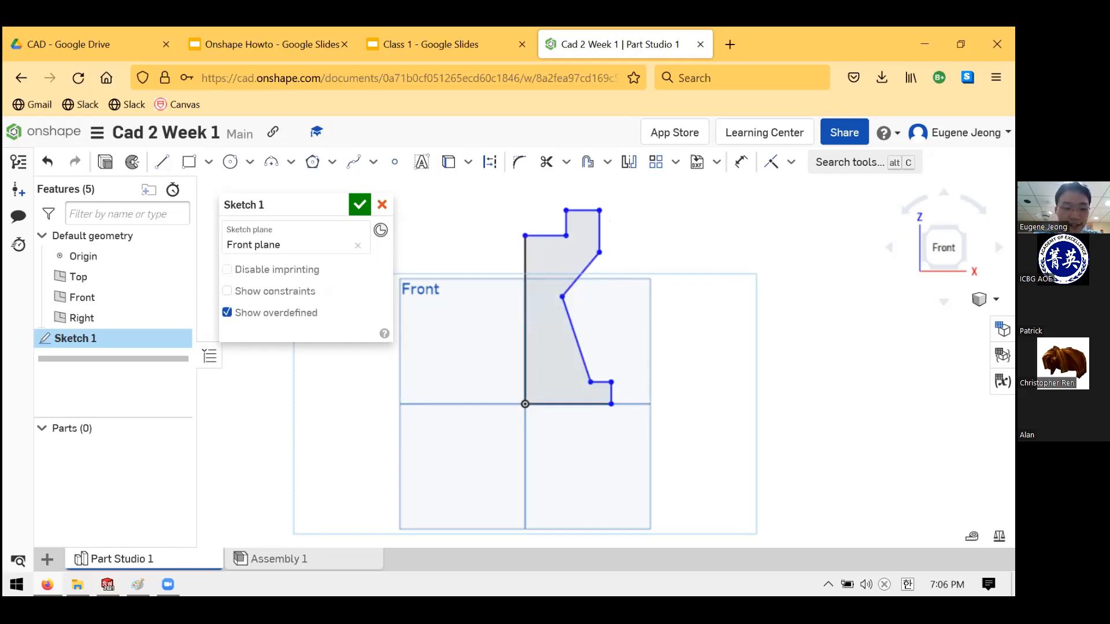
left_click(137, 585)
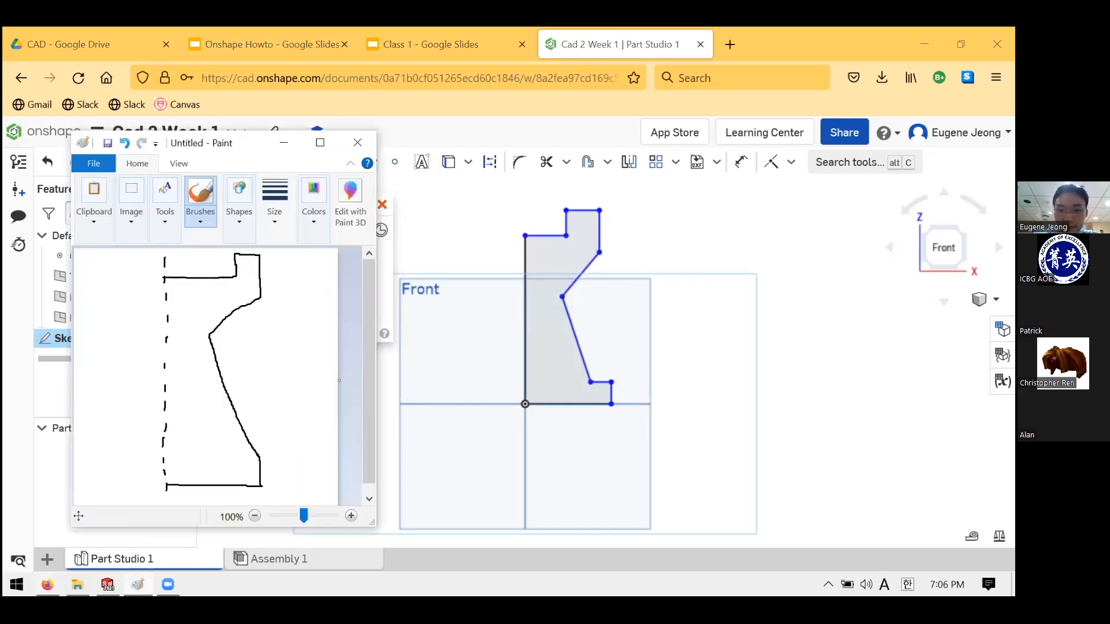
- Move the Paint reference aside for comparison, then close it with Don't Save
left_click(138, 584)
left_click(138, 584)
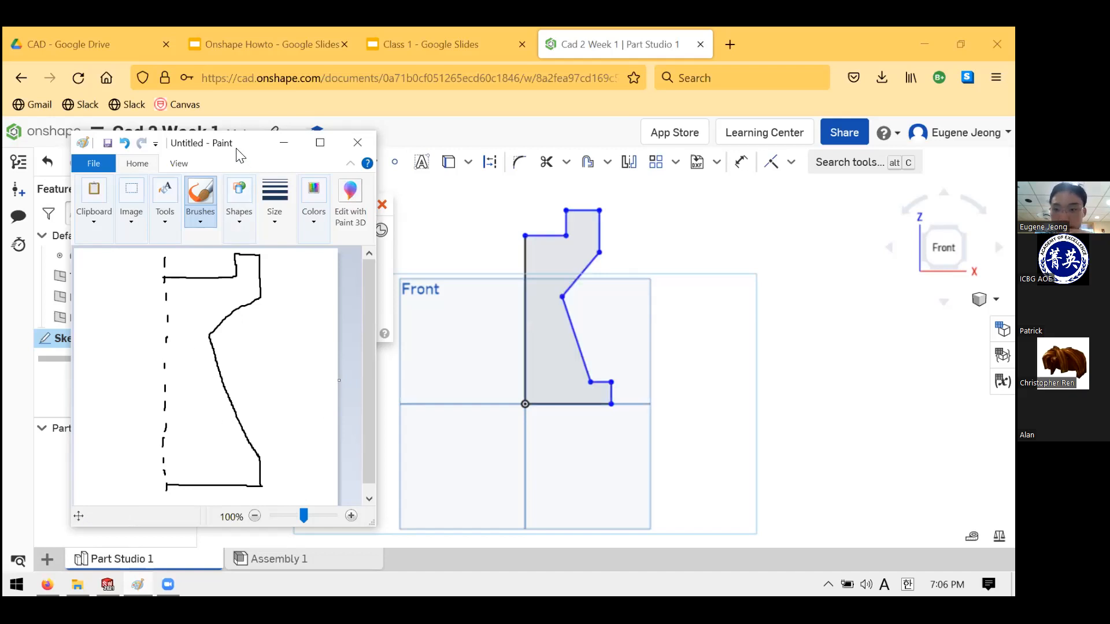
left_click_drag(237, 150, 334, 133)
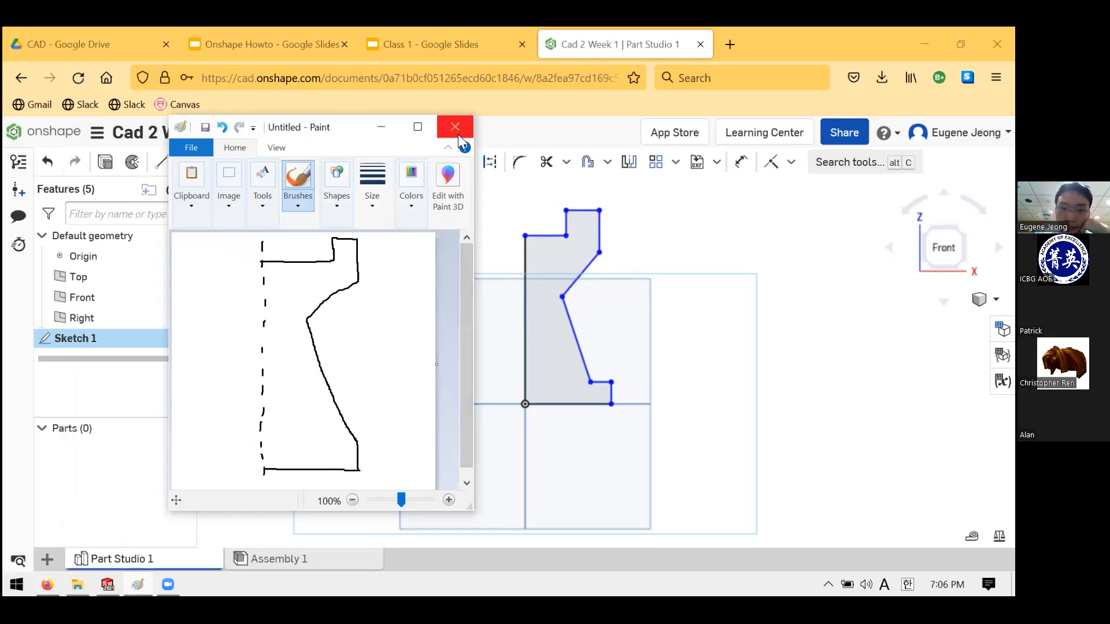
left_click(349, 324)
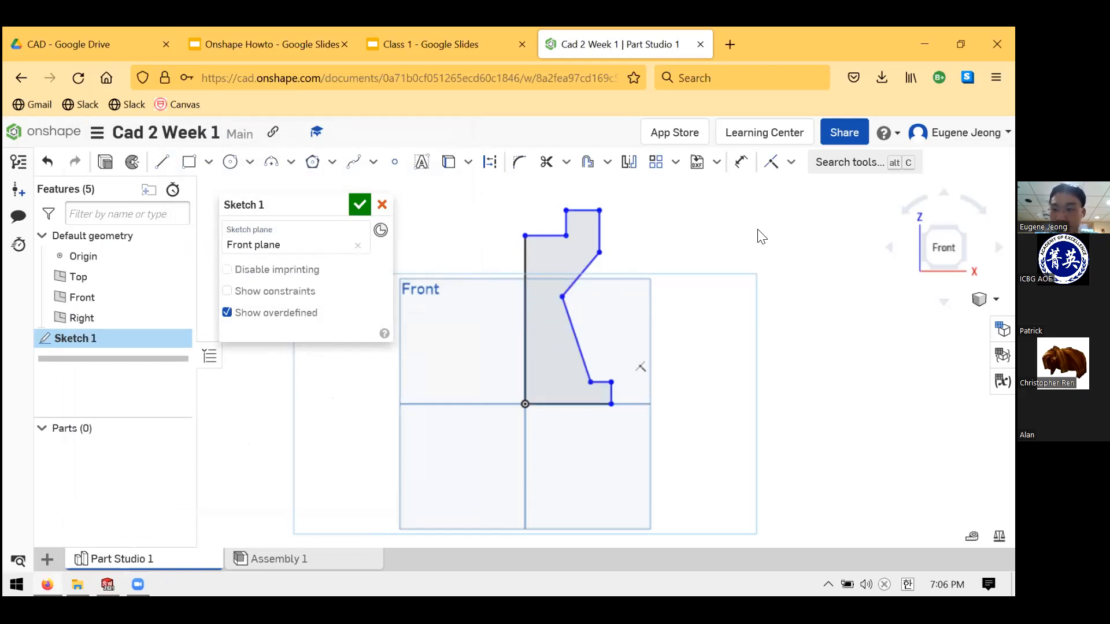
left_click(600, 207)
left_click(552, 236)
left_click(565, 224)
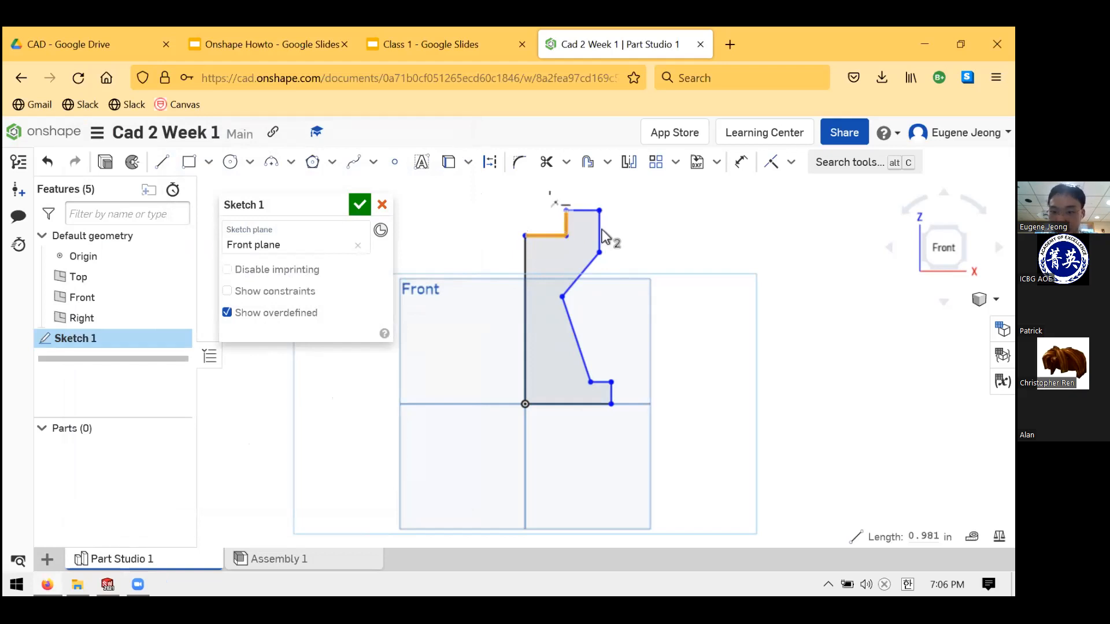
left_click(726, 222)
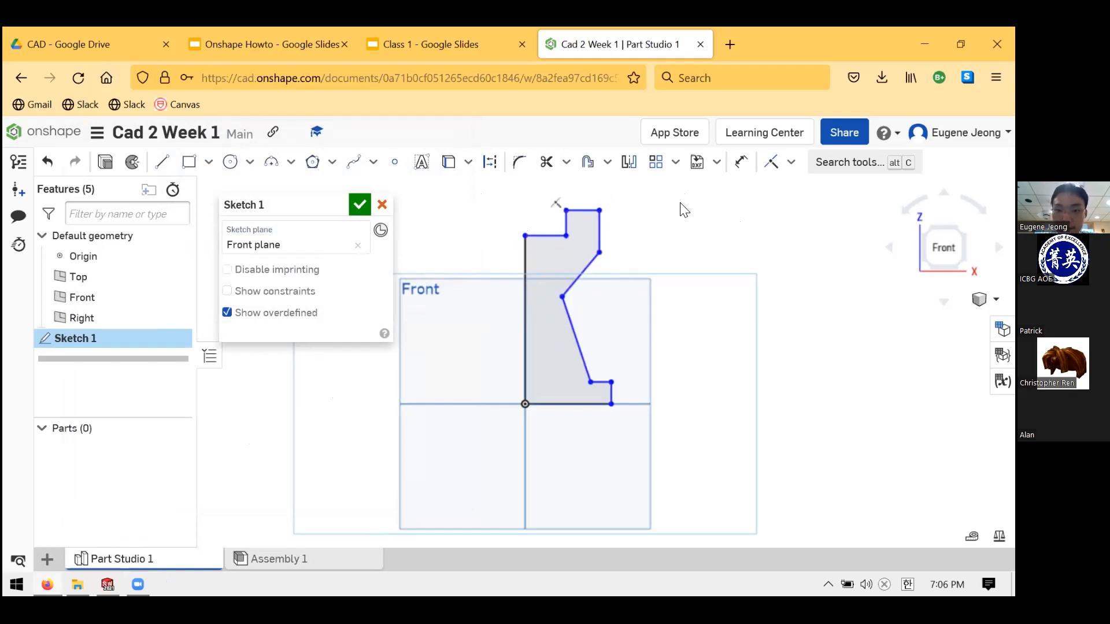
key("u")
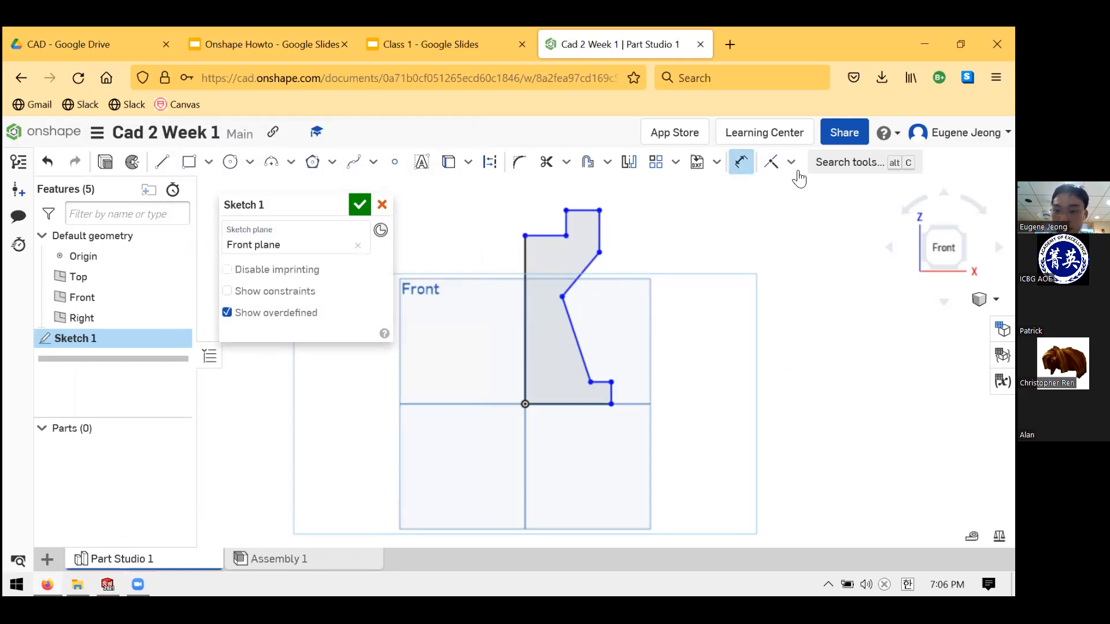
- Review the sketch constraints list, then activate the Dimension tool
left_click(790, 162)
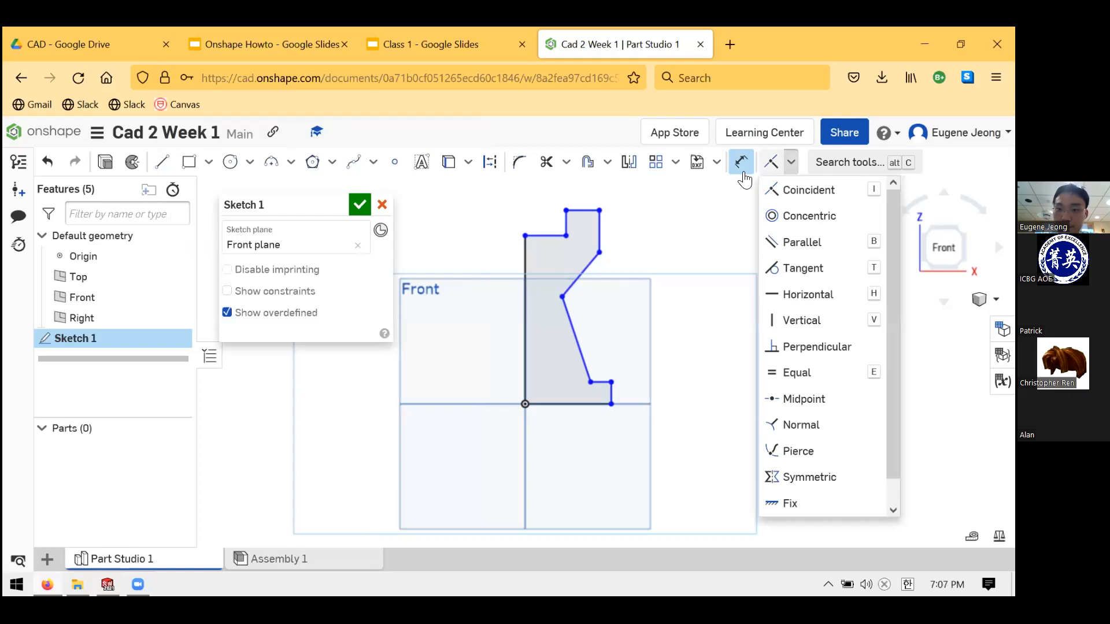
left_click(791, 163)
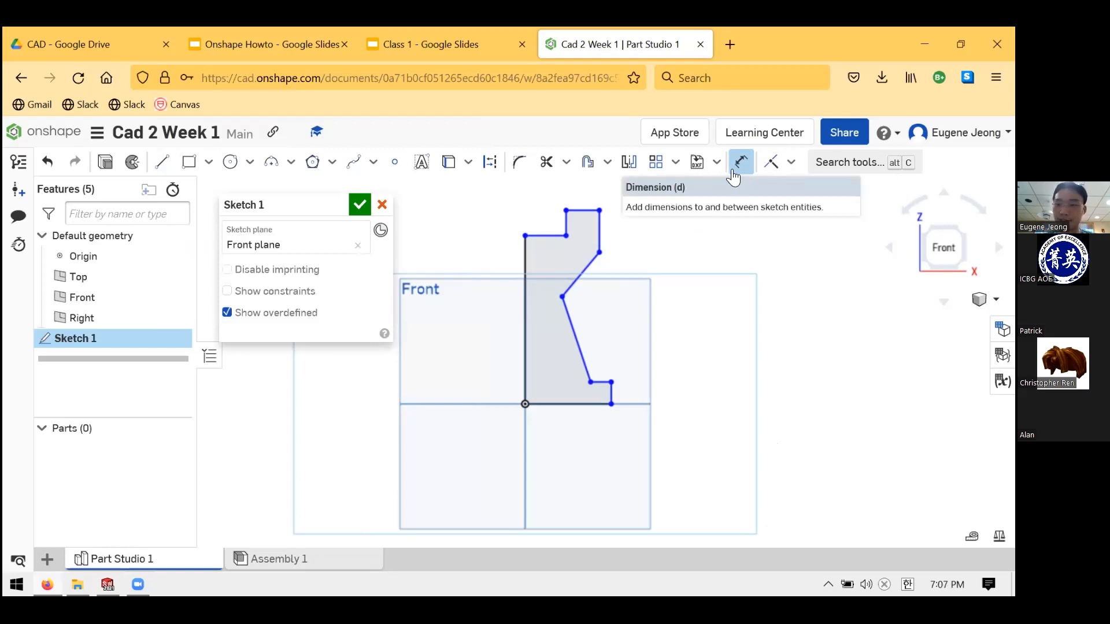
left_click(742, 171)
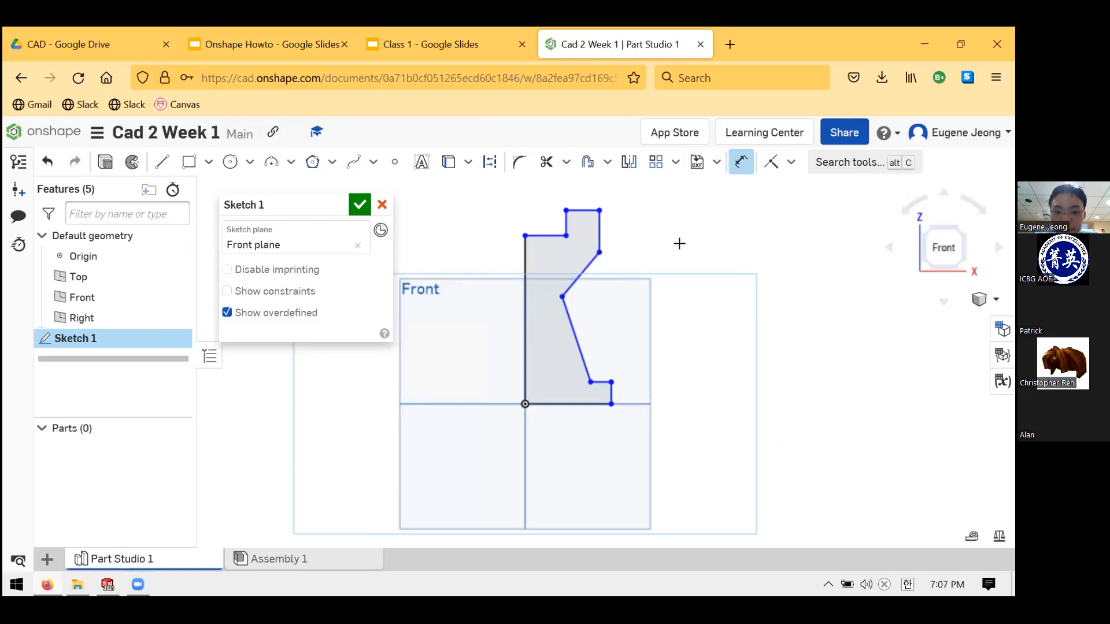
- Dimension the vertical axis line to 1 in, scaling the profile, and zoom in
left_click(525, 260)
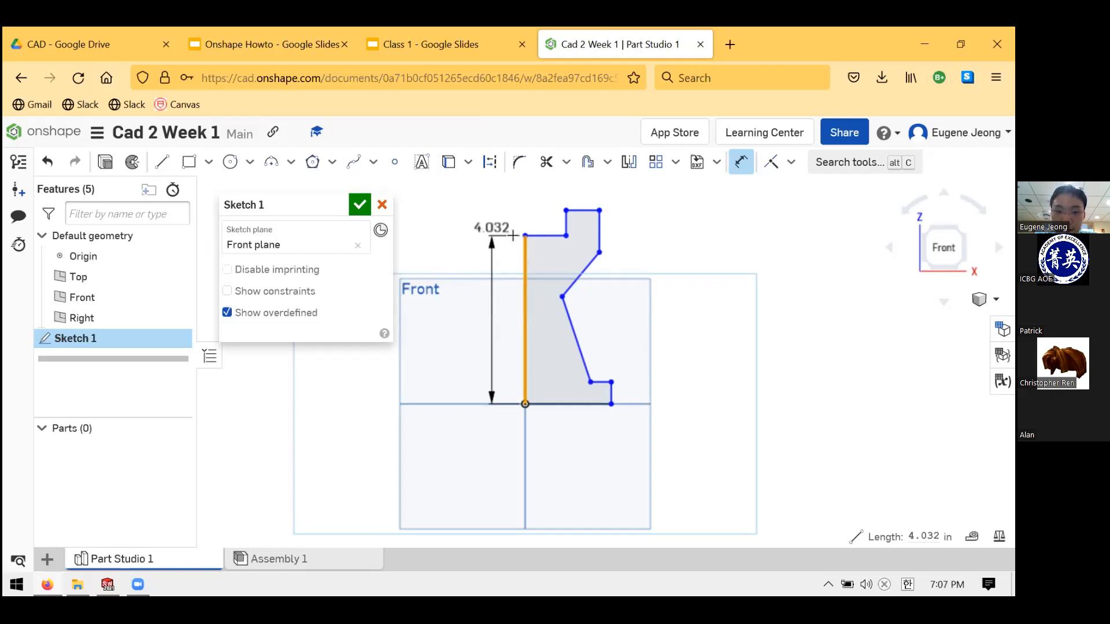
left_click(481, 330)
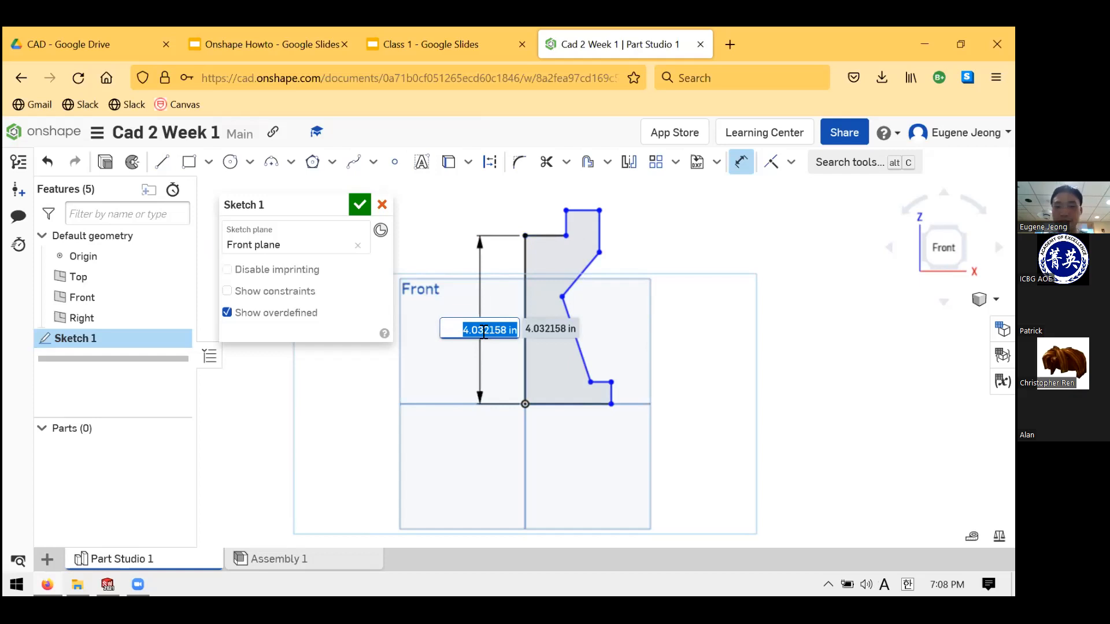
type("1")
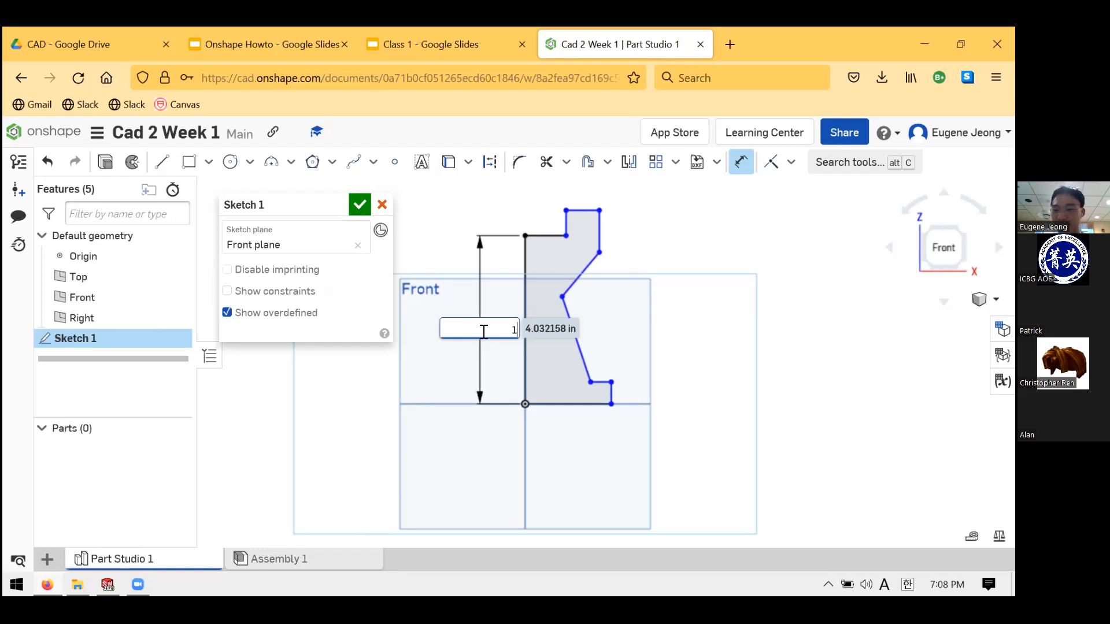
key("Return")
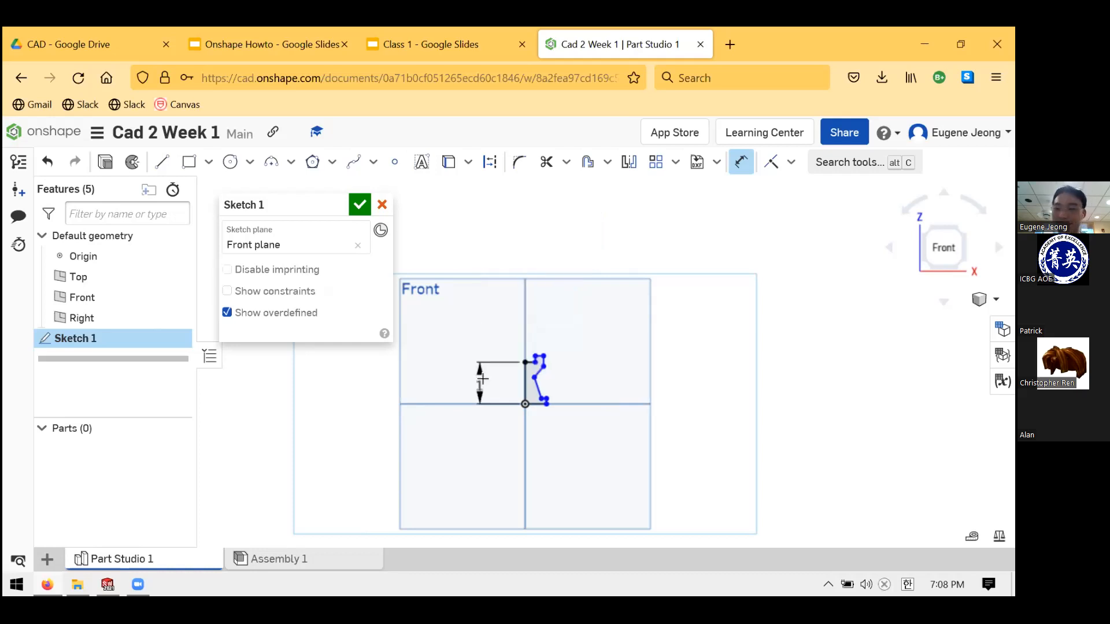
scroll(509, 387, "up", 2)
scroll(535, 388, "up", 3)
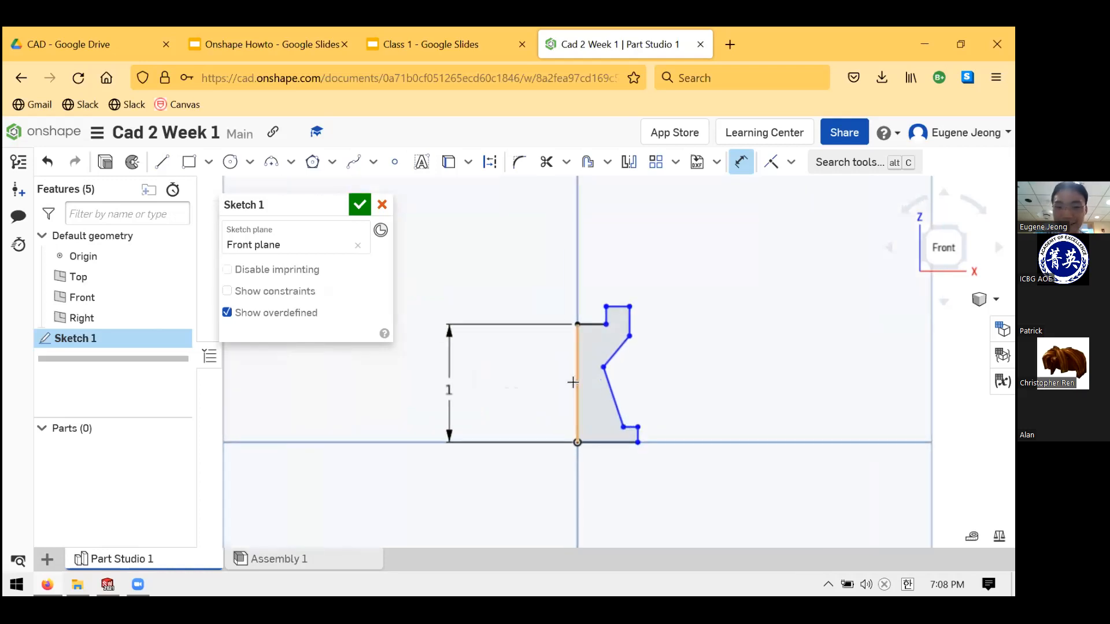
scroll(587, 374, "up", 2)
scroll(589, 373, "up", 1)
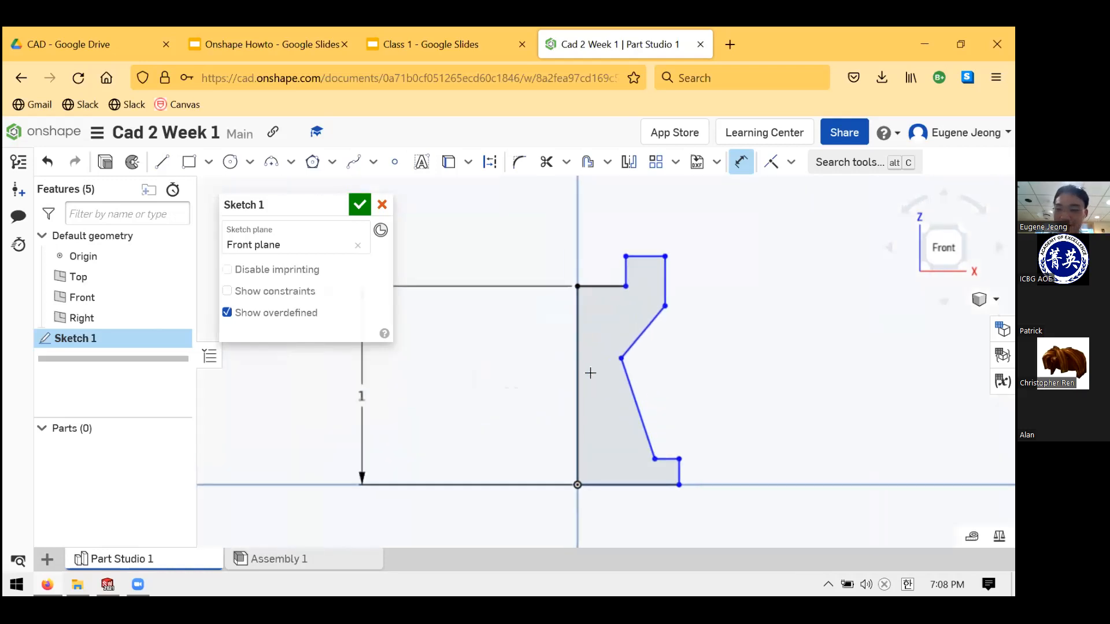
scroll(728, 335, "down", 1)
scroll(716, 337, "up", 1)
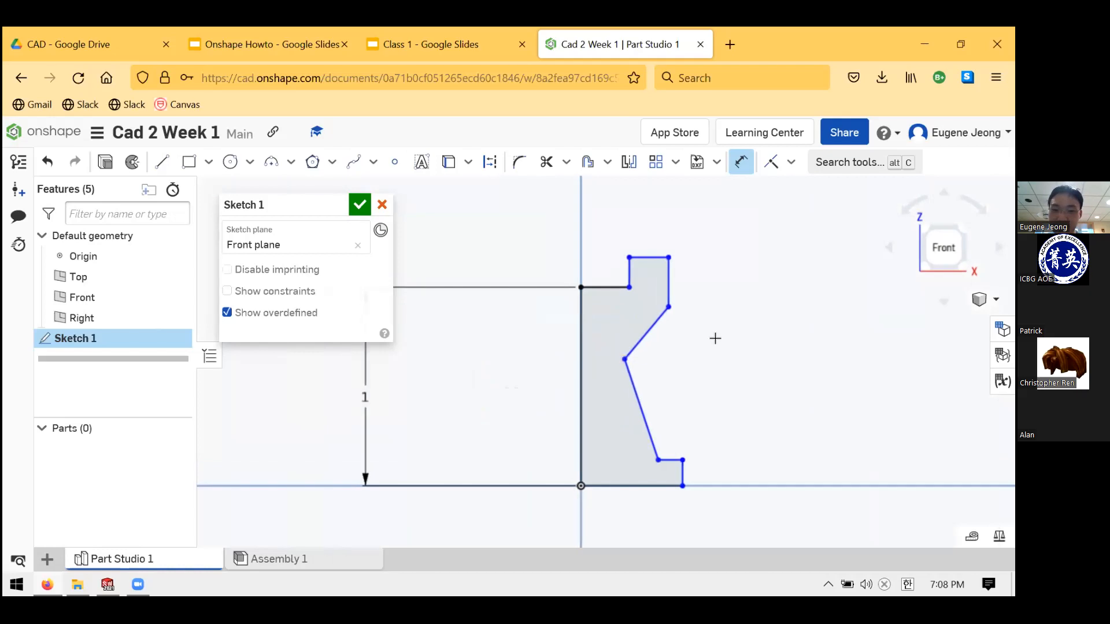
scroll(664, 324, "down", 1)
- Move the 1 in height dimension closer to the profile
scroll(615, 325, "up", 1)
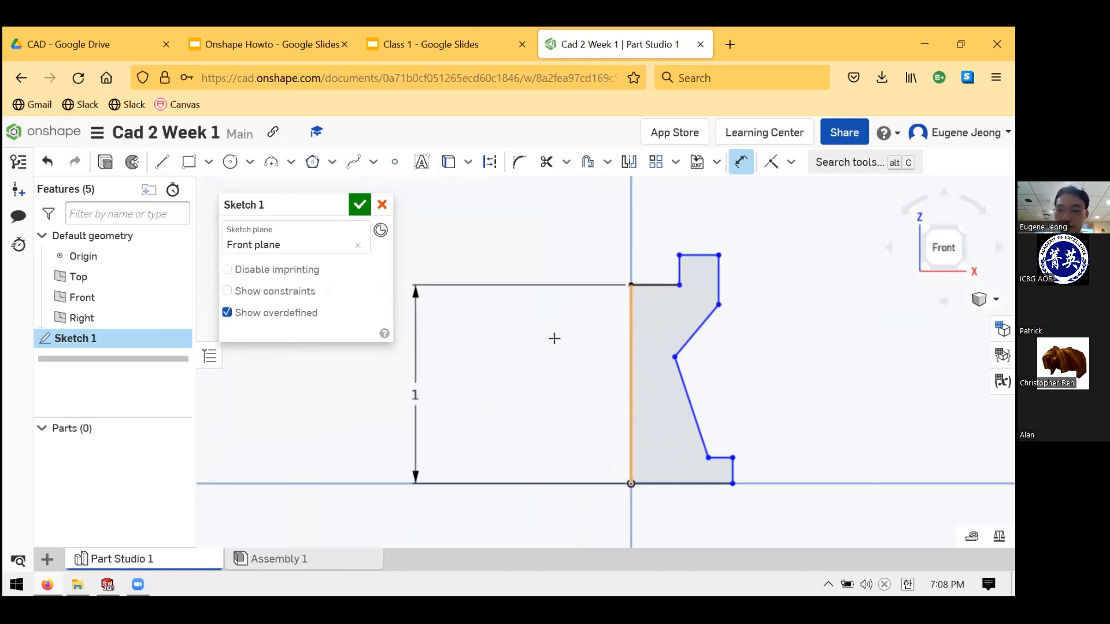
left_click_drag(416, 411, 580, 392)
left_click(837, 279)
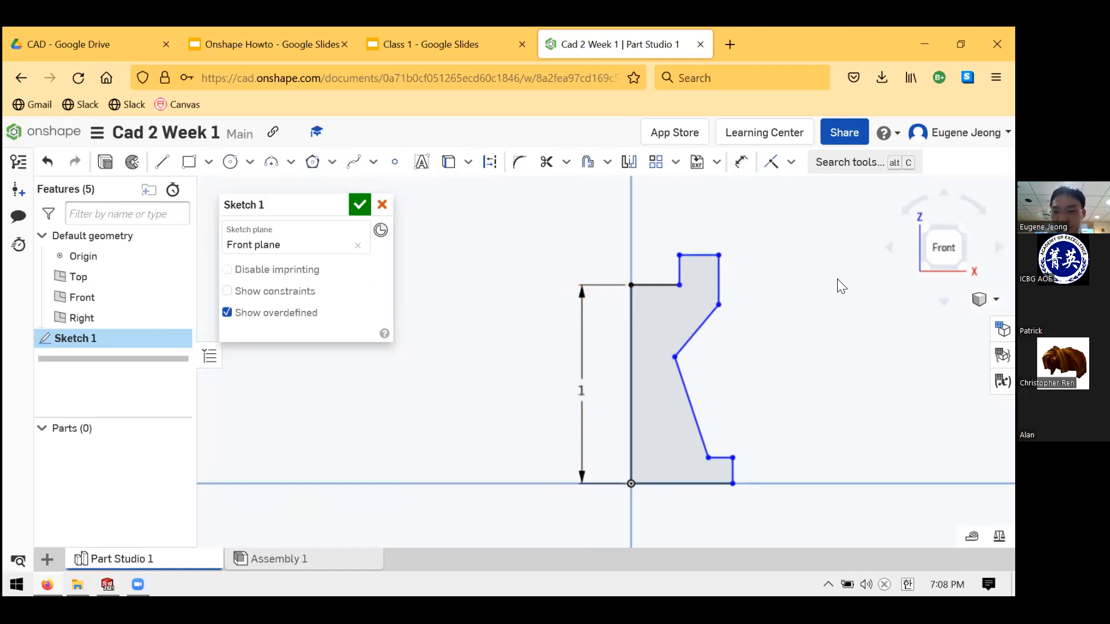
- Dimension the bottom edge of the profile to a 0.5 in width
left_click(741, 162)
left_click(659, 484)
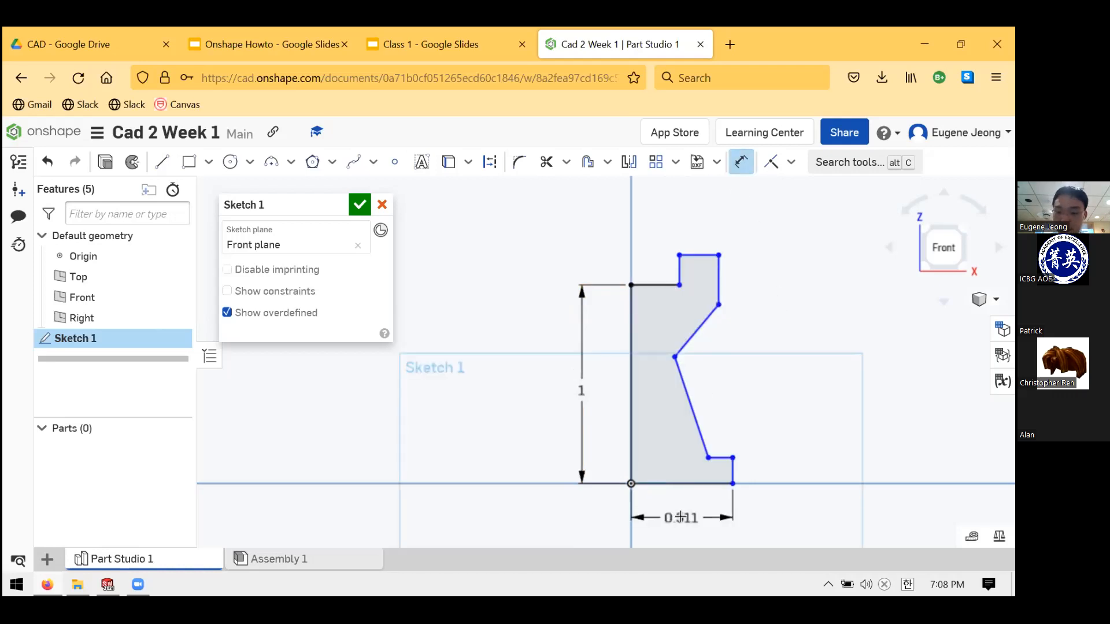
left_click(682, 518)
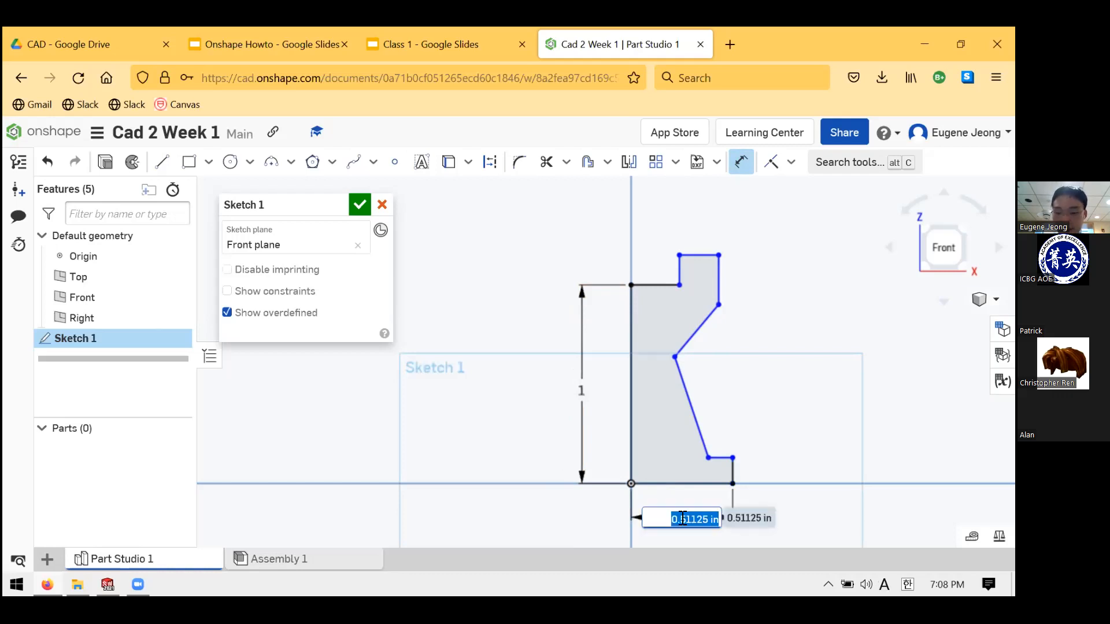
type(".5")
key("Return")
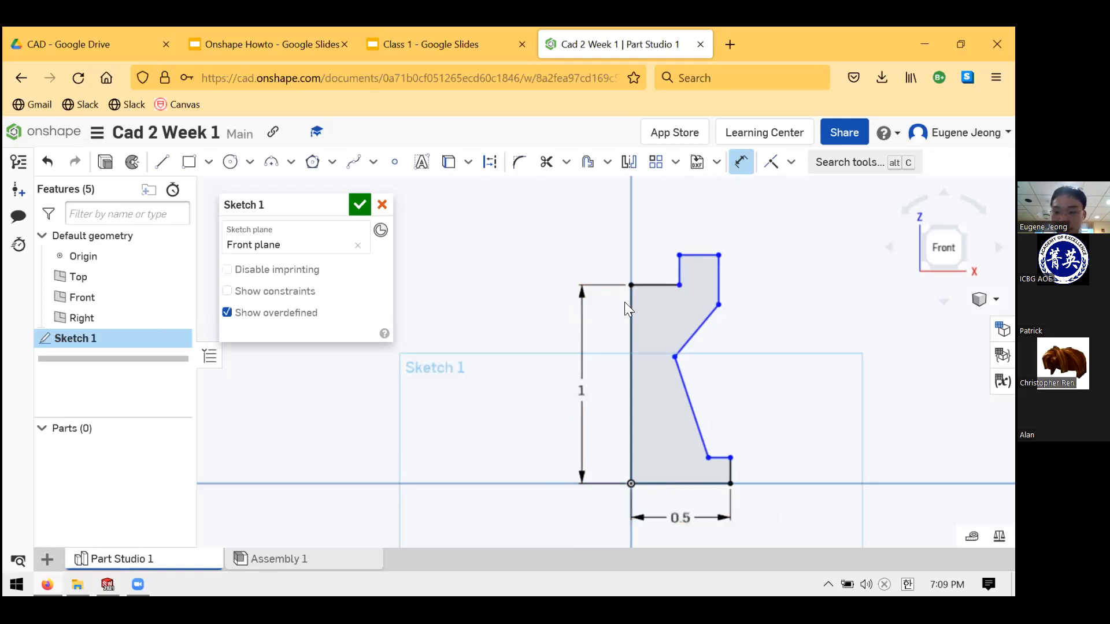
key("Escape")
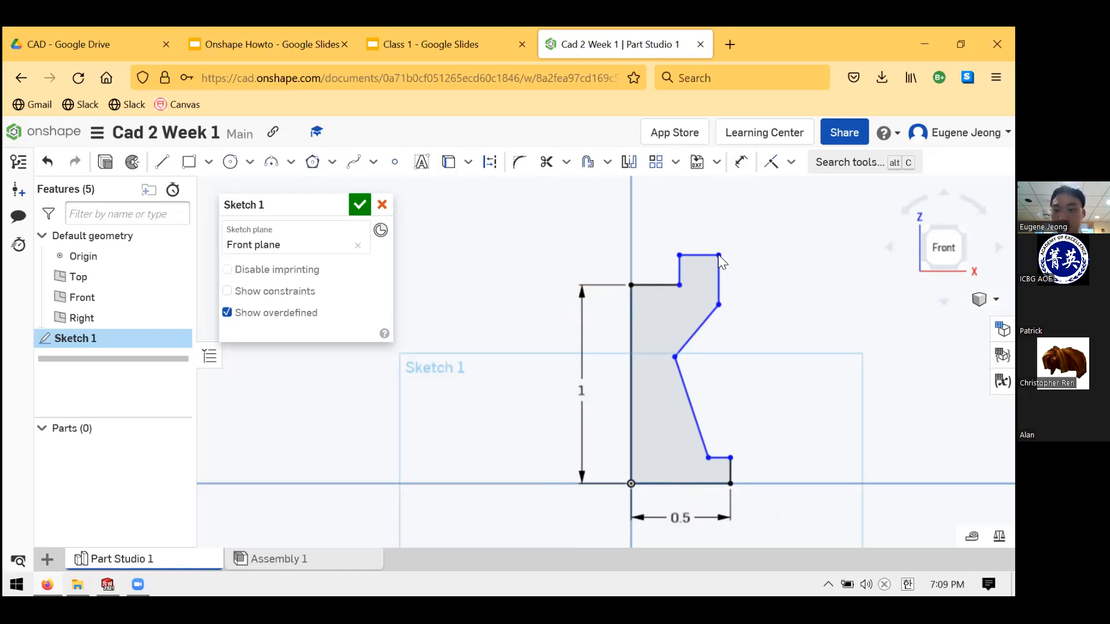
- Pull the crown's top-right corner outward and select crown corner points before dimensioning
mouse_move(718, 253)
left_mouse_down()
mouse_move(744, 239)
mouse_move(756, 204)
mouse_move(724, 245)
left_mouse_up()
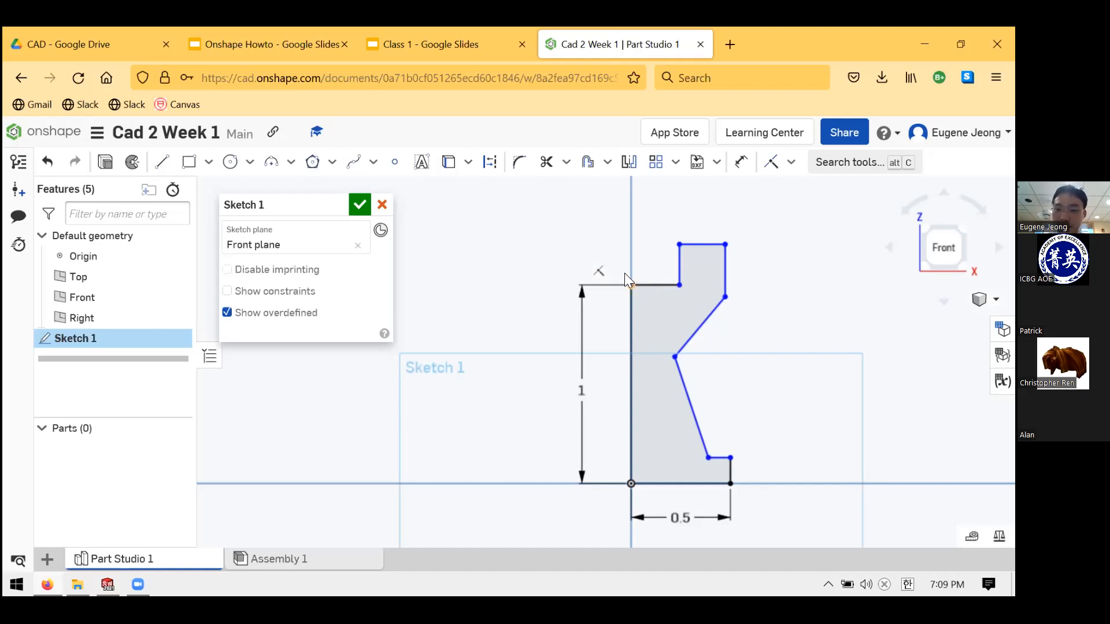
mouse_move(629, 284)
left_mouse_down()
mouse_move(563, 196)
mouse_move(642, 310)
mouse_move(648, 335)
mouse_move(490, 304)
mouse_move(556, 260)
mouse_move(508, 199)
mouse_move(482, 264)
mouse_move(521, 269)
left_mouse_up()
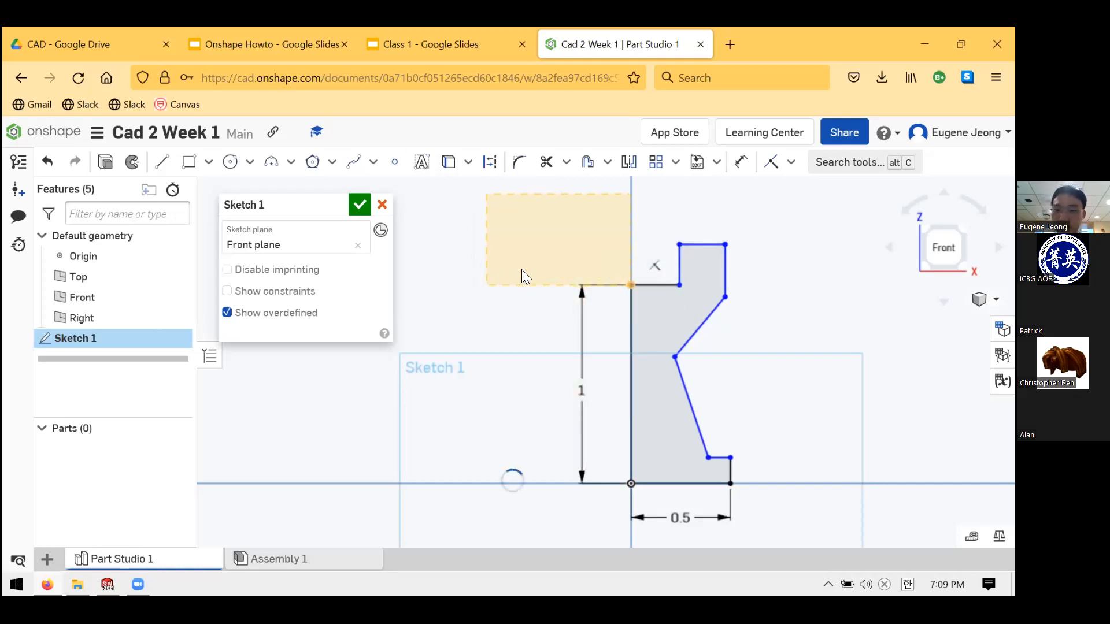
left_click(630, 286)
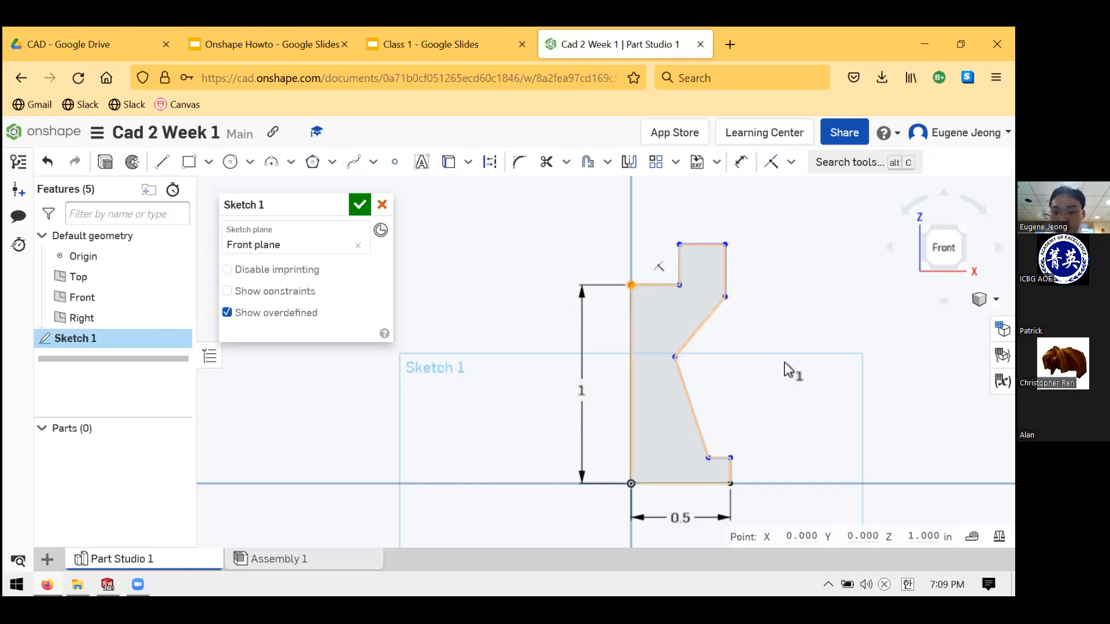
left_click(686, 366)
scroll(682, 367, "down", 1)
scroll(665, 367, "up", 1)
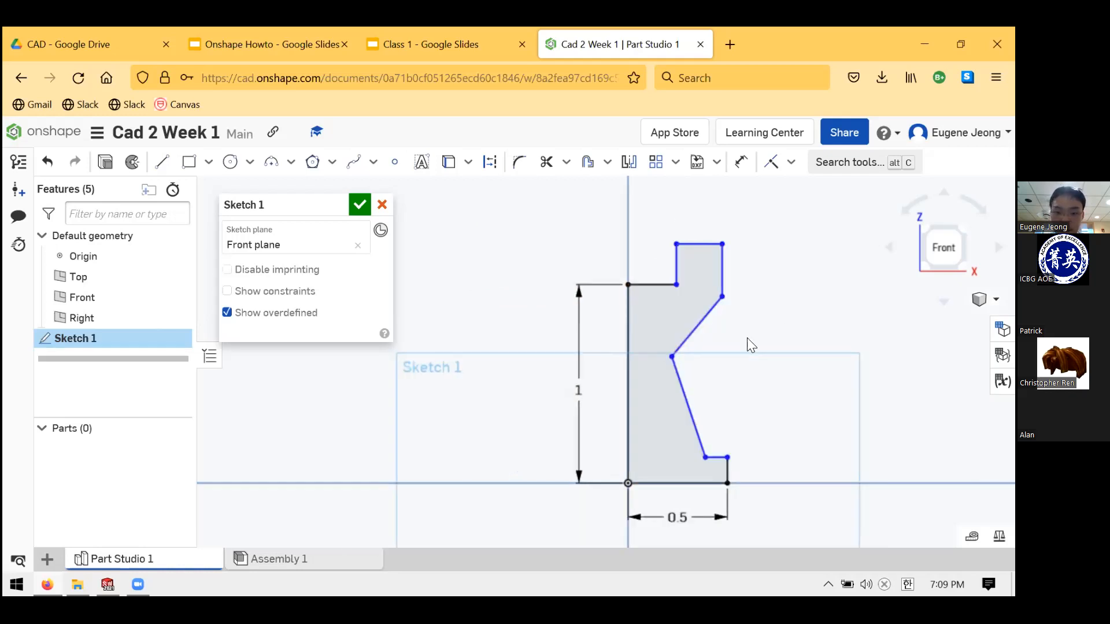
scroll(784, 311, "down", 1)
scroll(747, 341, "up", 1)
left_click(743, 172)
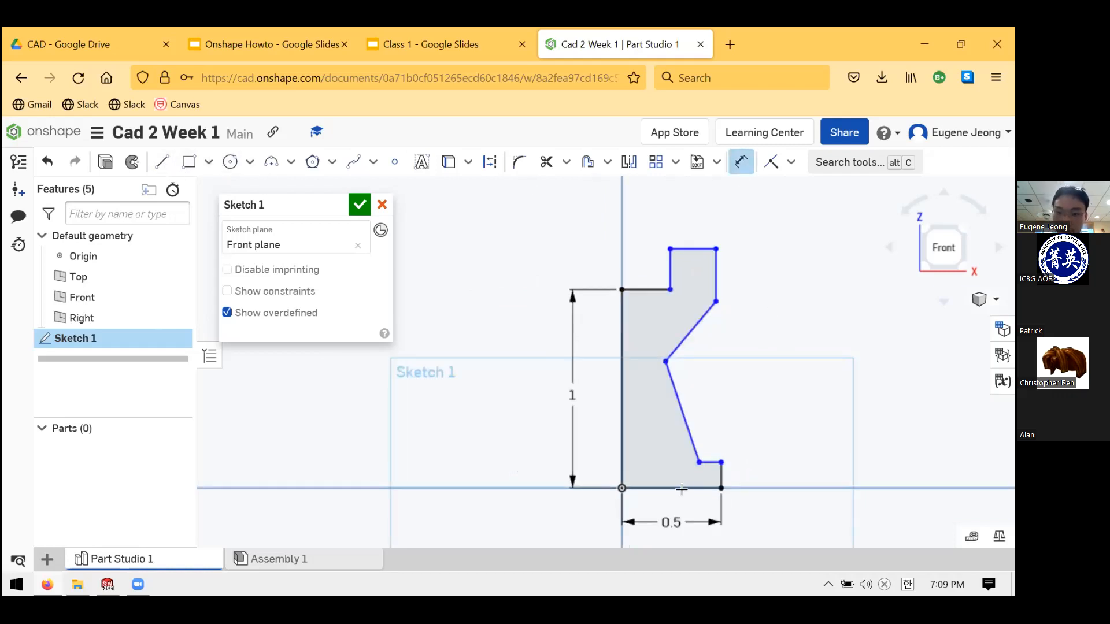
- Dimension the rook profile's overall height to 1.25
left_click(696, 249)
left_click(798, 339)
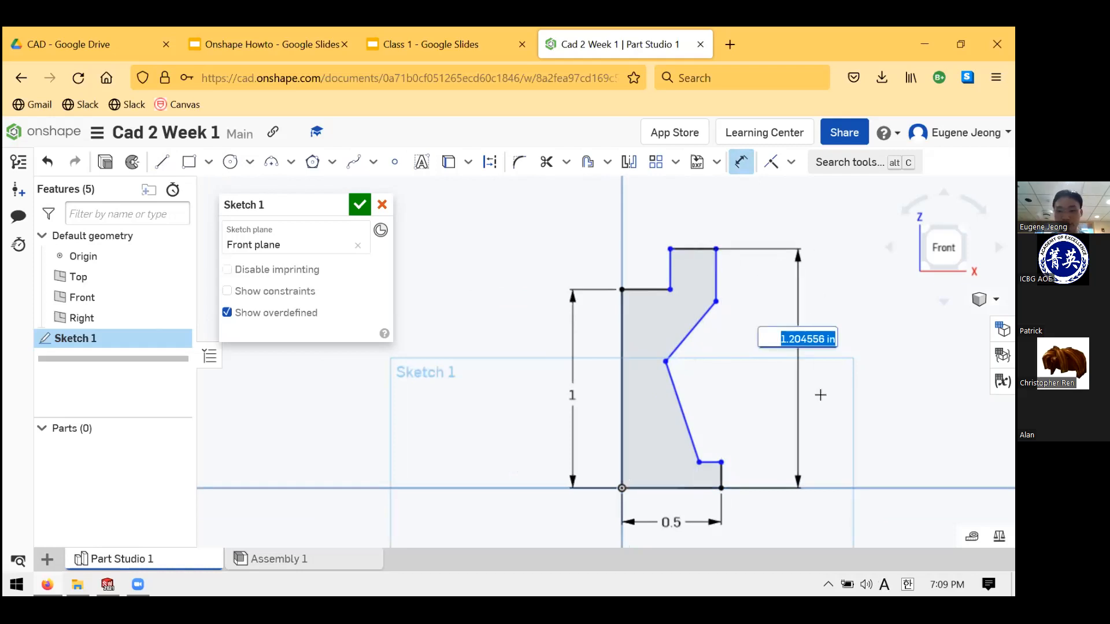
type("1.25")
key("Return")
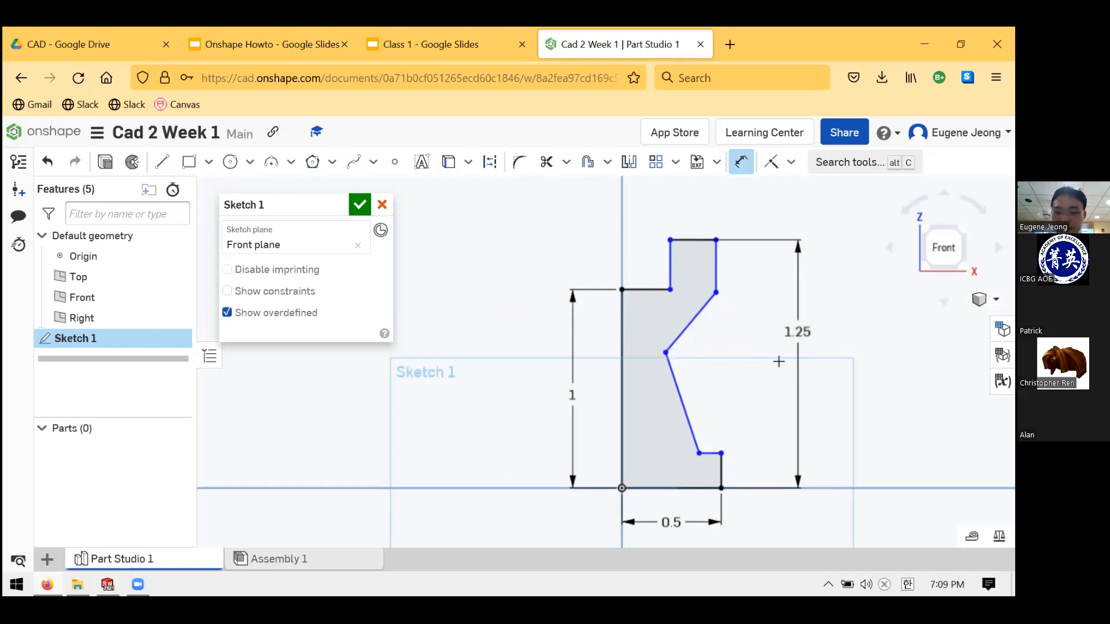
- Dimension the crown's outer side to 0.475 from the axis
left_click(715, 272)
left_click(621, 445)
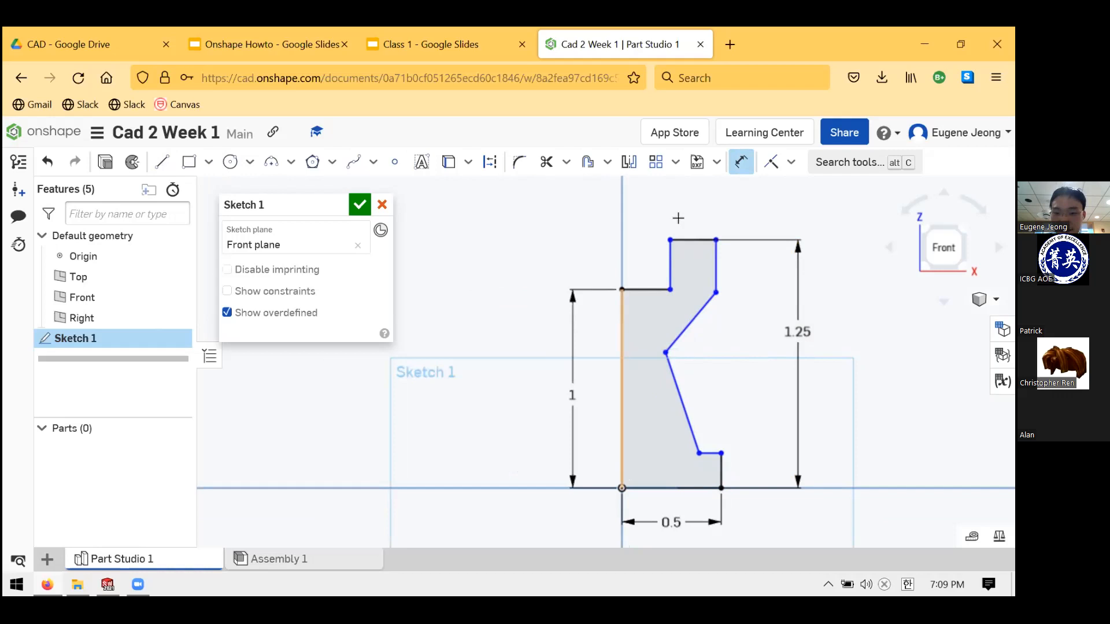
left_click(714, 215)
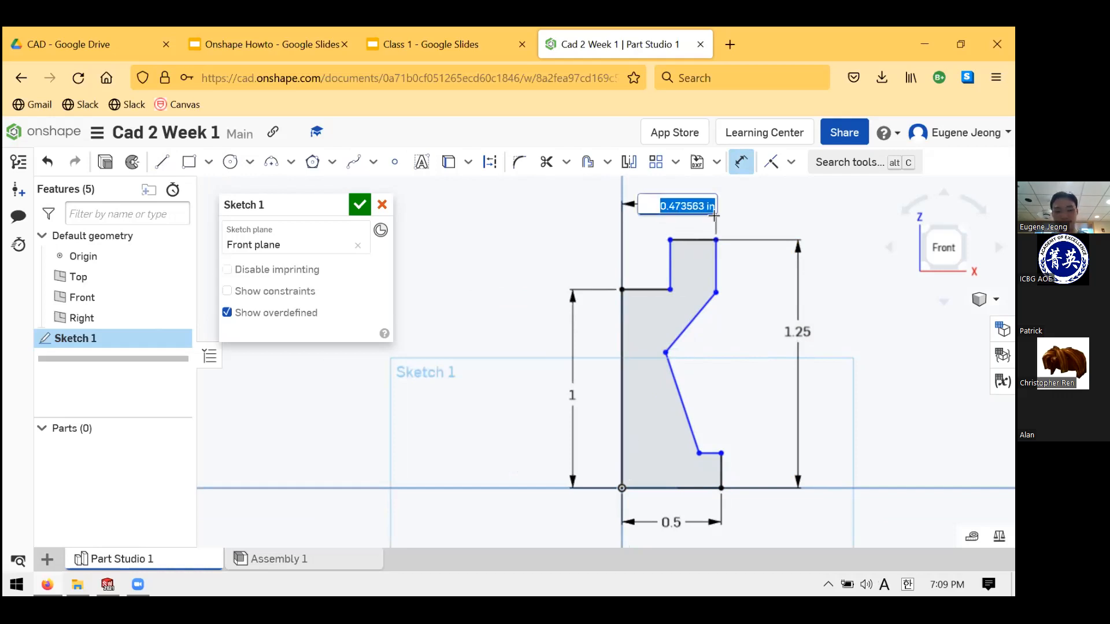
key("BackSpace")
type("0.475")
key("Return")
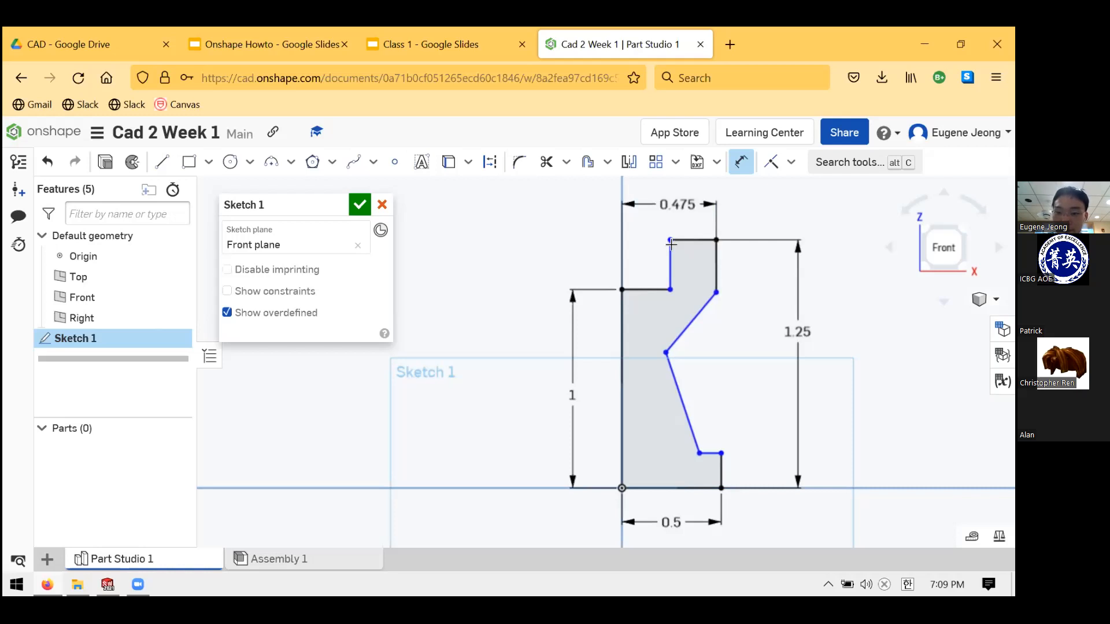
- Dimension the base step height to 0.125 and shift its label right
scroll(752, 324, "up", 1)
scroll(757, 327, "down", 1)
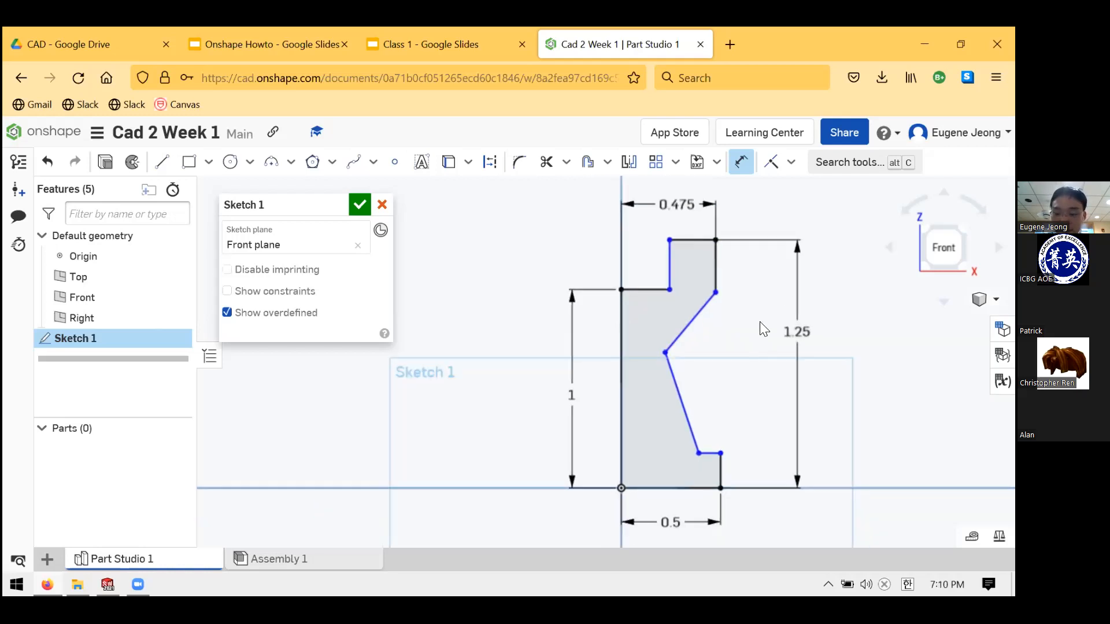
scroll(751, 346, "down", 1)
scroll(824, 315, "up", 1)
left_click(706, 484)
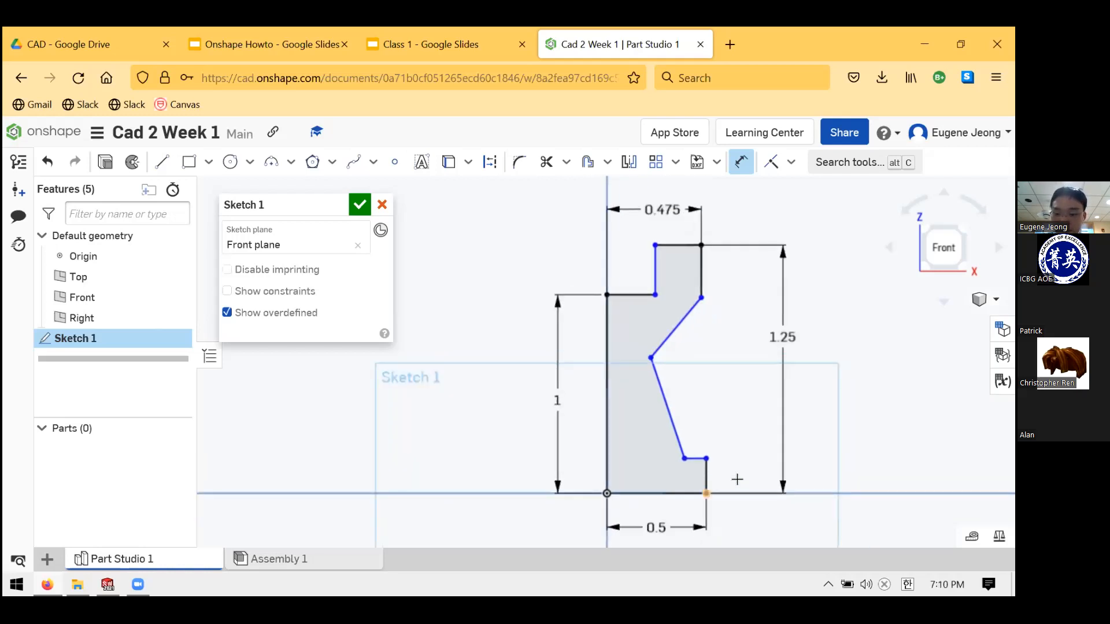
left_click(751, 475)
type(".125")
key("Return")
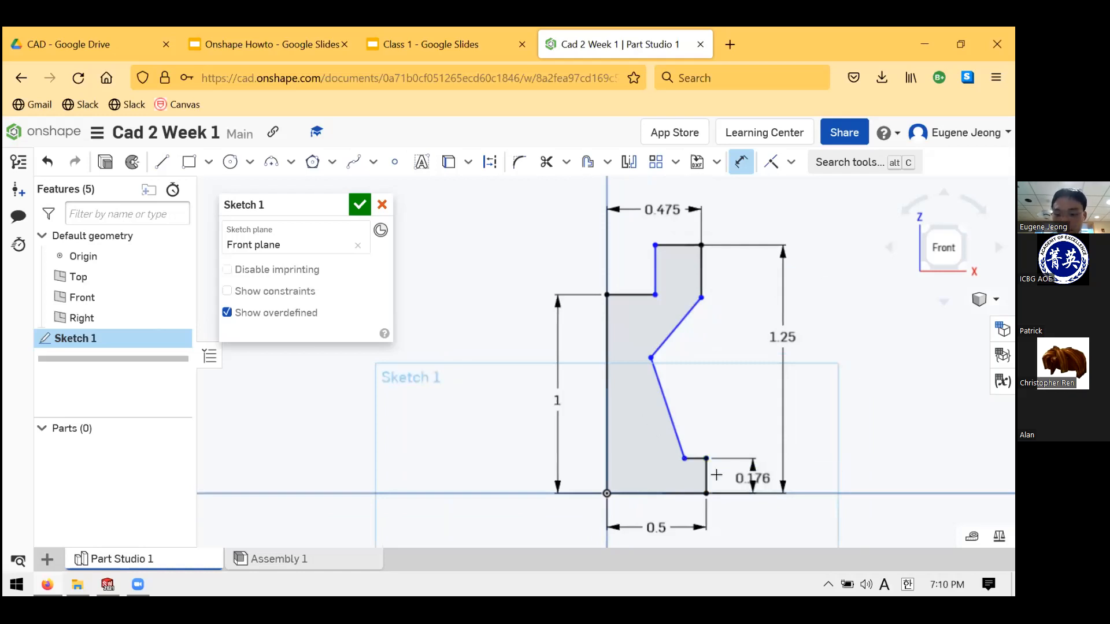
mouse_move(796, 475)
left_mouse_down()
mouse_move(840, 481)
mouse_move(738, 514)
left_mouse_up()
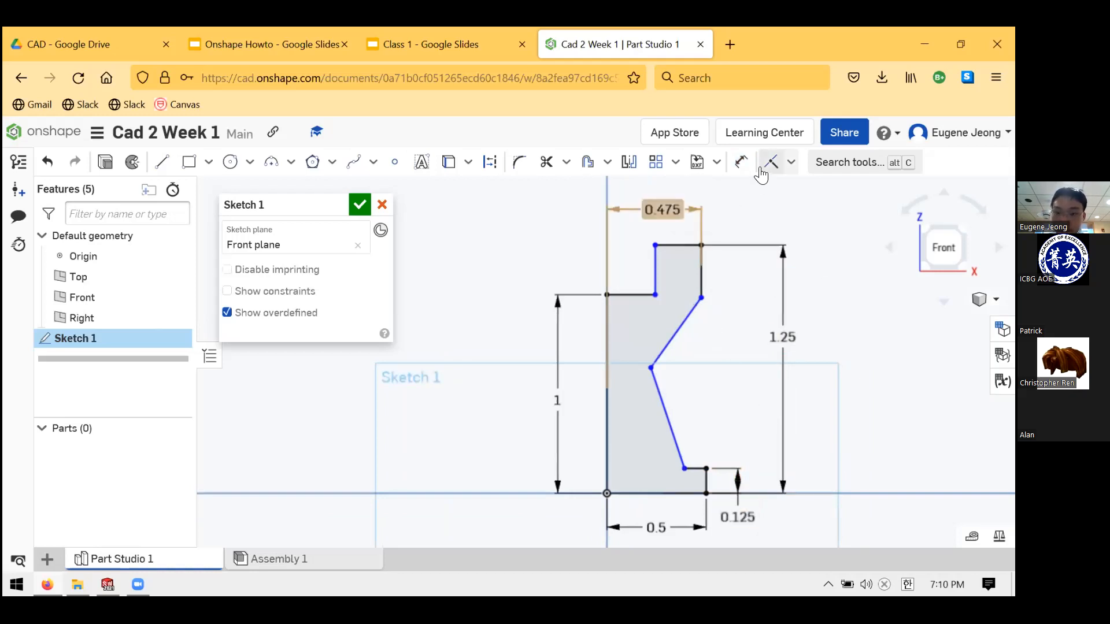
- Dimension the crown's top edge to 0.25 wide
left_click(741, 162)
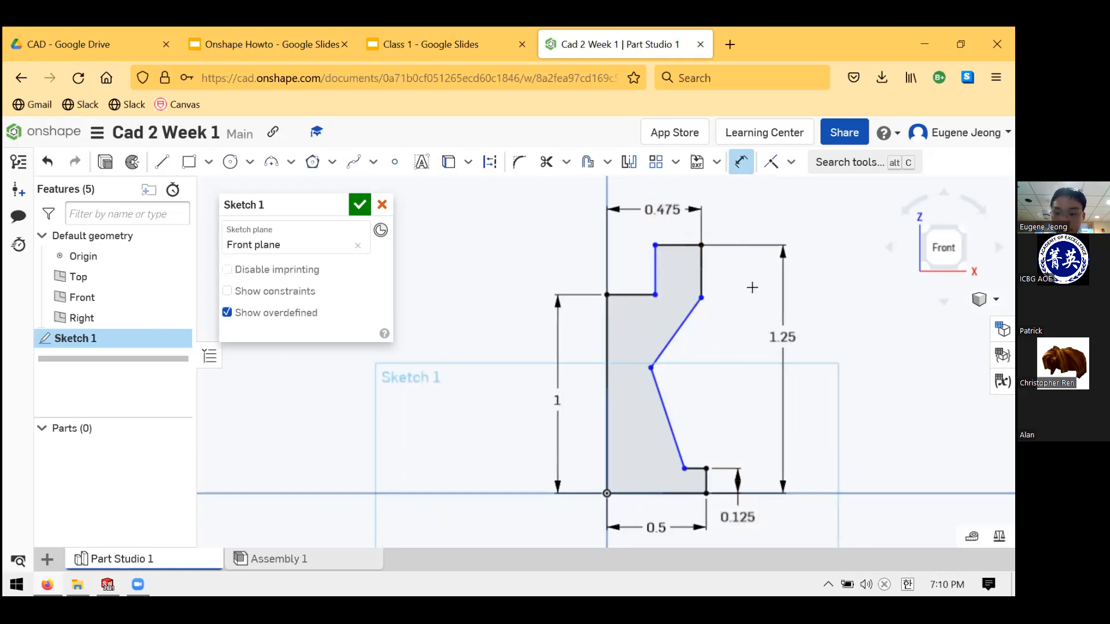
left_click(679, 235)
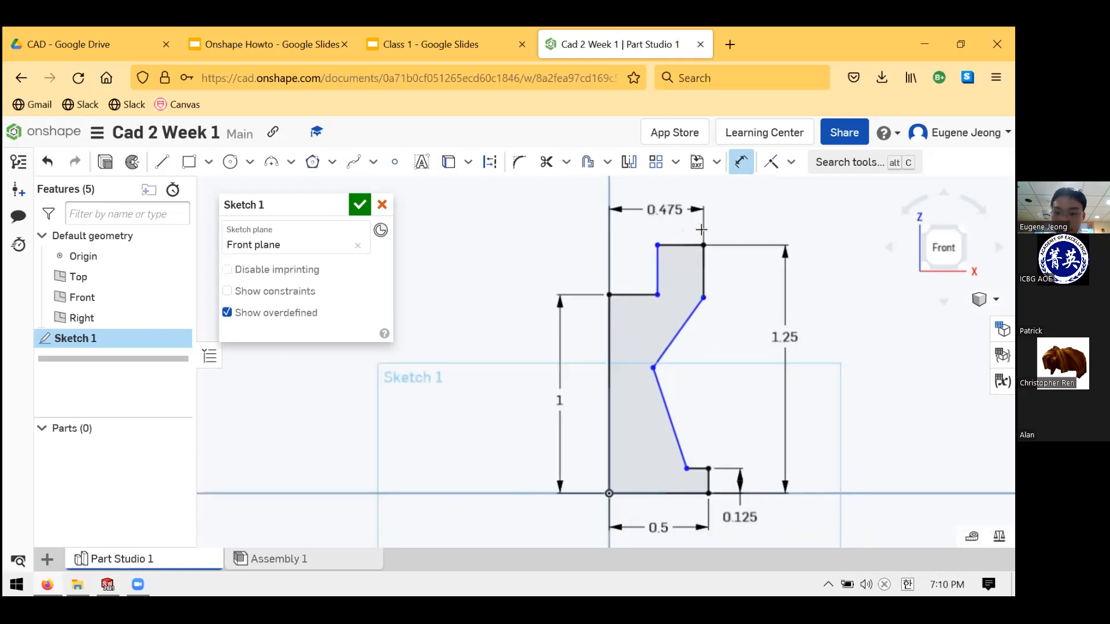
left_click(770, 231)
type("0.25")
key("Return")
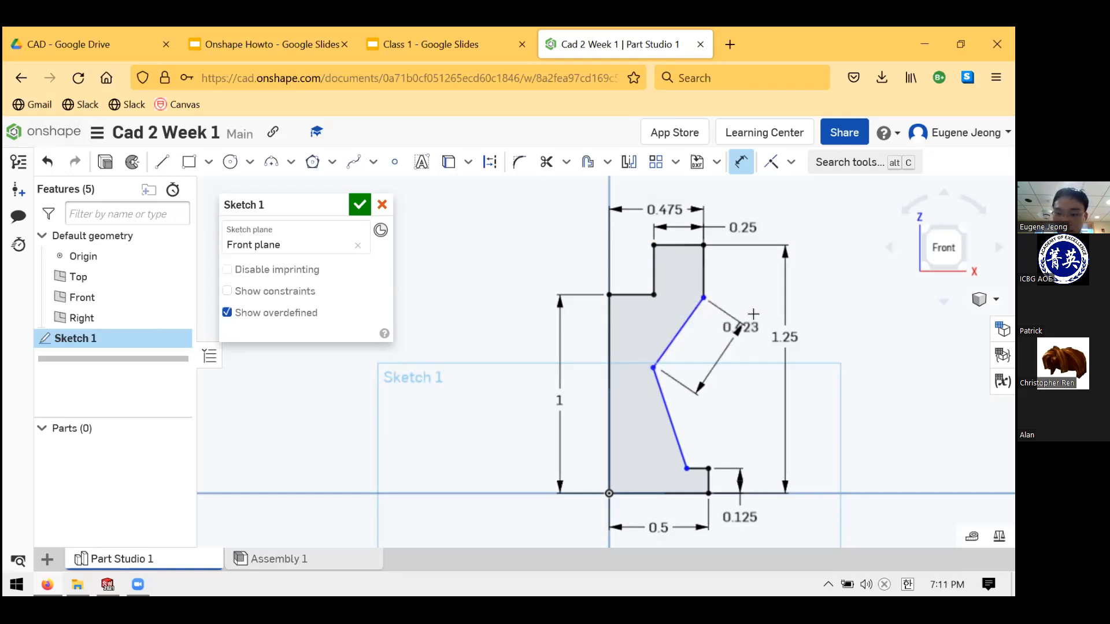
- Give the slanted notch a 0.4 slope height and a 0.25 inset
left_click(750, 330)
key("BackSpace")
type("0.4")
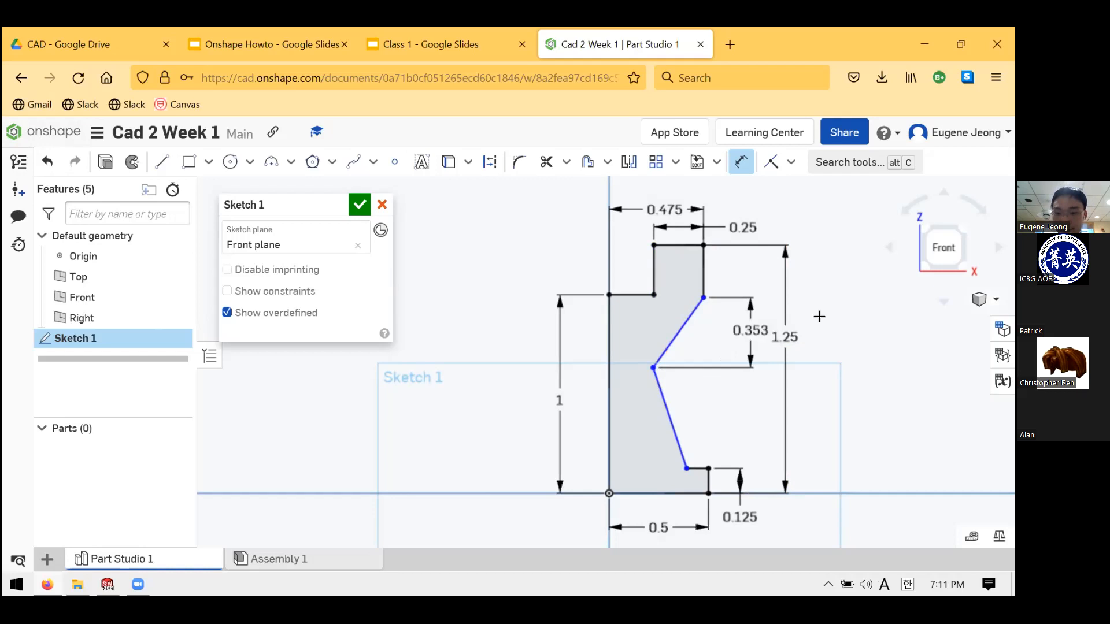
key("Return")
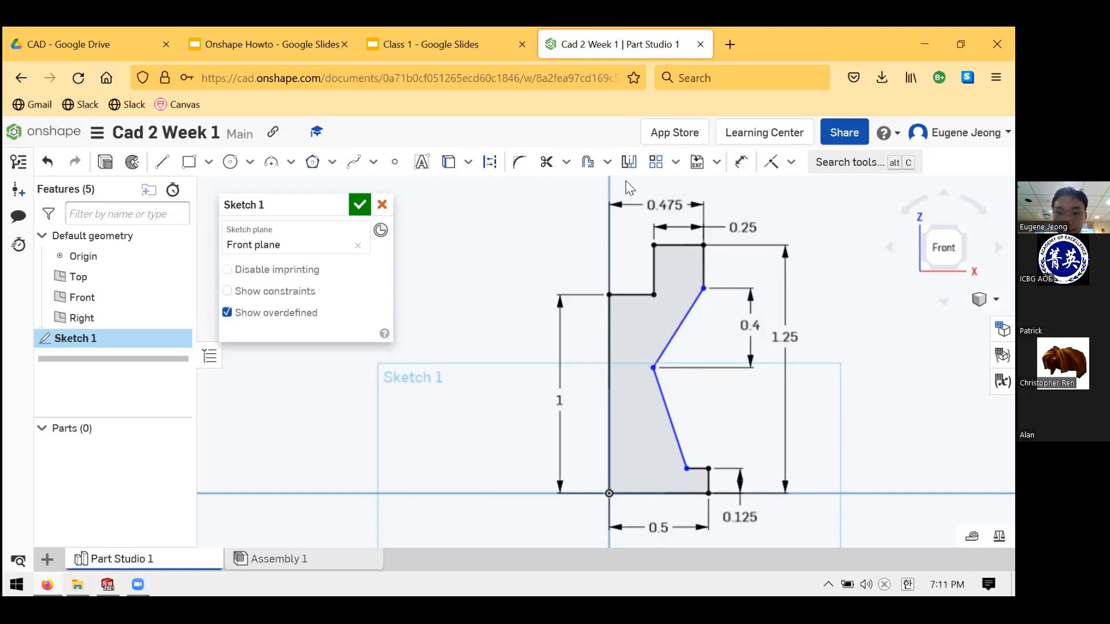
left_click(656, 368)
left_click(703, 287)
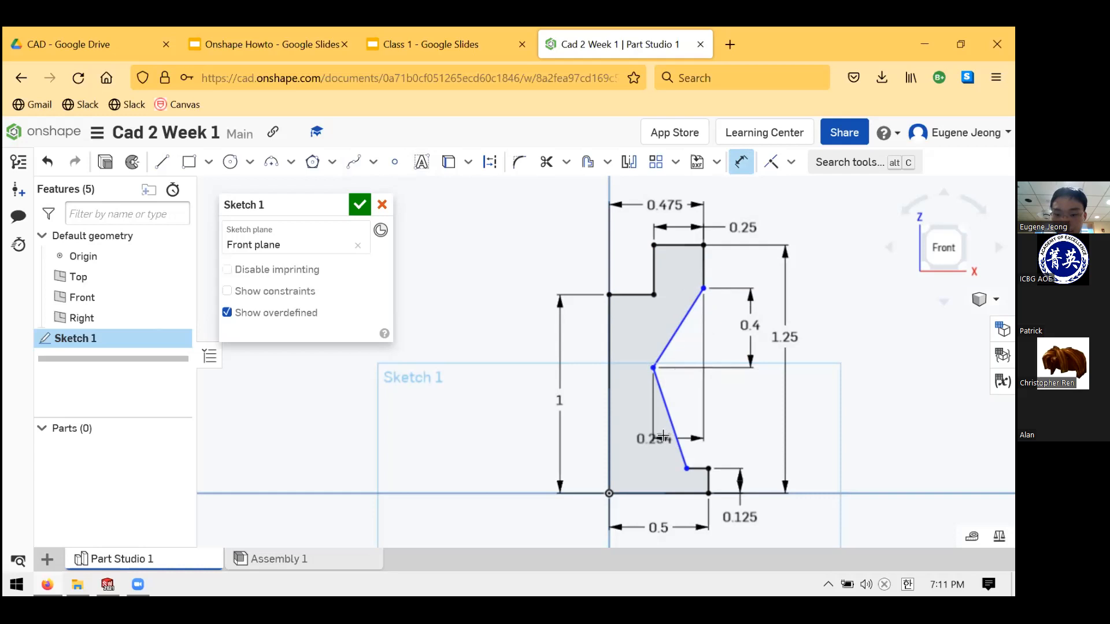
left_click(759, 421)
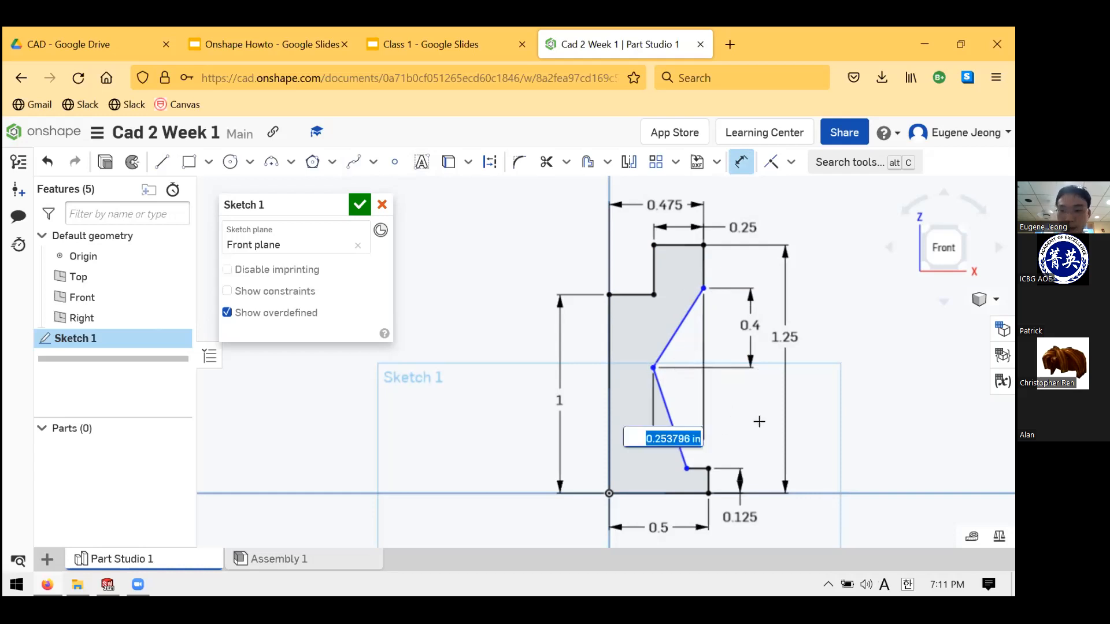
type(".25")
key("Return")
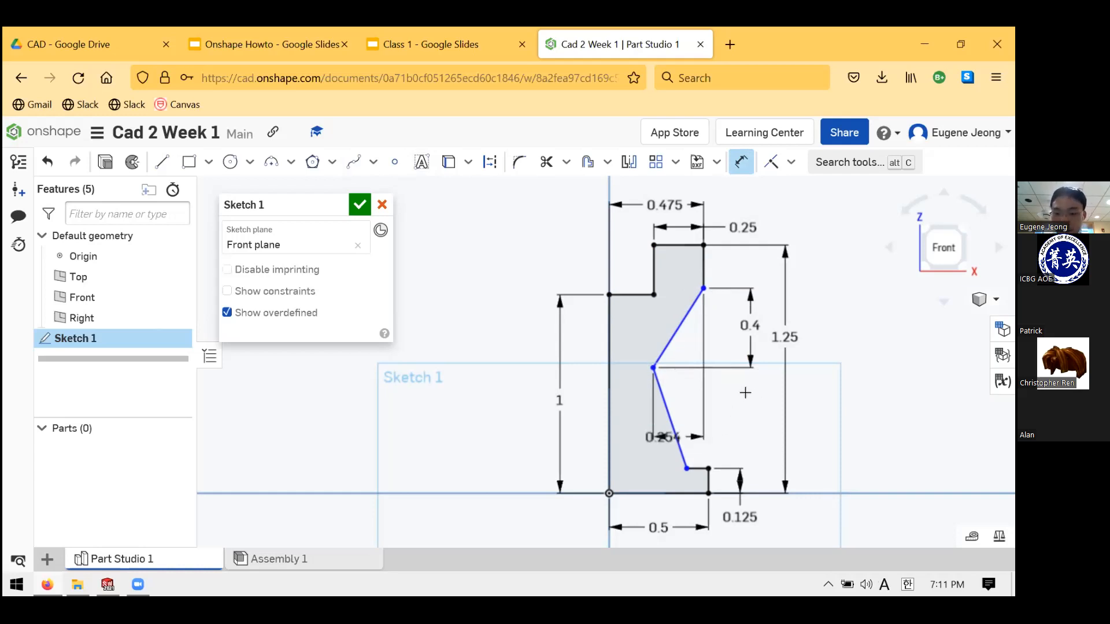
- Drag the slope's upper endpoint lower in the sketch
key("Escape")
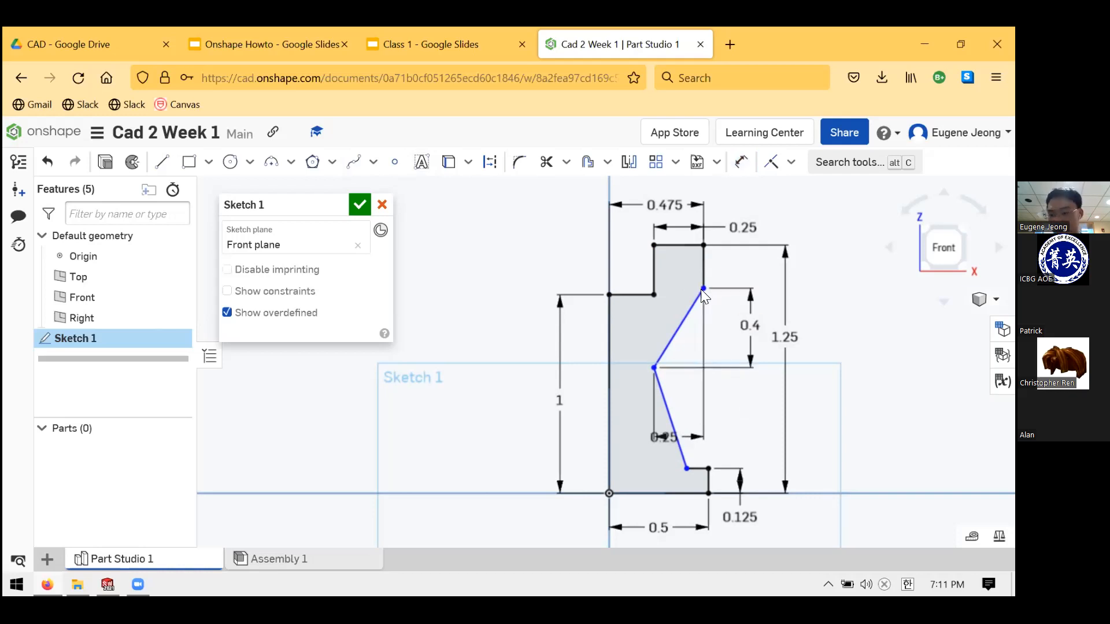
mouse_move(703, 288)
left_mouse_down()
mouse_move(712, 322)
mouse_move(771, 291)
left_mouse_up()
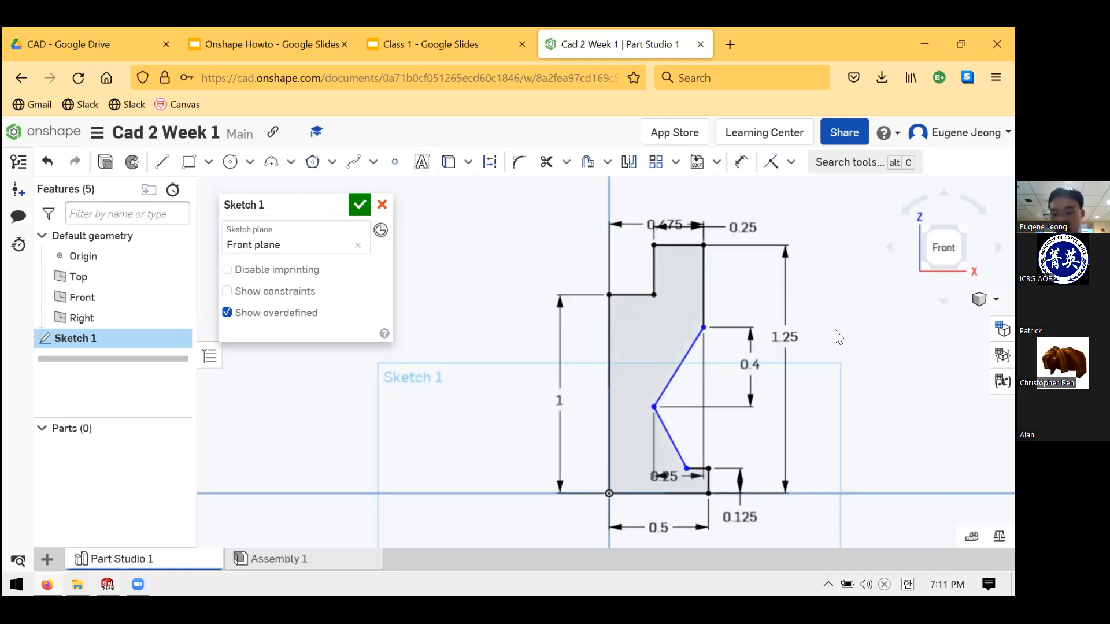
scroll(834, 329, "up", 3)
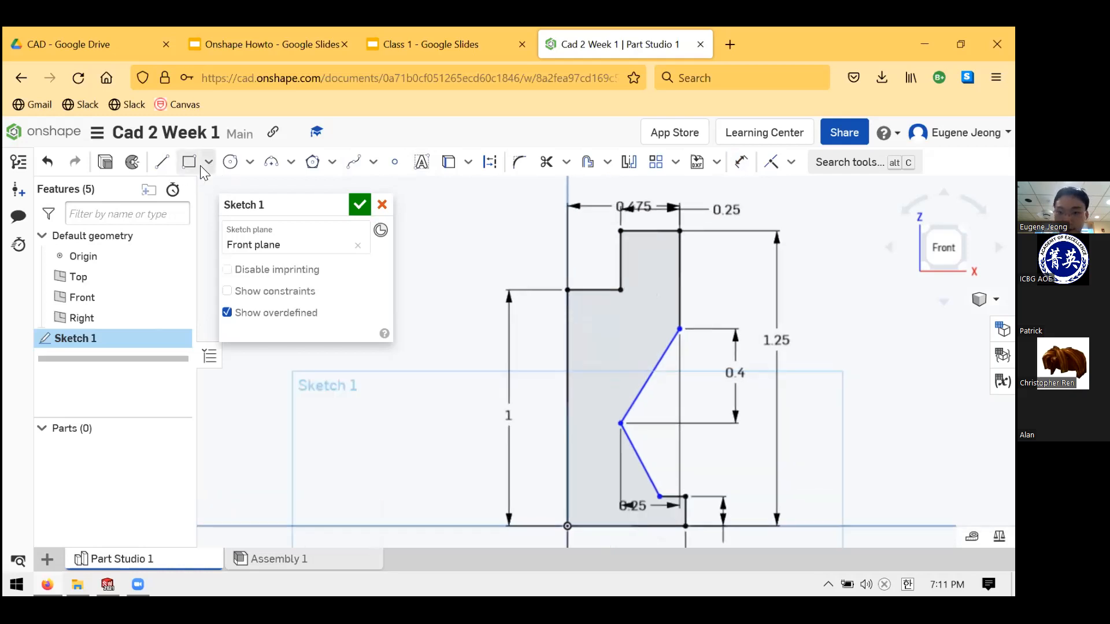
- Dimension the straight side below the crown top to 0.3
left_click(733, 160)
left_click(682, 275)
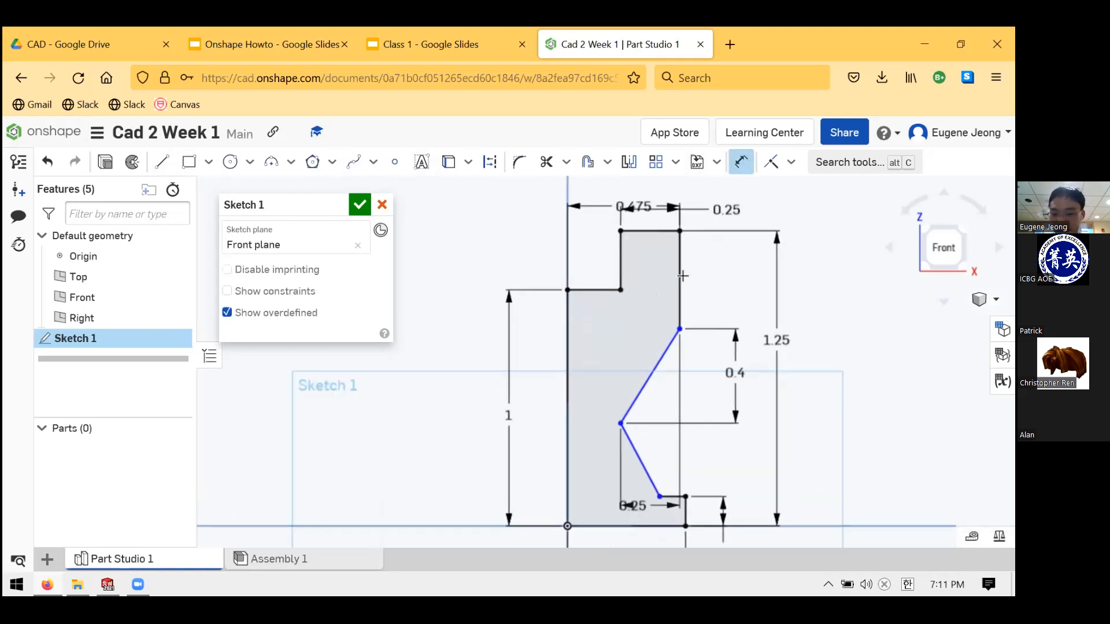
left_click(732, 277)
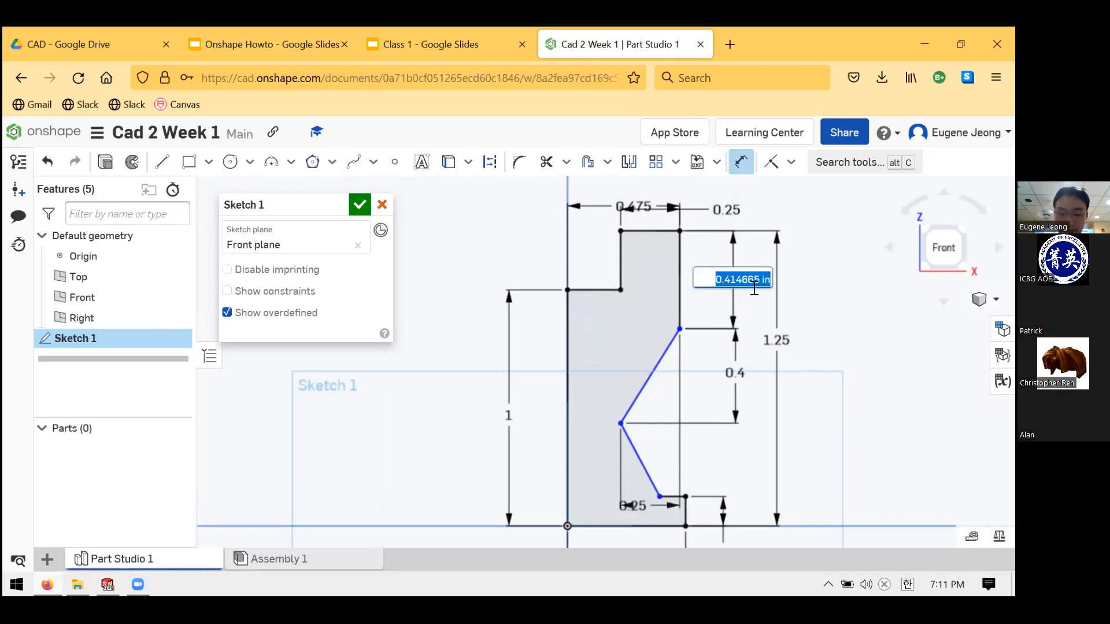
type(".4")
key("Return")
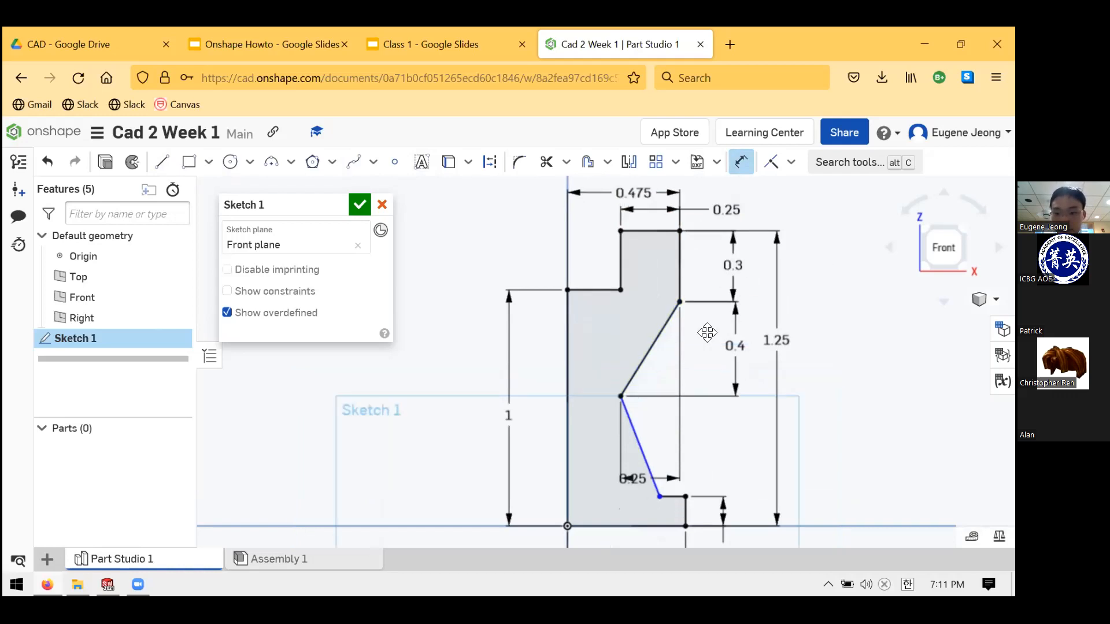
scroll(677, 334, "up", 1)
scroll(668, 318, "down", 2)
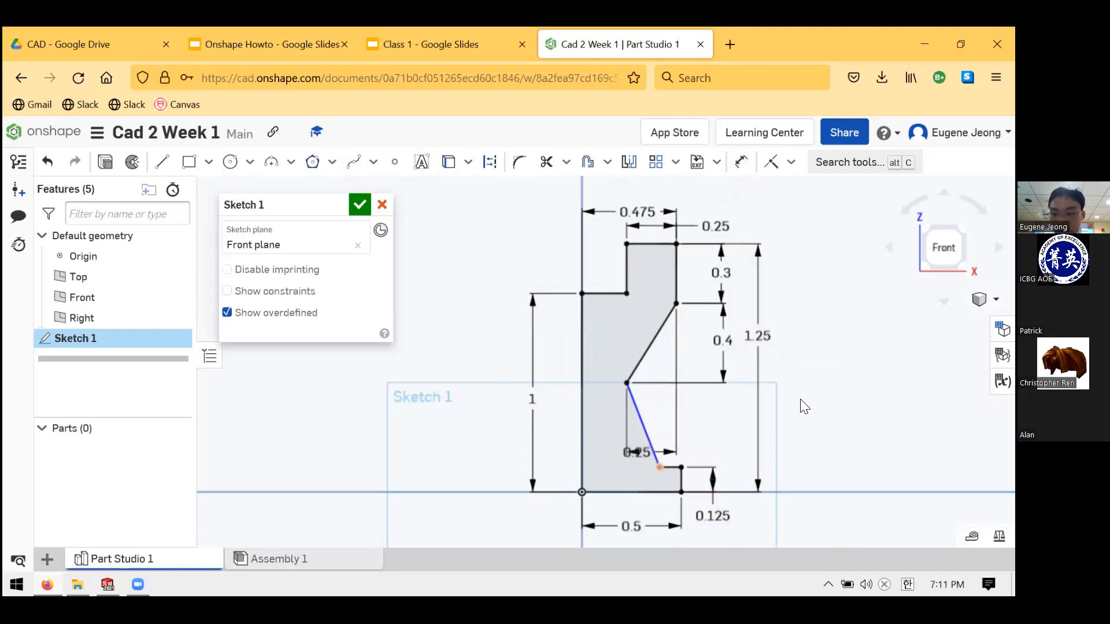
scroll(795, 348, "down", 1)
scroll(794, 348, "up", 1)
scroll(794, 347, "down", 1)
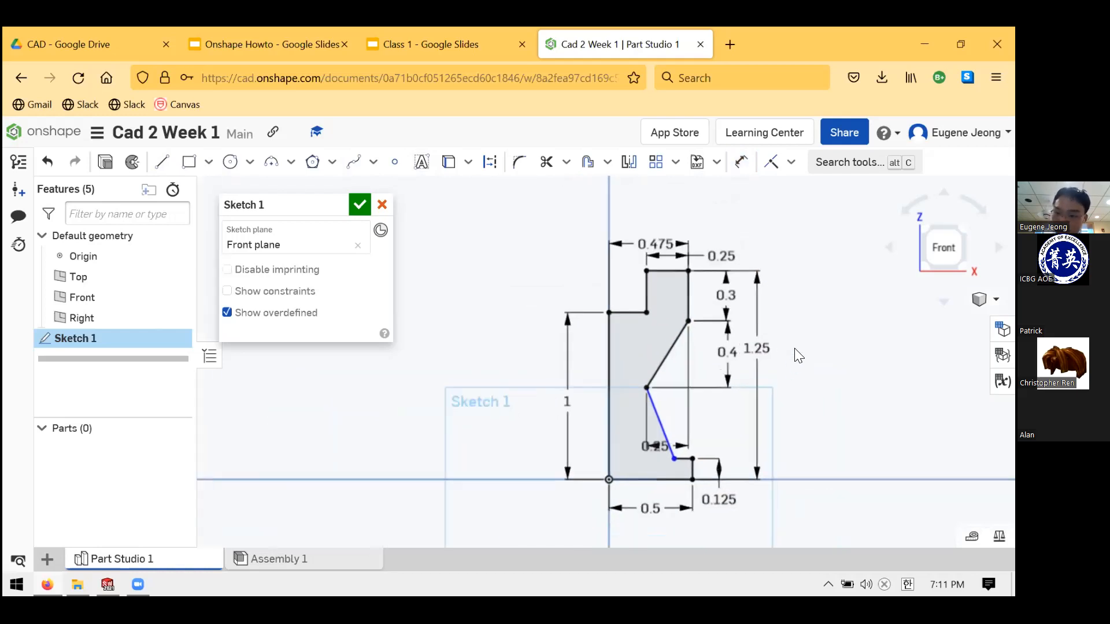
scroll(794, 348, "up", 1)
scroll(722, 455, "up", 1)
scroll(748, 387, "down", 1)
scroll(761, 440, "up", 1)
scroll(760, 440, "down", 1)
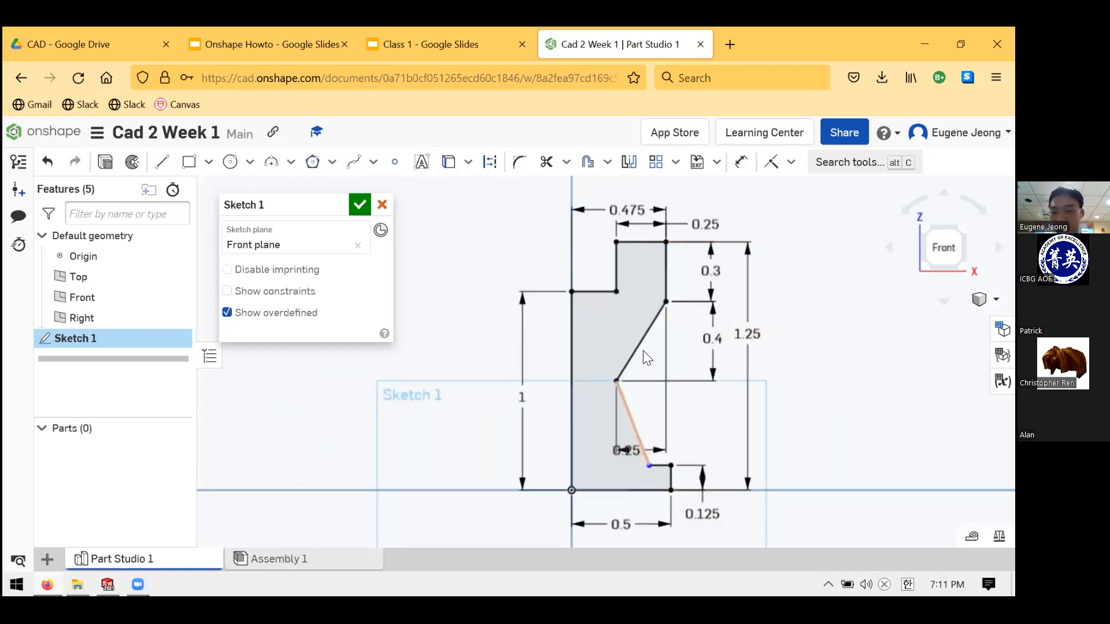
- Move the 0.25 label beside the slope and slide the lower slant's bottom end left
left_click_drag(643, 350, 638, 307)
mouse_move(631, 445)
left_mouse_down()
mouse_move(612, 313)
mouse_move(616, 326)
left_mouse_up()
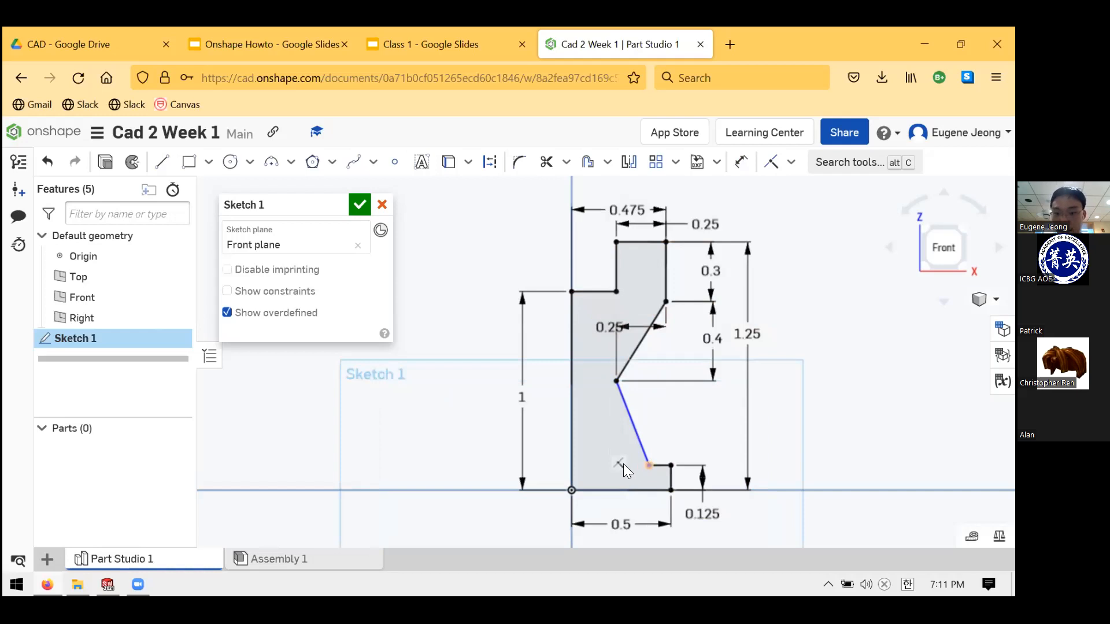
mouse_move(647, 466)
left_mouse_down()
mouse_move(625, 460)
mouse_move(655, 461)
left_mouse_up()
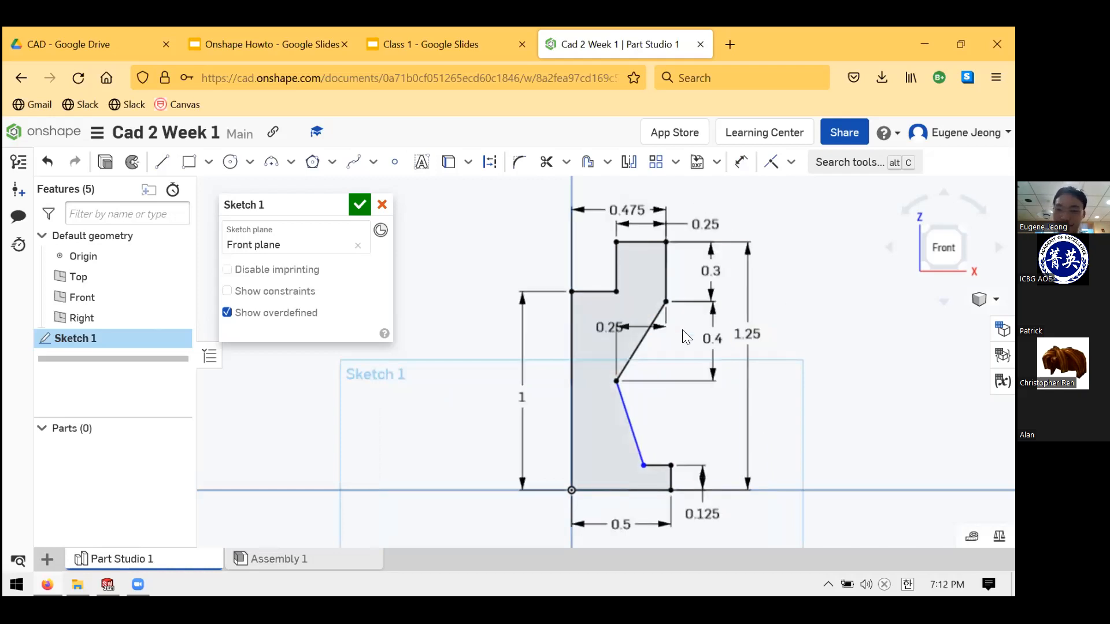
mouse_move(643, 466)
left_mouse_down()
mouse_move(634, 463)
mouse_move(659, 460)
mouse_move(633, 445)
mouse_move(664, 433)
mouse_move(634, 447)
mouse_move(643, 445)
mouse_move(635, 469)
mouse_move(651, 462)
left_mouse_up()
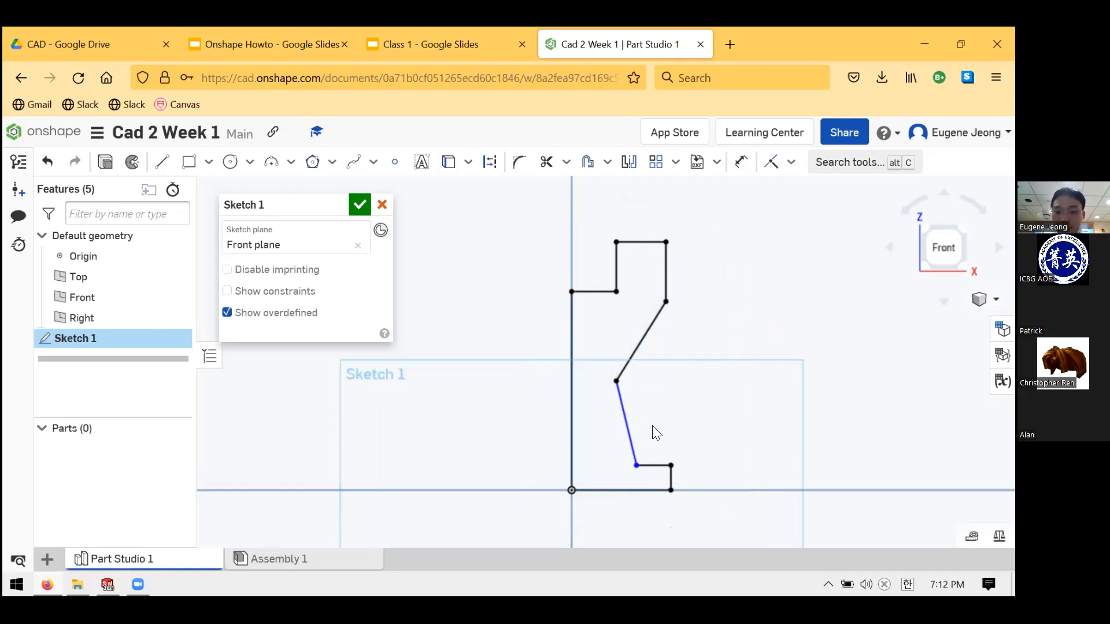
- Dimension the bottom step's inner end 0.4 horizontally from the origin
left_click(739, 169)
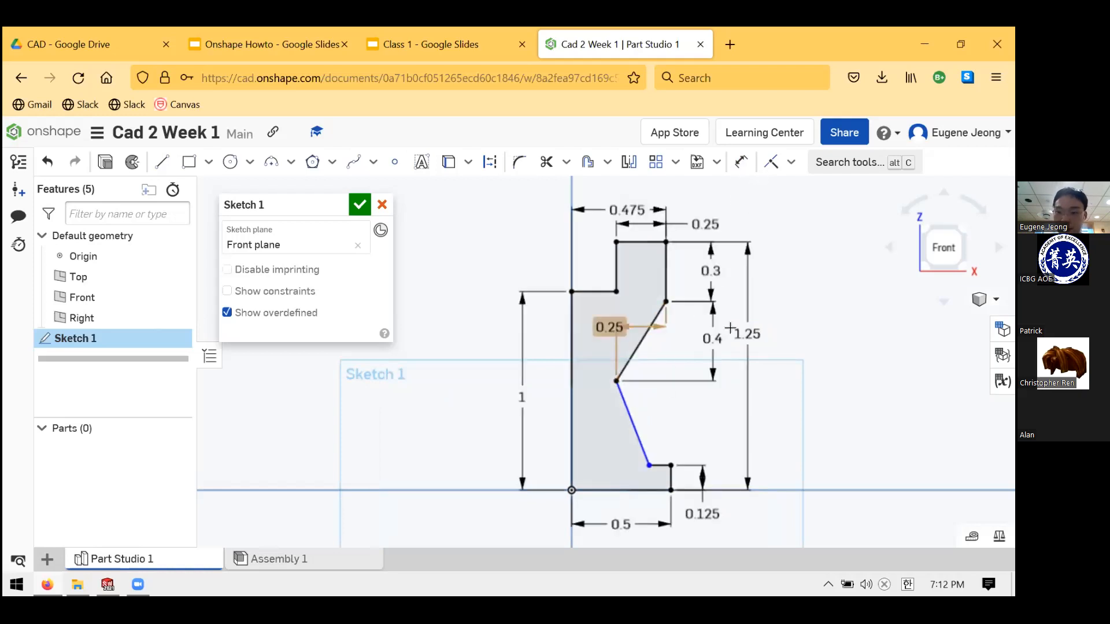
left_click(652, 465)
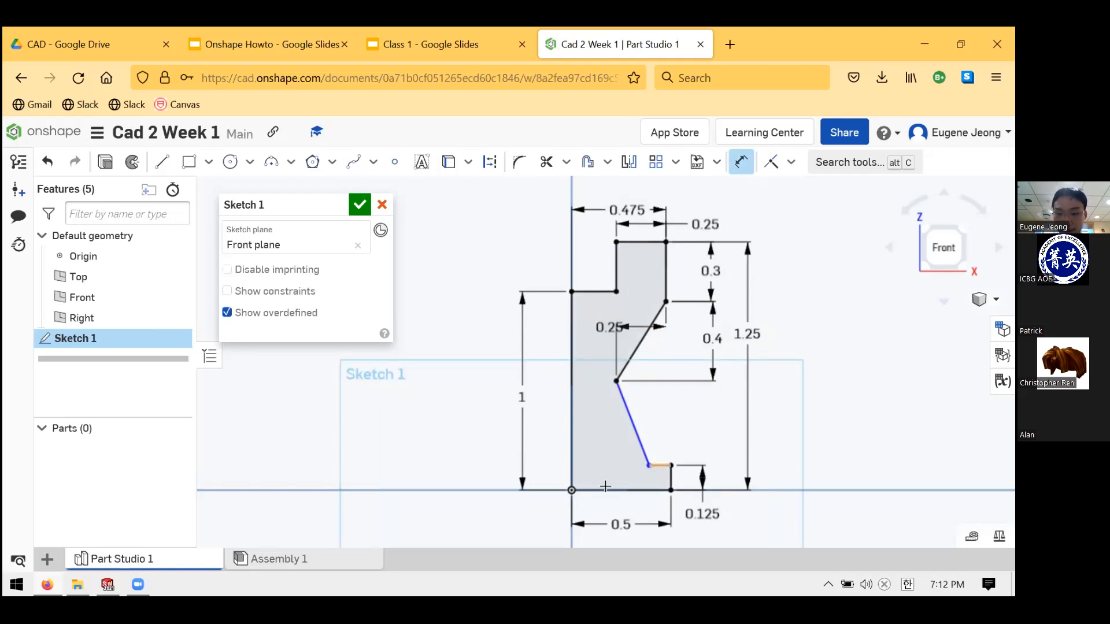
left_click(571, 490)
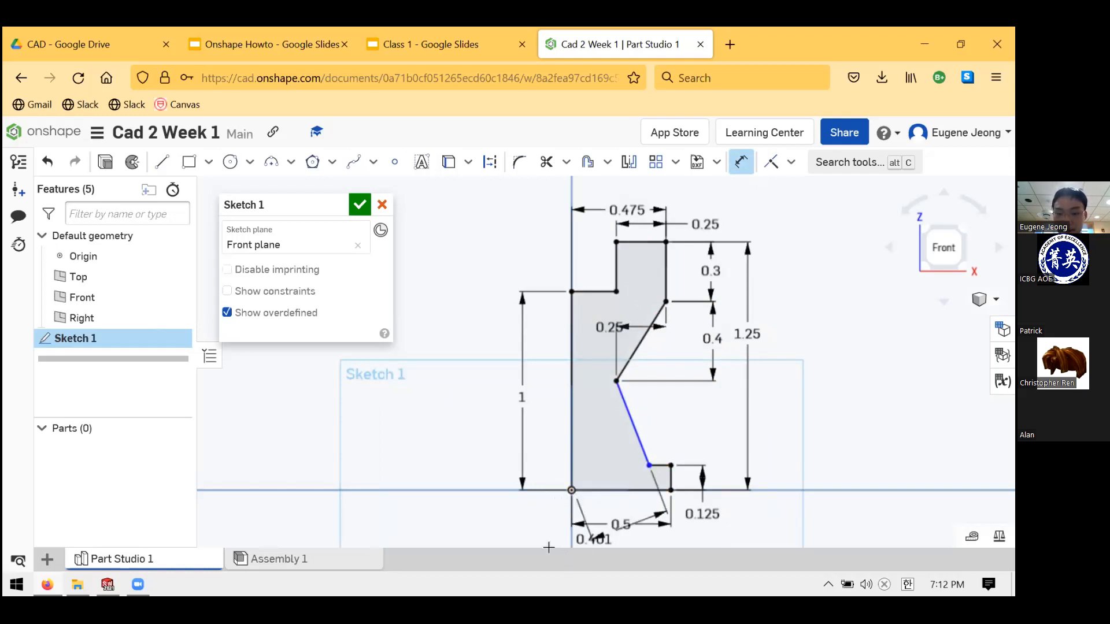
scroll(546, 538, "up", 2)
scroll(543, 542, "down", 2)
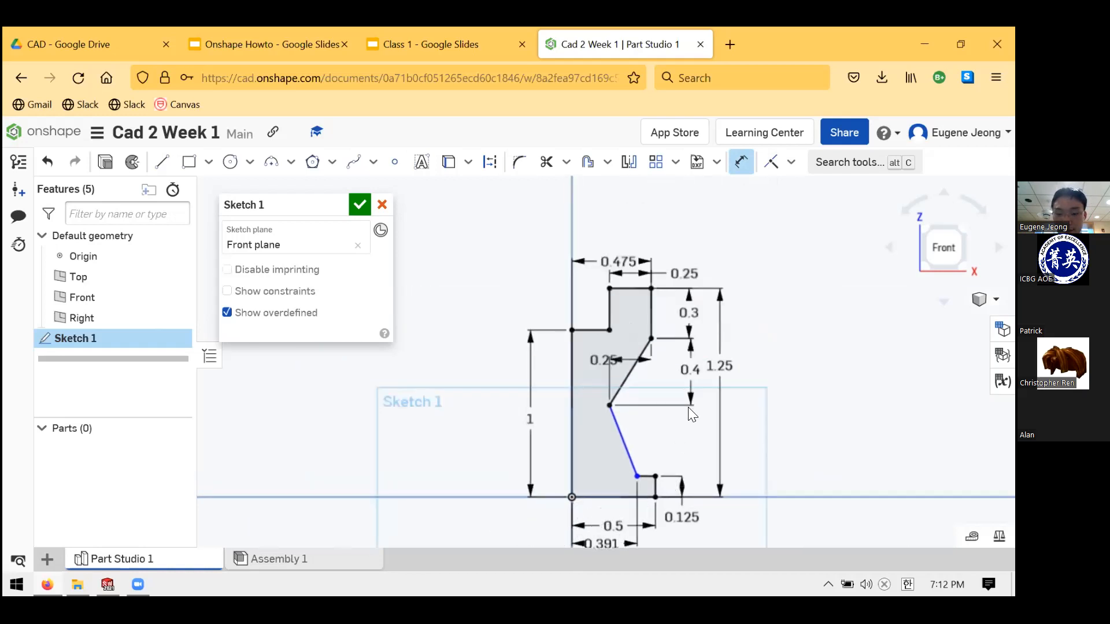
left_click(691, 503)
scroll(742, 400, "up", 2)
scroll(748, 385, "down", 3)
scroll(748, 384, "up", 2)
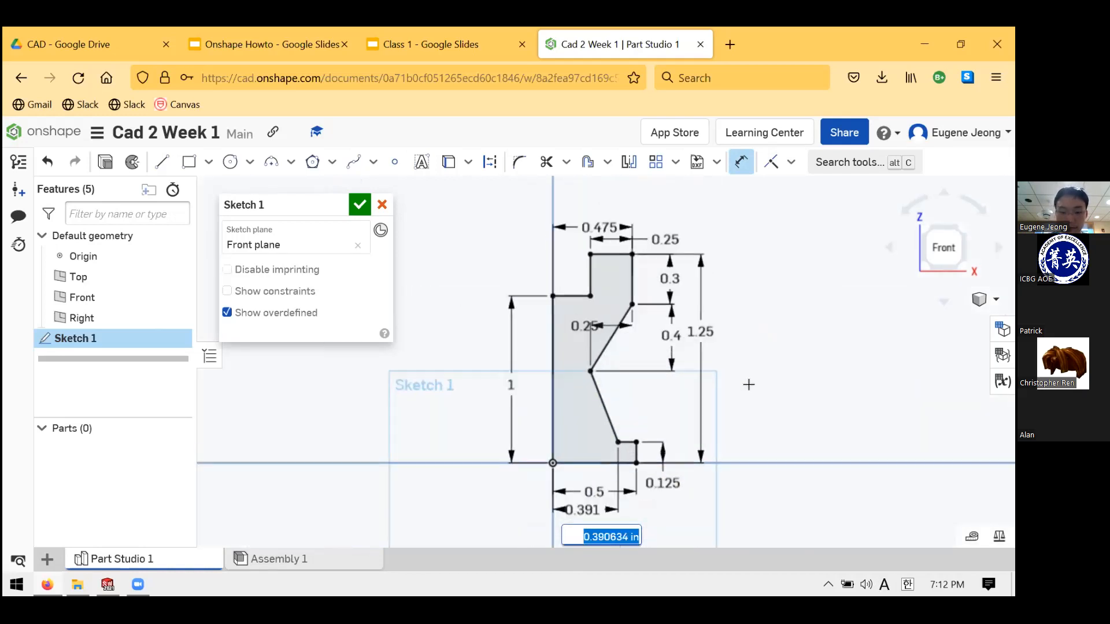
type("0.4")
key("Return")
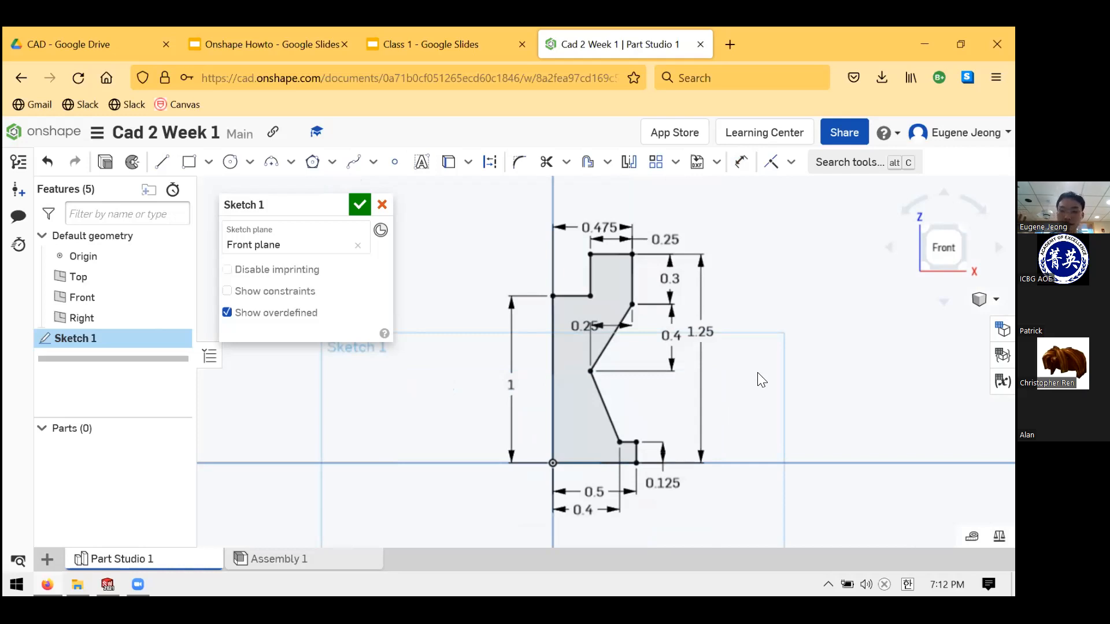
- Drag the notch's 0.25 dimension out to the right below the inner vertex
mouse_move(632, 260)
left_mouse_down()
mouse_move(737, 225)
mouse_move(652, 304)
mouse_move(625, 256)
left_mouse_up()
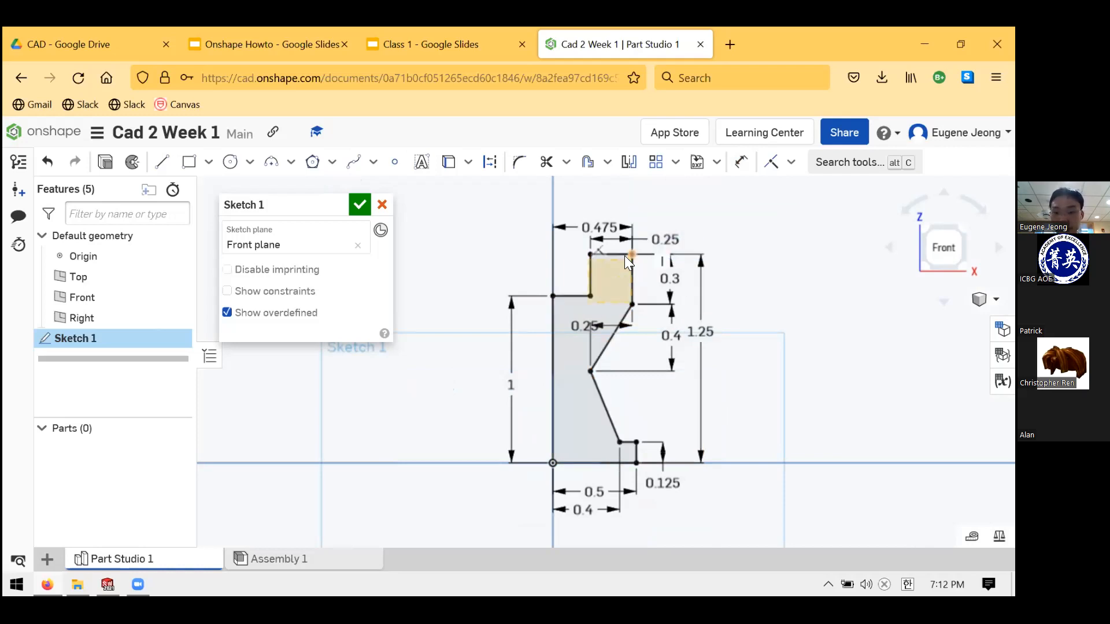
left_click(734, 228)
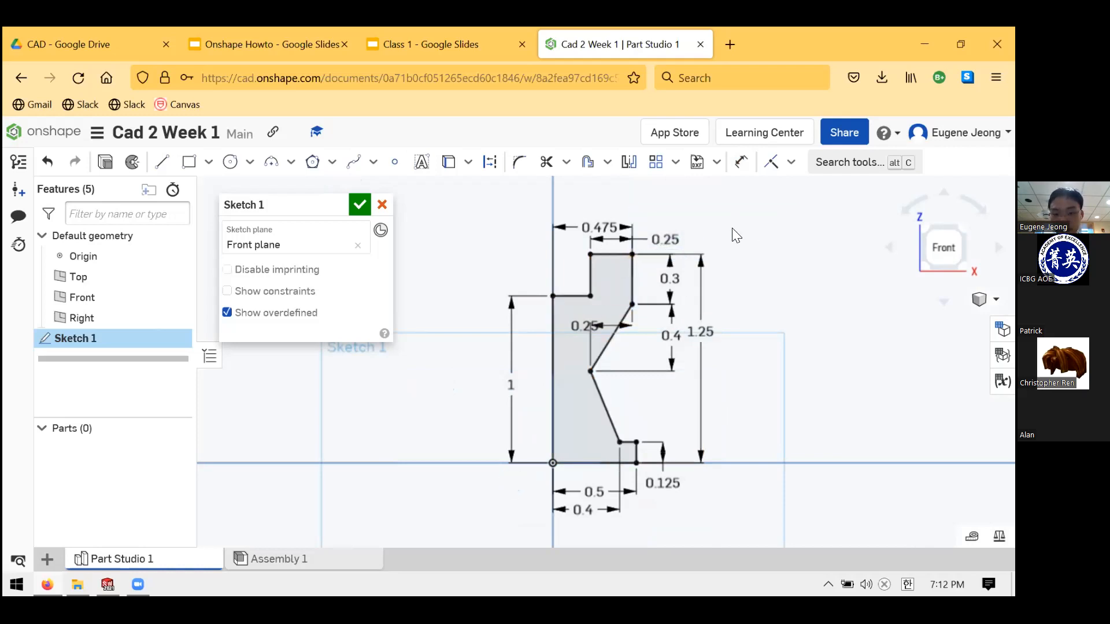
scroll(612, 341, "up", 1)
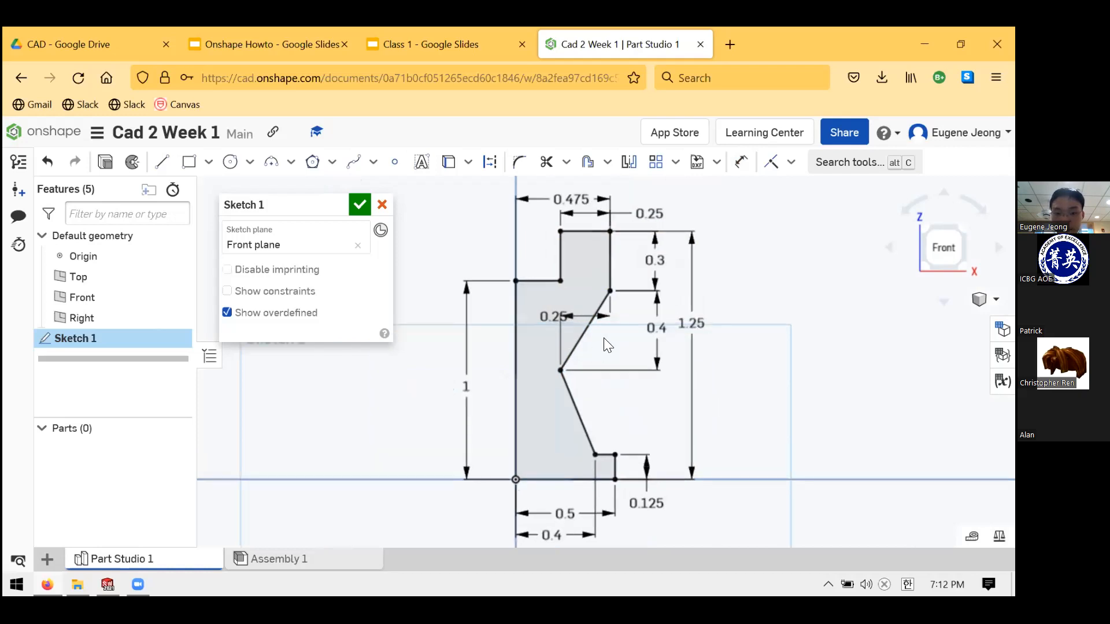
scroll(600, 338, "down", 1)
mouse_move(580, 322)
left_mouse_down()
mouse_move(617, 389)
mouse_move(562, 318)
left_mouse_up()
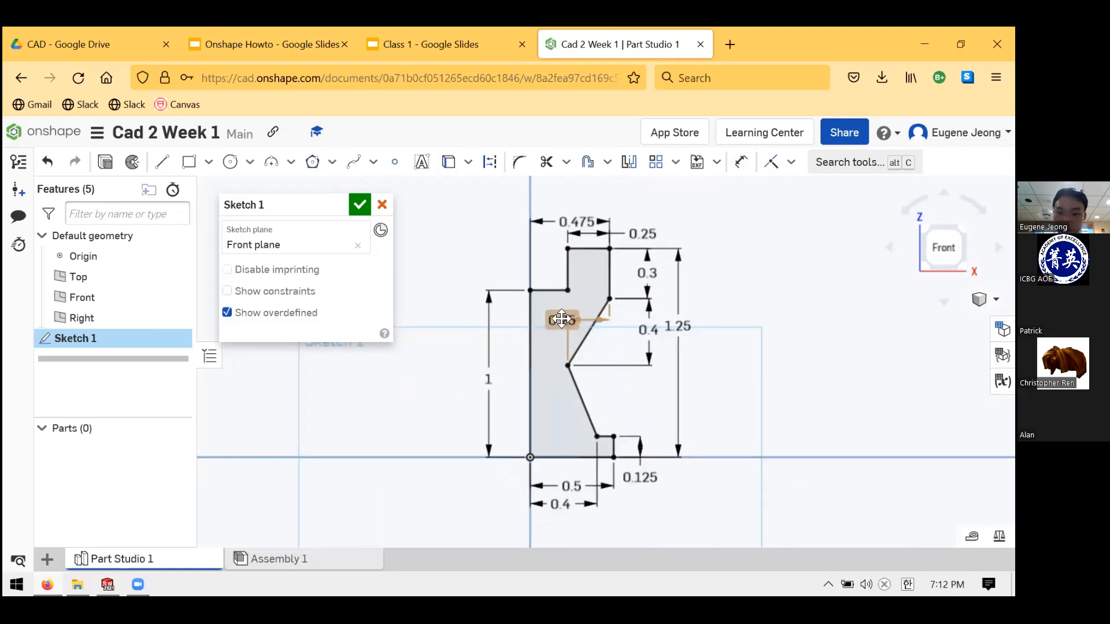
left_click_drag(597, 380, 647, 385)
left_click(732, 365)
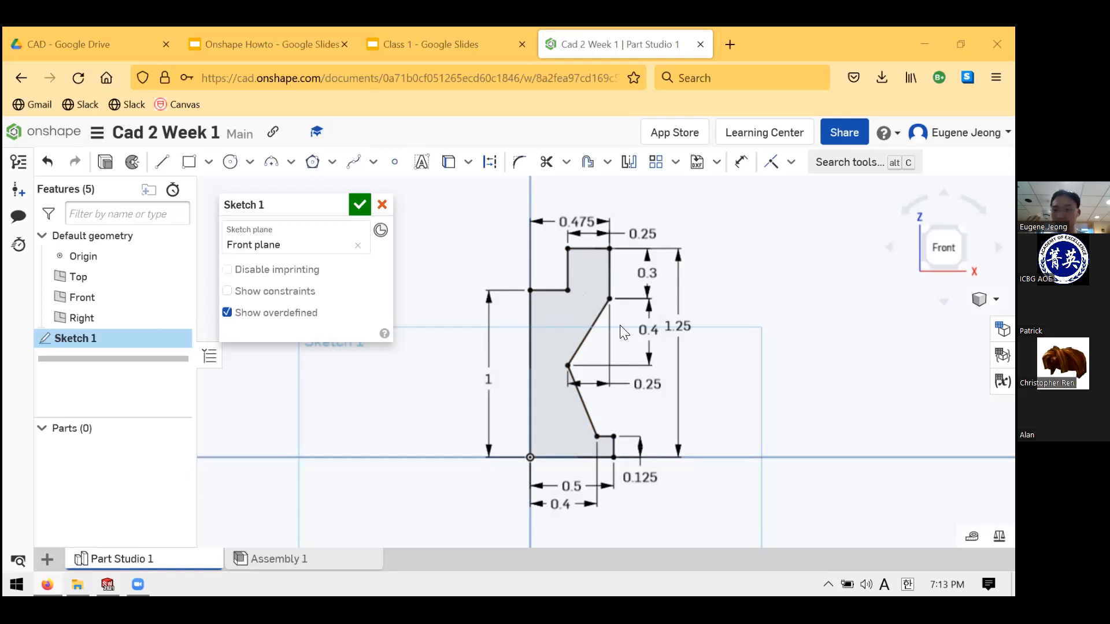
- Nudge the 1.25 and 1 height dimension labels into tidier positions
left_click(790, 163)
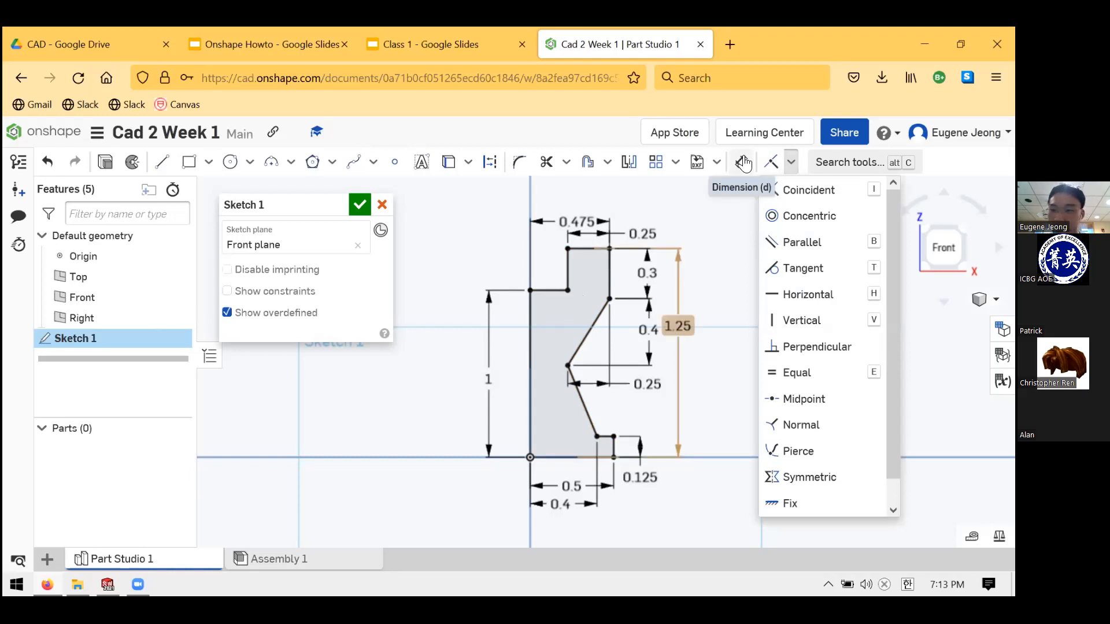
left_click(791, 163)
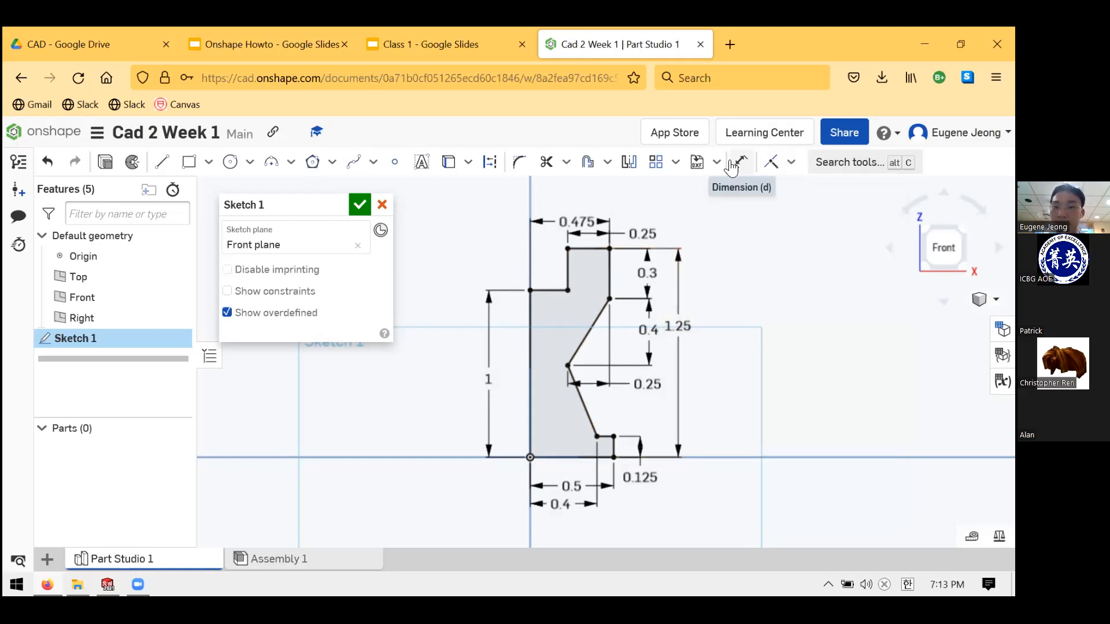
left_click_drag(680, 326, 733, 296)
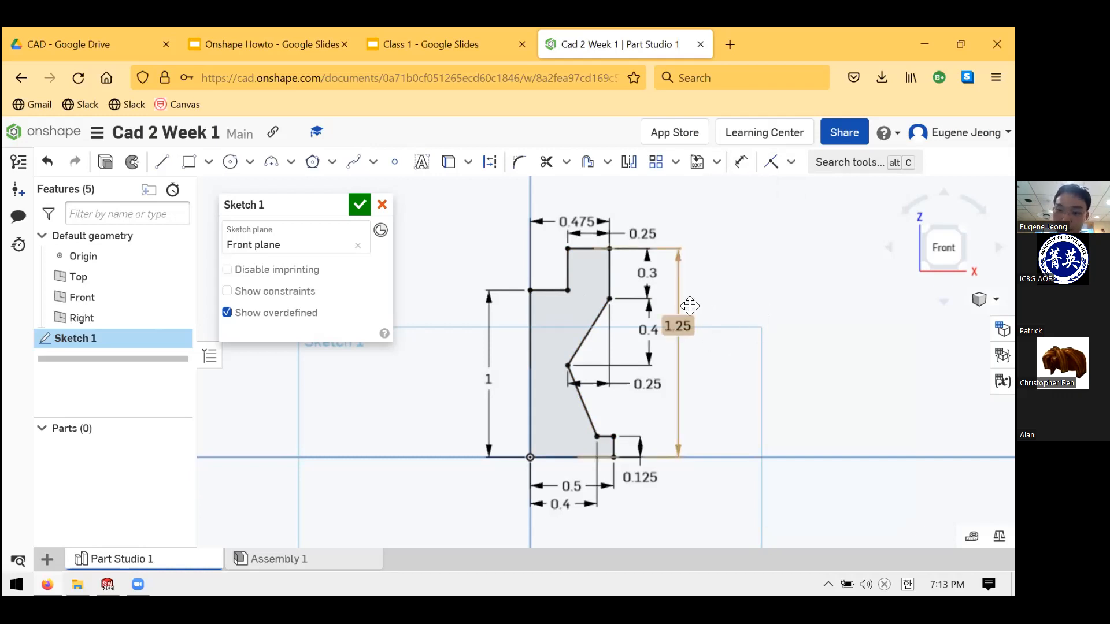
mouse_move(685, 344)
left_mouse_down()
mouse_move(698, 322)
mouse_move(692, 345)
left_mouse_up()
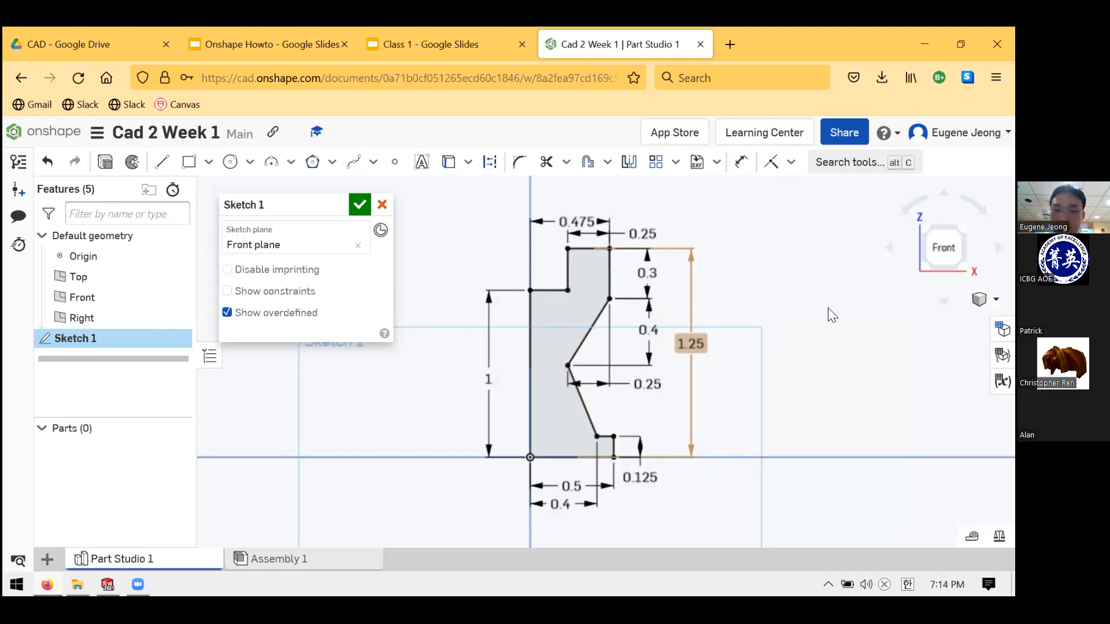
left_click_drag(487, 378, 491, 353)
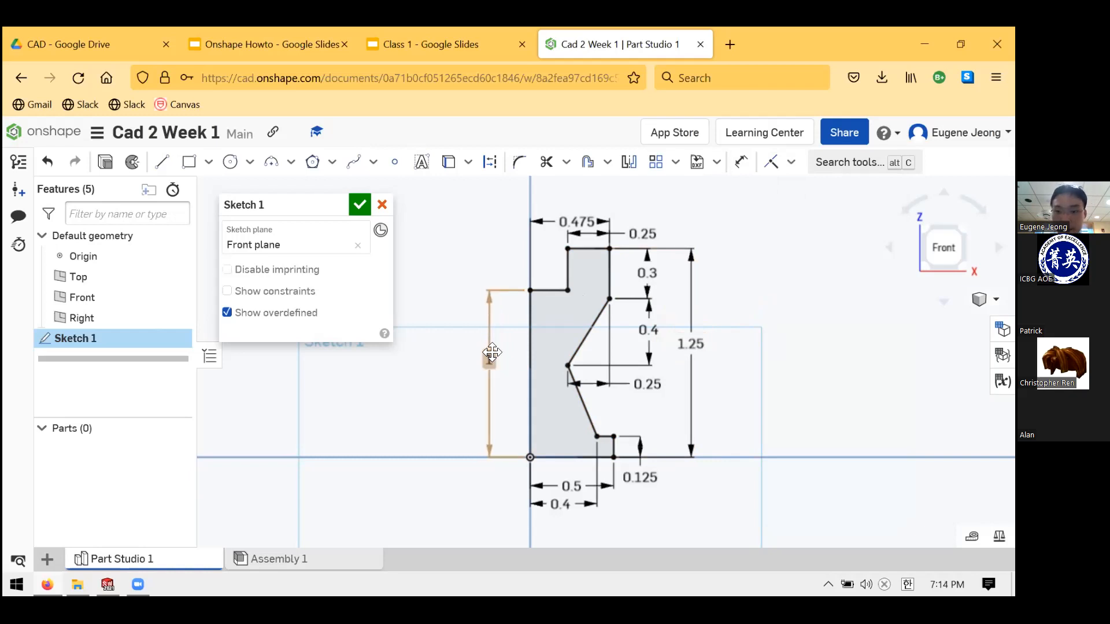
scroll(492, 353, "down", 5)
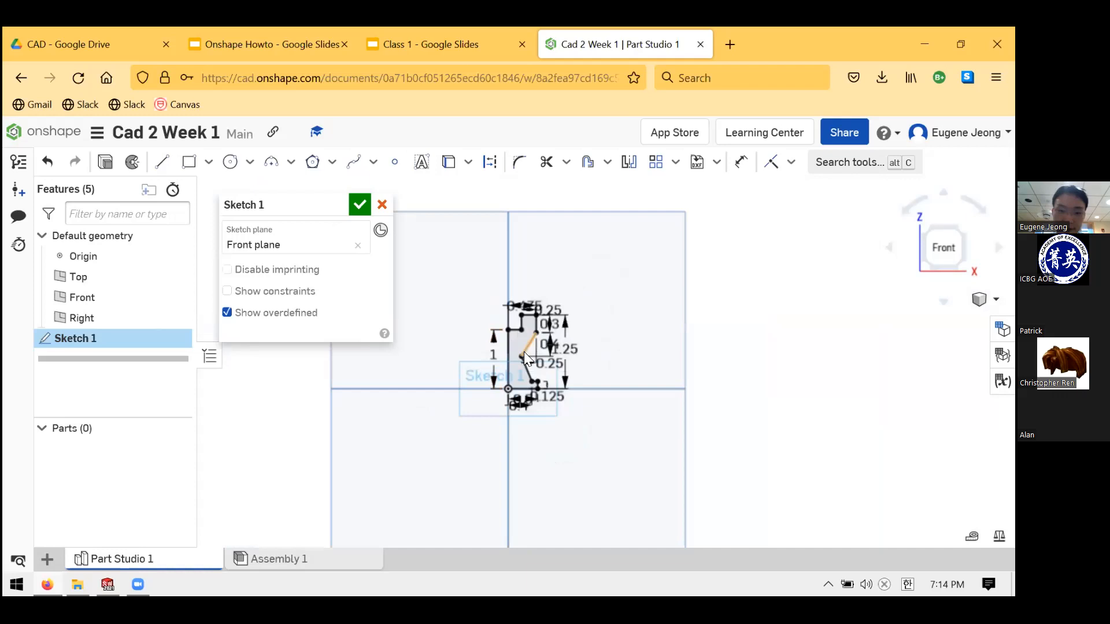
scroll(584, 370, "up", 6)
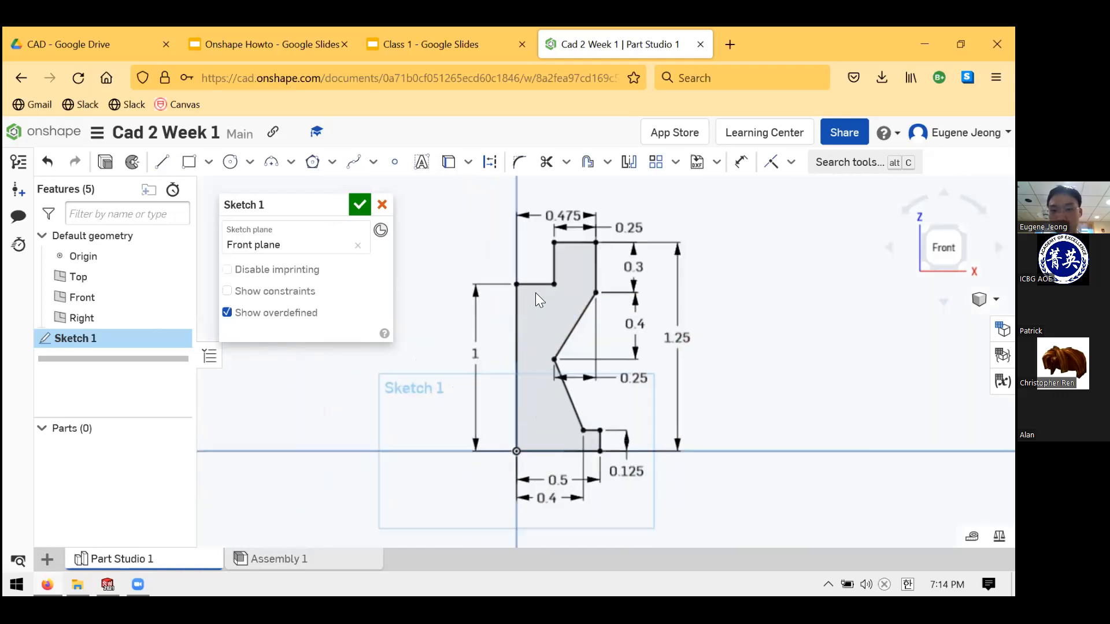
scroll(520, 323, "down", 2)
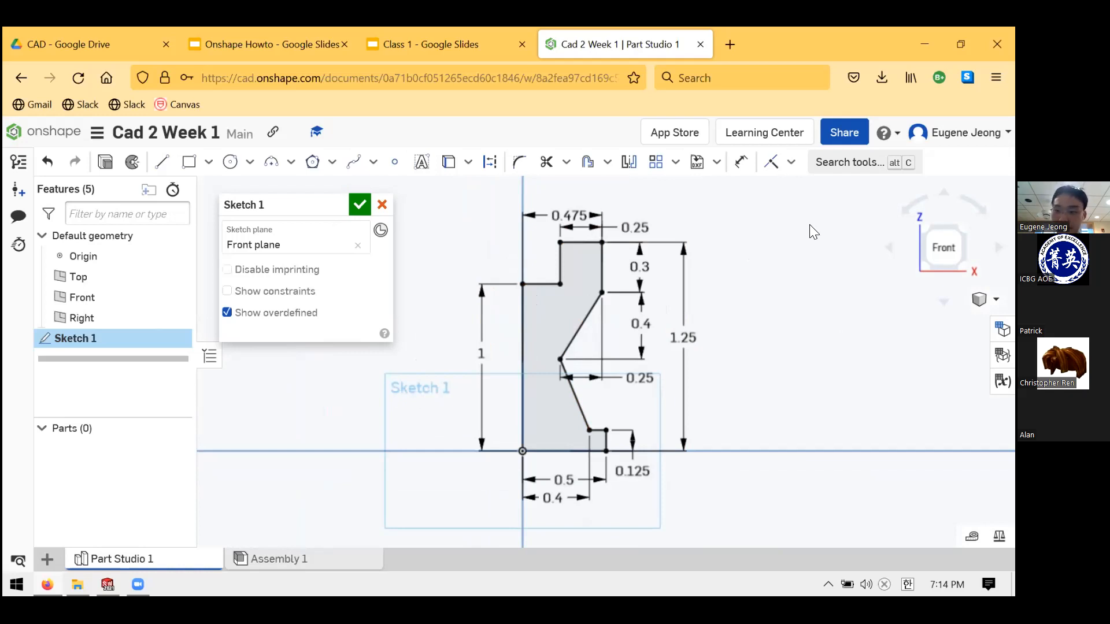
- Open the constraints dropdown next to the constraint tool in the sketch toolbar
left_click(790, 164)
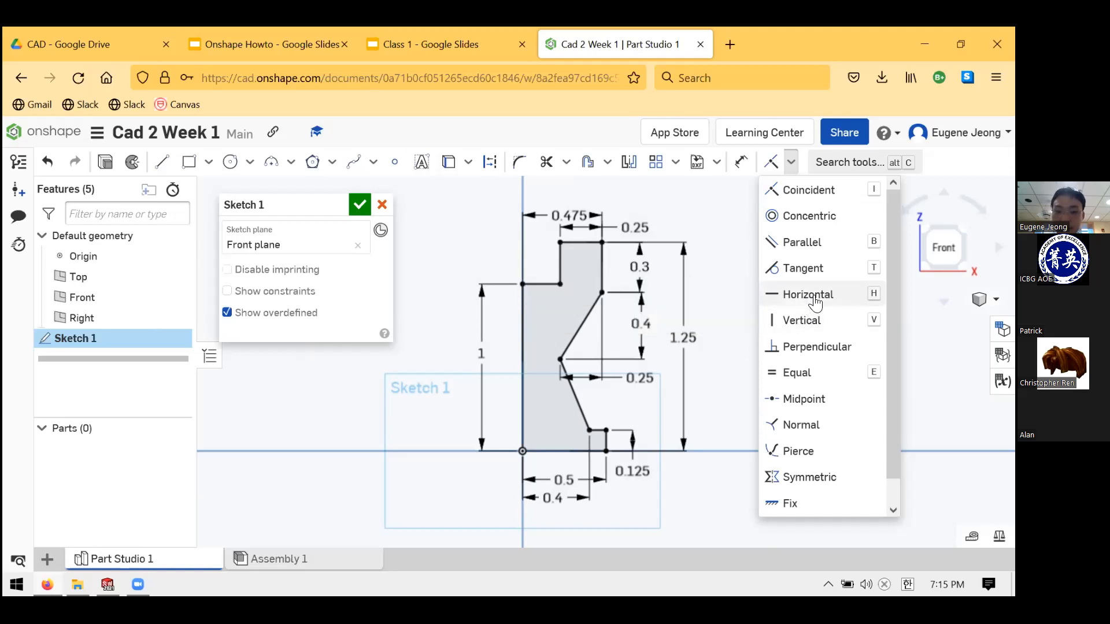
- Apply a Vertical (V) constraint to the crown's right edge
left_click(600, 270)
left_click(561, 268)
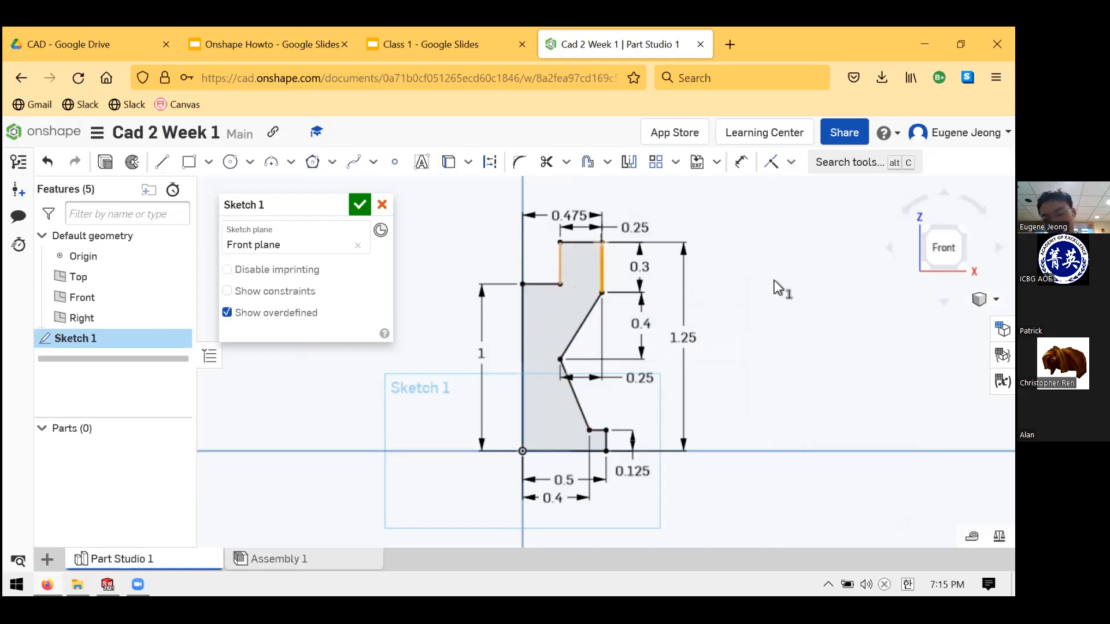
key("Escape")
mouse_move(602, 270)
left_mouse_down()
mouse_move(786, 216)
mouse_move(592, 267)
left_mouse_up()
left_click(562, 272)
key("Escape")
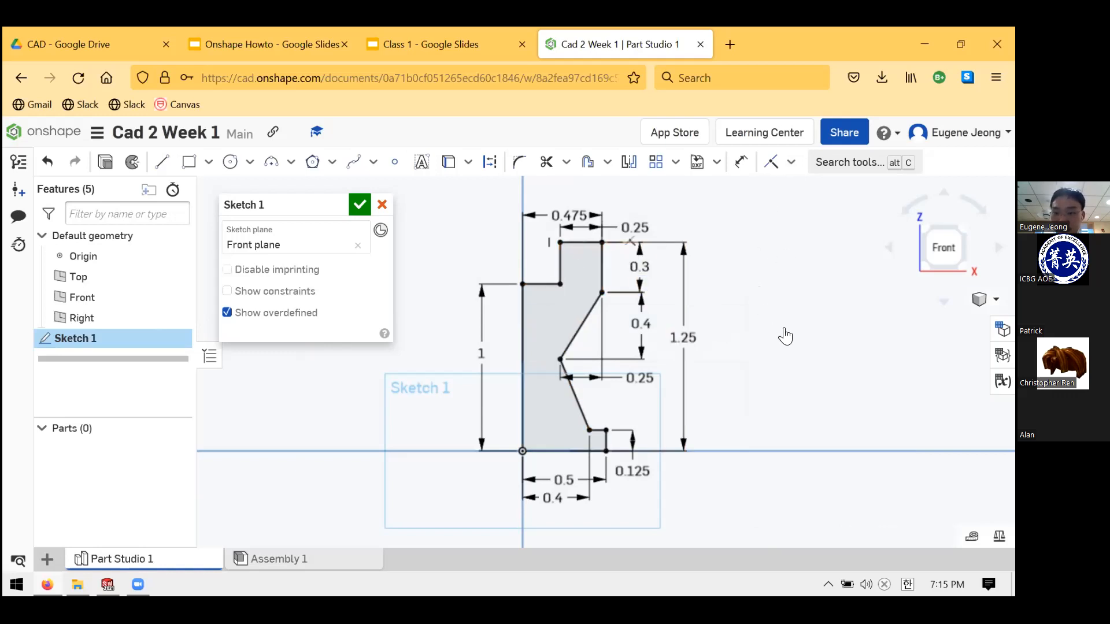
left_click(791, 162)
key("v")
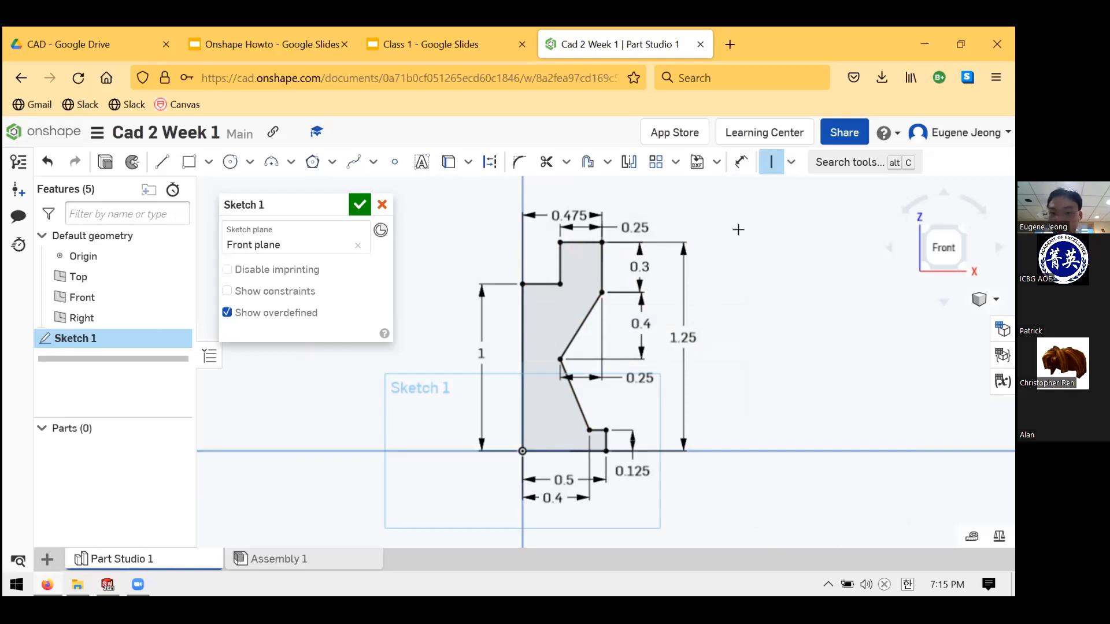
left_click(601, 263)
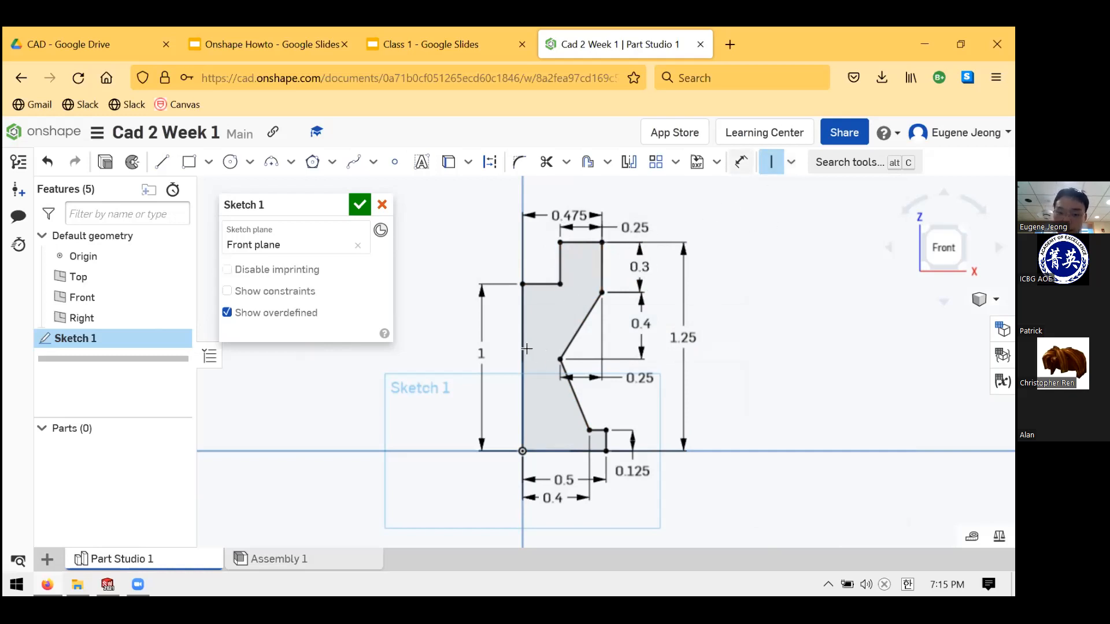
left_click(787, 165)
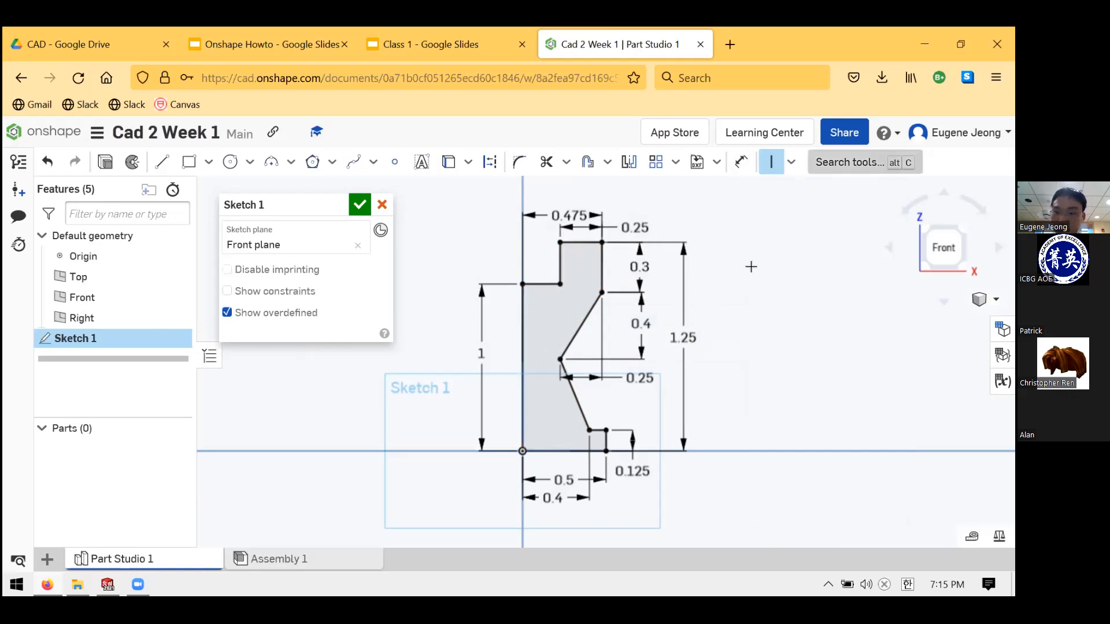
left_click(792, 322)
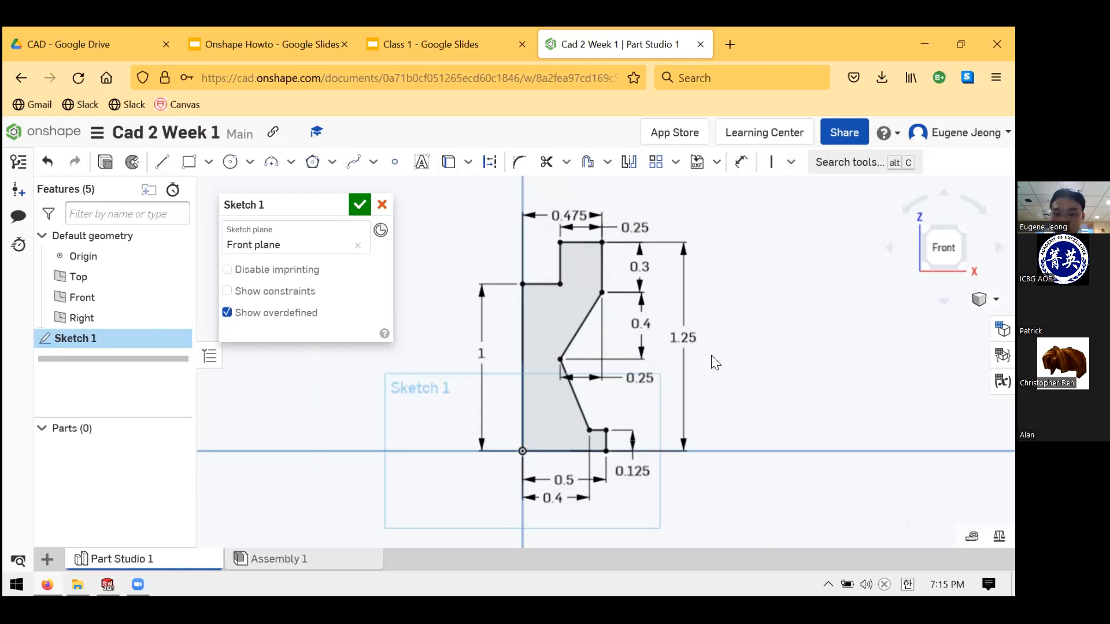
left_click(741, 162)
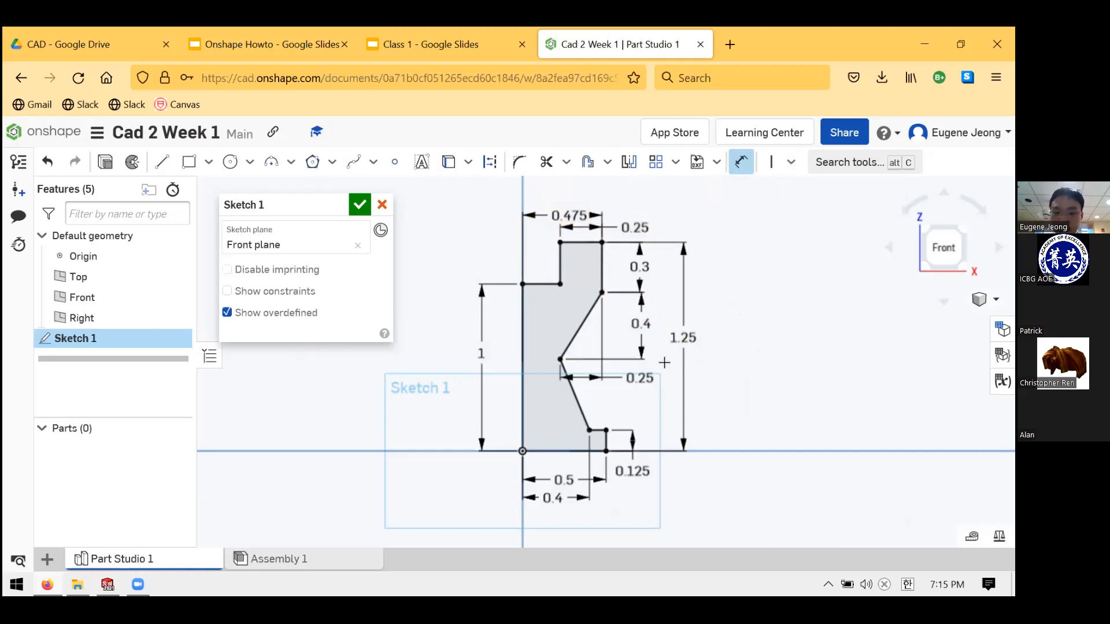
- Delete the 0.4 slant-height dimension and drag the slanted edges' meeting corner upward
key("Escape")
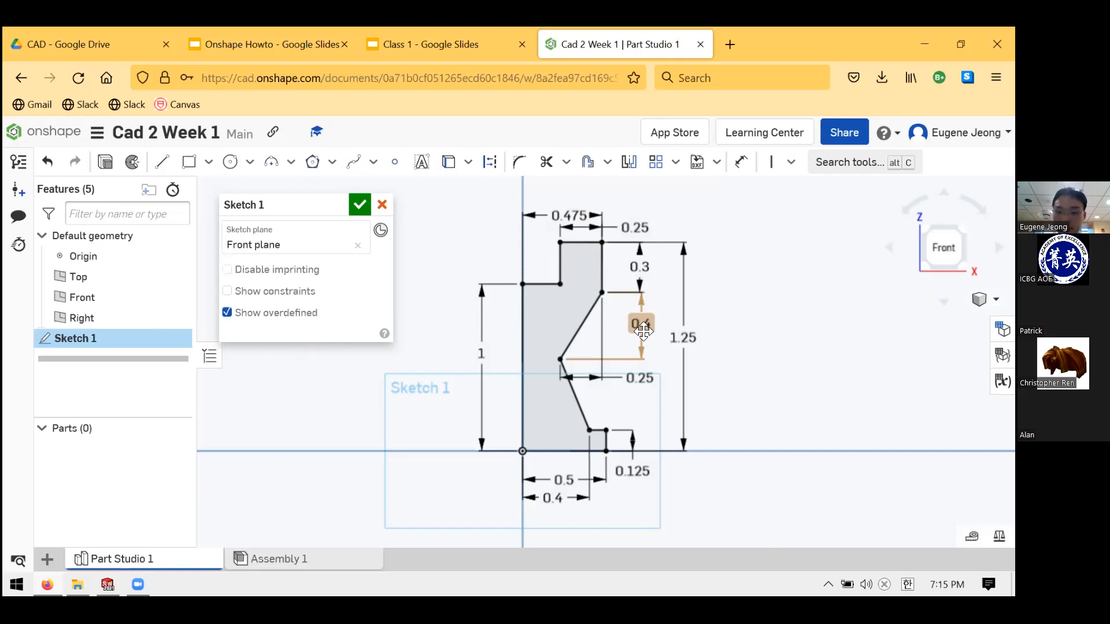
left_click(643, 329)
key("Delete")
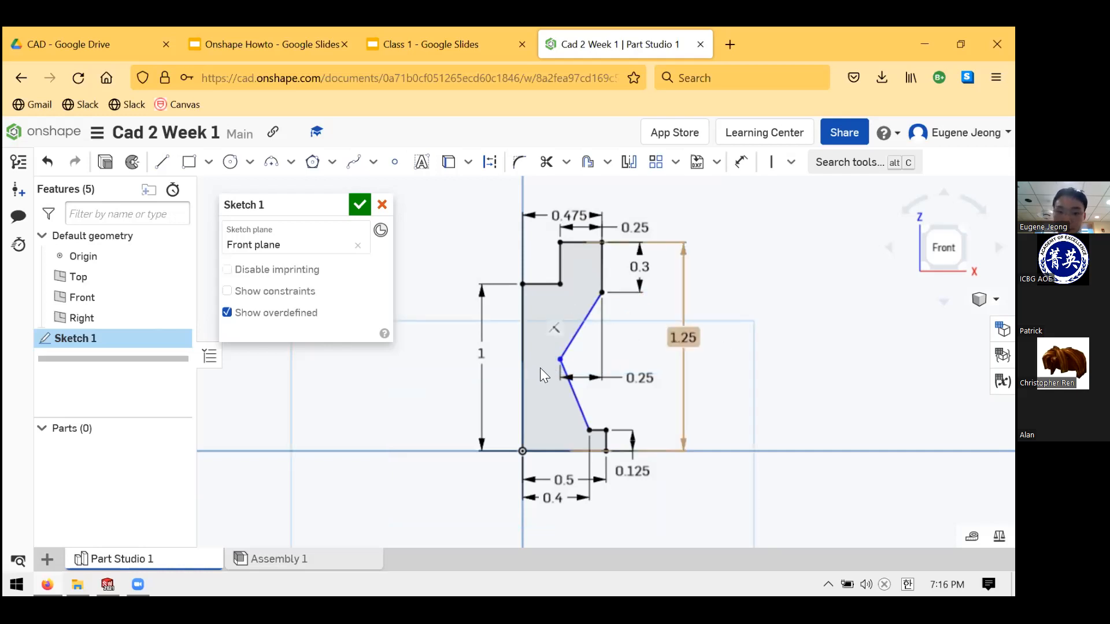
left_click(559, 359)
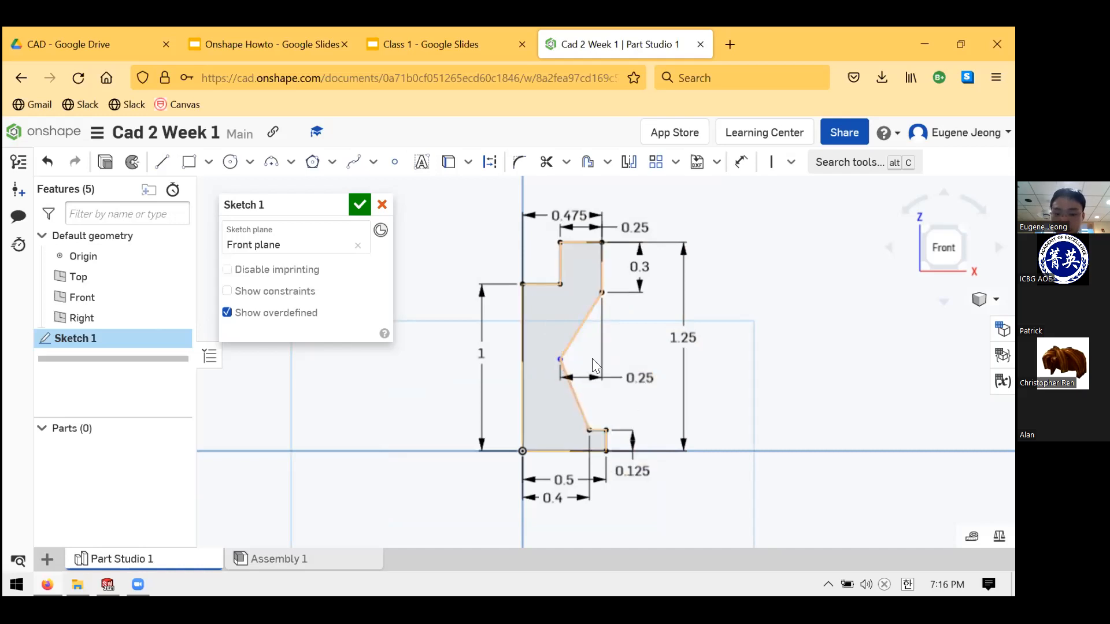
mouse_move(614, 356)
left_mouse_down()
mouse_move(591, 330)
mouse_move(554, 337)
mouse_move(567, 408)
mouse_move(576, 311)
mouse_move(558, 388)
mouse_move(560, 310)
mouse_move(557, 361)
mouse_move(562, 325)
mouse_move(575, 329)
left_mouse_up()
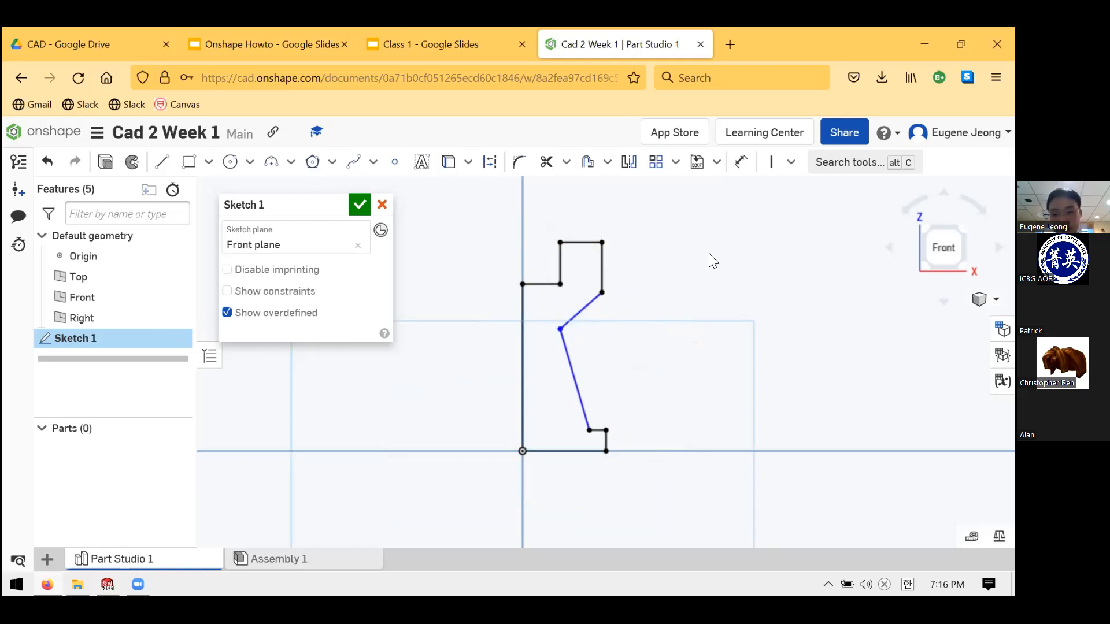
- Dimension the inward corner 0.6 above the profile's base line
left_click(742, 172)
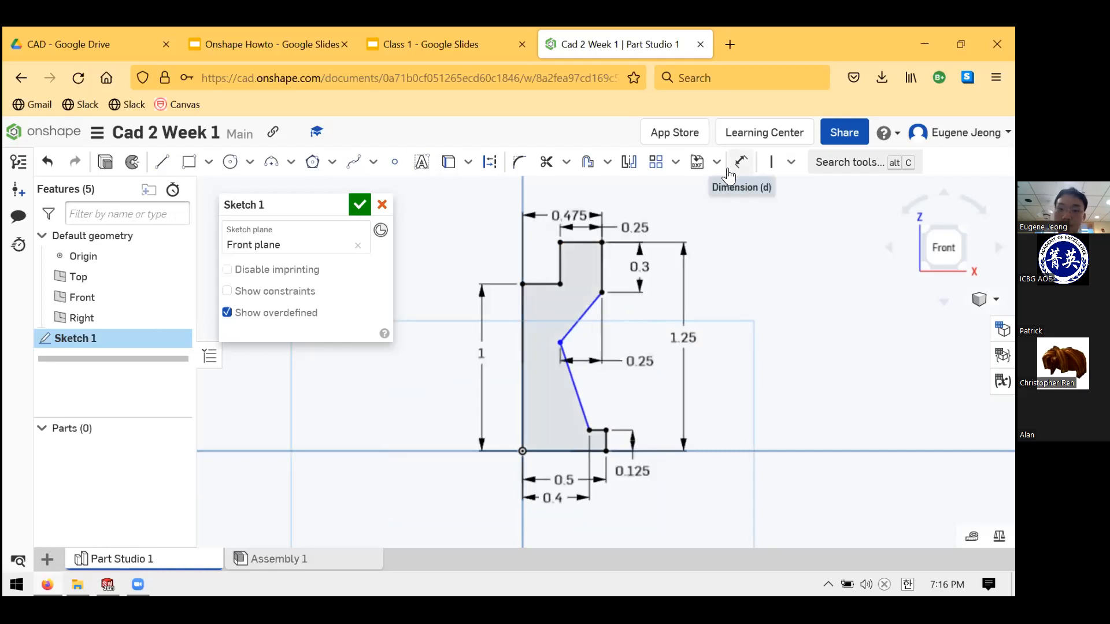
left_click(560, 343)
left_click(552, 452)
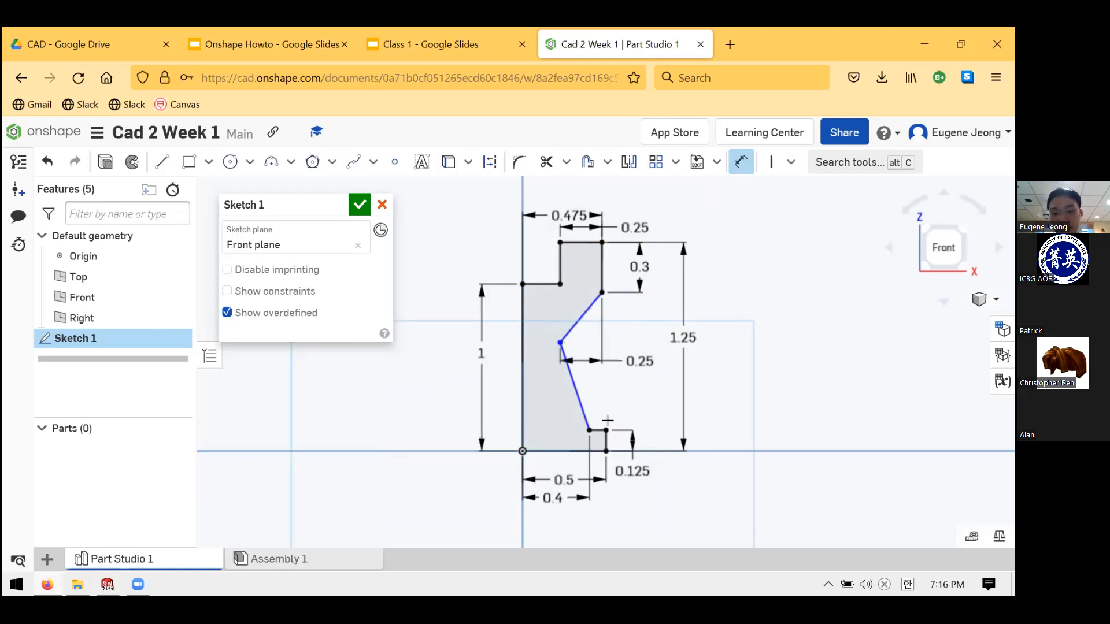
left_click(788, 415)
type("0.6")
key("Return")
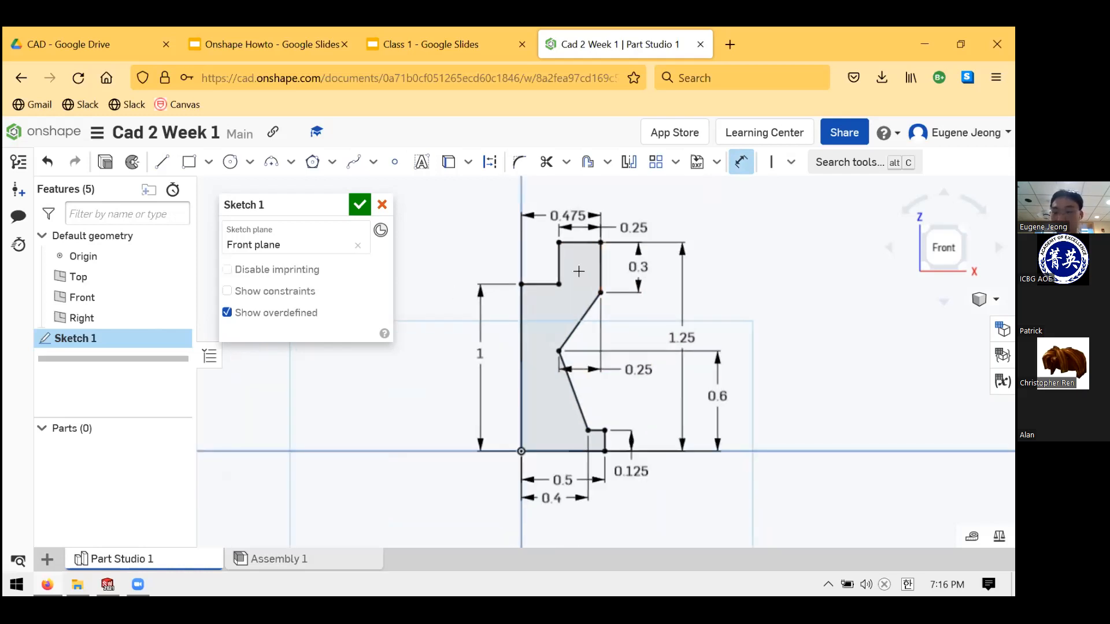
scroll(579, 269, "down", 1)
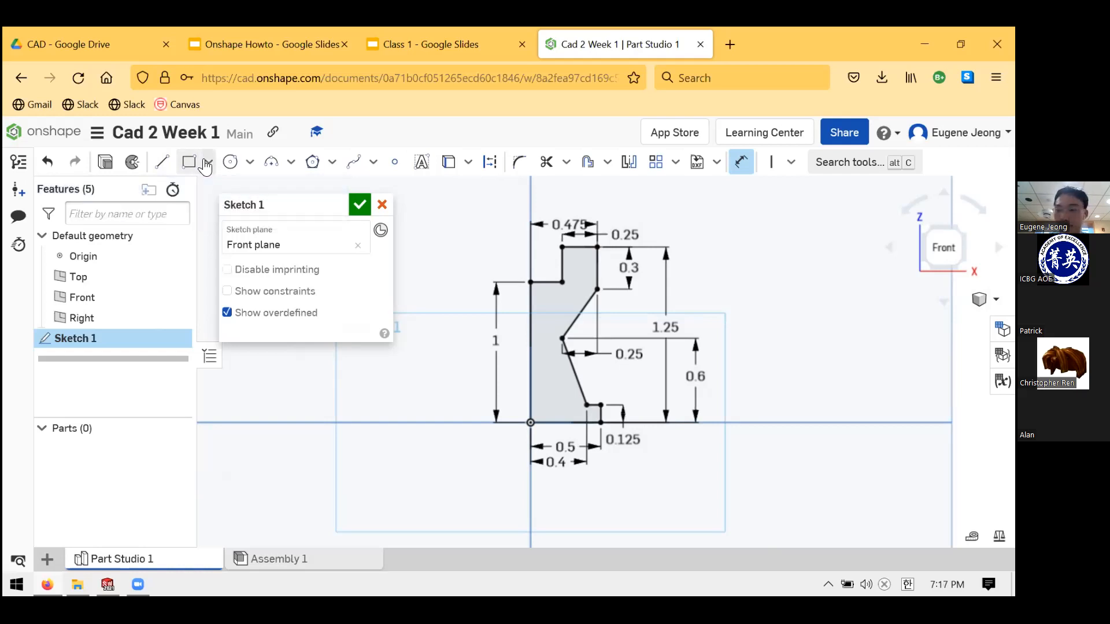
left_click(199, 165)
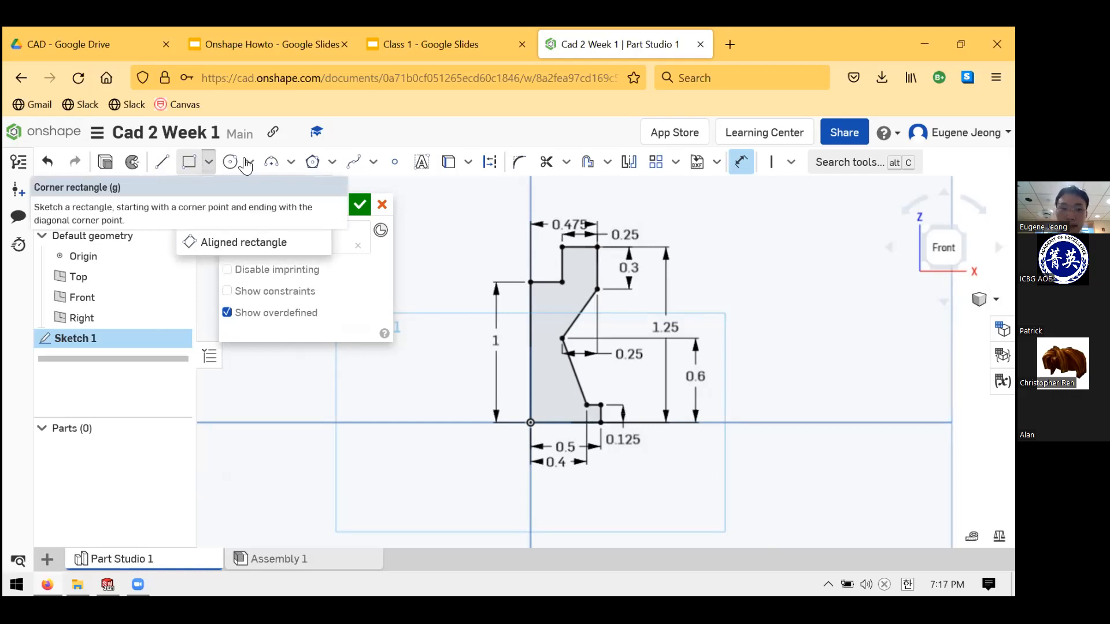
left_click(672, 43)
left_click(717, 29)
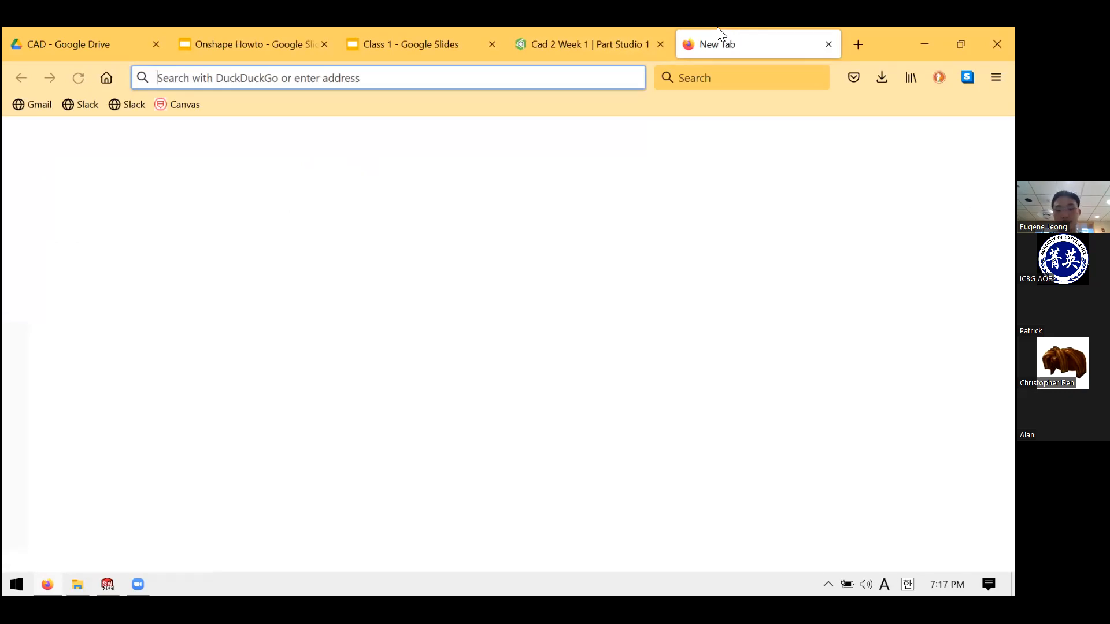
type("onshape ")
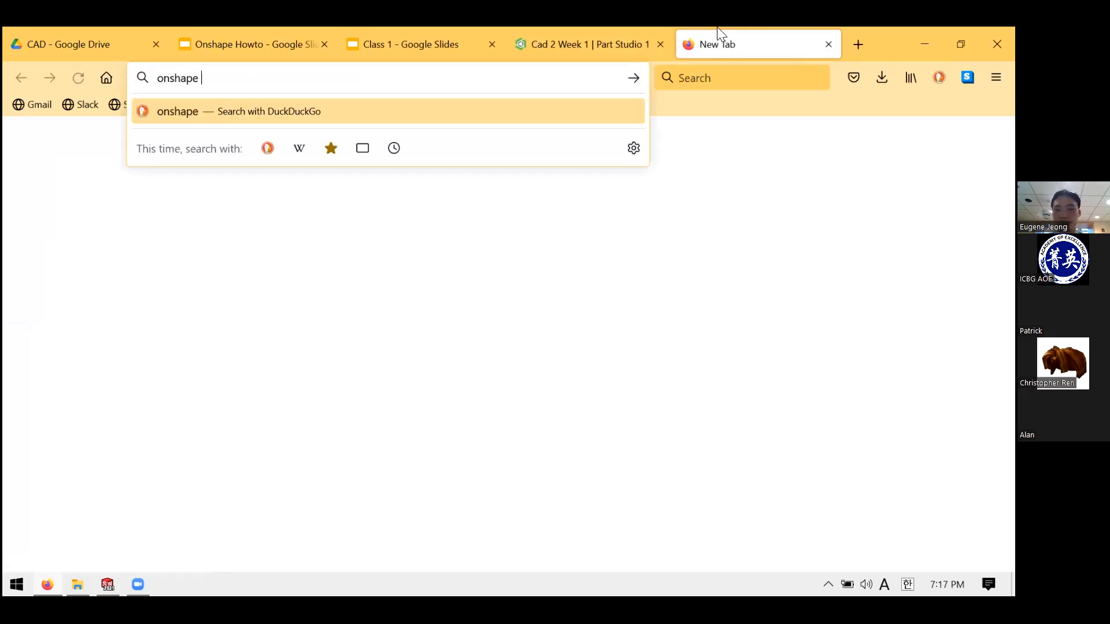
type("rectangle tool")
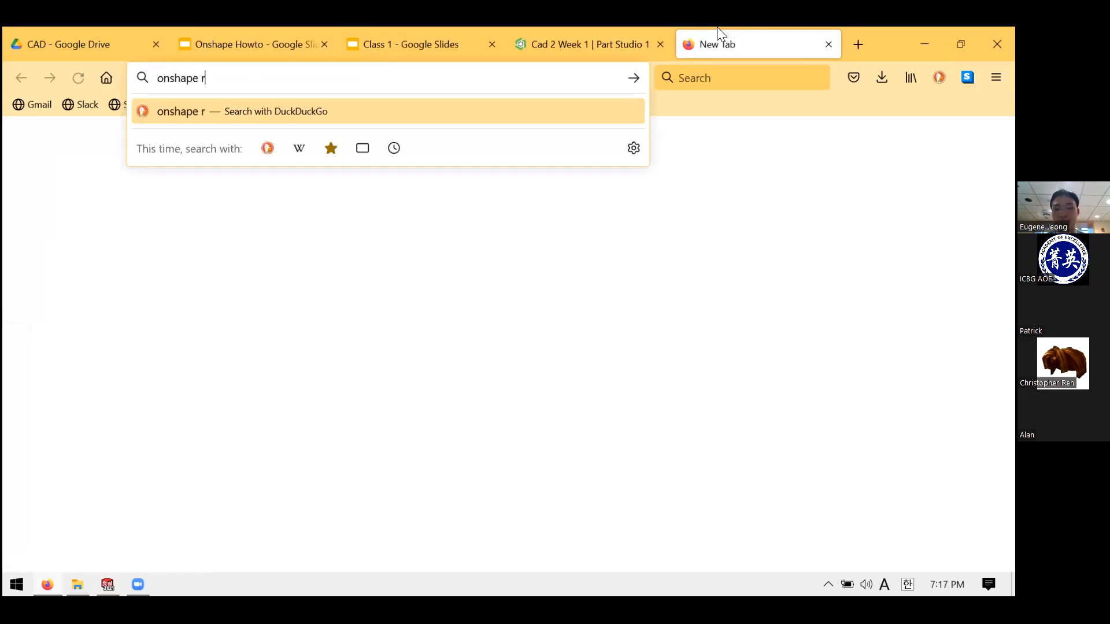
key("Return")
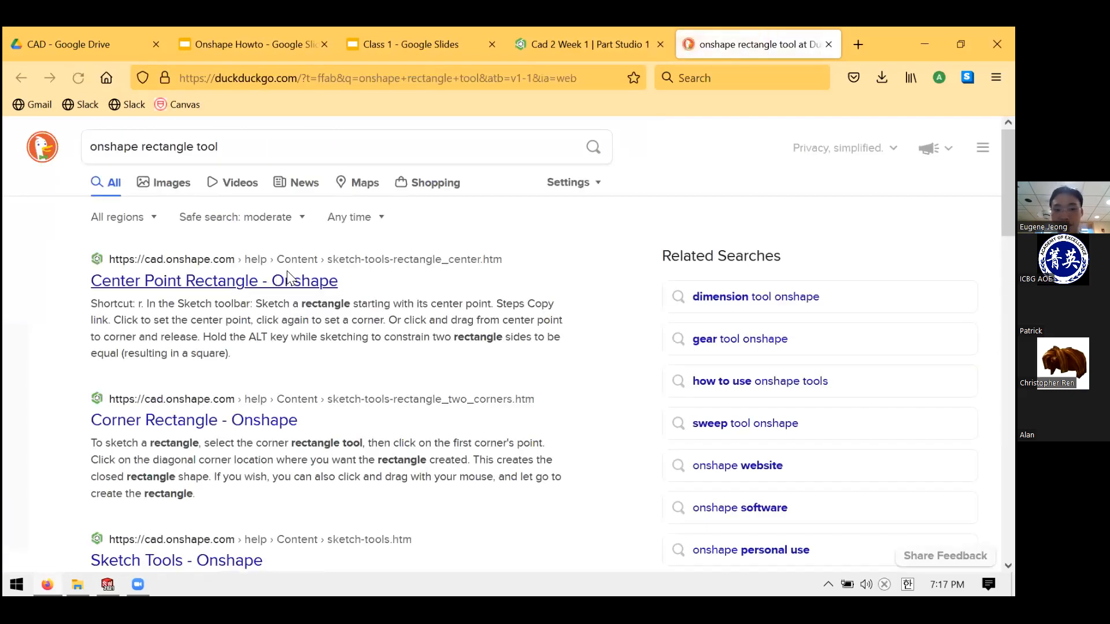
left_click(278, 281)
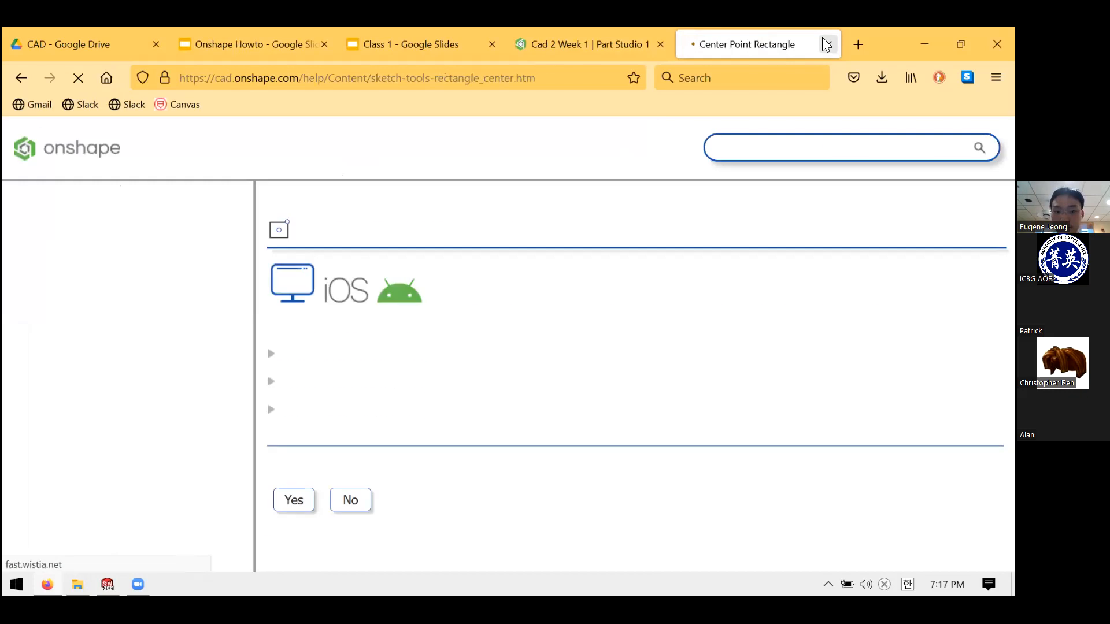
key("ctrl+w")
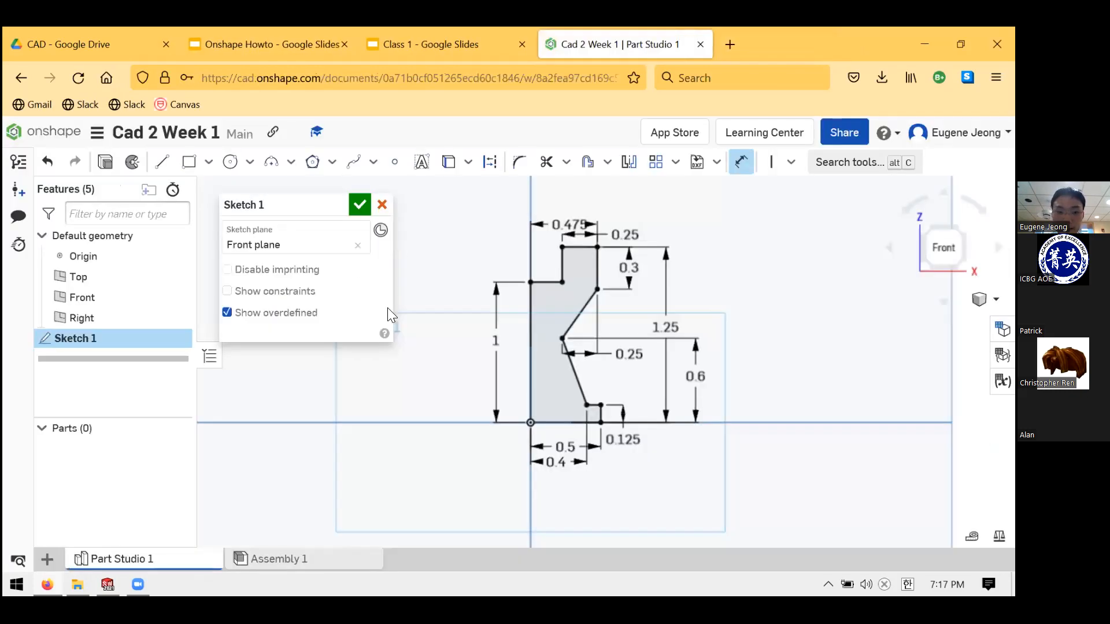
- Accept Sketch 1, reopen it with Edit, and accept it again
left_click(359, 205)
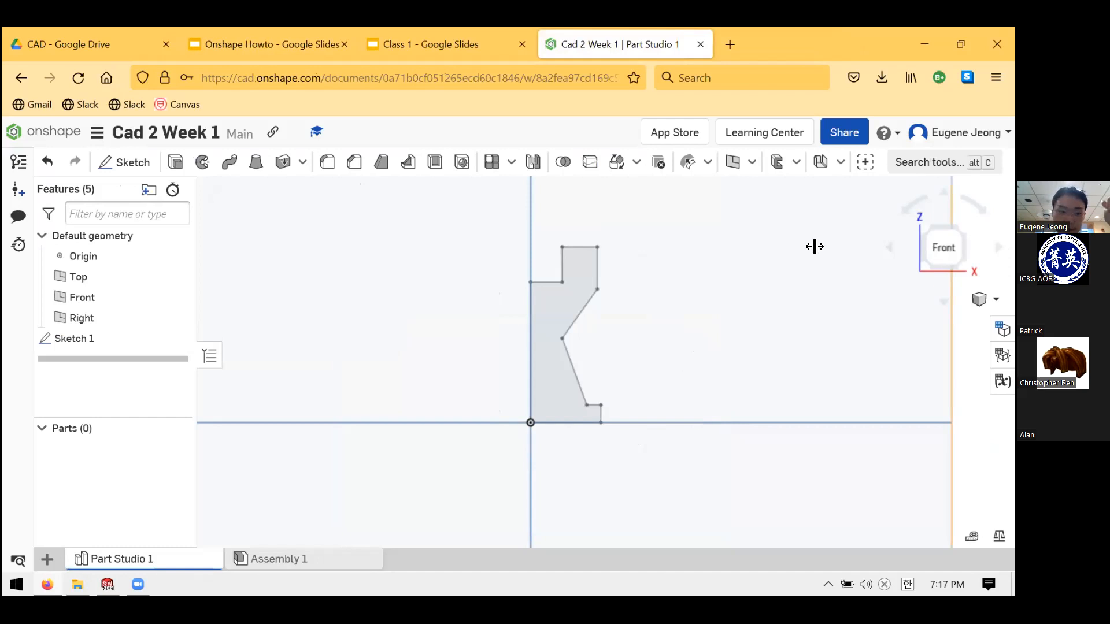
right_click(130, 340)
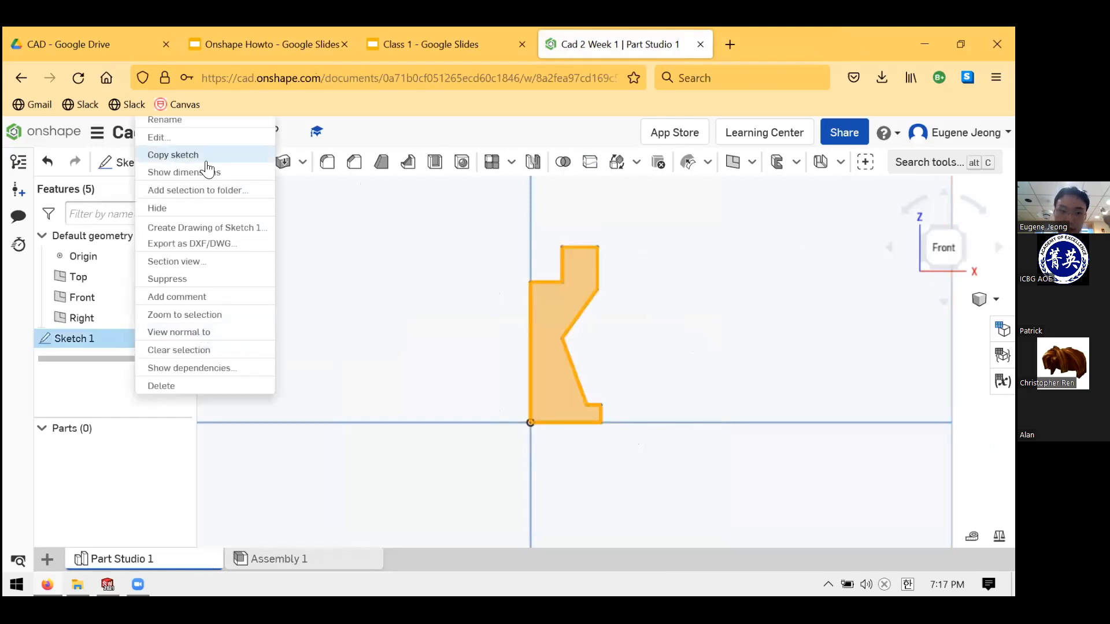
left_click(209, 137)
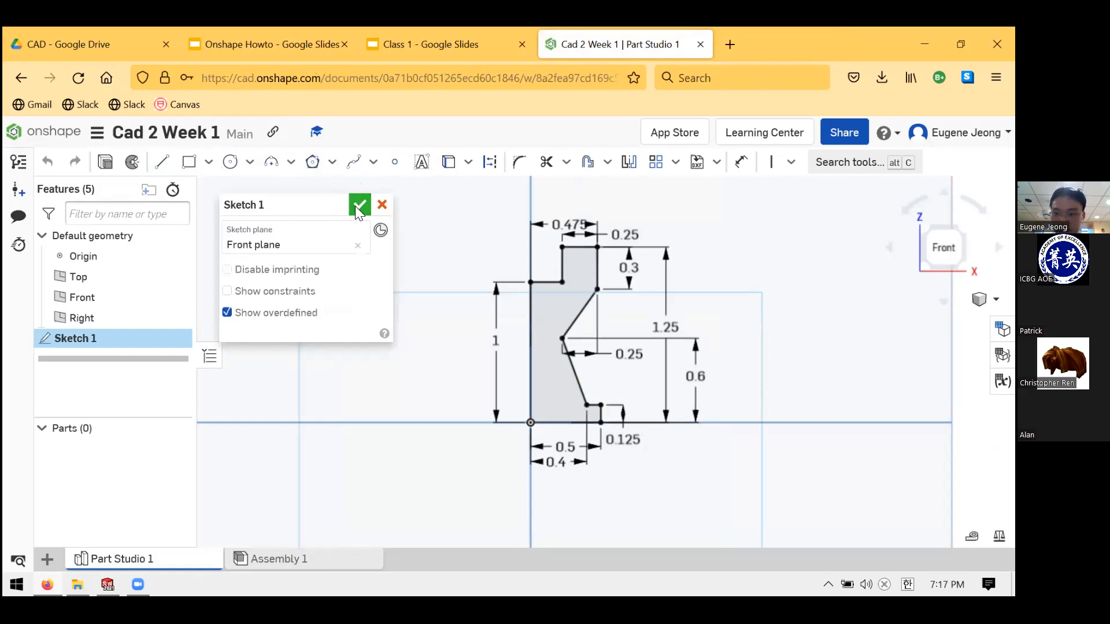
left_click(358, 205)
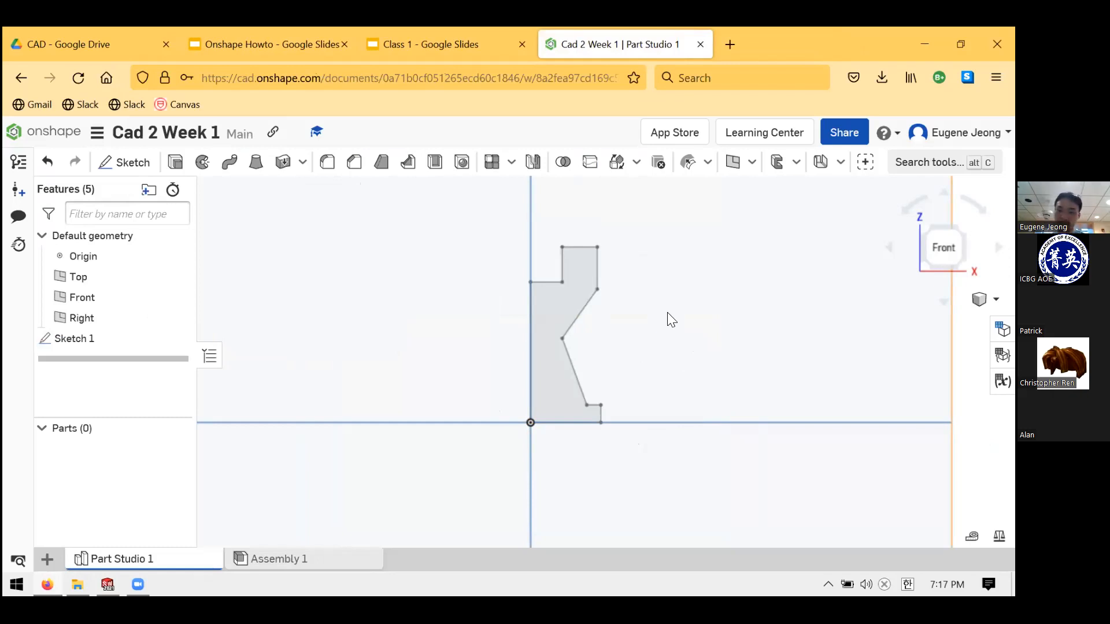
- Create Revolve 1 from the rook profile region, using the vertical sketch edge as the axis
left_click(207, 172)
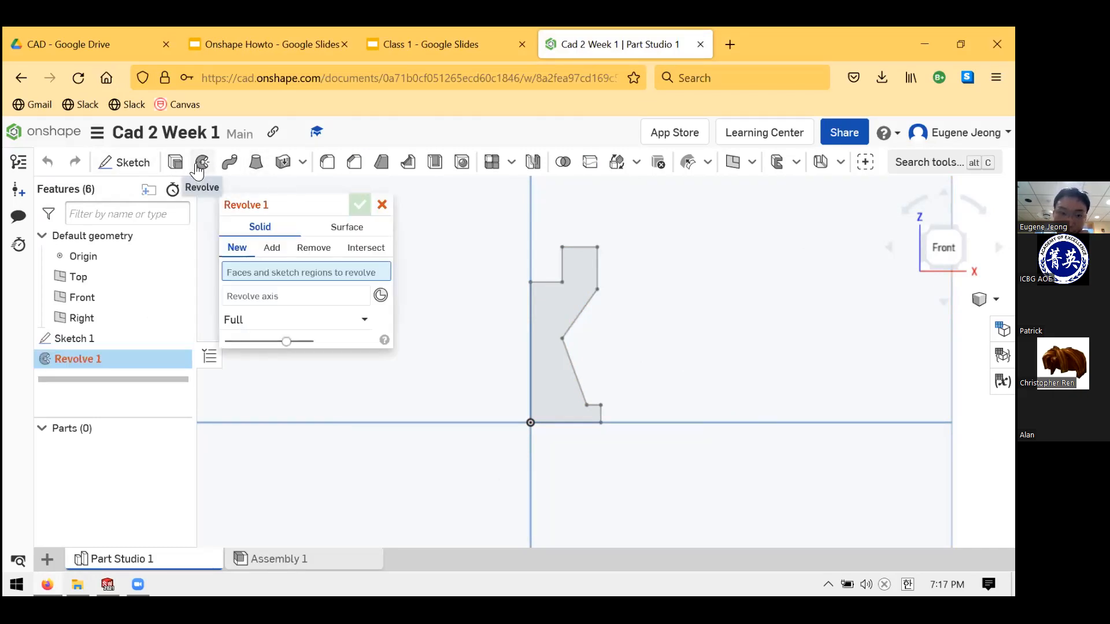
mouse_move(296, 194)
left_mouse_down()
mouse_move(262, 201)
mouse_move(281, 207)
mouse_move(294, 189)
left_mouse_up()
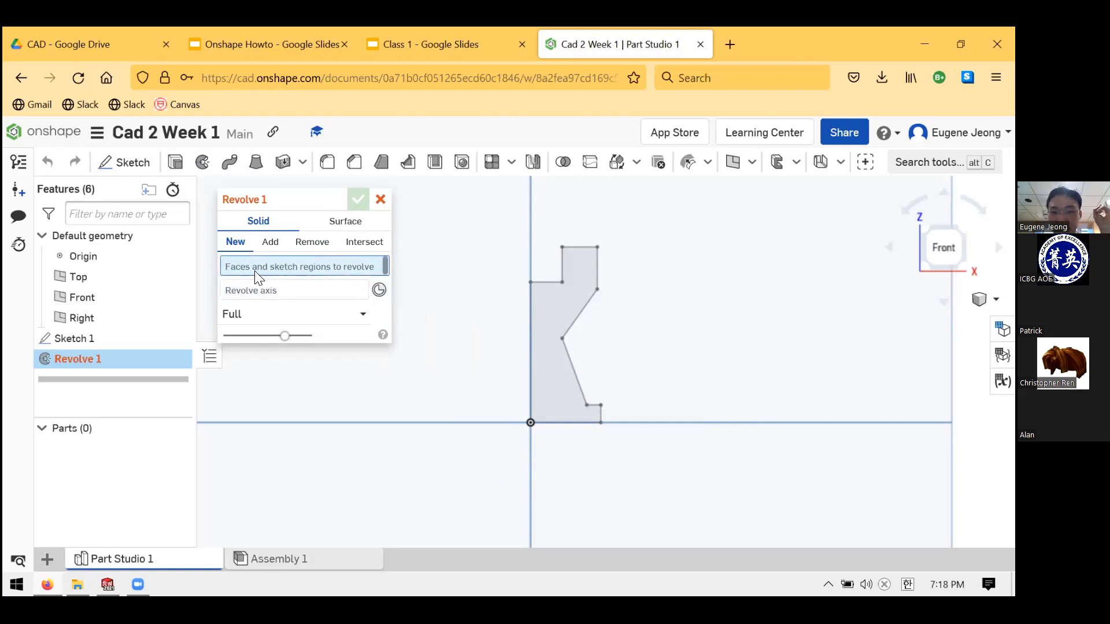
left_click(535, 309)
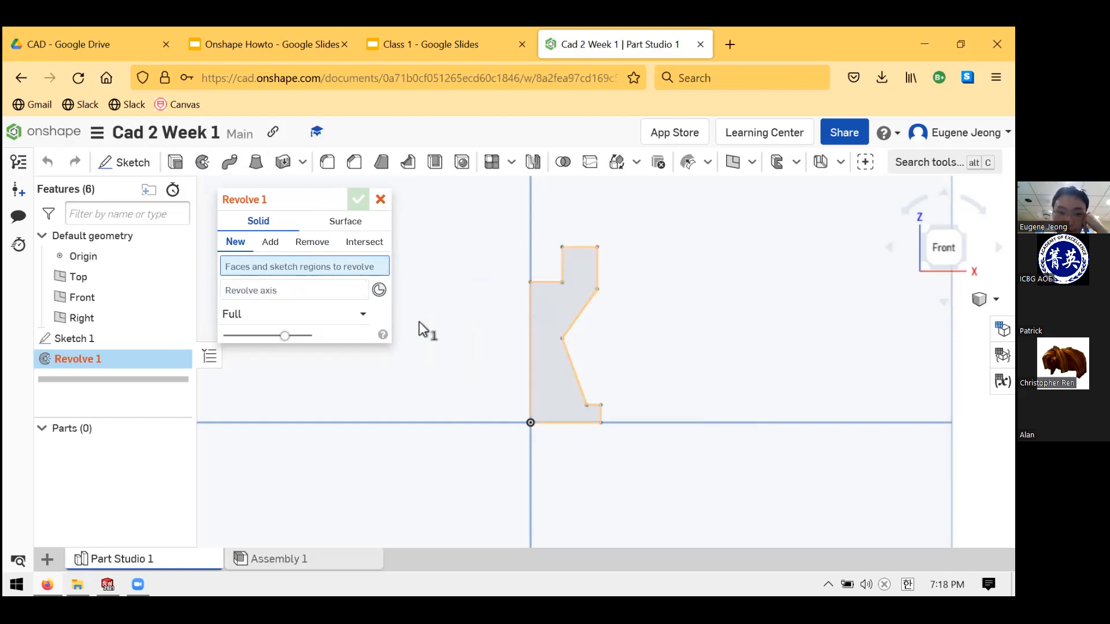
left_click(310, 310)
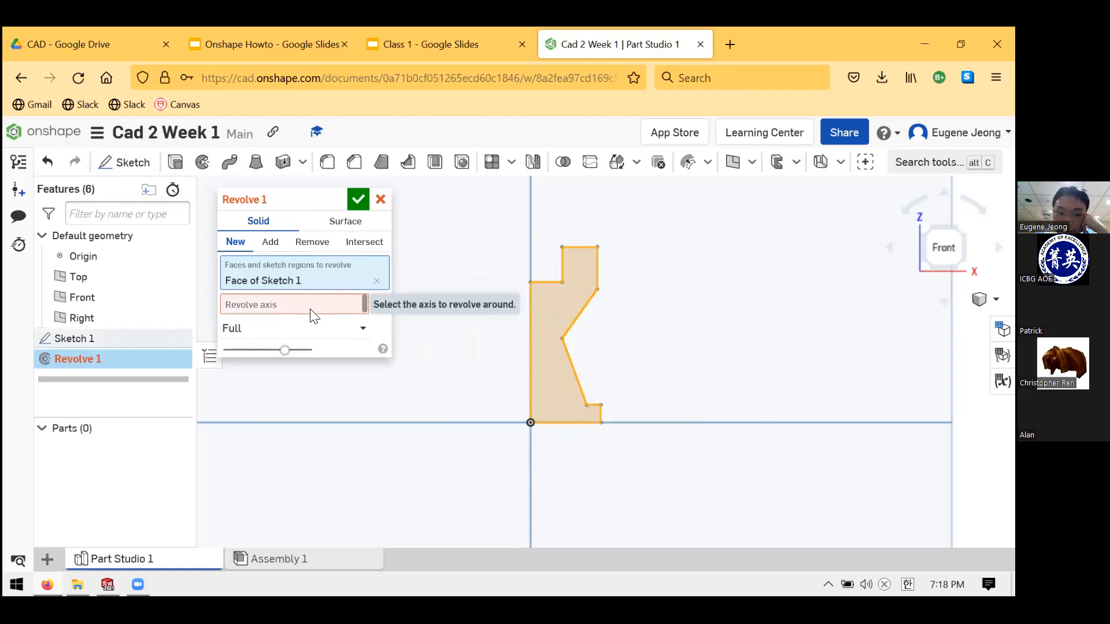
left_click(312, 316)
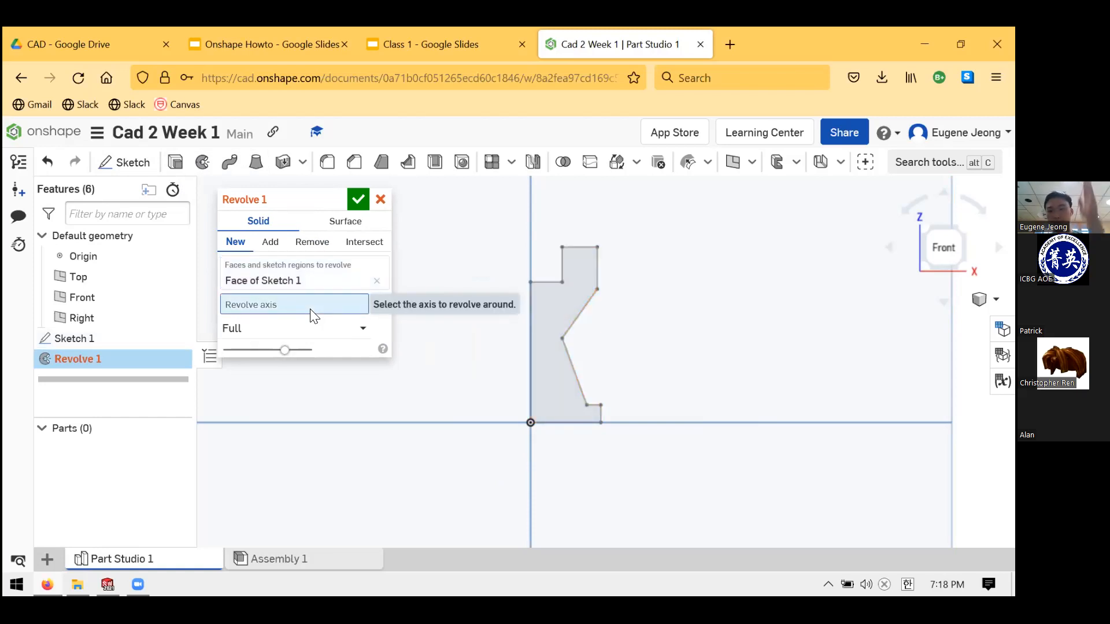
left_click(530, 301)
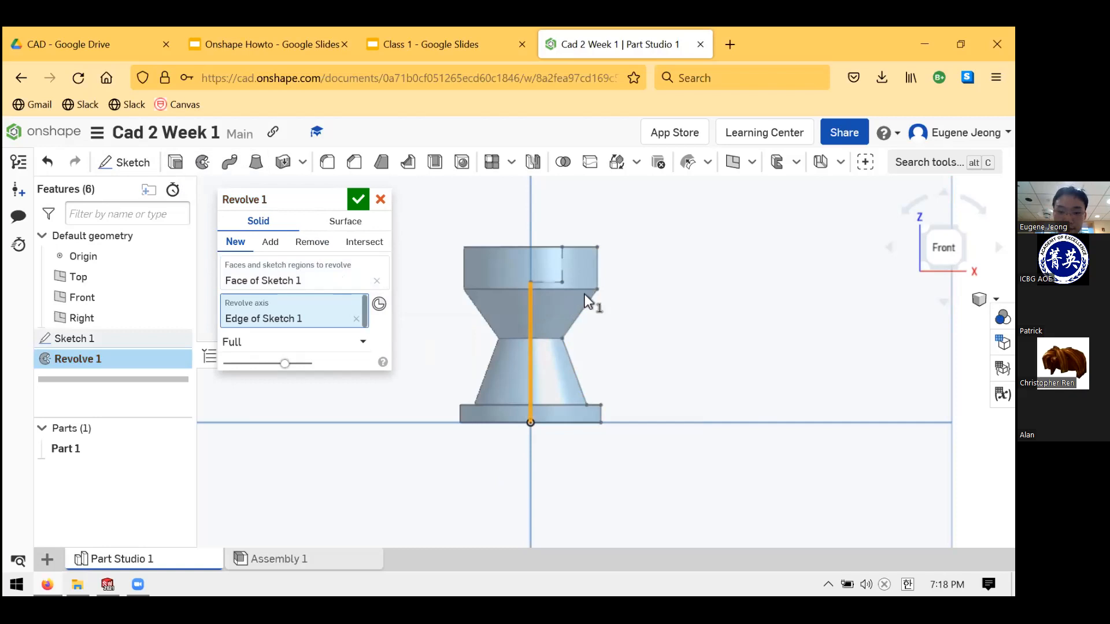
scroll(568, 292, "up", 1)
scroll(500, 276, "down", 3)
scroll(503, 278, "up", 2)
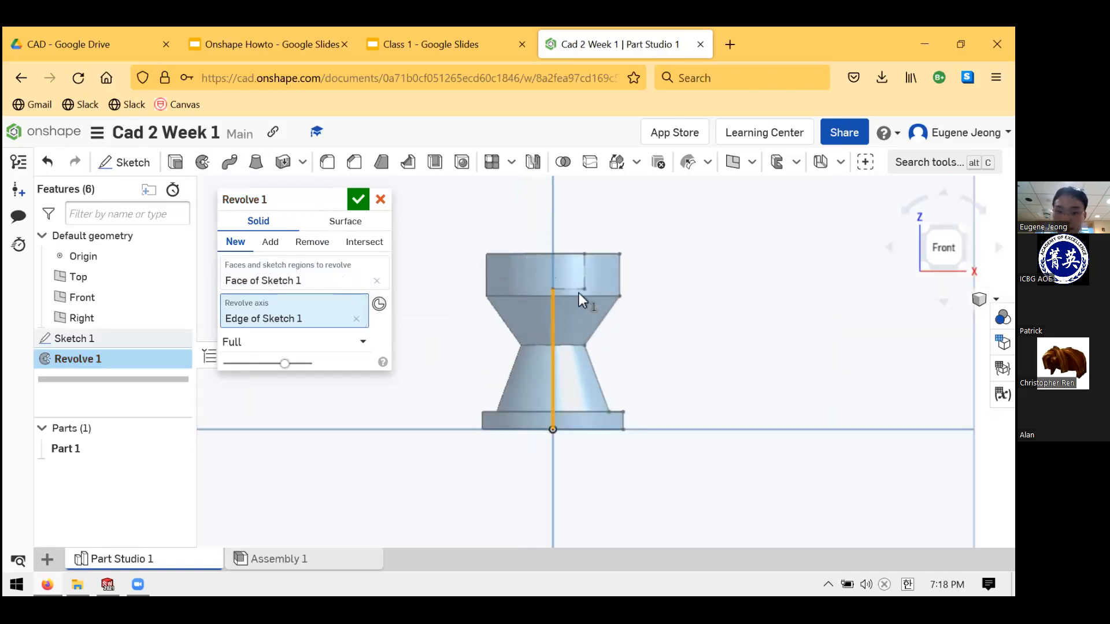
right_click_drag(626, 302, 582, 252)
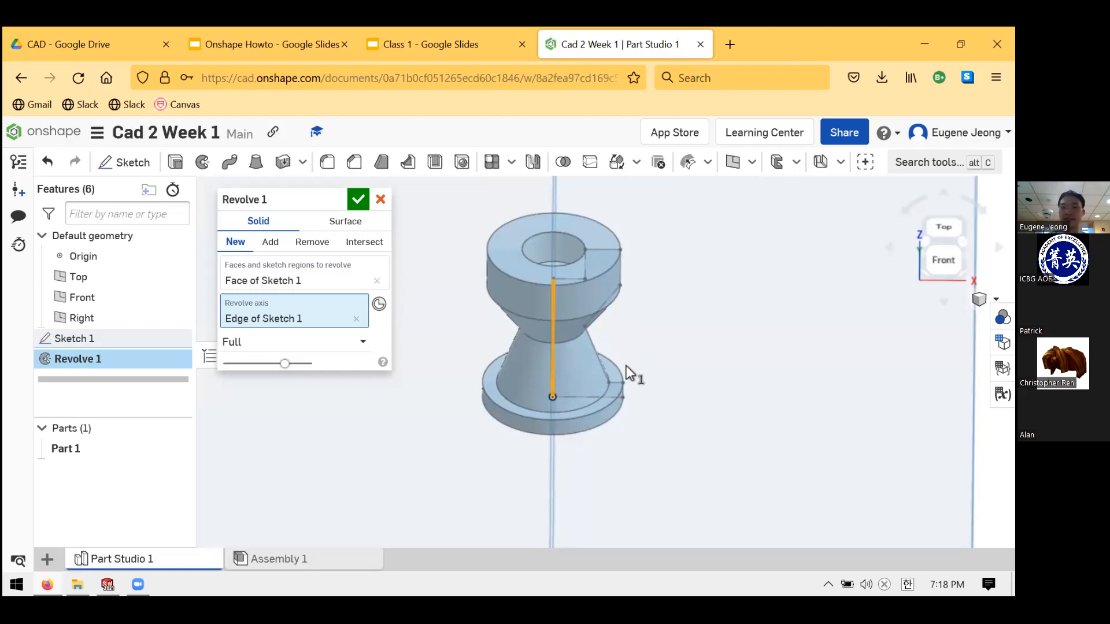
left_click(366, 199)
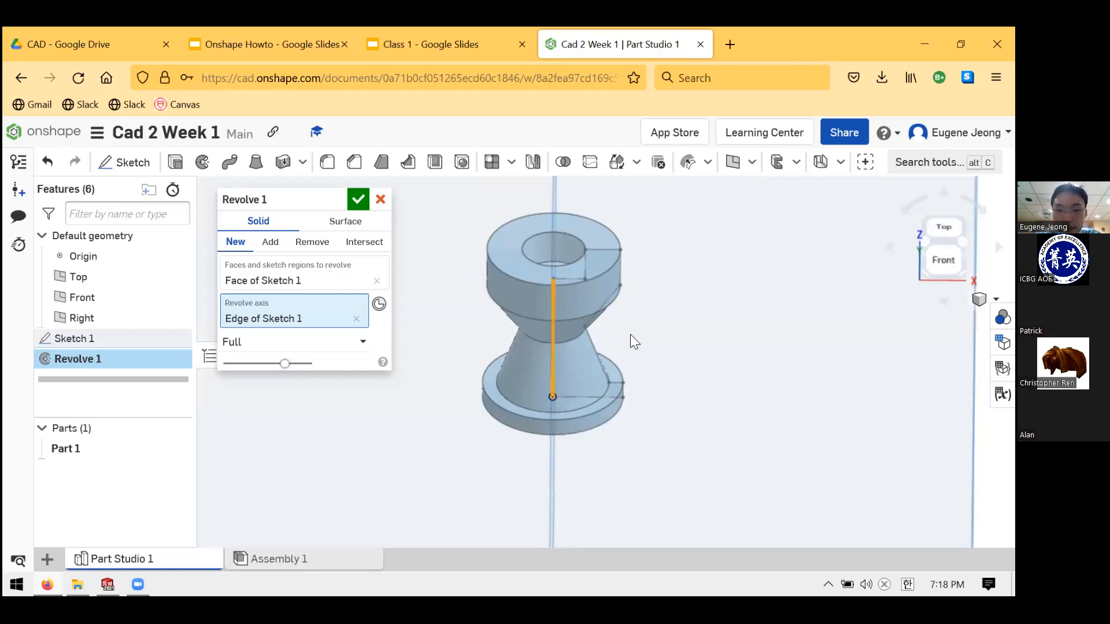
right_click_drag(652, 336, 756, 355)
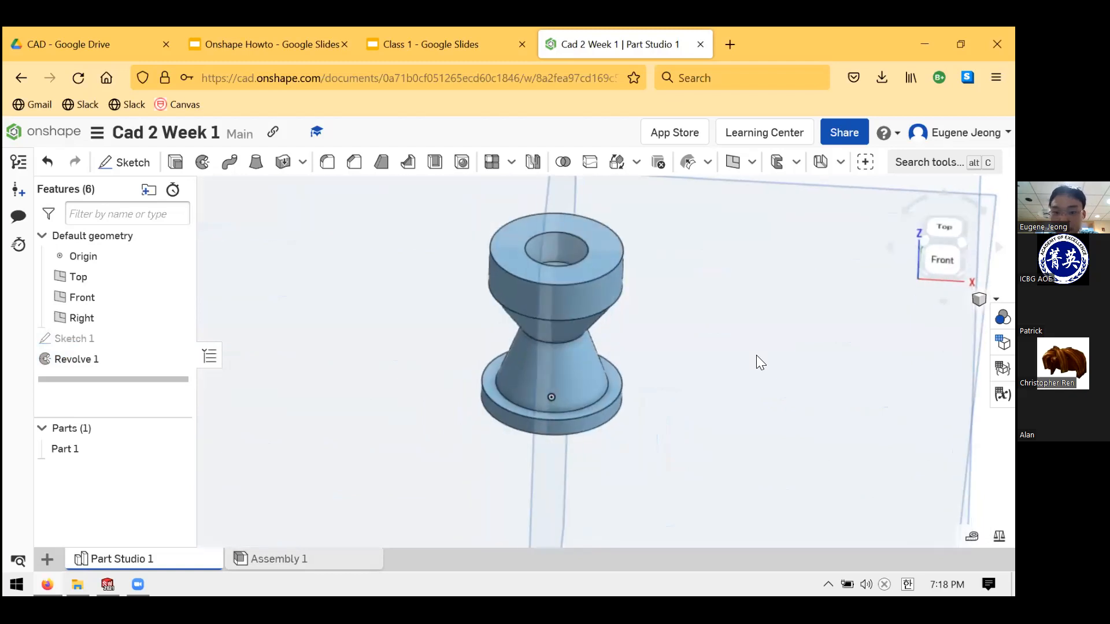
- Inspect the revolved rook from the front and top, then bring up the Class 1 slides
right_click_drag(595, 327, 715, 338)
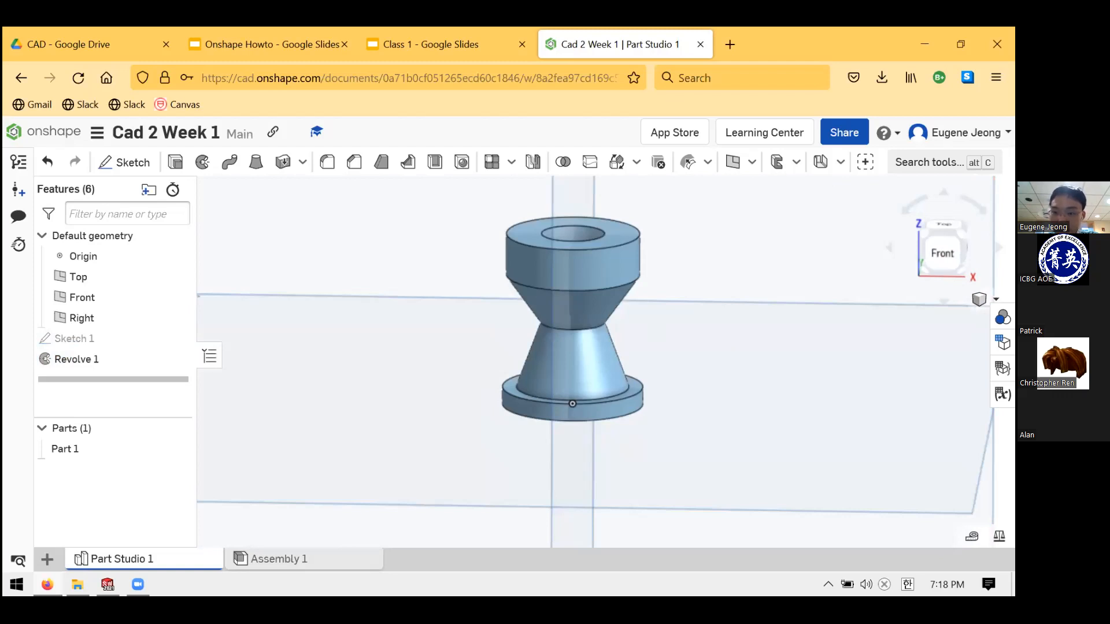
left_click(942, 253)
left_click_drag(921, 249, 929, 249)
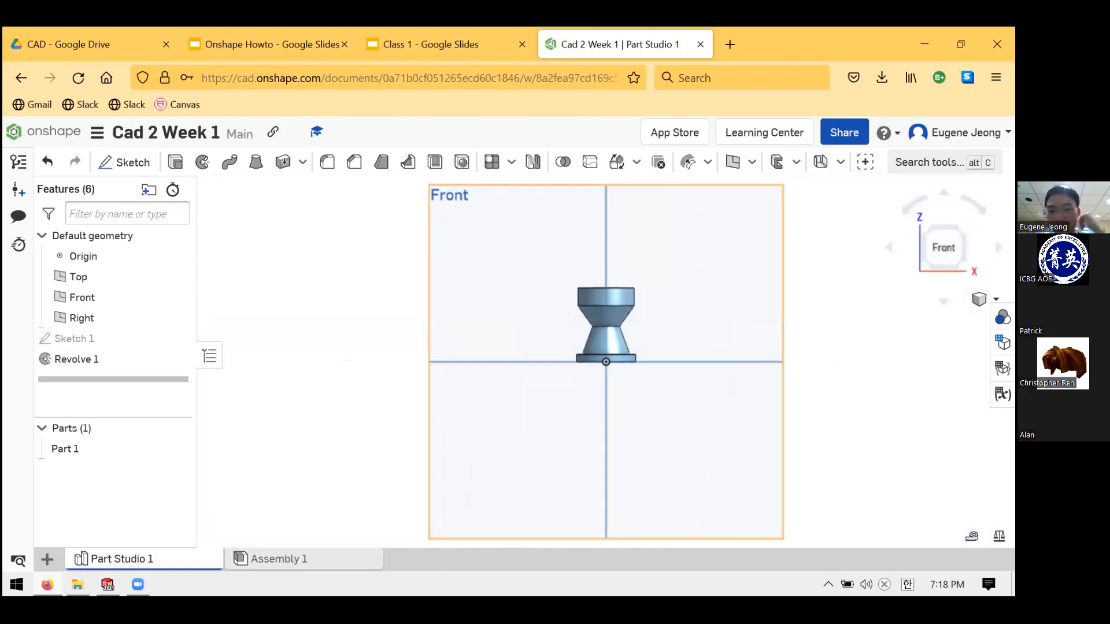
right_click_drag(694, 352, 697, 410)
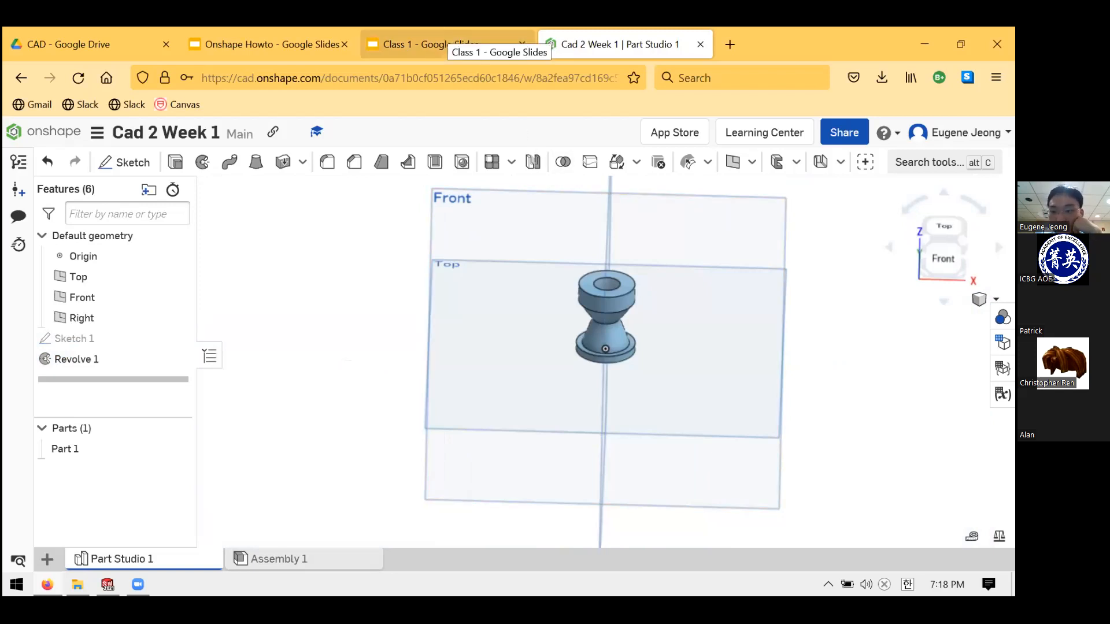
right_click_drag(652, 353, 607, 231)
left_click(451, 44)
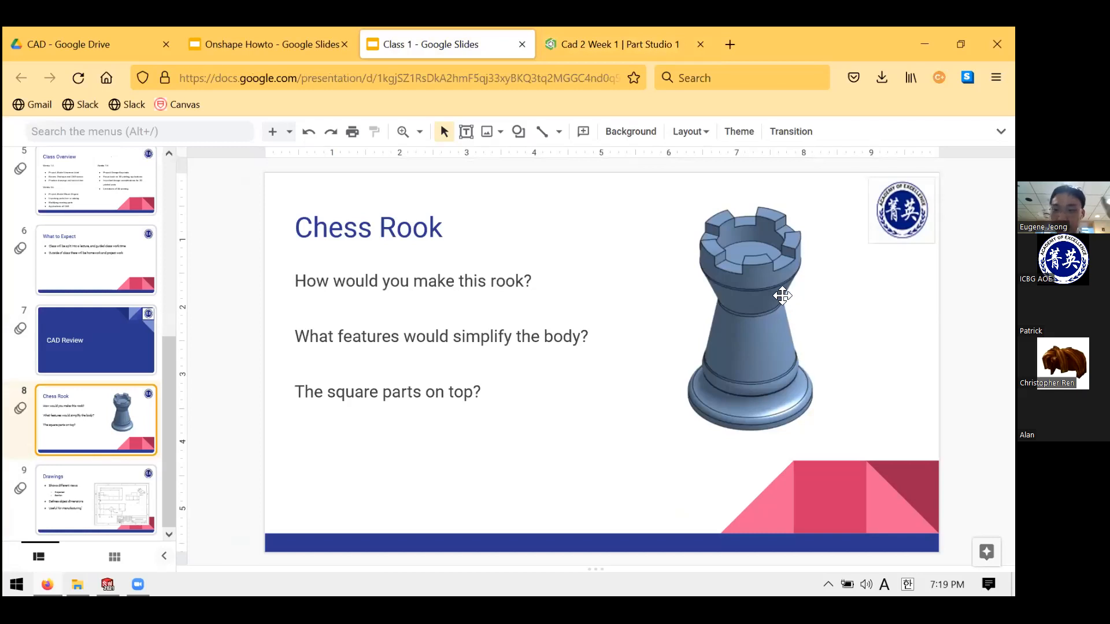
- Return to the Onshape Part Studio and orbit the revolved rook to a new angle
left_click(614, 30)
scroll(580, 256, "up", 3)
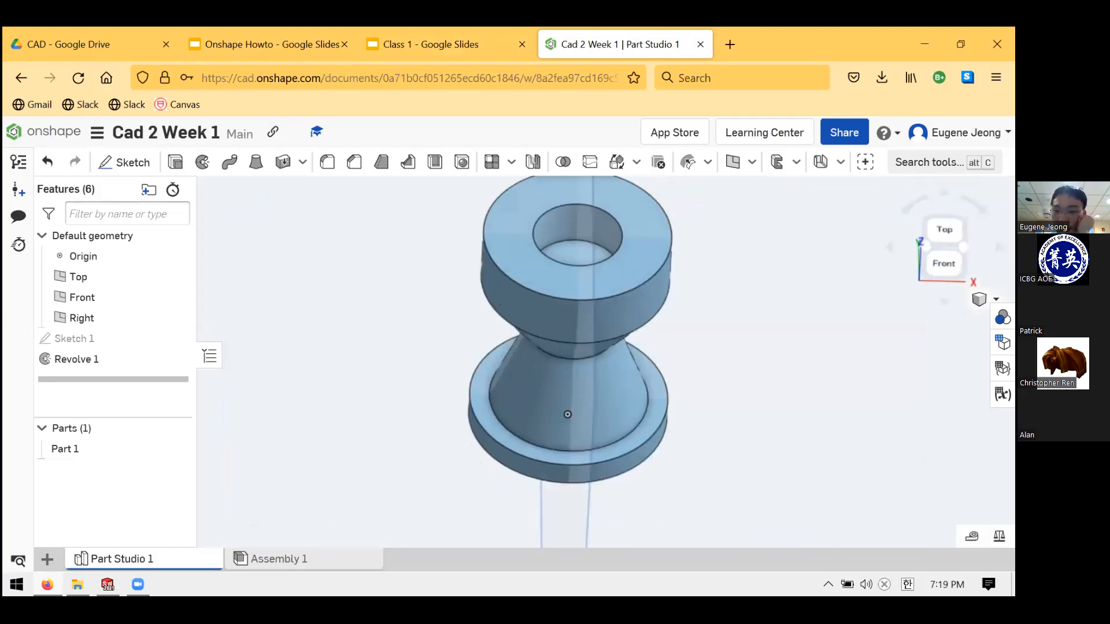
right_click_drag(629, 278, 566, 148)
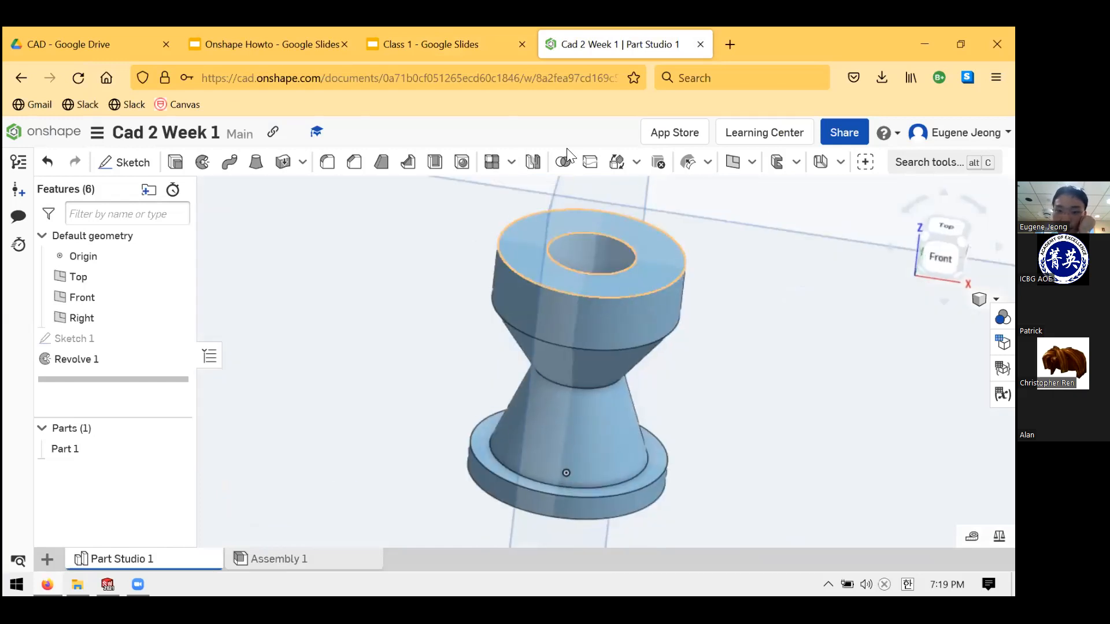
- Check the rook picture on the Chess Rook slide, then return to Onshape and select Sketch 1
left_click(470, 34)
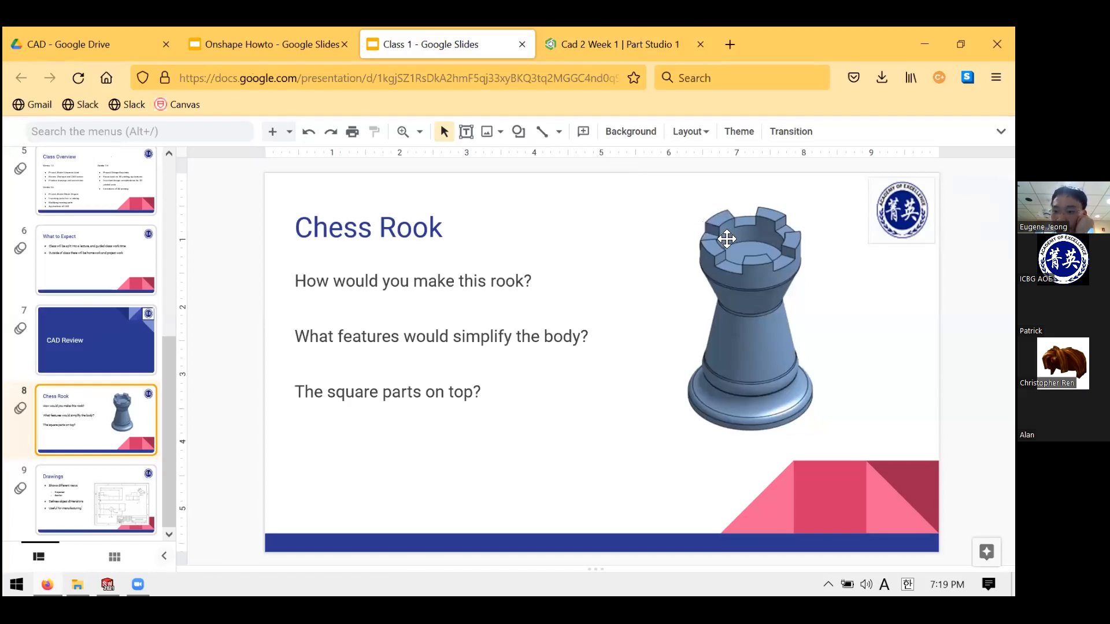
right_click(813, 302)
left_click(740, 446)
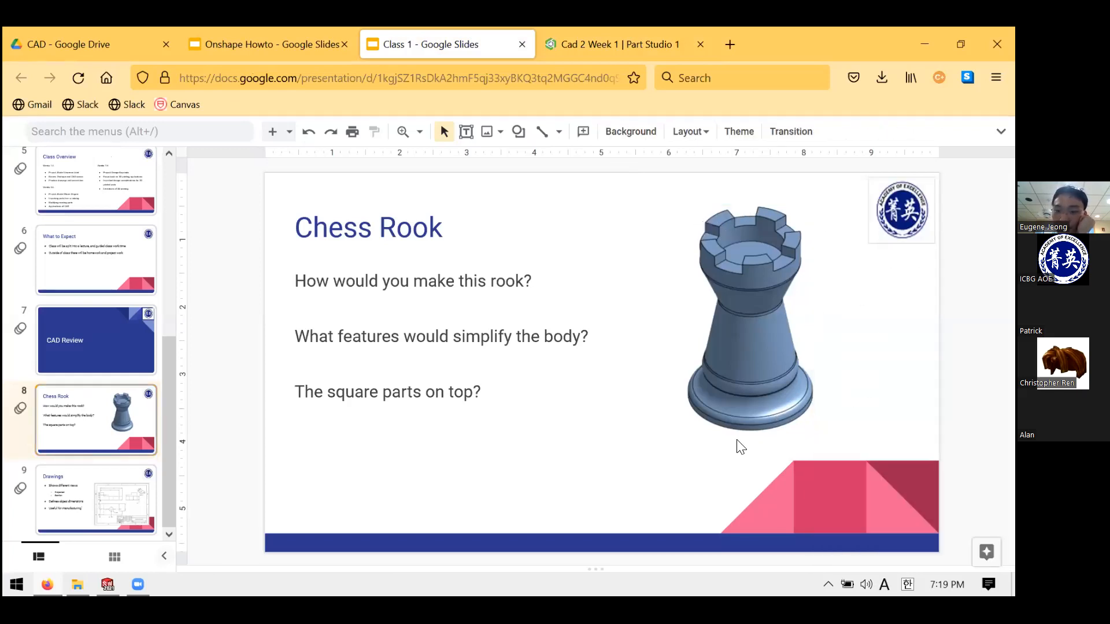
left_click(612, 36)
left_click(73, 338)
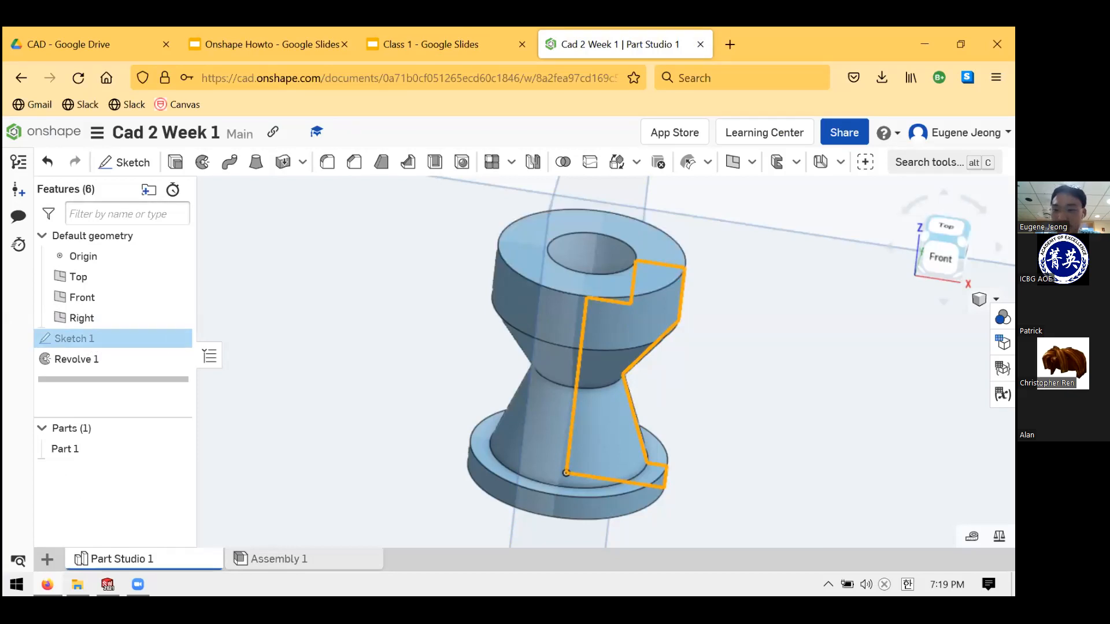
left_click(737, 292)
scroll(737, 293, "down", 5)
left_click(423, 248)
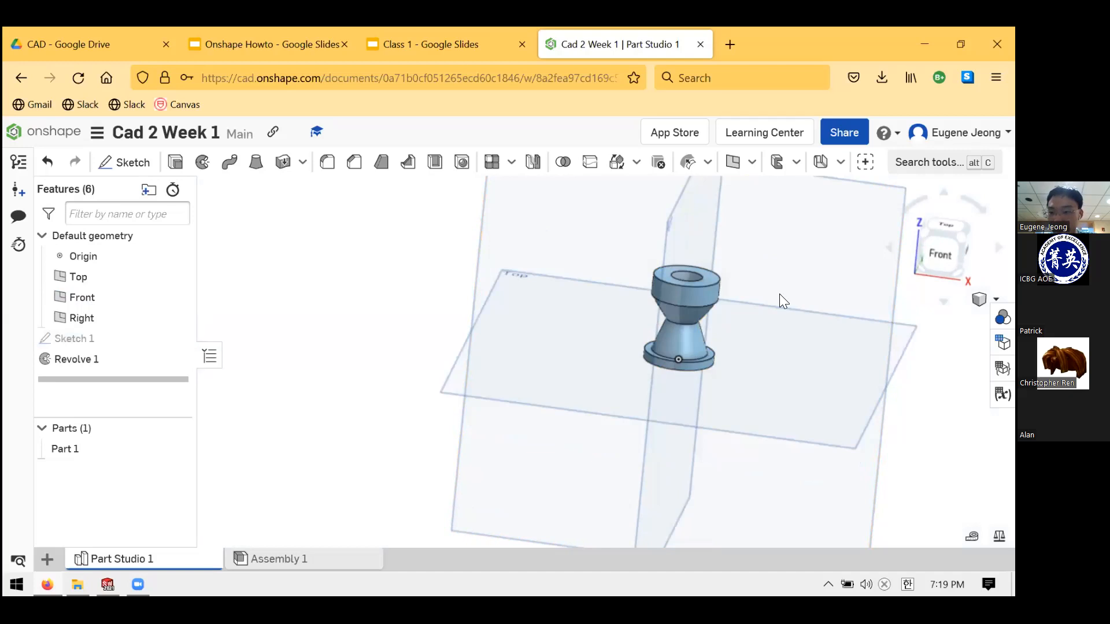
left_click(945, 226)
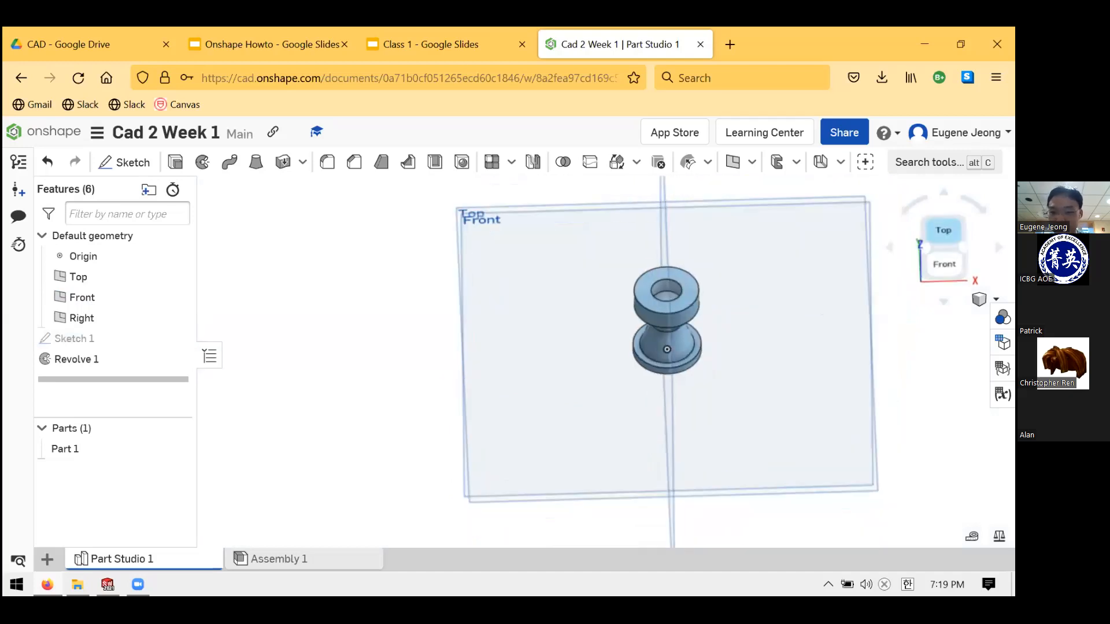
scroll(611, 341, "up", 3)
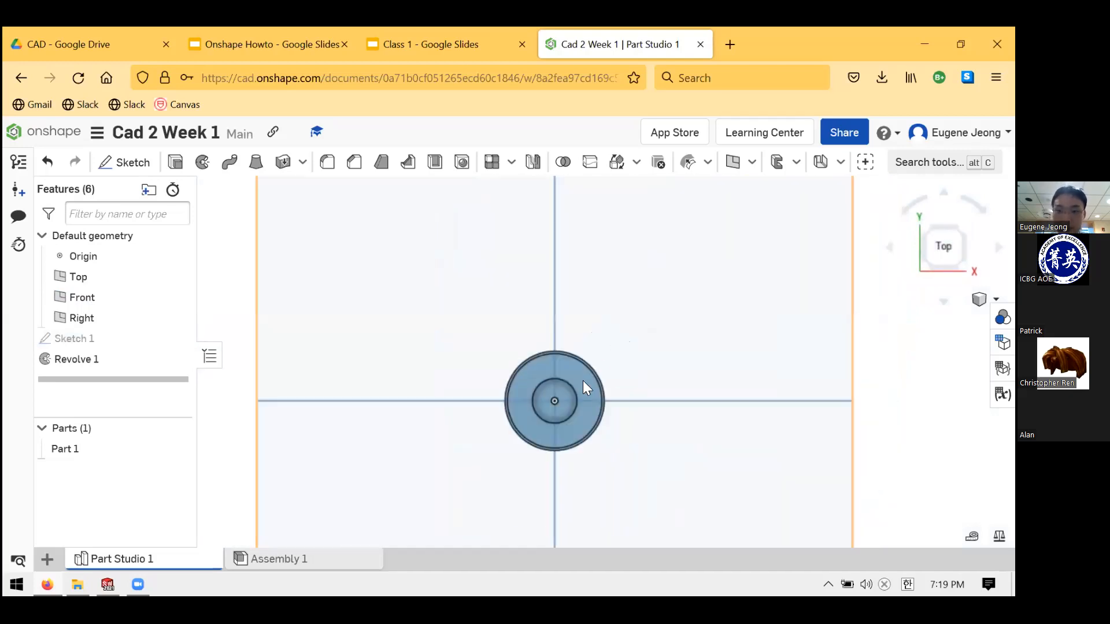
scroll(581, 376, "up", 1)
scroll(570, 378, "up", 2)
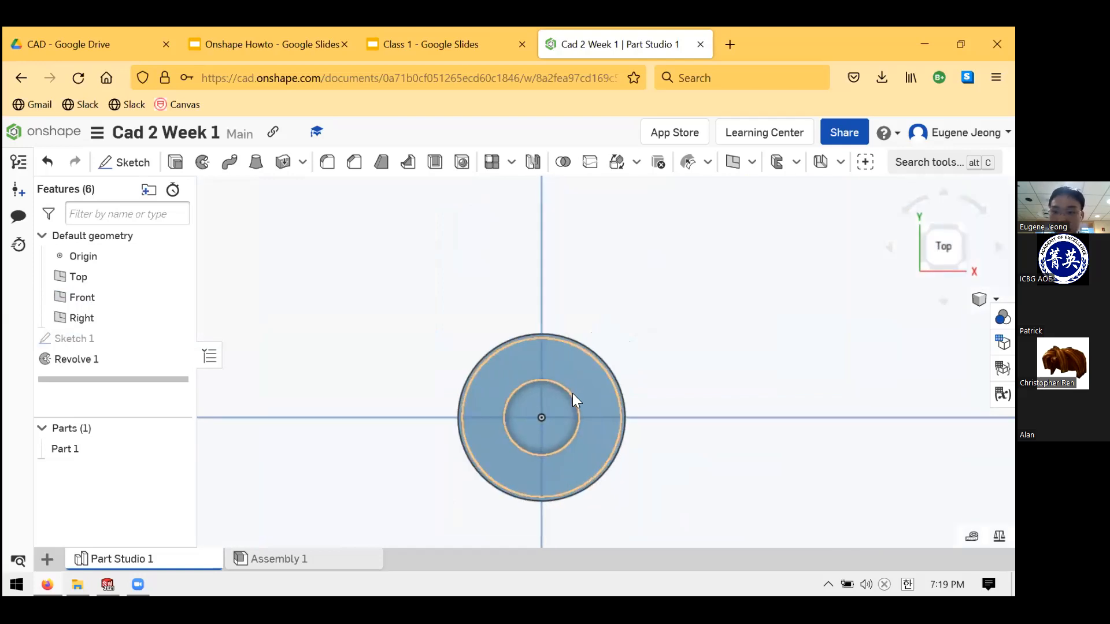
mouse_move(609, 423)
right_mouse_down()
mouse_move(633, 399)
mouse_move(631, 380)
mouse_move(615, 422)
right_mouse_up()
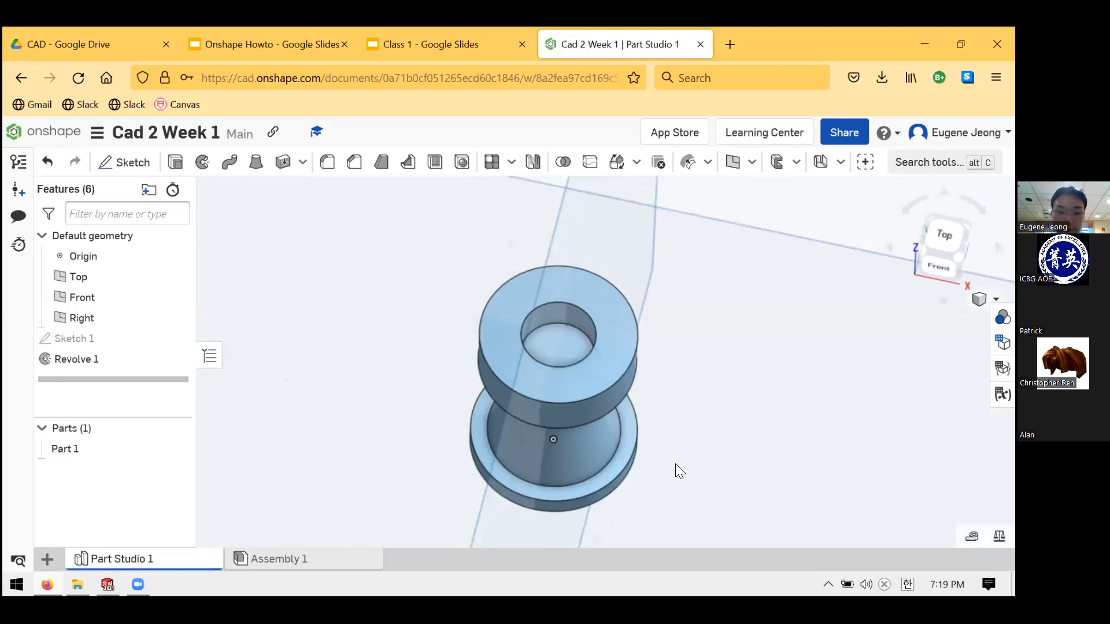
key("ctrl+5")
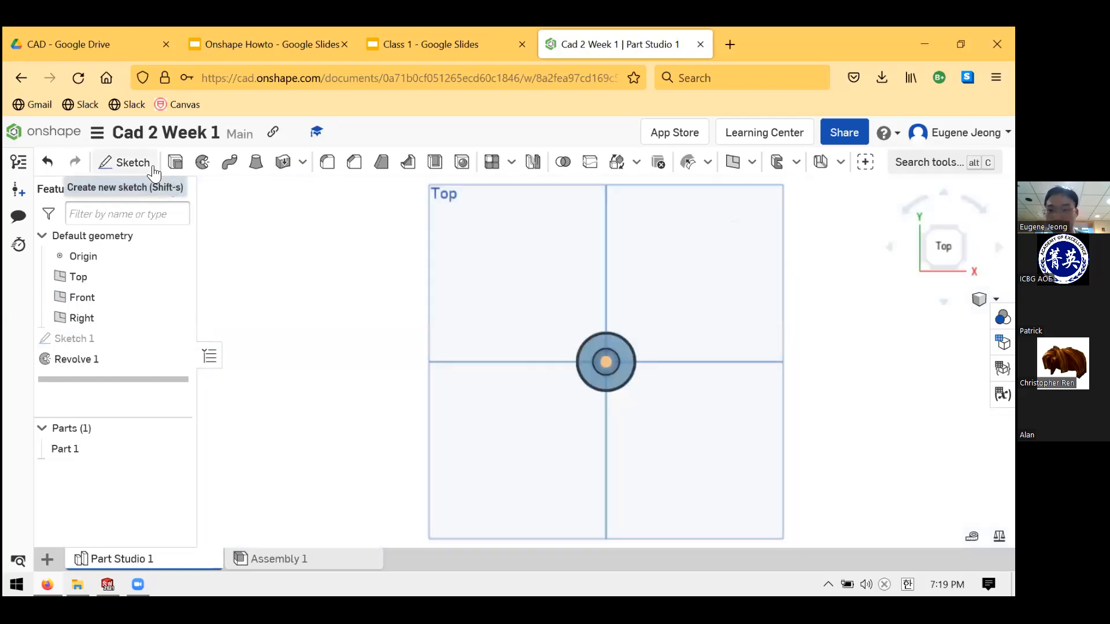
mouse_move(315, 315)
right_mouse_down()
mouse_move(319, 258)
mouse_move(311, 271)
mouse_move(335, 267)
right_mouse_up()
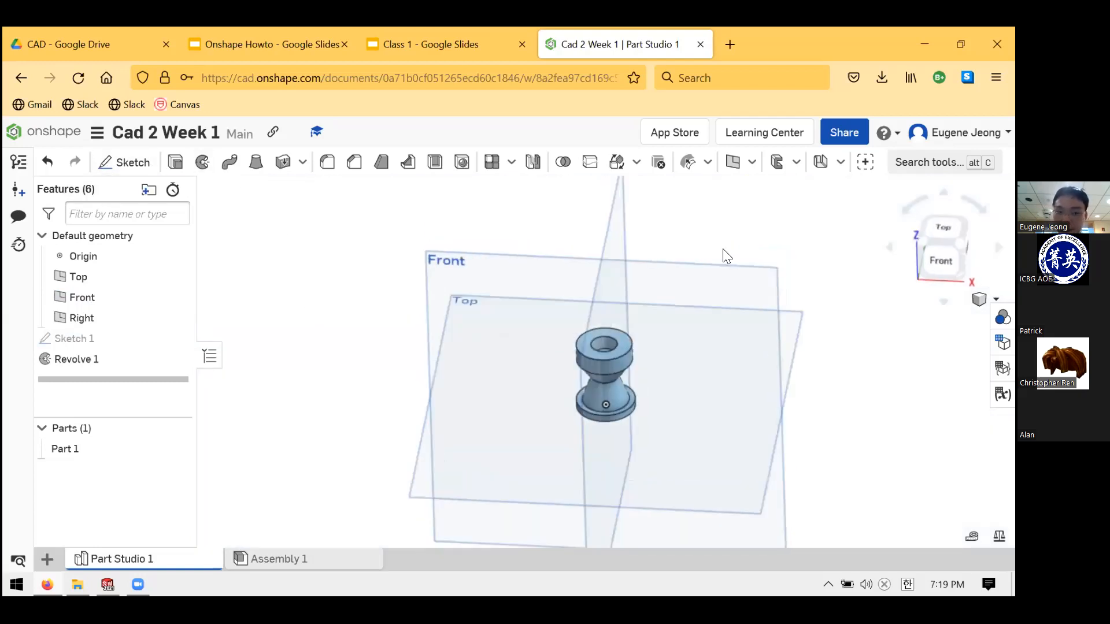
- Start Sketch 2 on the rook's flat top face and view it normal
left_click(131, 168)
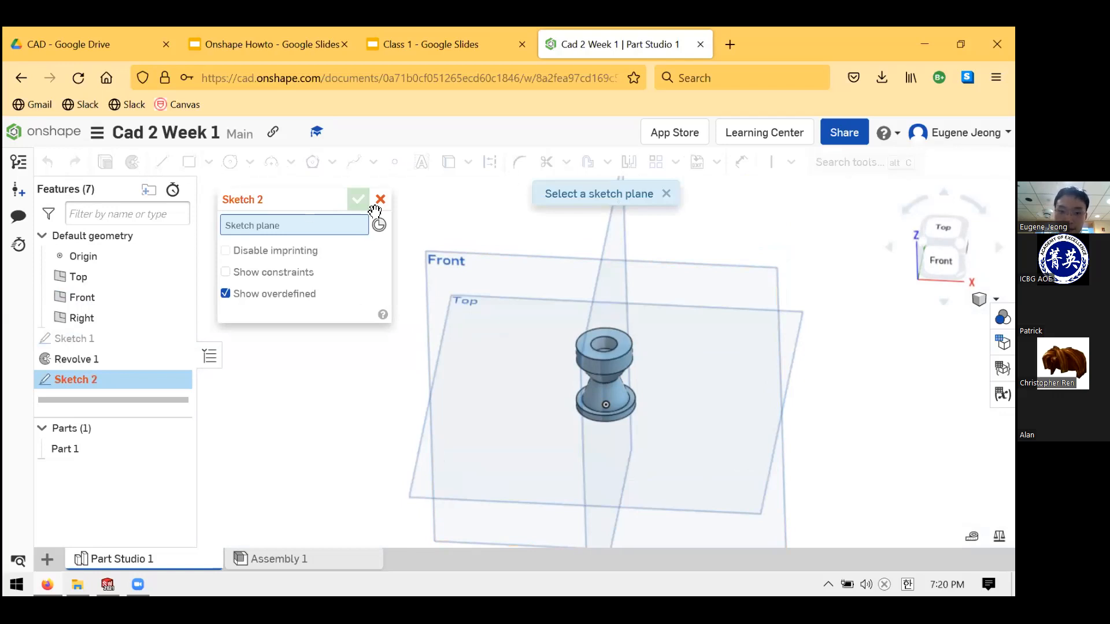
mouse_move(362, 267)
left_mouse_down()
mouse_move(345, 258)
mouse_move(324, 204)
mouse_move(295, 190)
left_mouse_up()
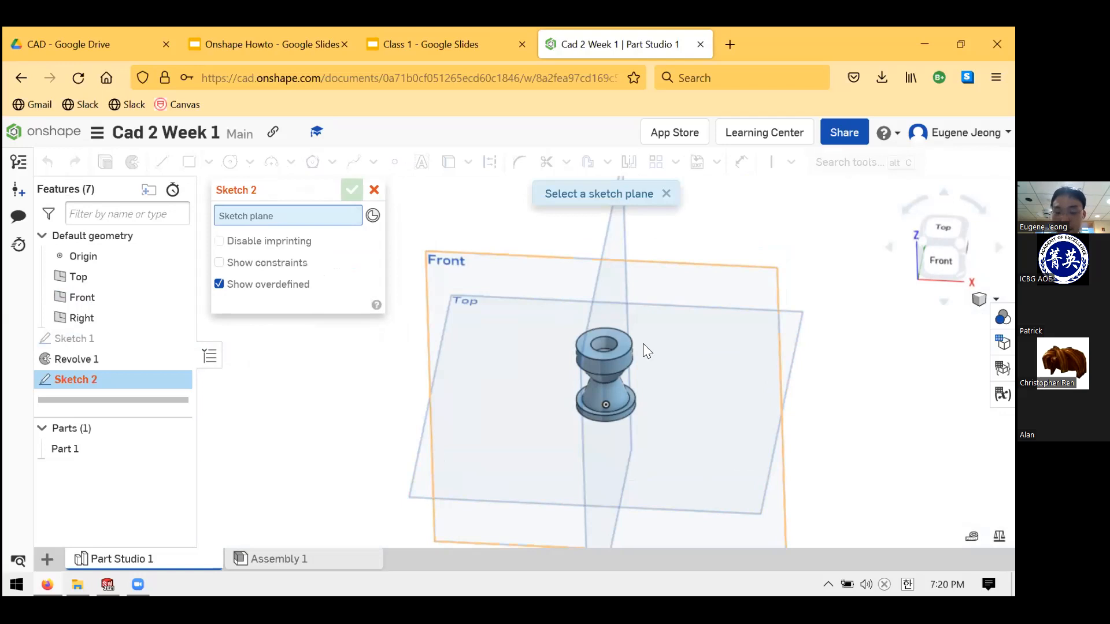
scroll(643, 344, "up", 3)
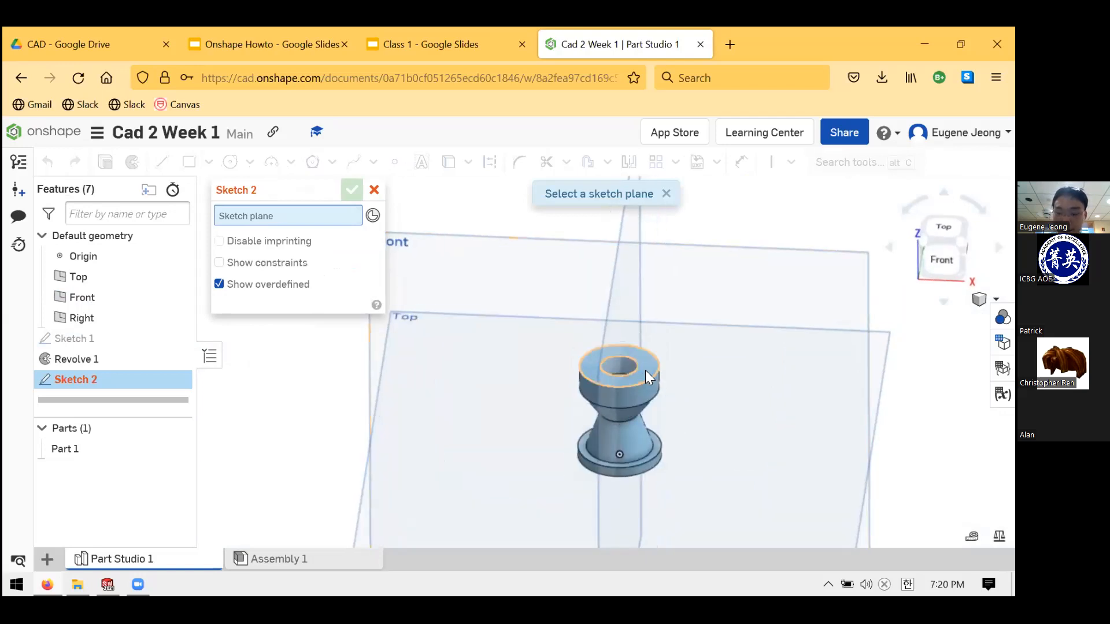
scroll(645, 370, "up", 3)
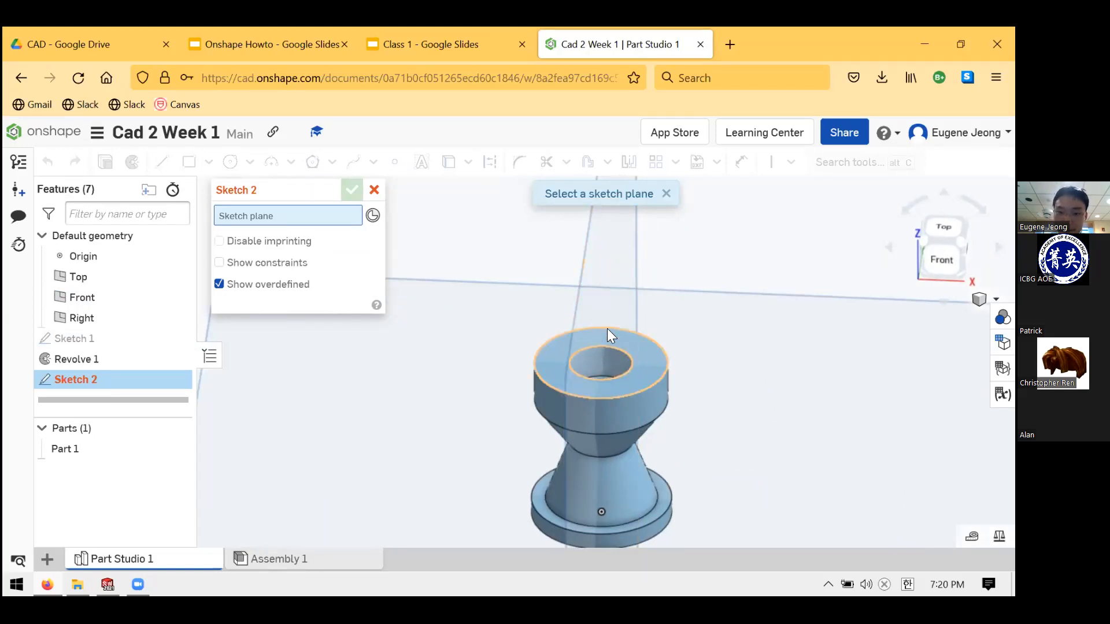
left_click(652, 353)
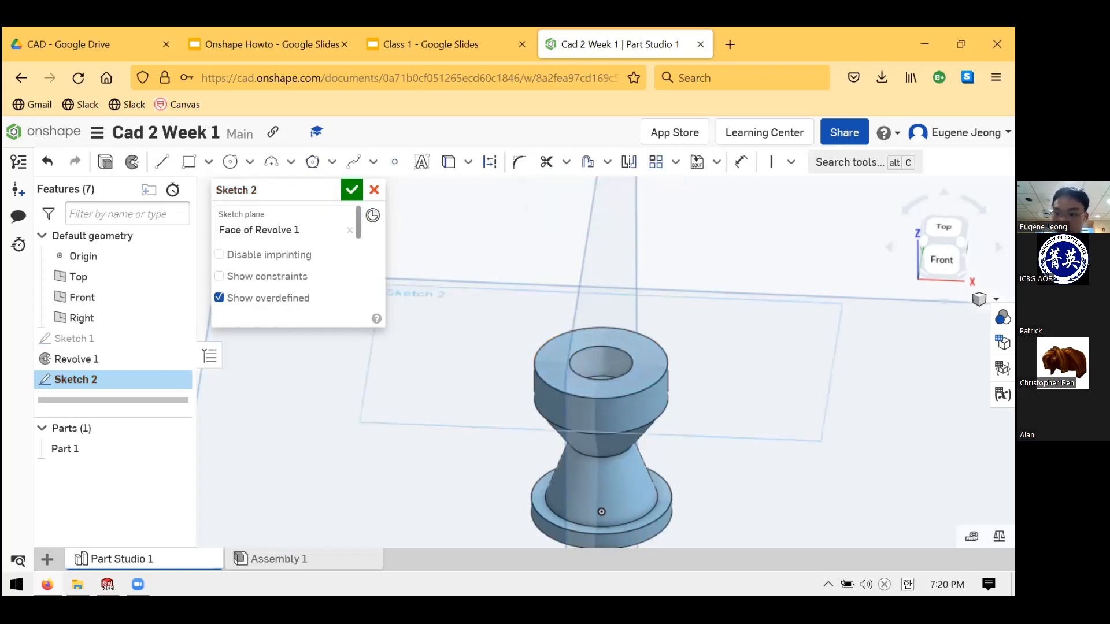
key("n")
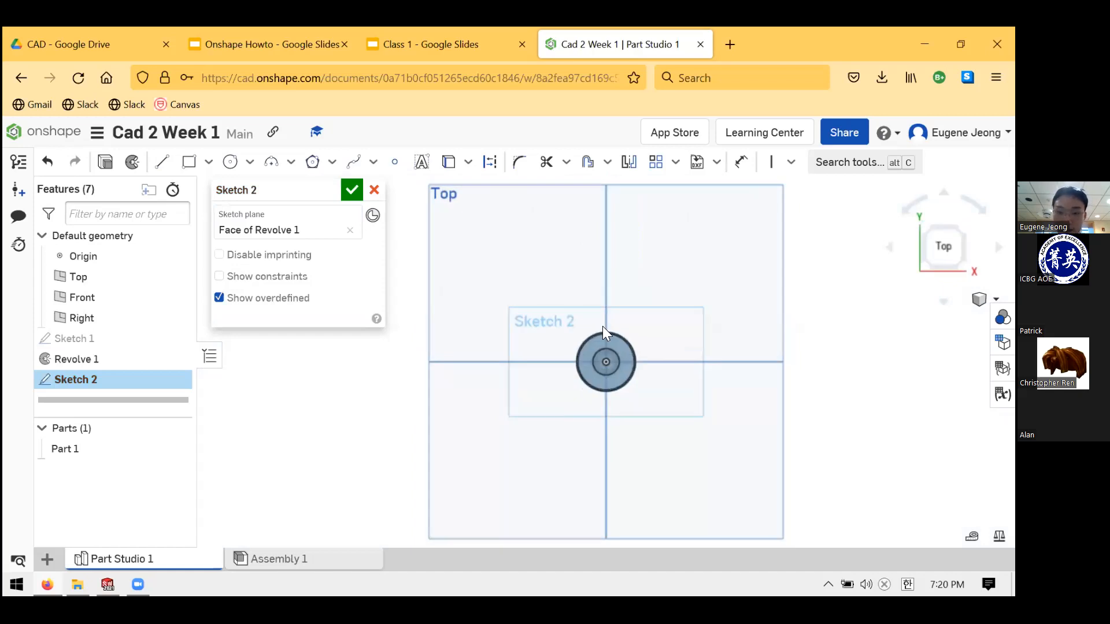
- Orbit around the part, snap back normal to the sketch plane, then tilt to 3D
scroll(749, 363, "up", 2)
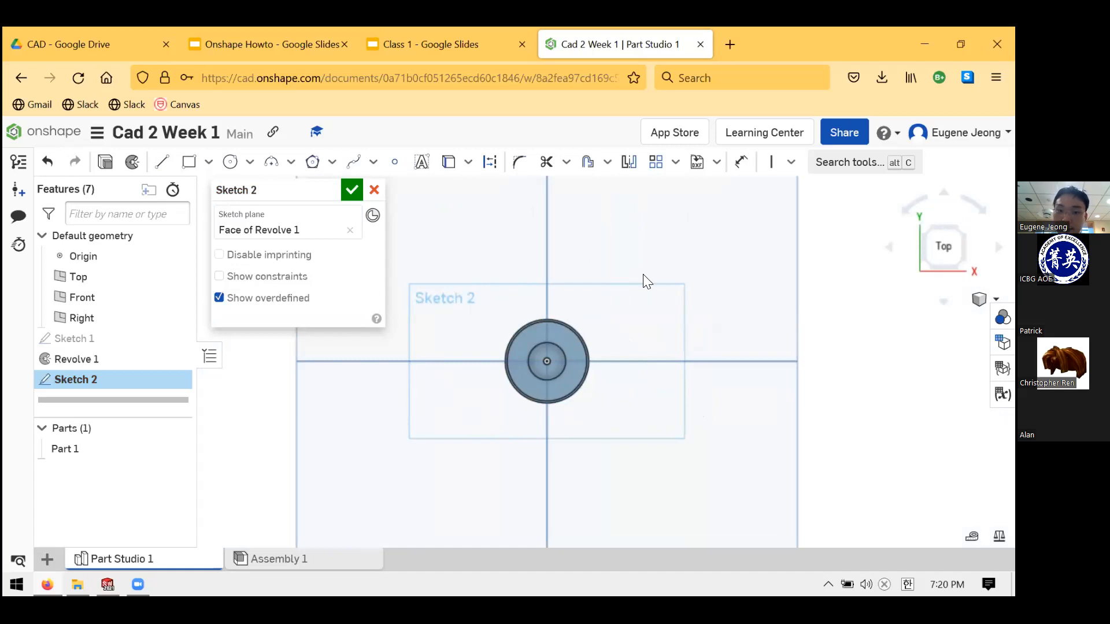
right_click_drag(652, 331, 434, 339)
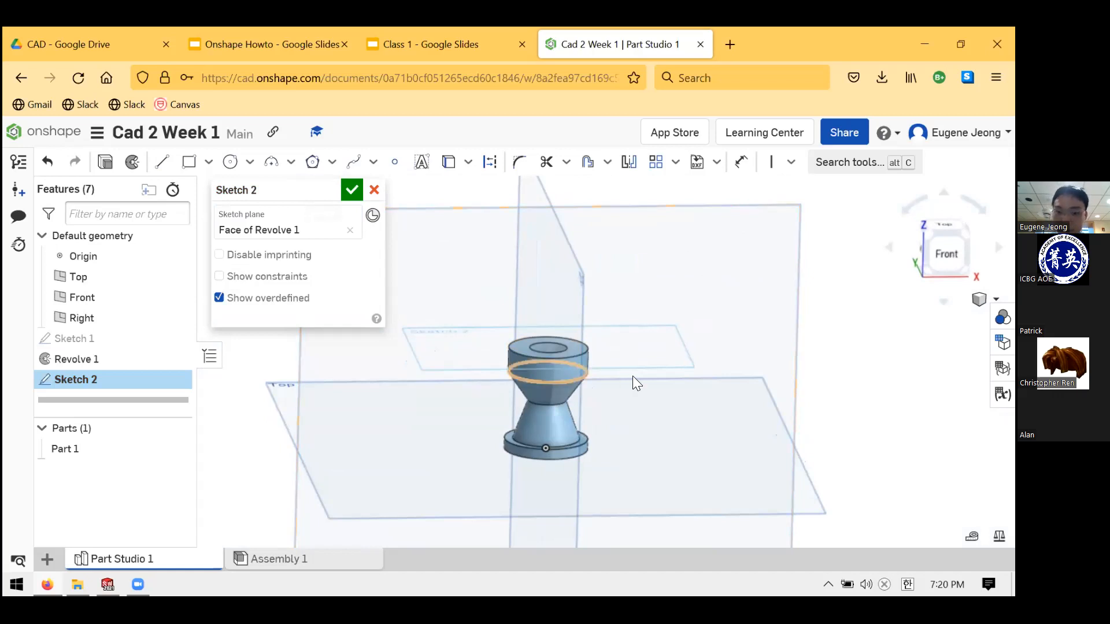
key("n")
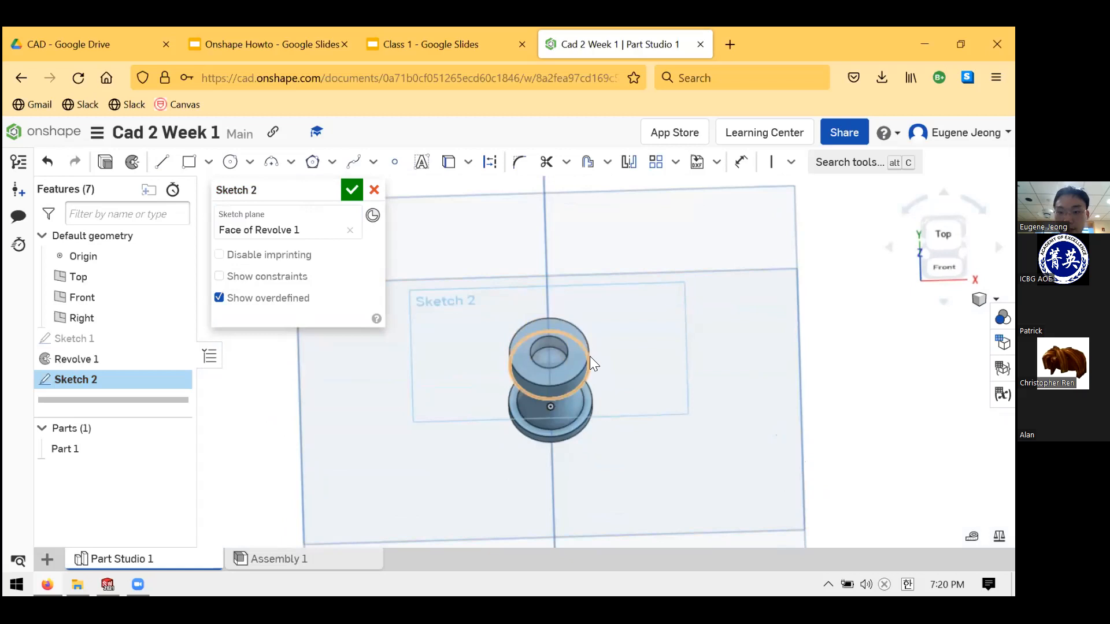
key("n")
scroll(635, 350, "down", 1)
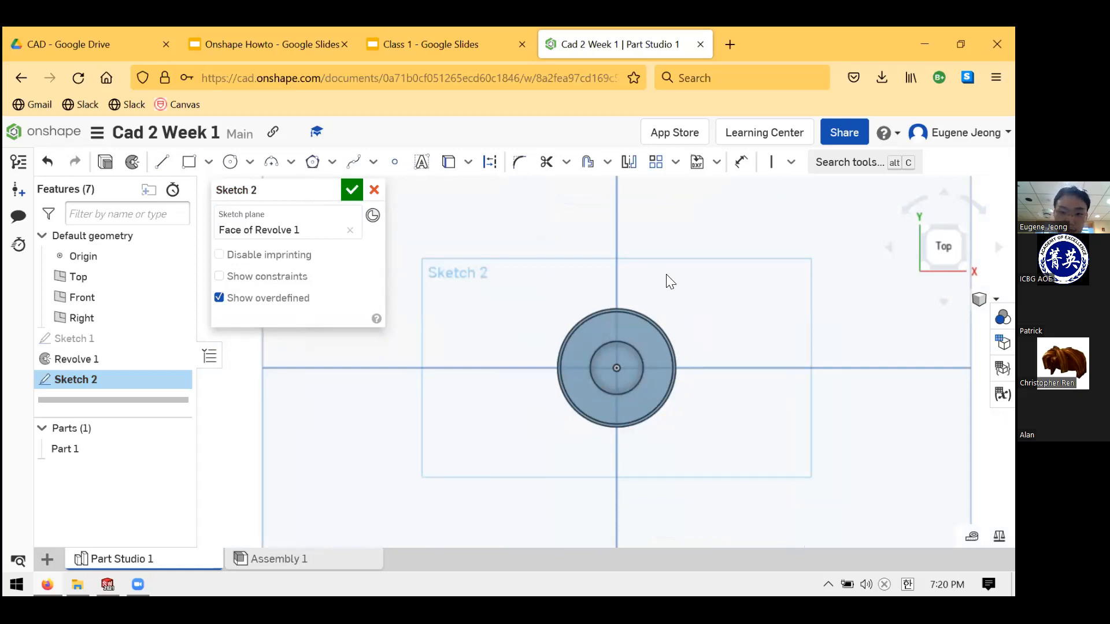
scroll(699, 310, "up", 3)
scroll(692, 304, "down", 1)
scroll(619, 416, "up", 1)
right_click_drag(668, 420, 674, 373)
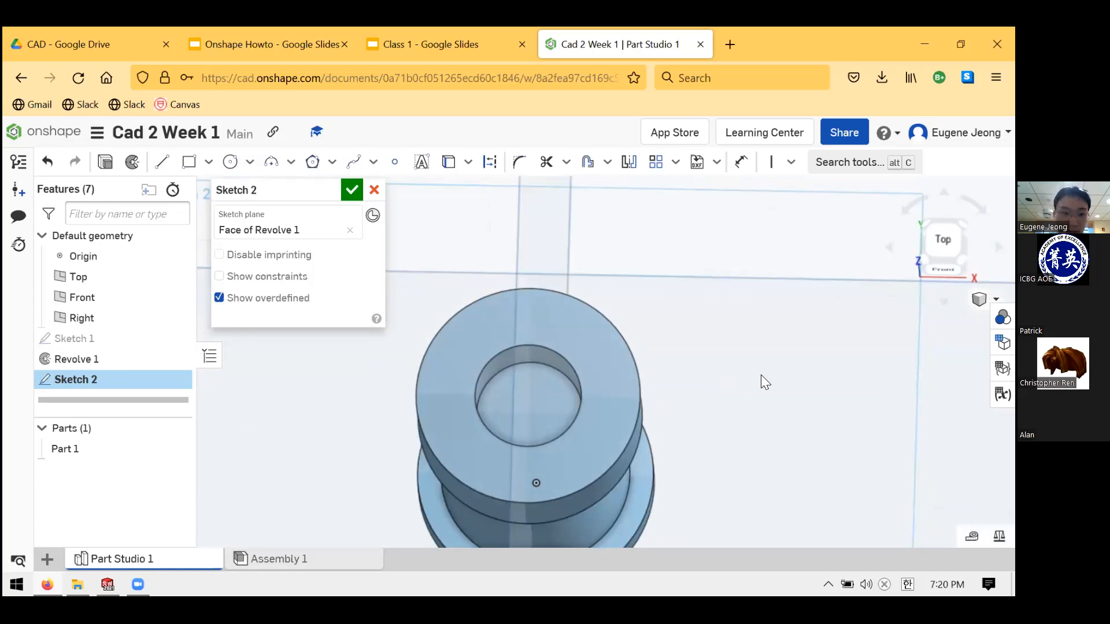
- Draw center-point circles around the part's centre on the top face
left_click(230, 162)
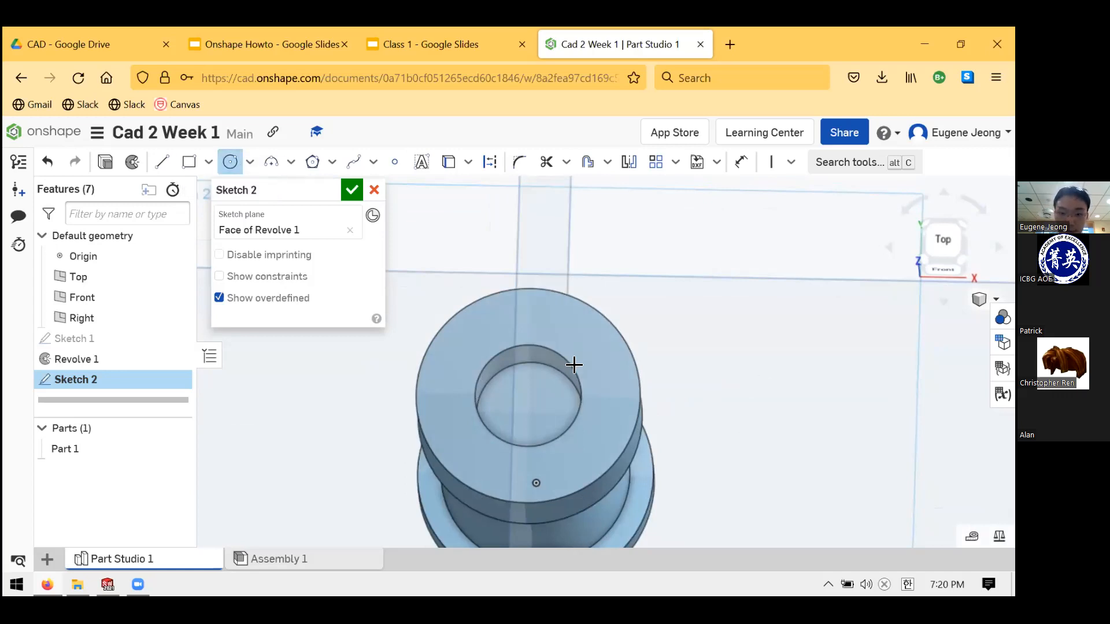
left_click(534, 397)
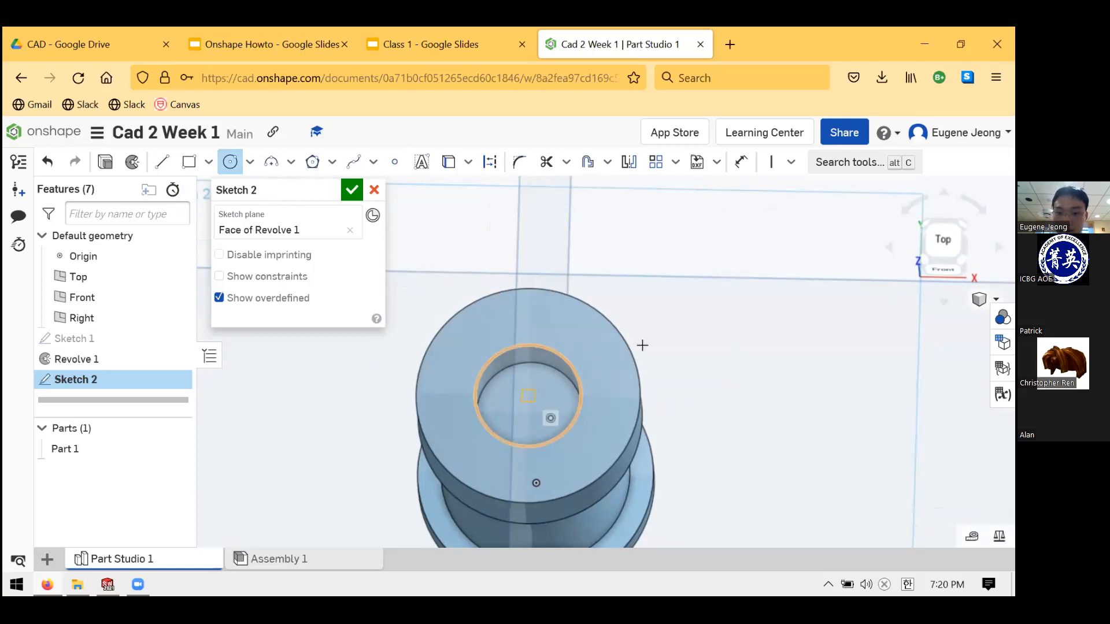
key("n")
scroll(697, 341, "down", 4)
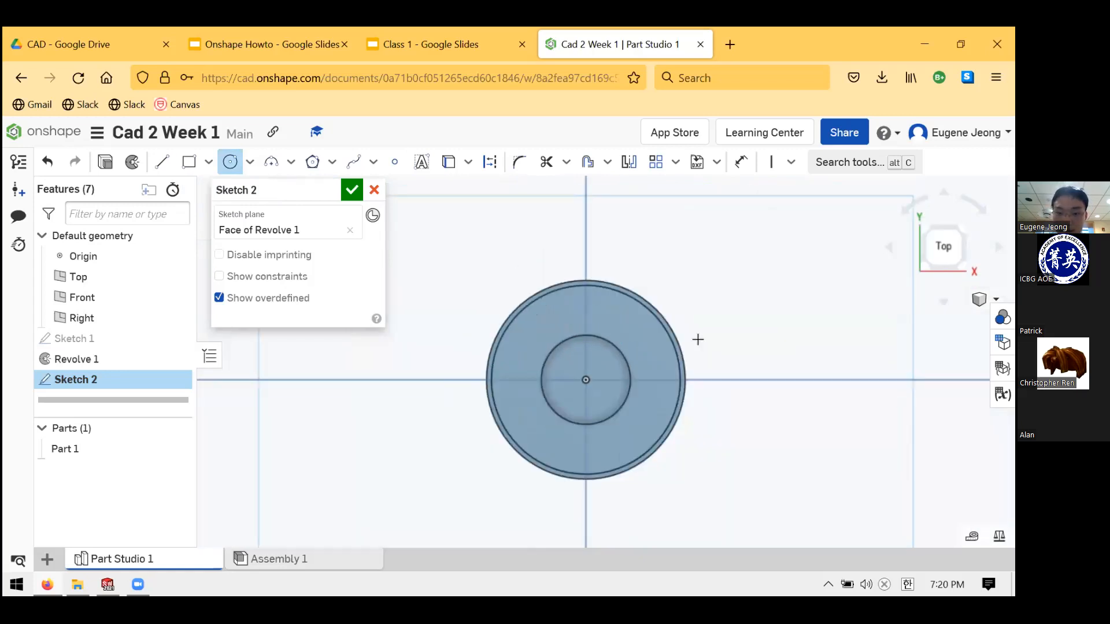
scroll(585, 350, "up", 3)
left_click(544, 396)
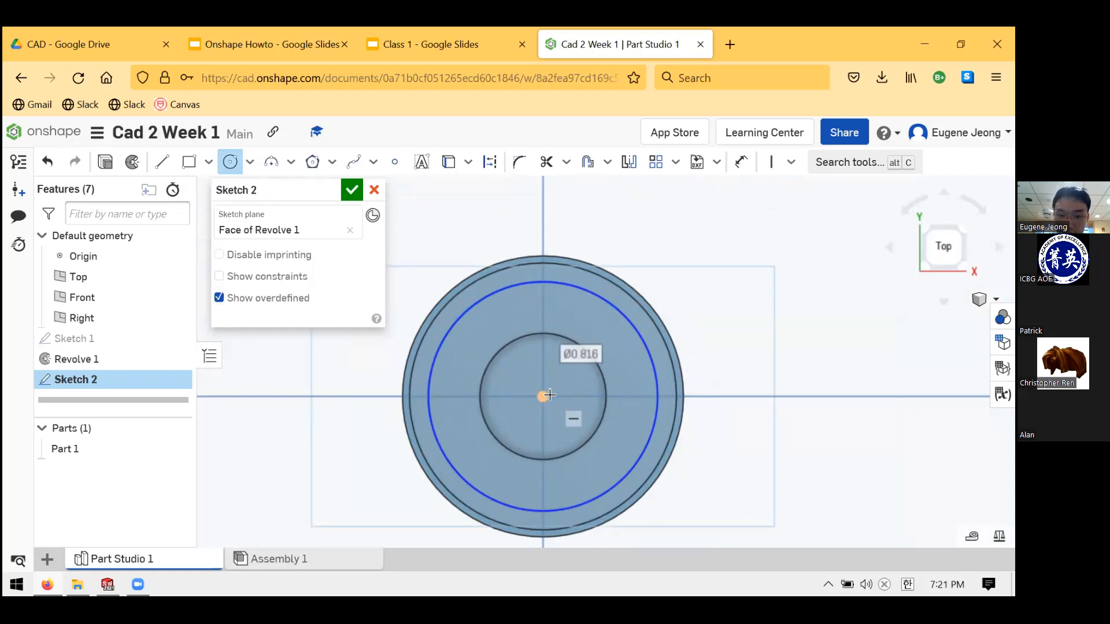
key("Escape")
left_click(226, 163)
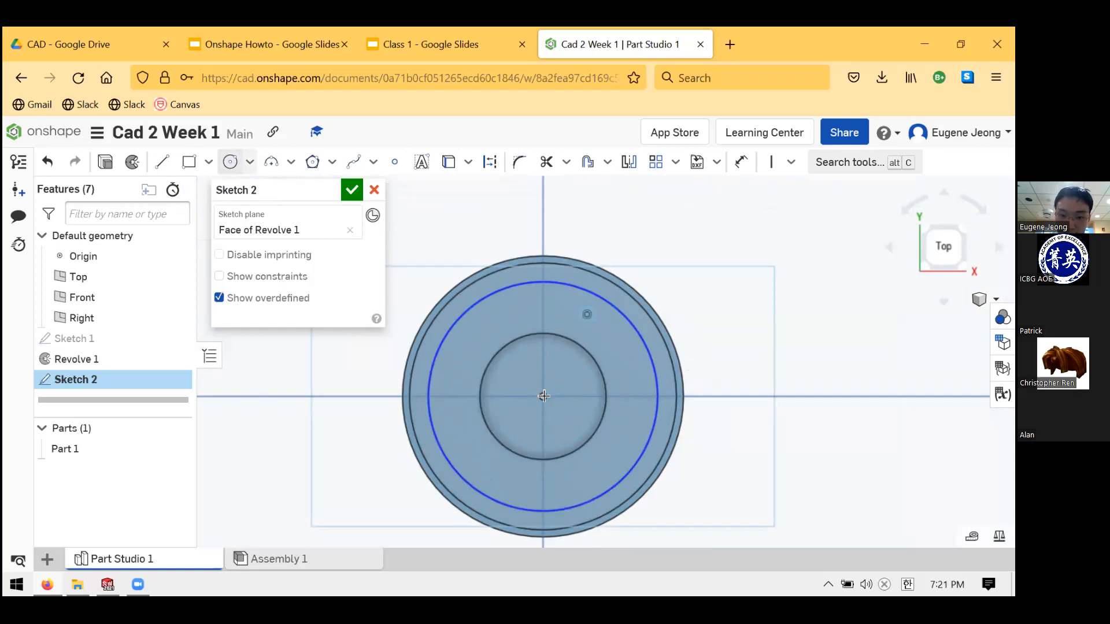
left_click(596, 346)
key("Escape")
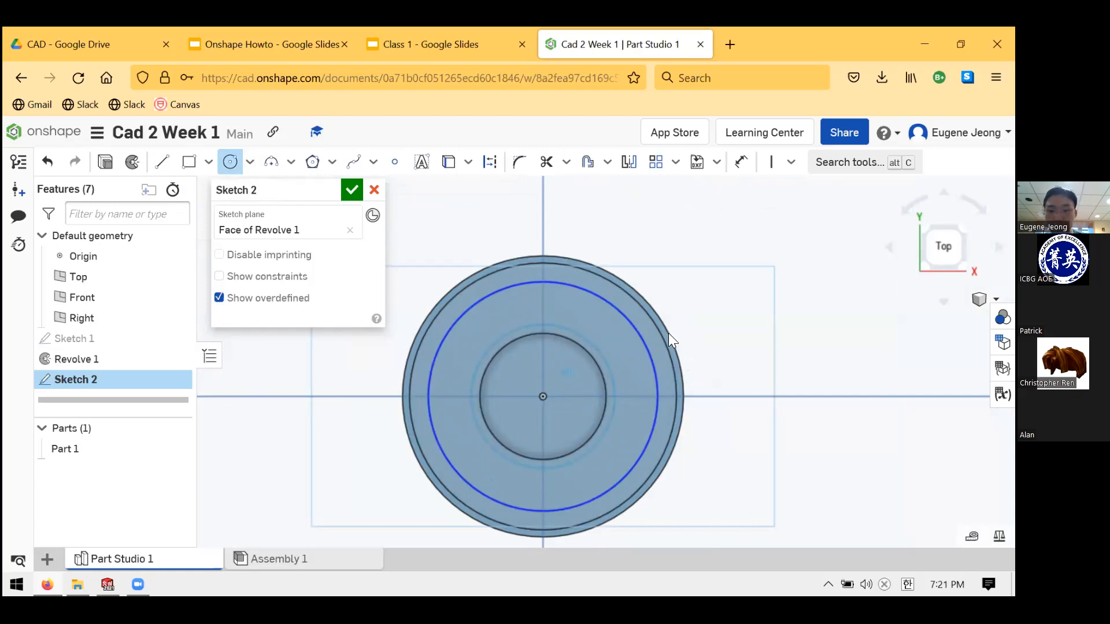
- Compare the sketch circles with the top-face edges, then view normal to the sketch
right_click_drag(646, 322, 597, 341)
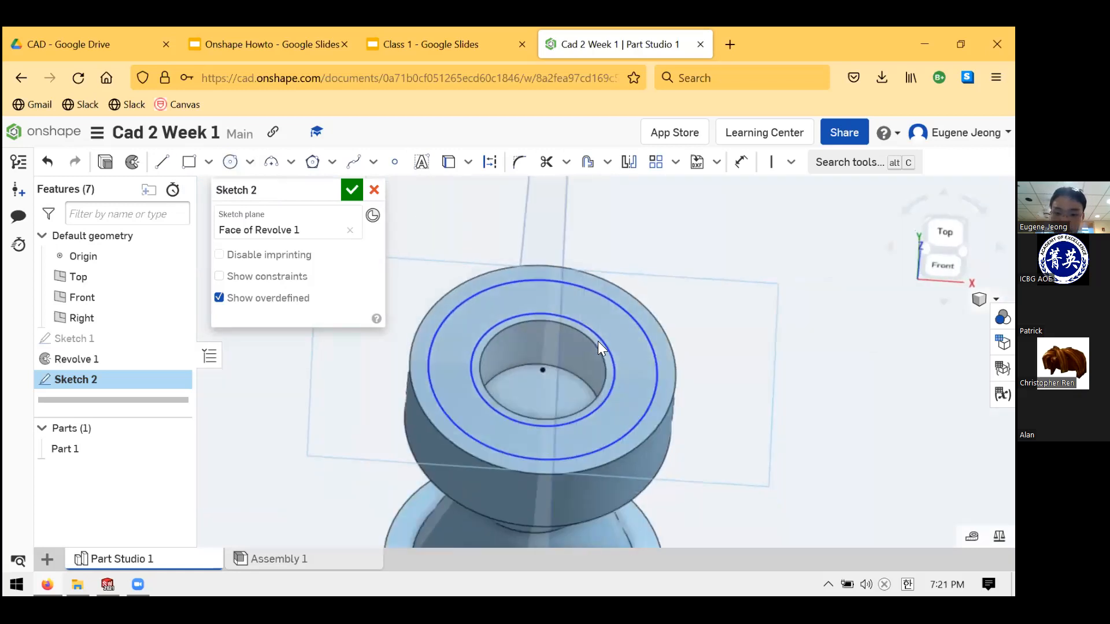
left_click(597, 341)
left_click(666, 326)
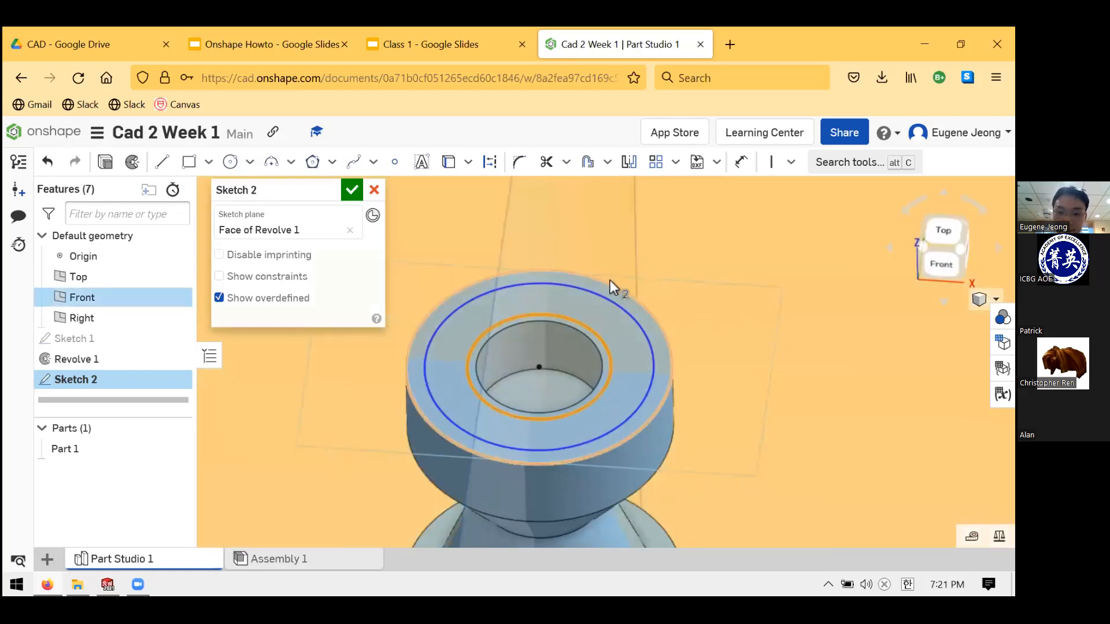
scroll(609, 285, "down", 5)
scroll(615, 289, "up", 5)
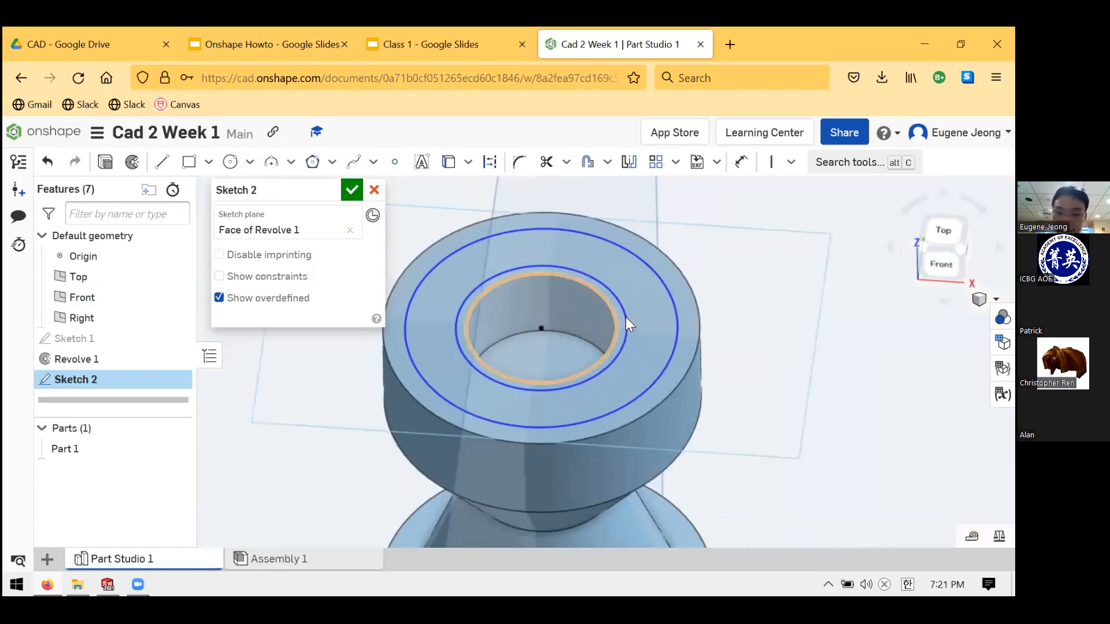
scroll(614, 333, "up", 2)
scroll(614, 338, "down", 10)
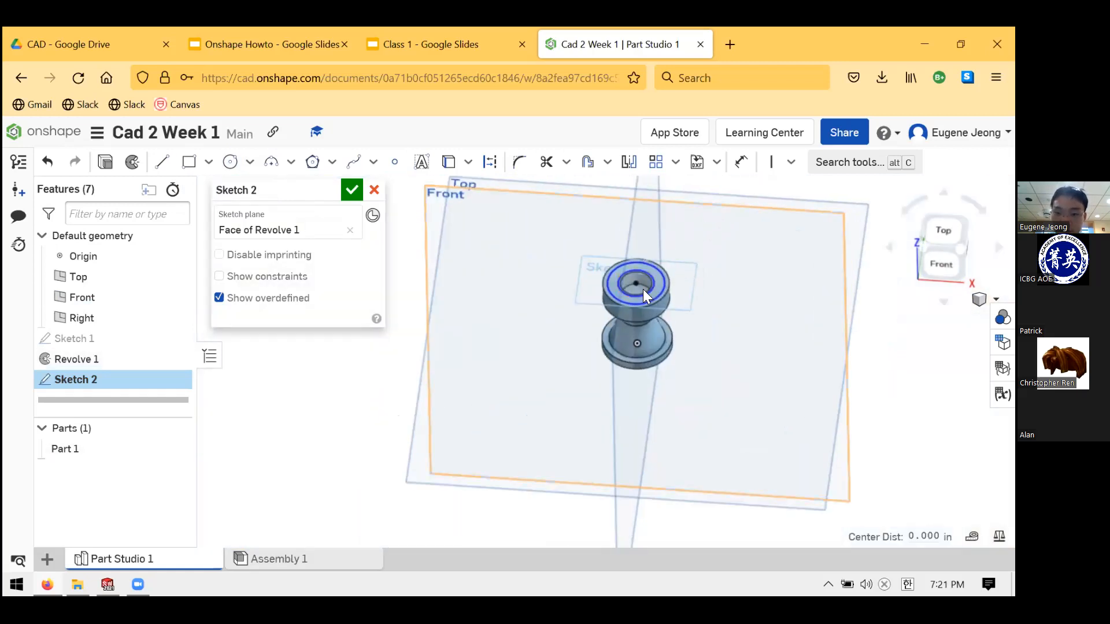
scroll(671, 274, "up", 5)
left_click(678, 274)
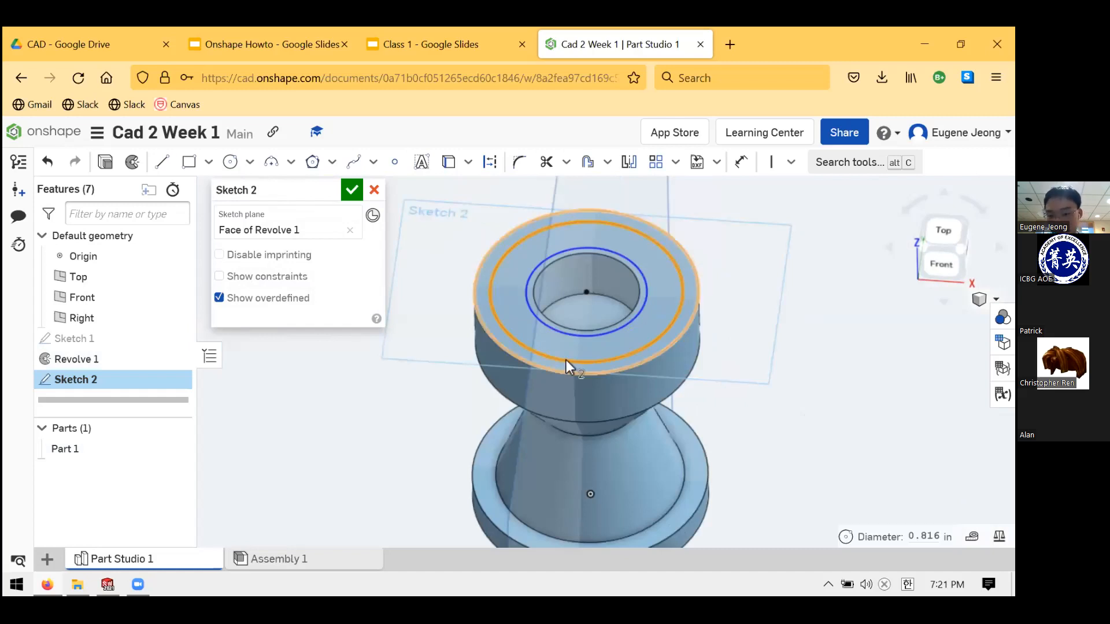
left_click(553, 369)
scroll(534, 381, "down", 4)
scroll(602, 319, "down", 2)
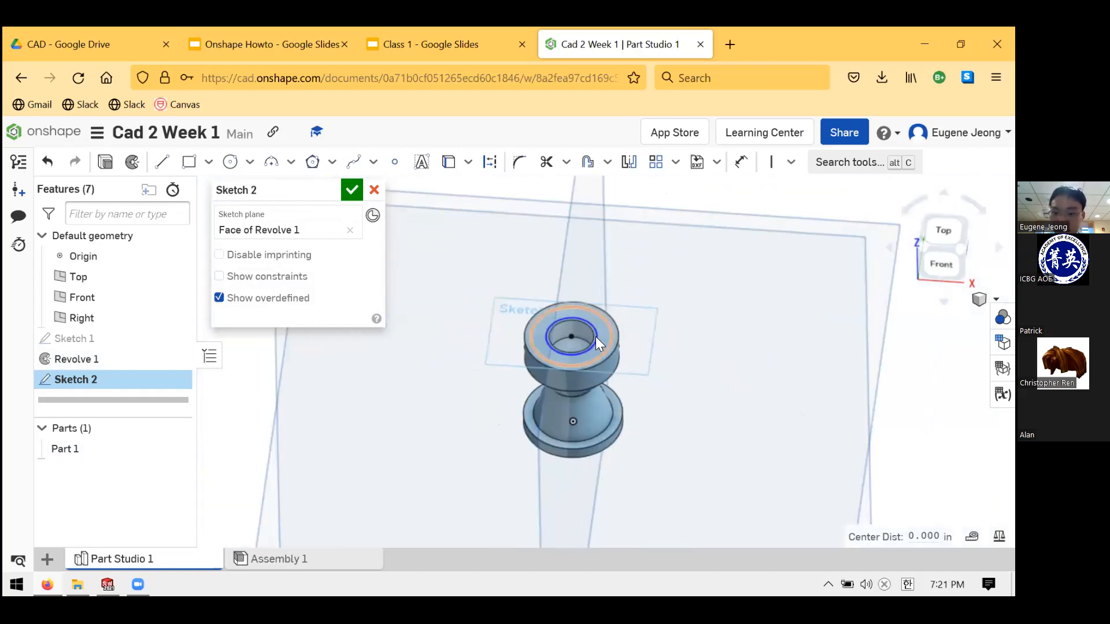
key("n")
scroll(583, 484, "up", 3)
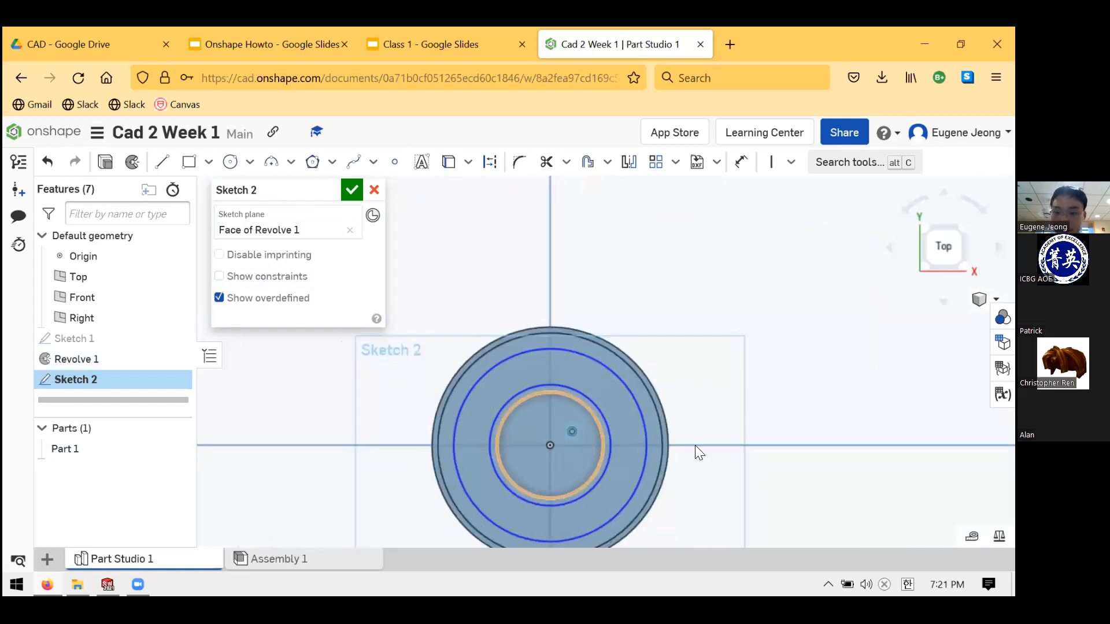
- Make the middle circle coincident with the outer top edge and the inner circle with the hole edge
left_click(790, 163)
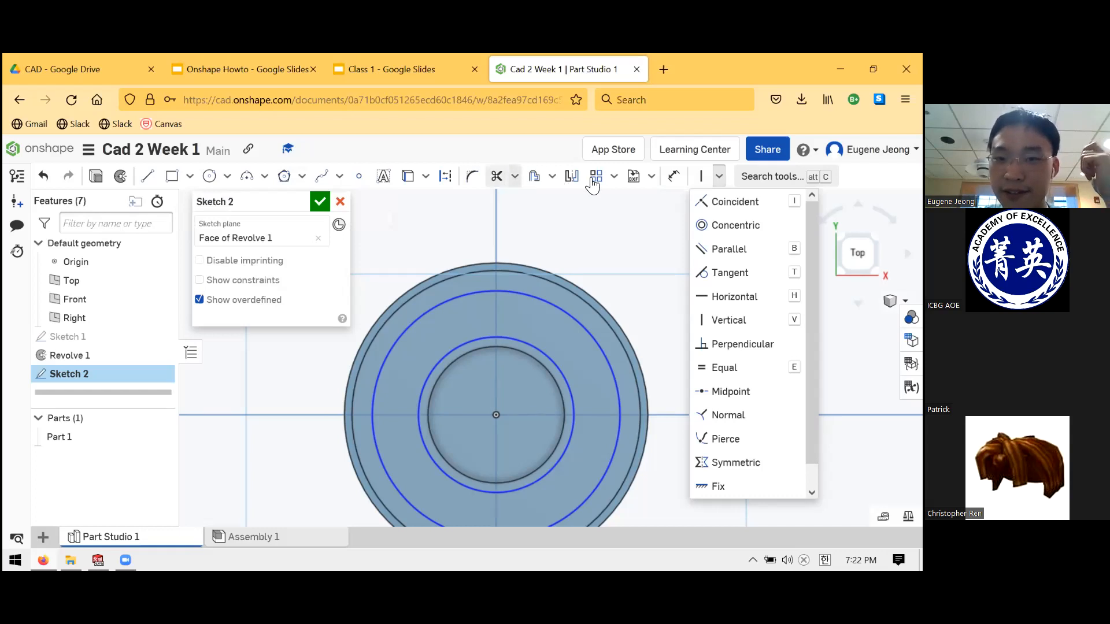
left_click(552, 176)
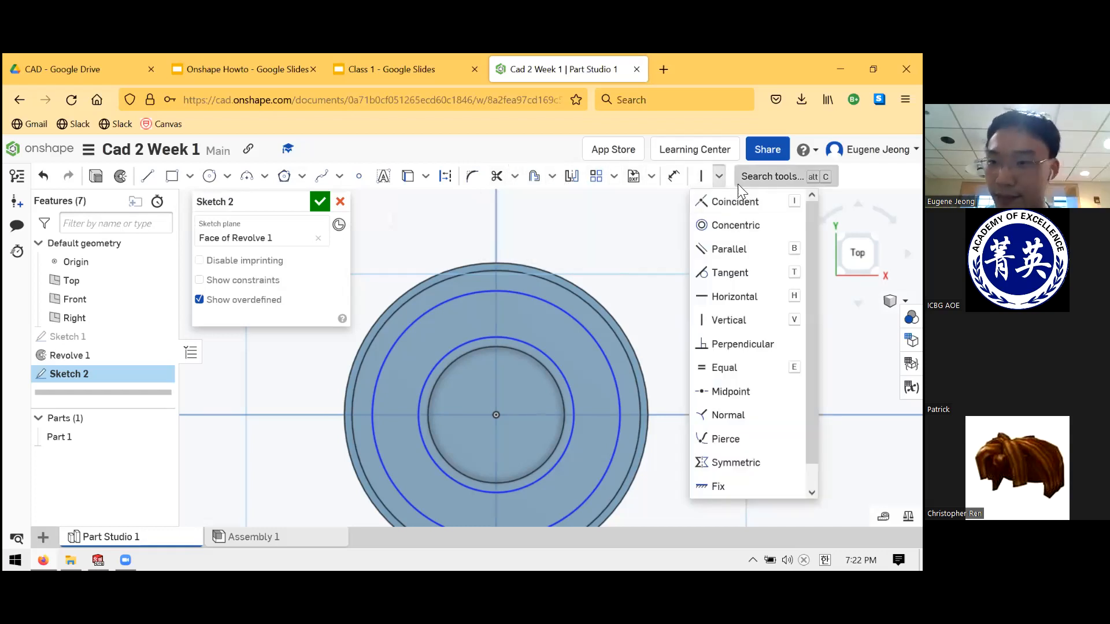
left_click(734, 203)
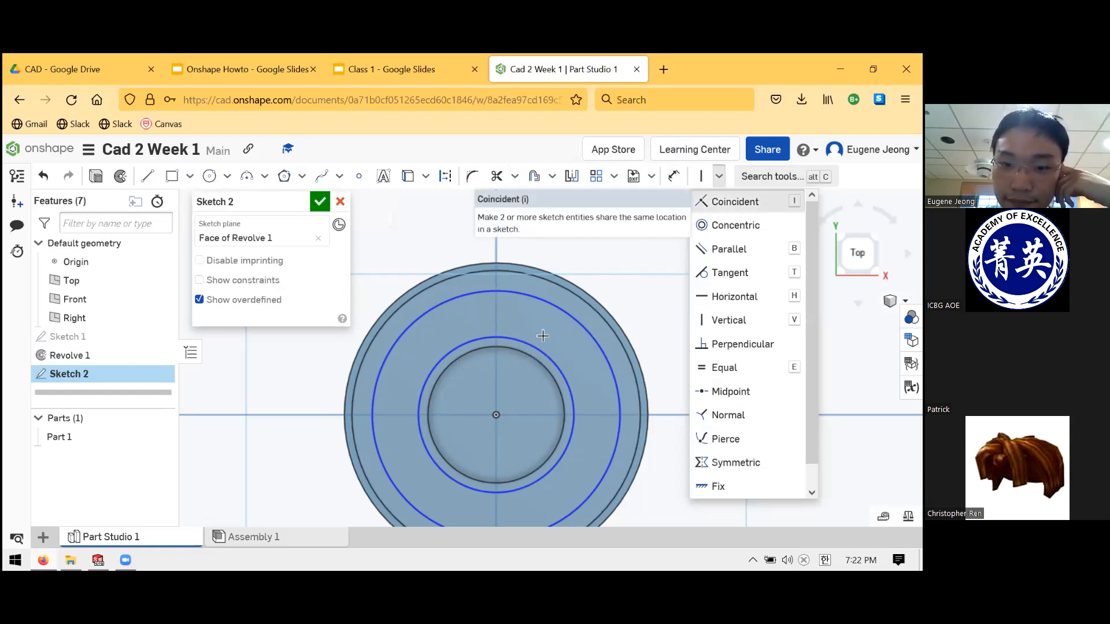
left_click(580, 305)
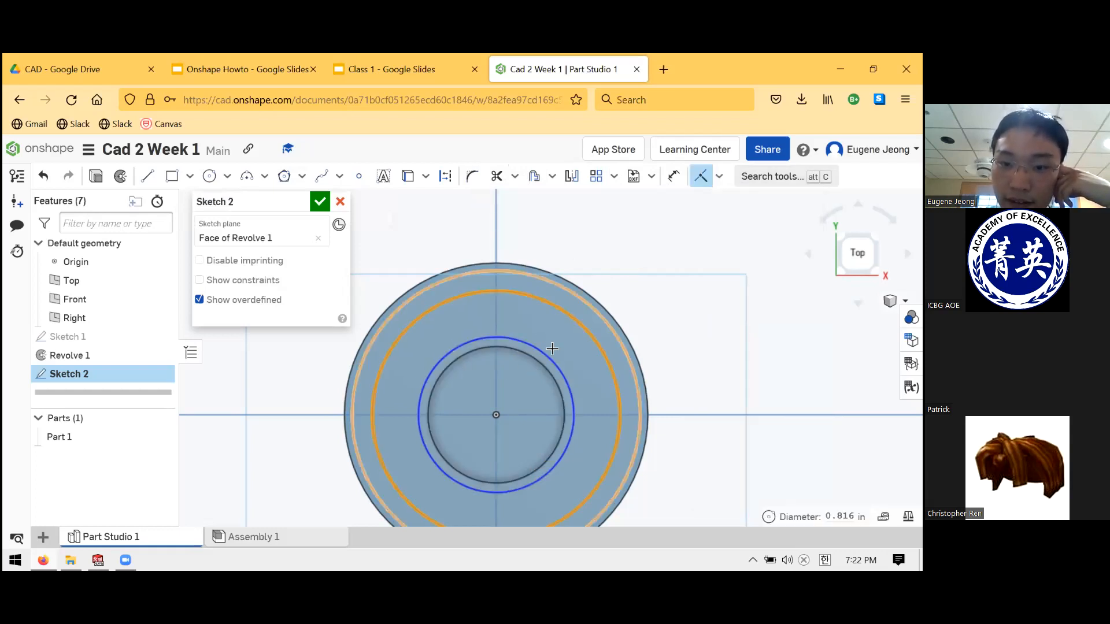
left_click(553, 280)
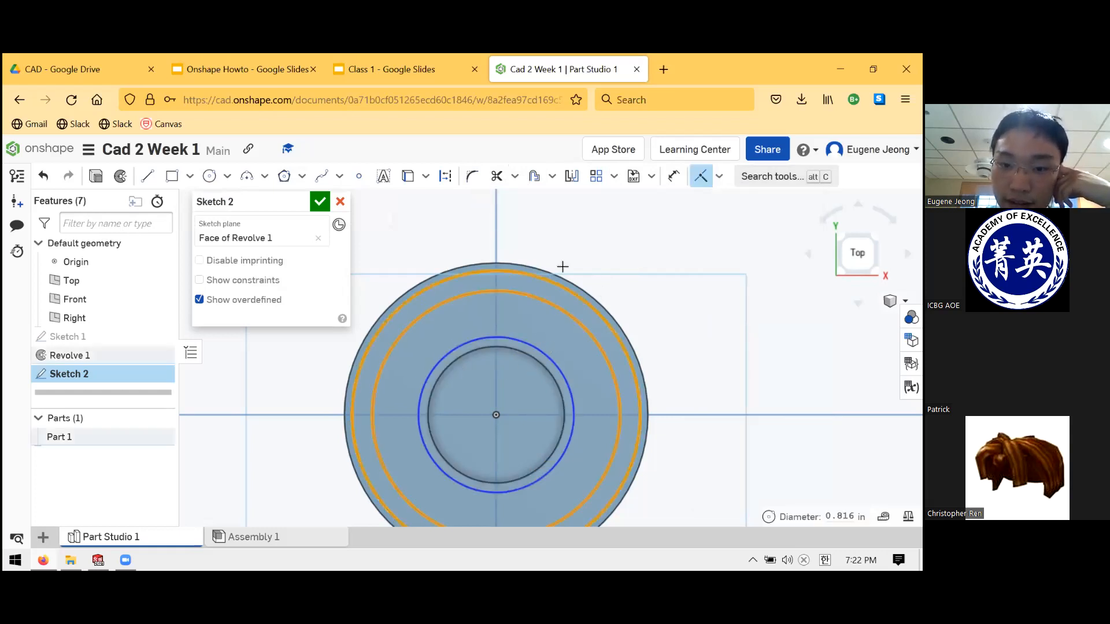
left_click(539, 357)
left_click(537, 362)
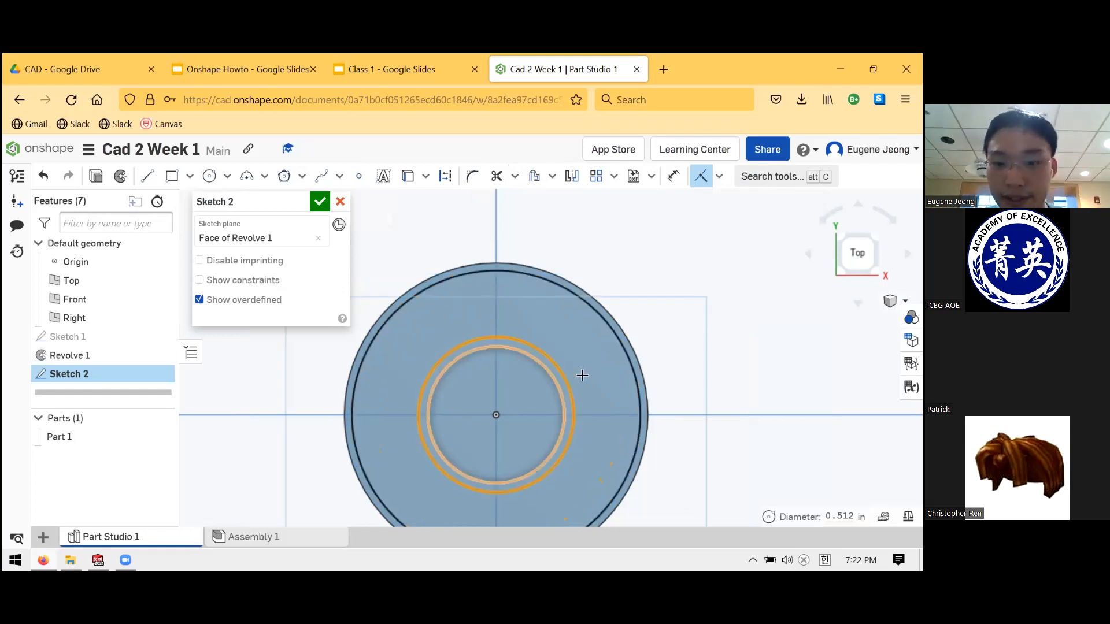
key("Escape")
- Orbit to inspect the constrained circles, then return to the straight-down top view
right_click_drag(711, 352, 711, 311)
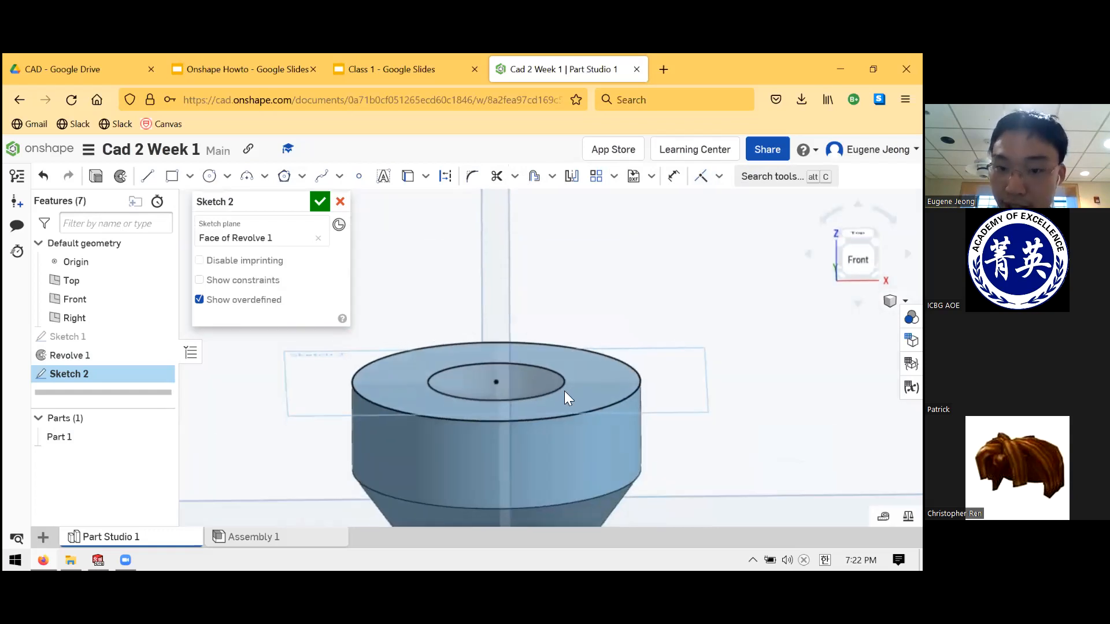
scroll(544, 398, "down", 5)
scroll(532, 396, "up", 5)
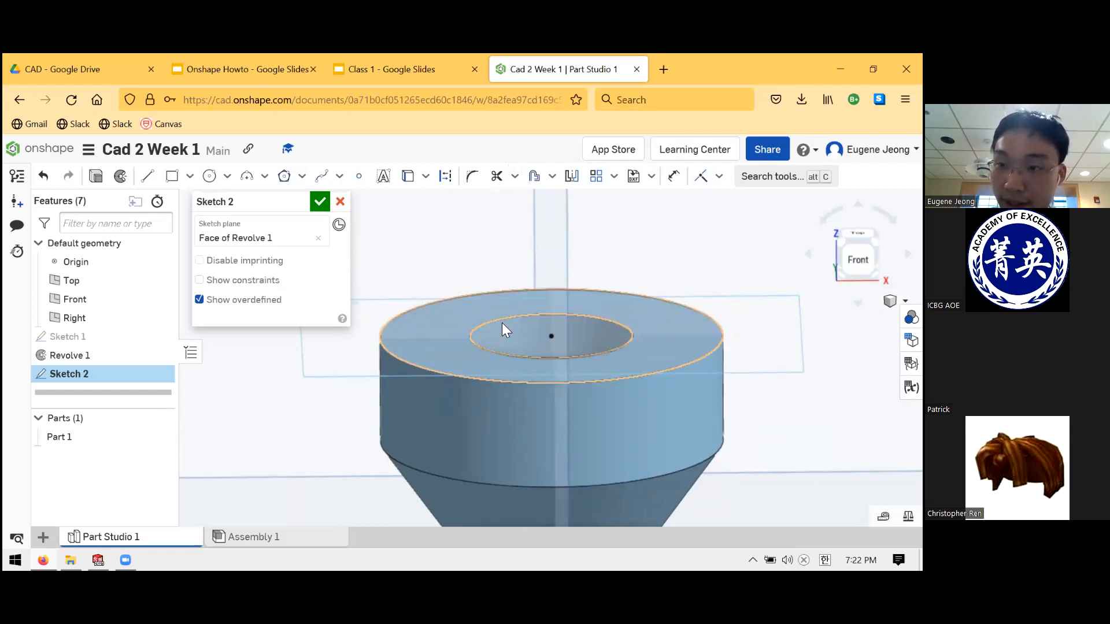
left_click(522, 381)
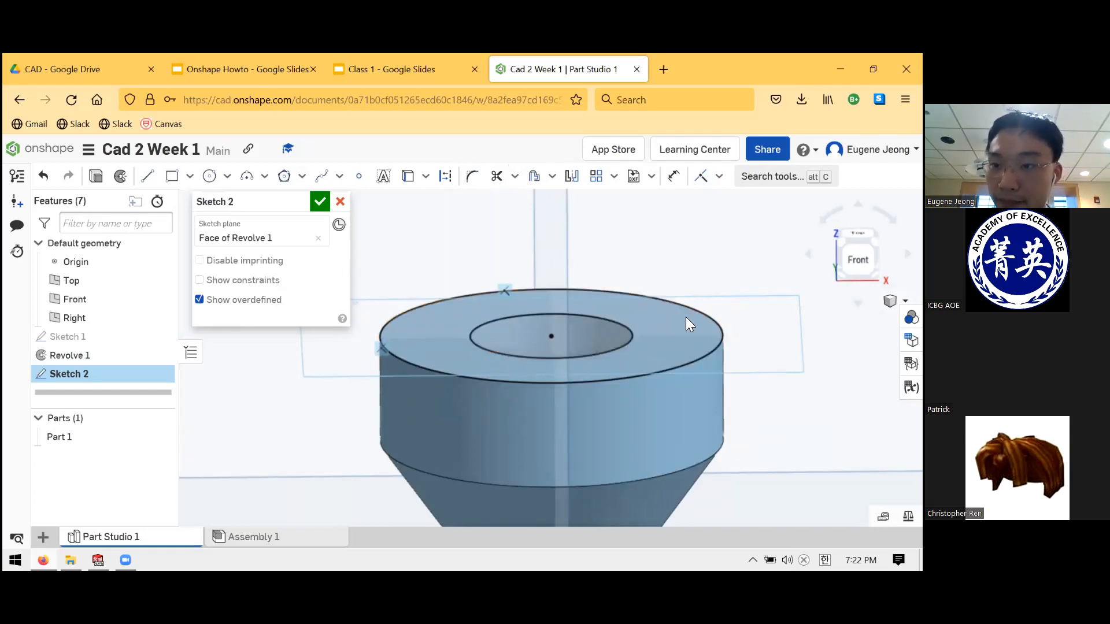
left_click(858, 234)
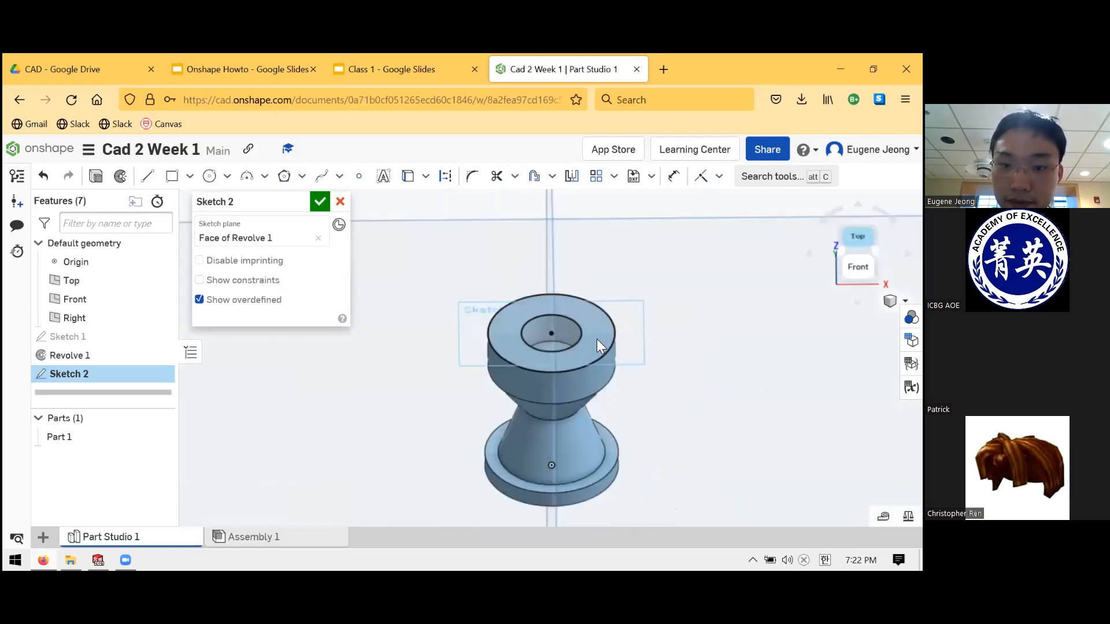
scroll(505, 482, "up", 1)
scroll(606, 404, "down", 2)
scroll(616, 494, "up", 2)
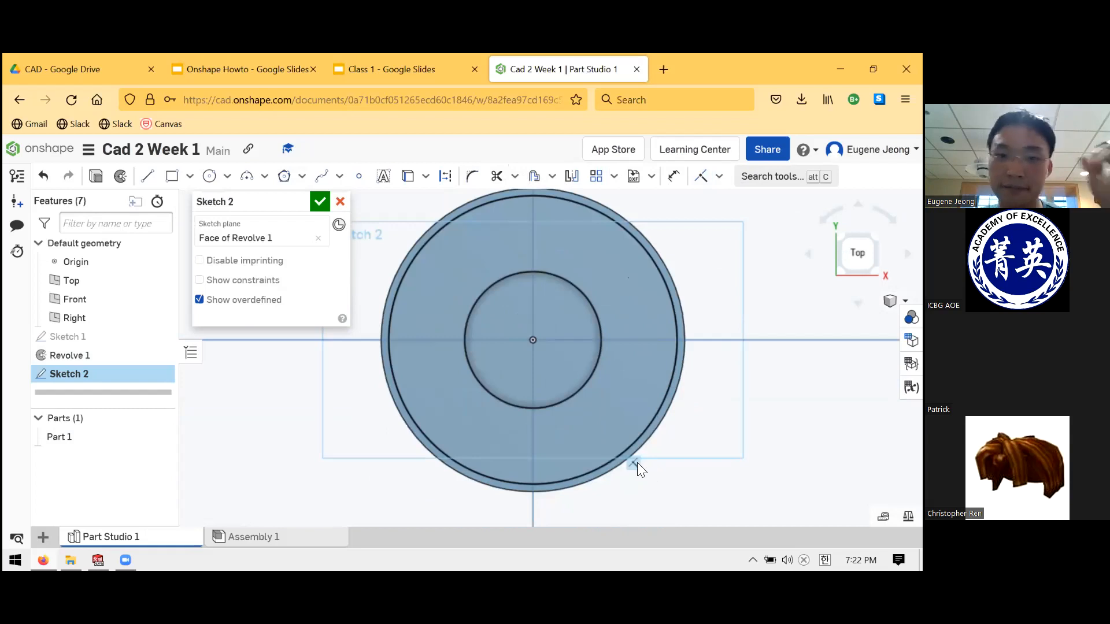
scroll(666, 438, "down", 1)
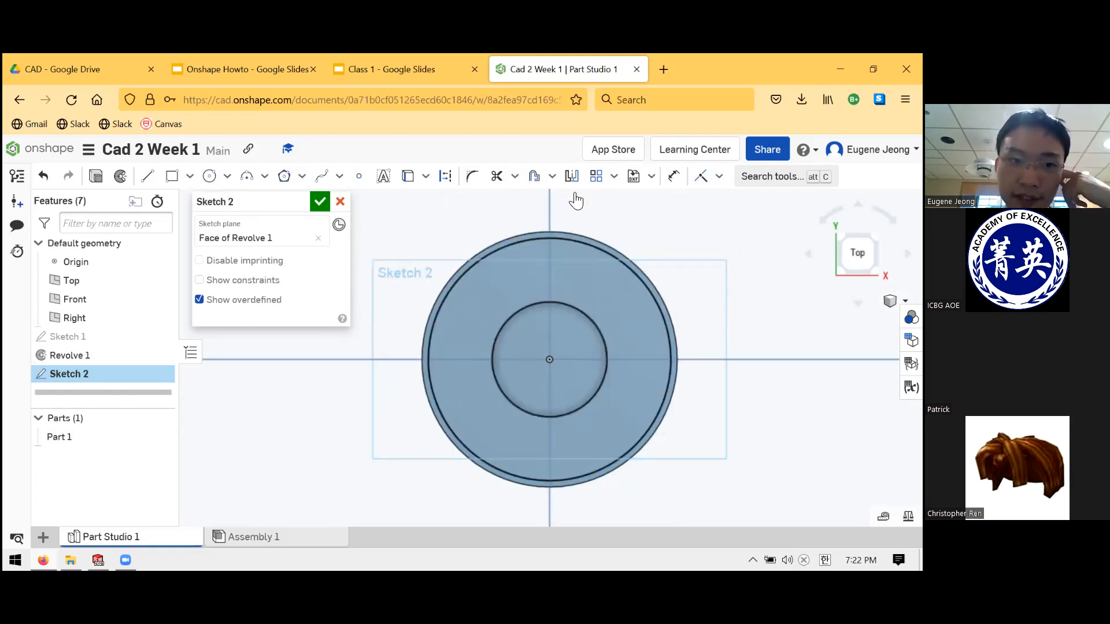
- Draw a vertical and an angled radial line from the centre to the outer circle
left_click(148, 177)
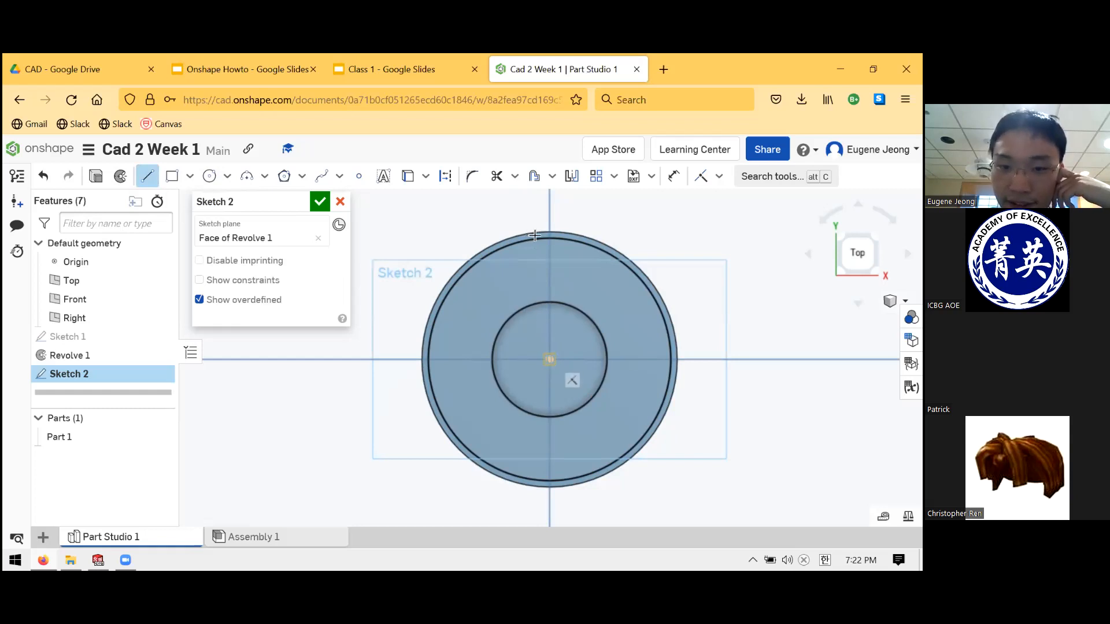
left_click(550, 237)
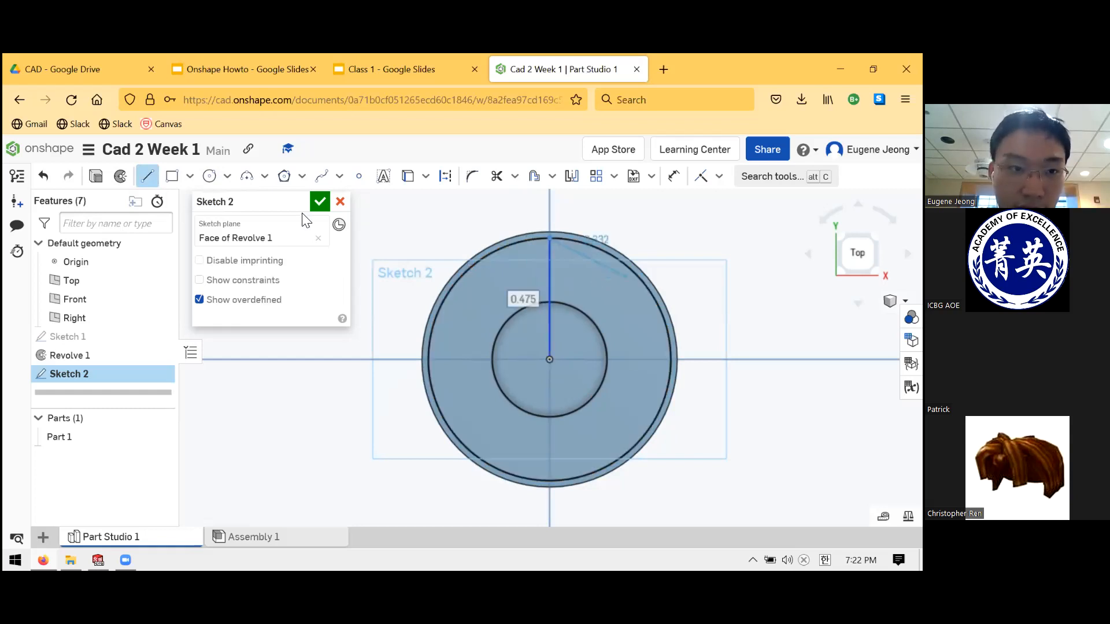
left_click(152, 178)
left_click(151, 178)
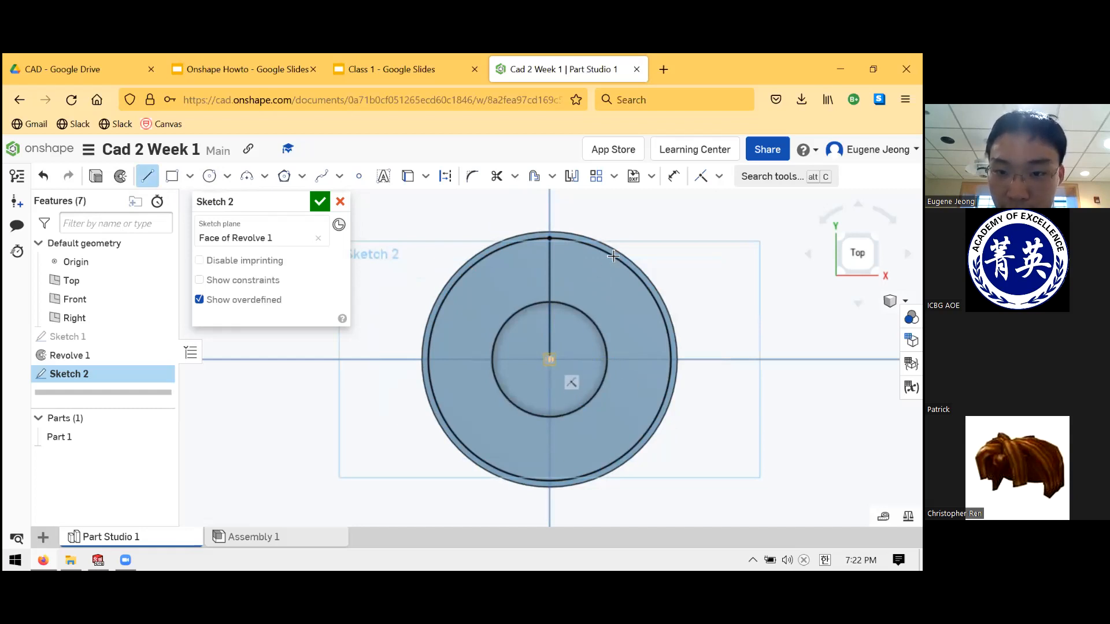
key("Escape")
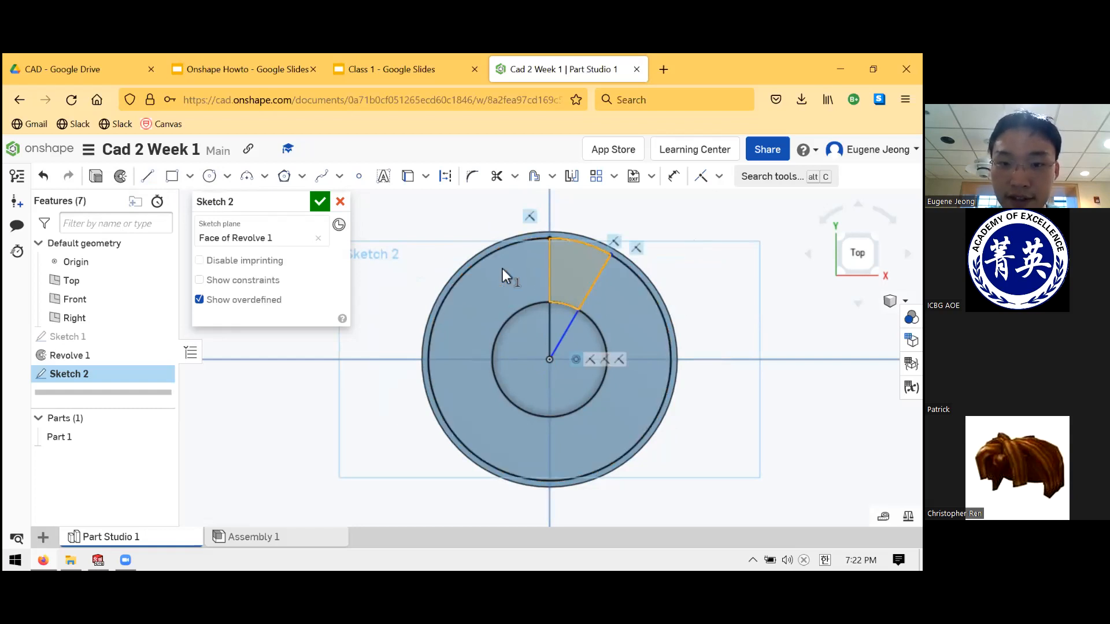
scroll(646, 247, "up", 3)
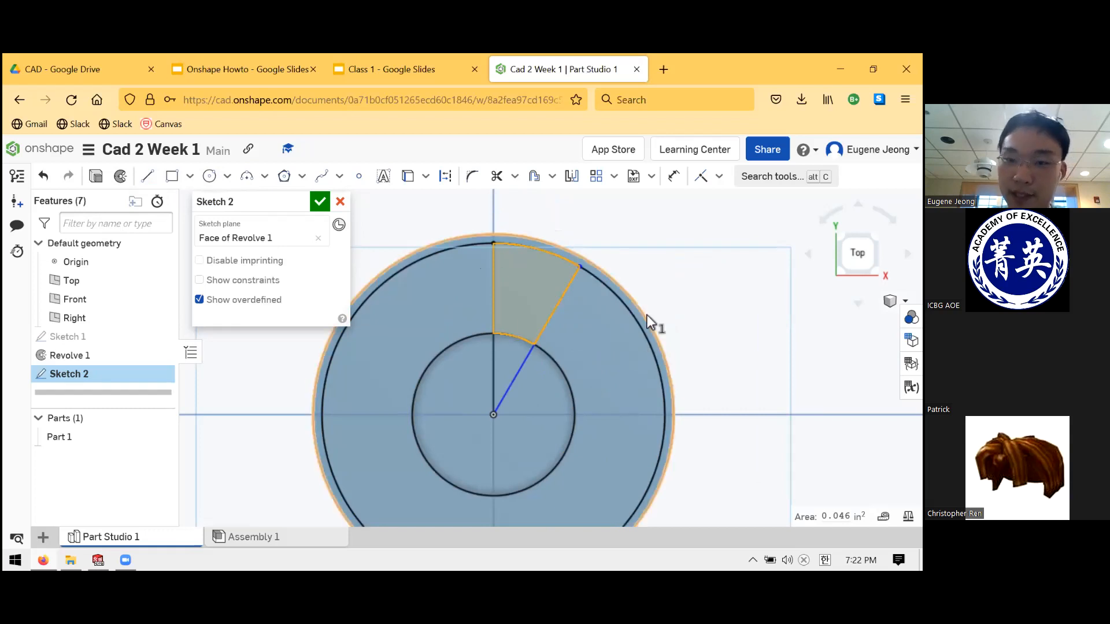
left_click(554, 309)
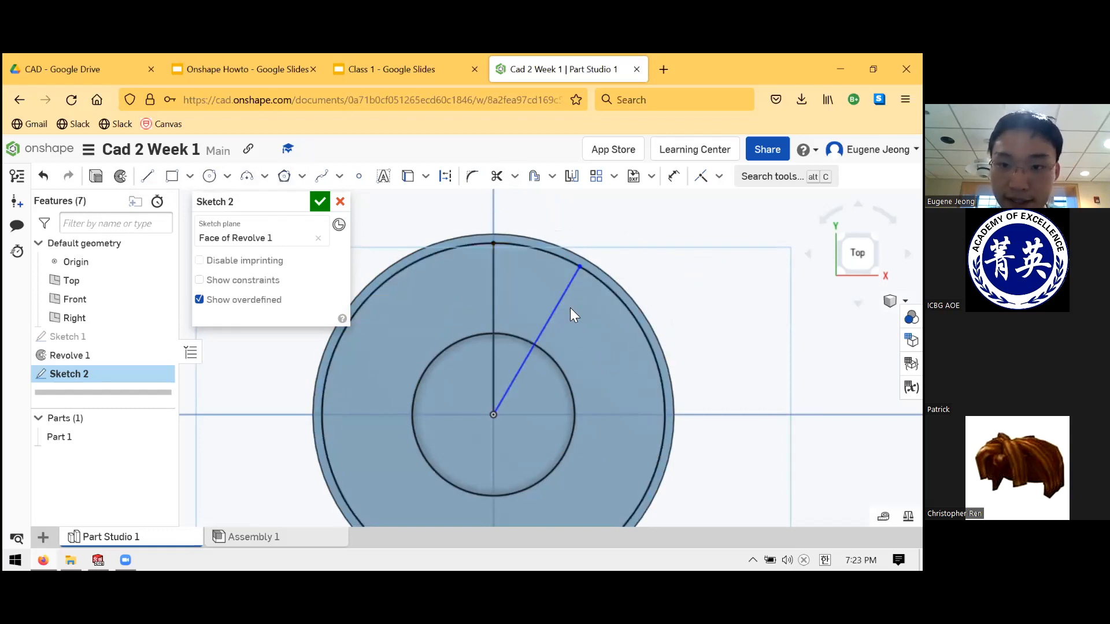
left_click(672, 176)
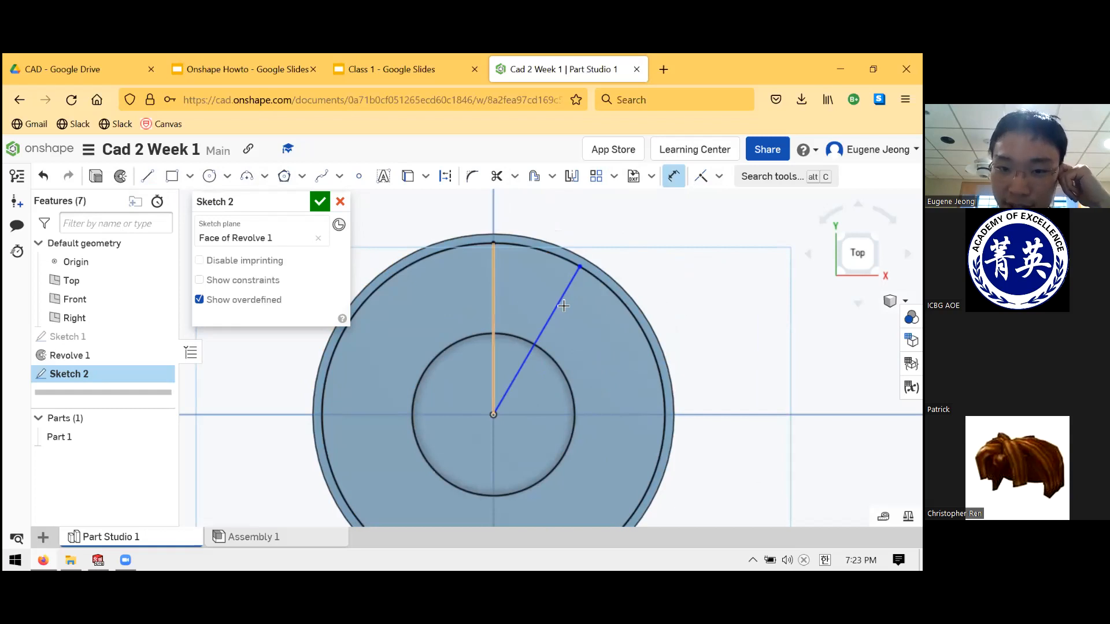
- Dimension the angle between the two radial lines as 30°
left_click(538, 334)
left_click(493, 315)
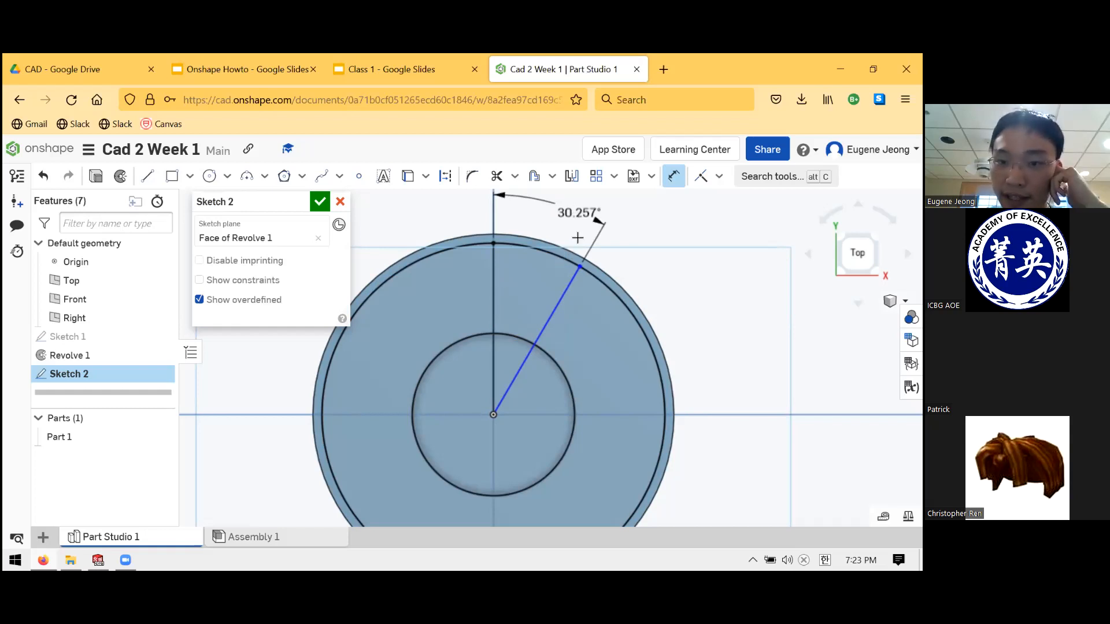
scroll(578, 227, "down", 1)
scroll(563, 225, "up", 2)
scroll(557, 226, "down", 1)
scroll(558, 228, "up", 1)
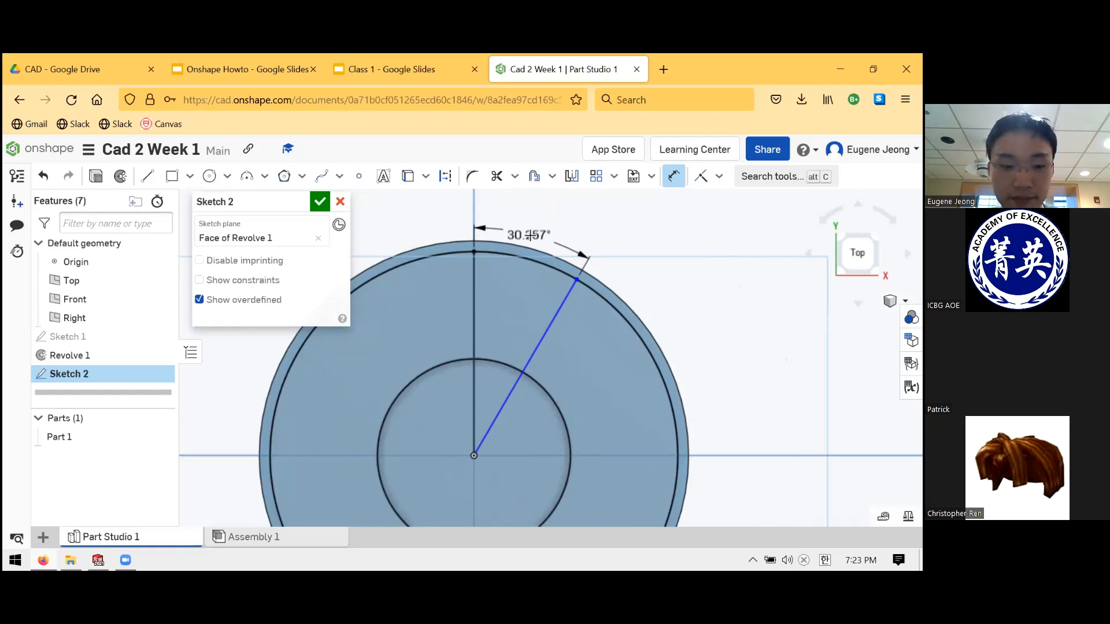
left_click(545, 221)
type("30")
key("Return")
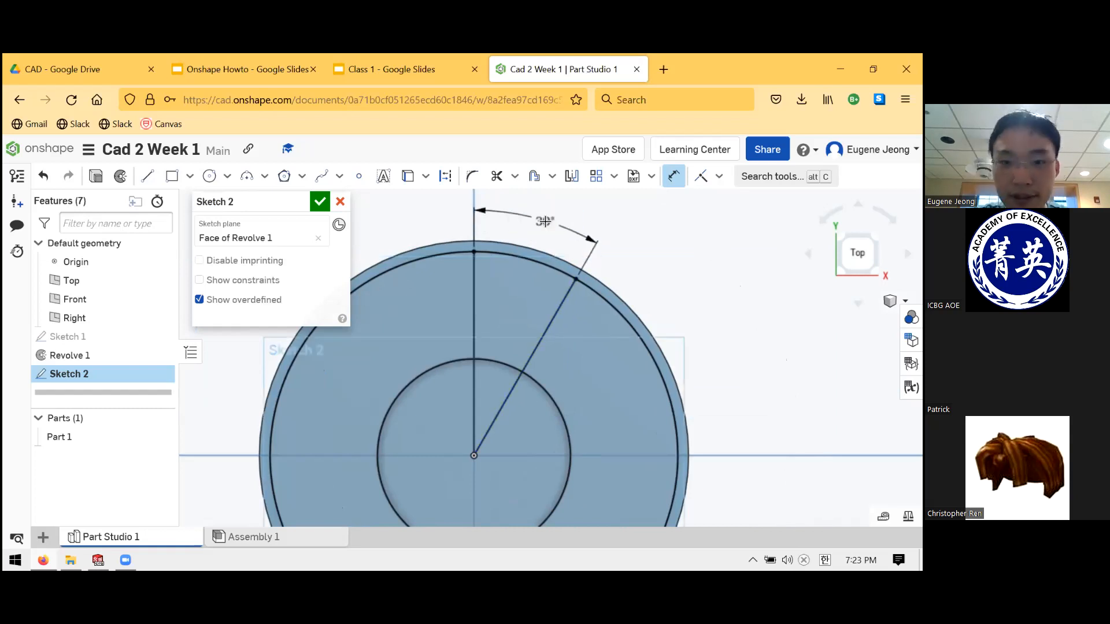
scroll(520, 271, "down", 1)
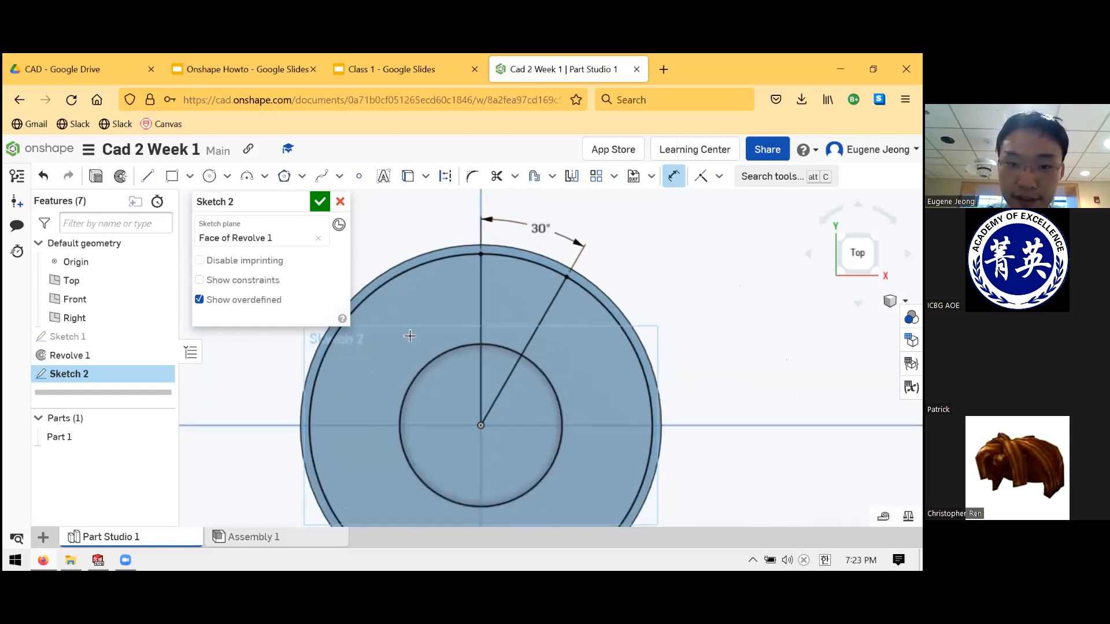
scroll(619, 250, "up", 1)
key("Escape")
- Inspect the wedge region and part edges in 3D, then view normal and accept Sketch 2
left_click(487, 354)
left_click(613, 276)
scroll(575, 298, "down", 3)
scroll(587, 461, "up", 3)
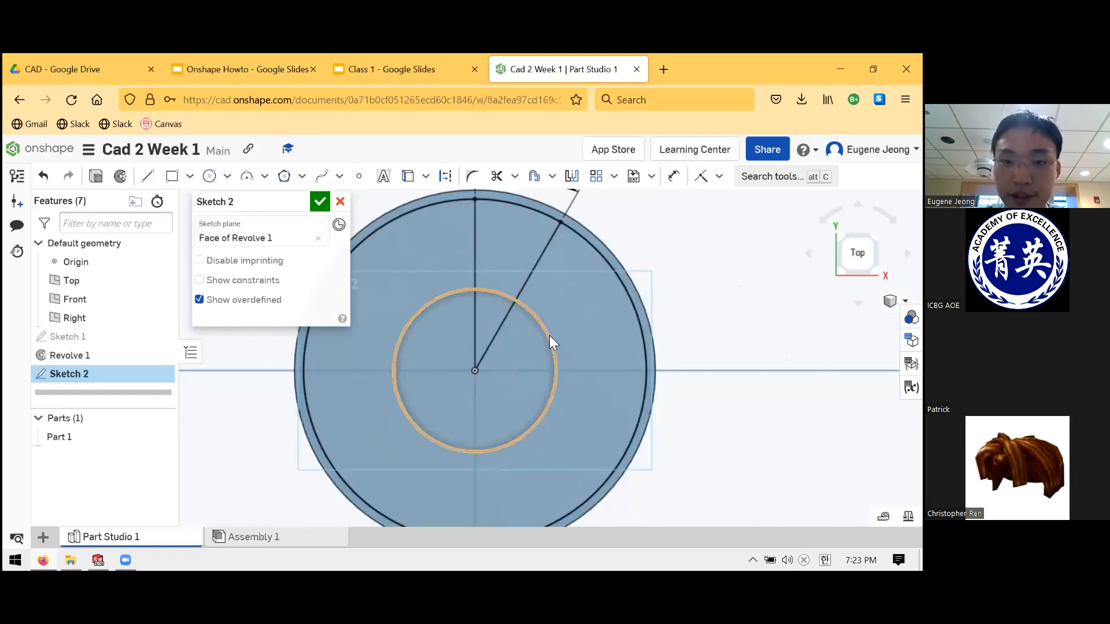
middle_click_drag(535, 334, 545, 319)
right_click_drag(532, 338, 539, 317)
left_click(539, 317)
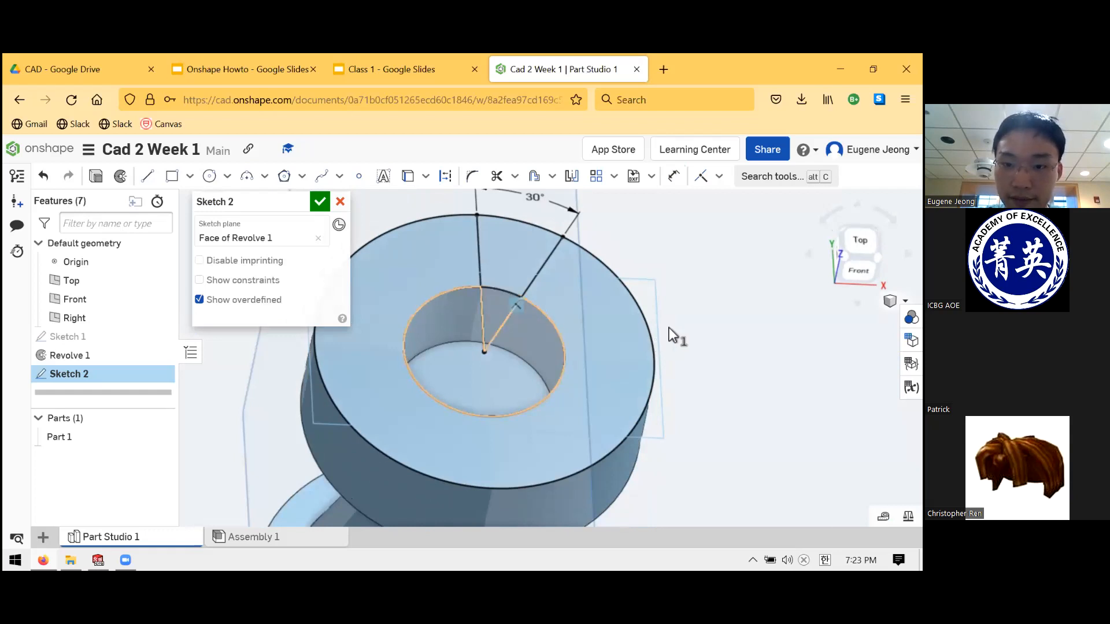
right_click_drag(696, 368, 663, 368)
left_click(655, 367)
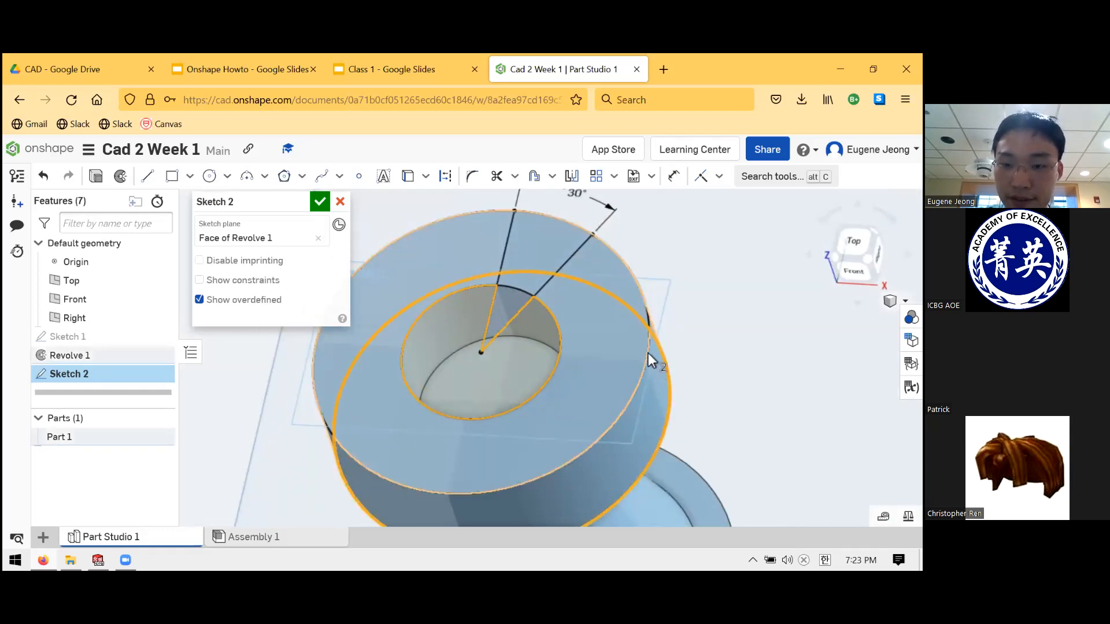
left_click(647, 353)
scroll(690, 347, "down", 10)
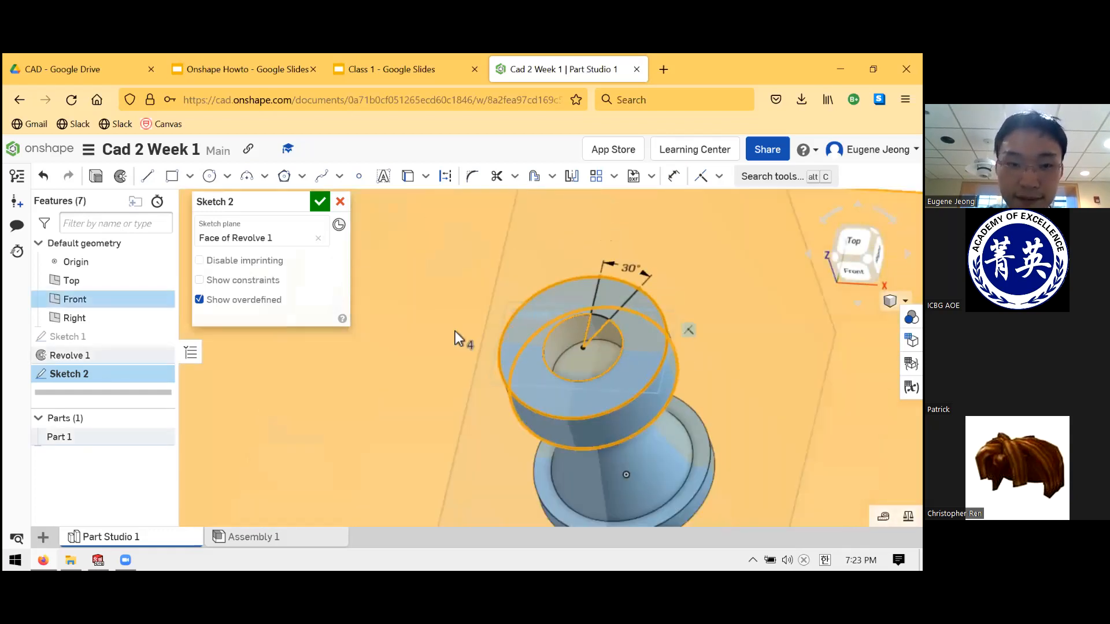
scroll(665, 336, "up", 8)
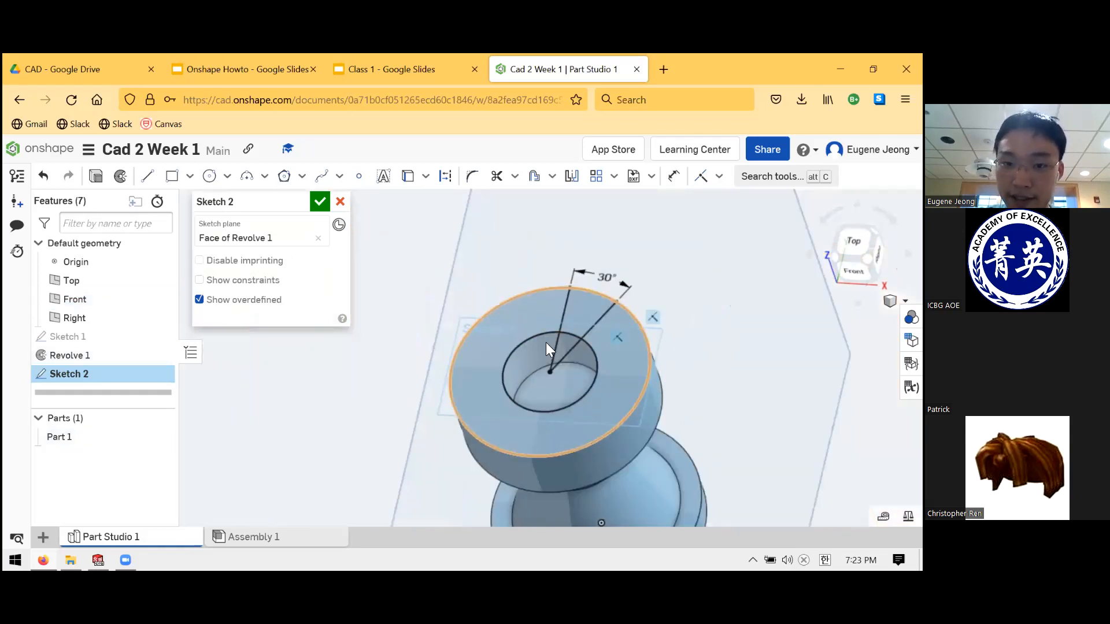
key("n")
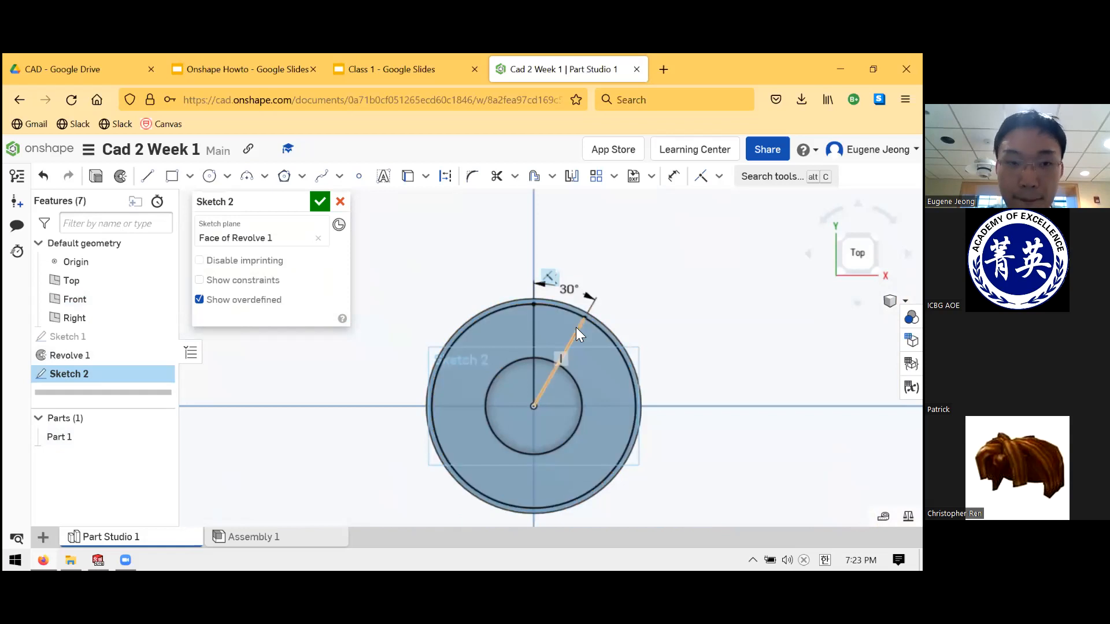
left_click(320, 202)
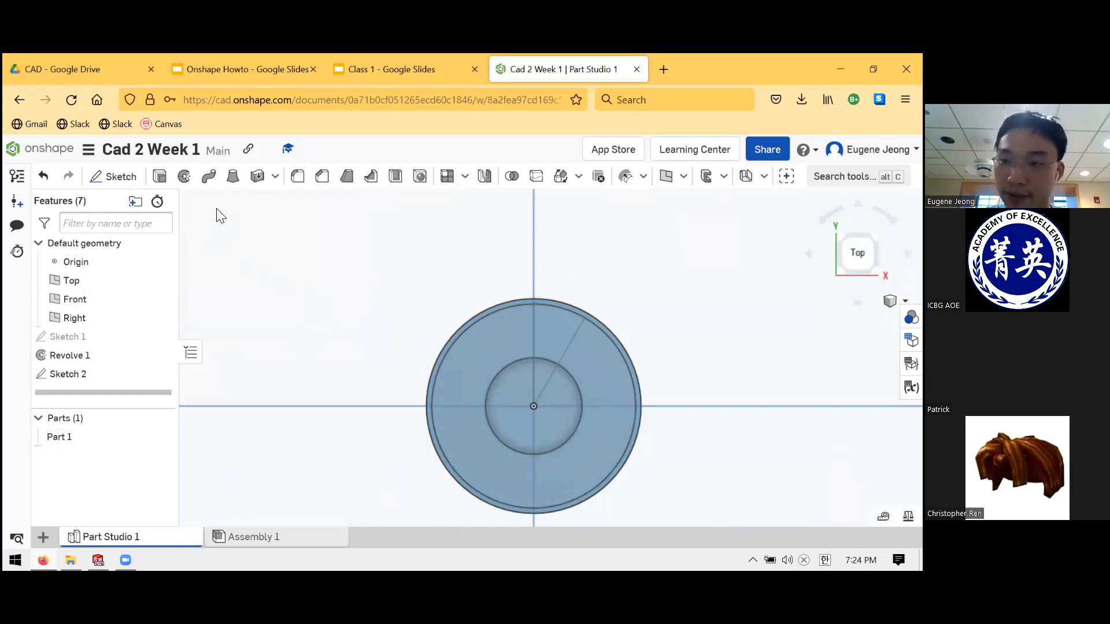
- Set up a Remove extrude of the Sketch 2 wedge region, Blind 0.25 in deep
left_click(159, 177)
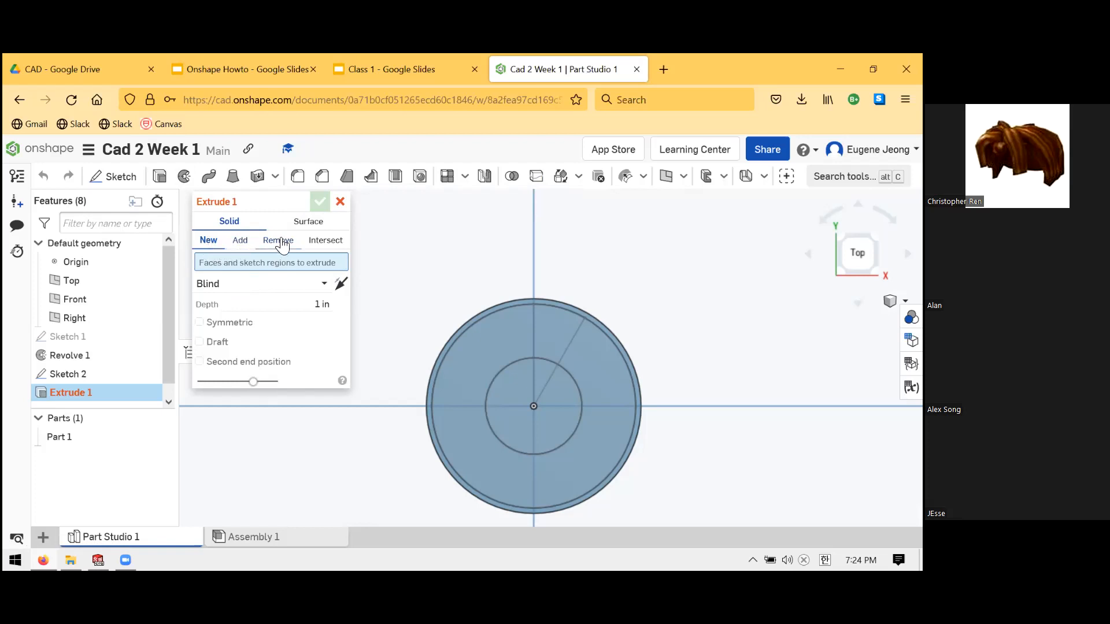
left_click(280, 242)
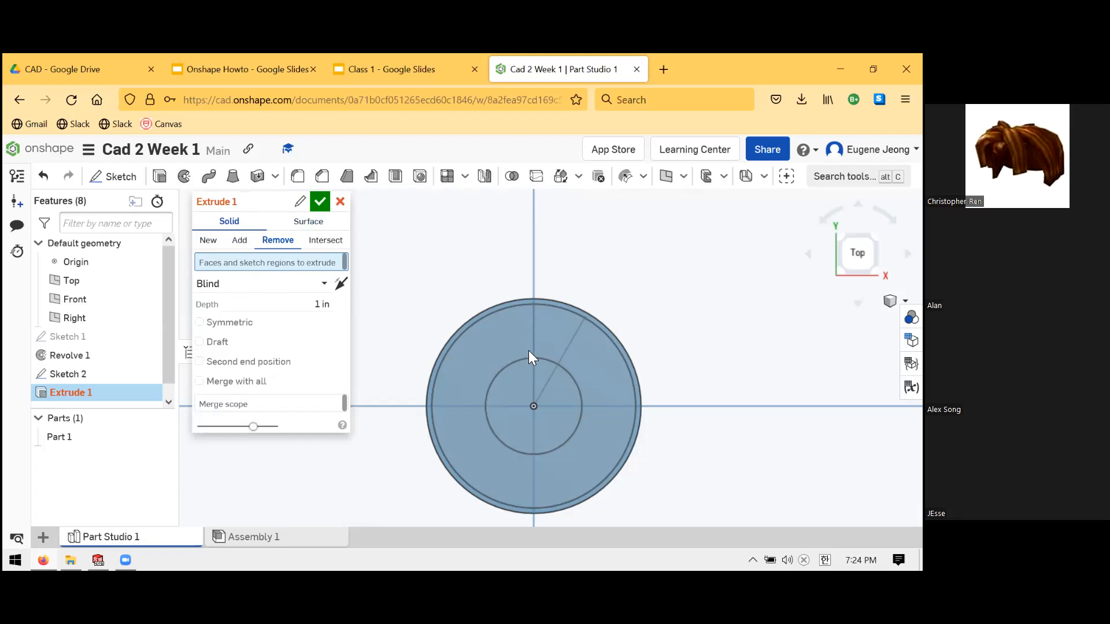
left_click(564, 338)
right_click_drag(592, 320, 491, 393)
scroll(532, 386, "down", 4)
scroll(654, 325, "up", 4)
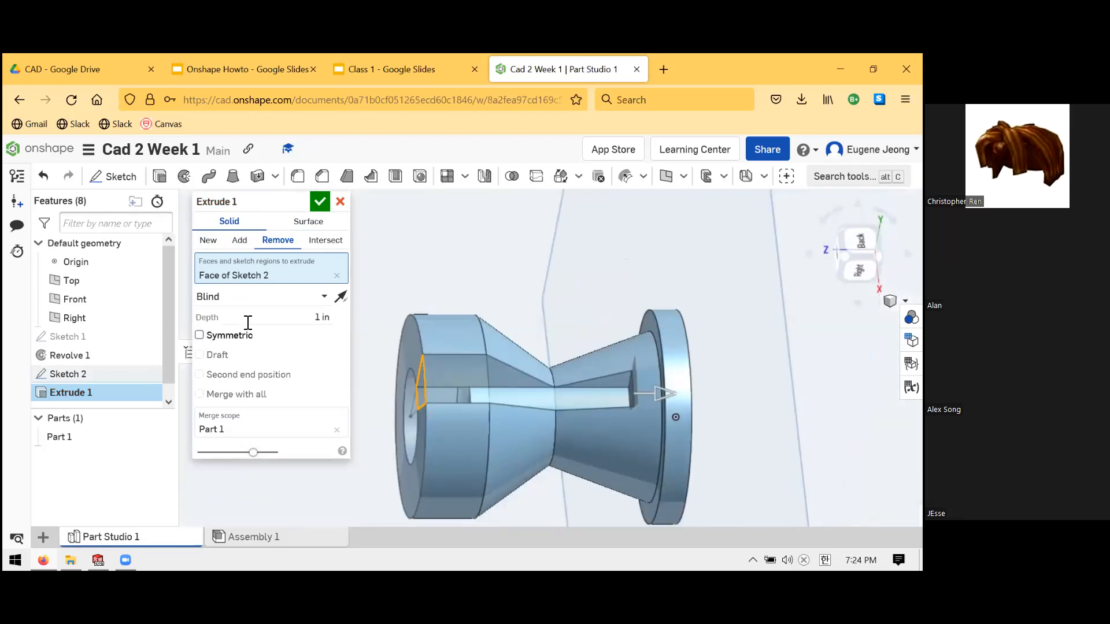
left_click(324, 320)
type("0.25")
key("Return")
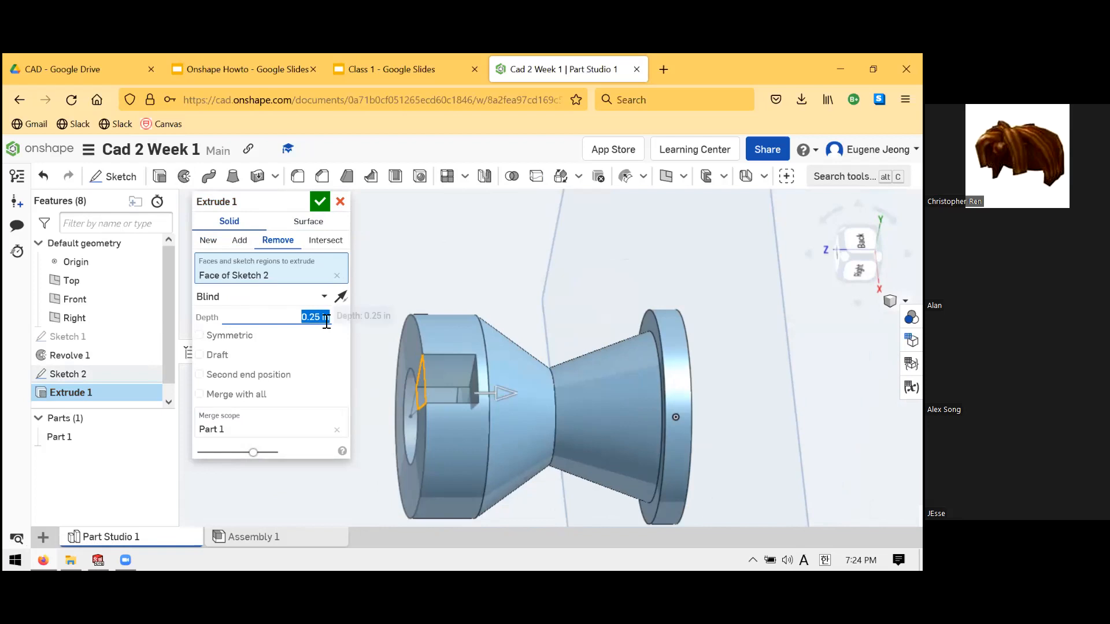
right_click_drag(535, 344, 575, 310)
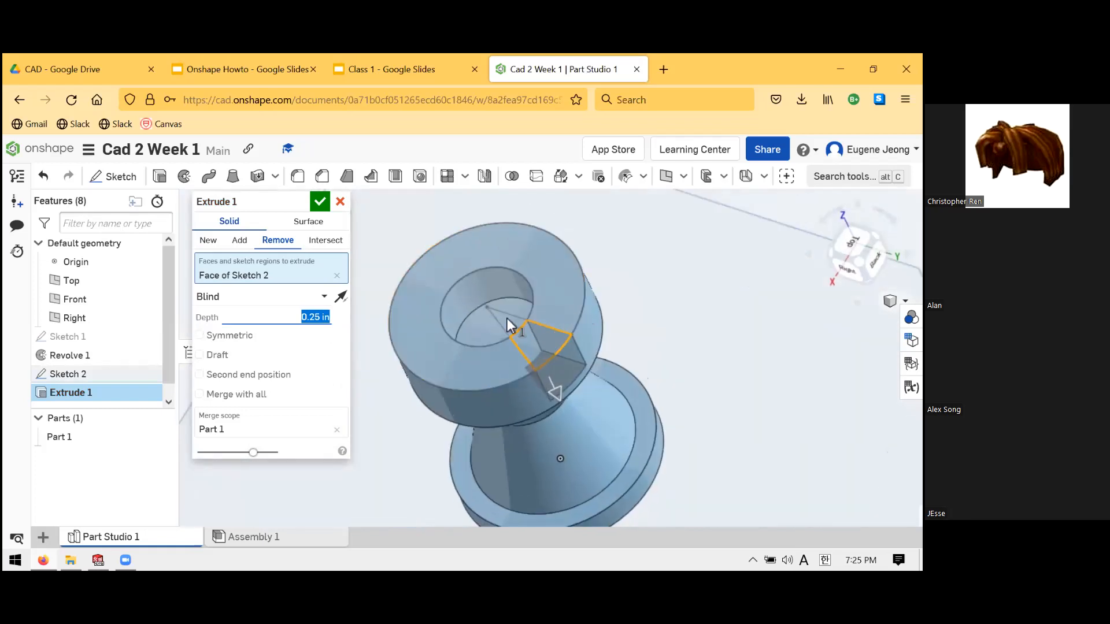
- Set the slot cut's end type to Up to face, with a Revolve 1 face as the limit
left_click(325, 297)
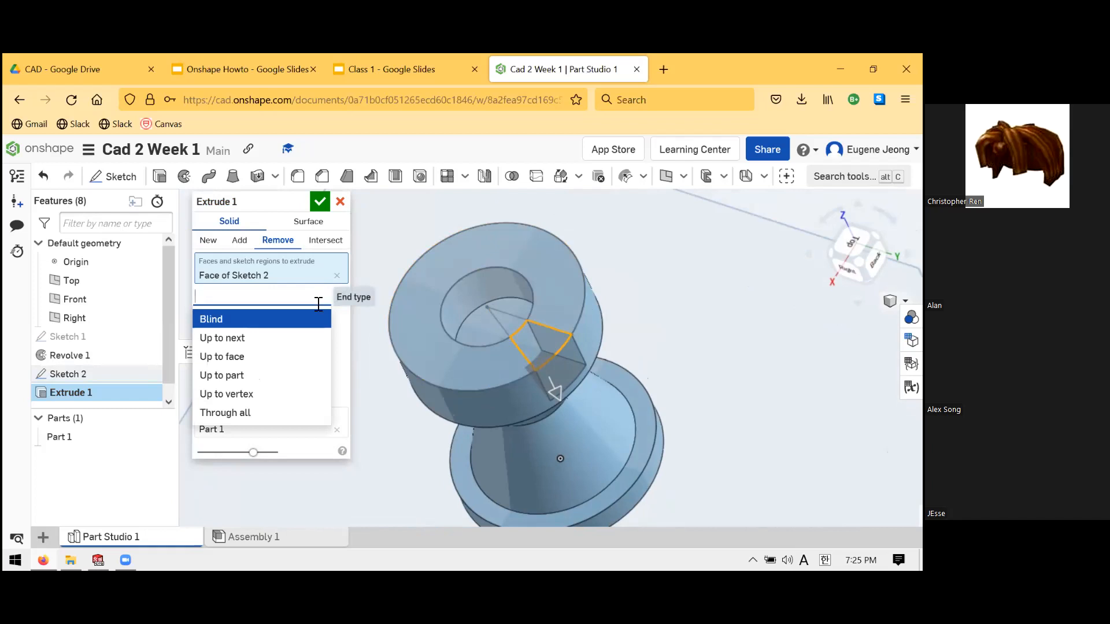
left_click(284, 339)
right_click_drag(648, 379, 615, 379)
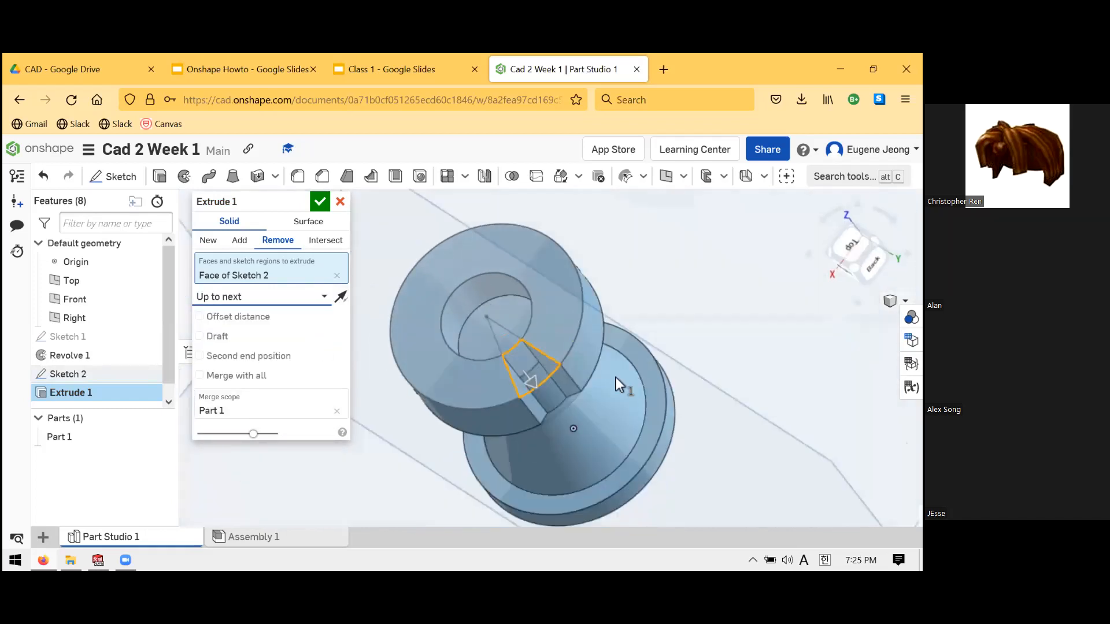
left_click(287, 298)
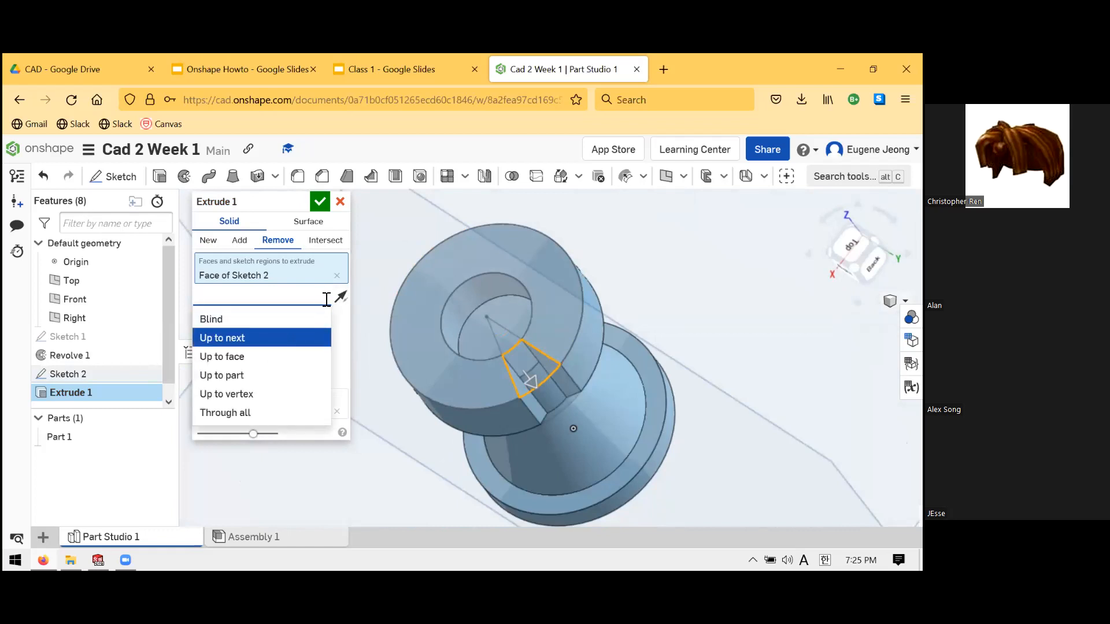
left_click(268, 354)
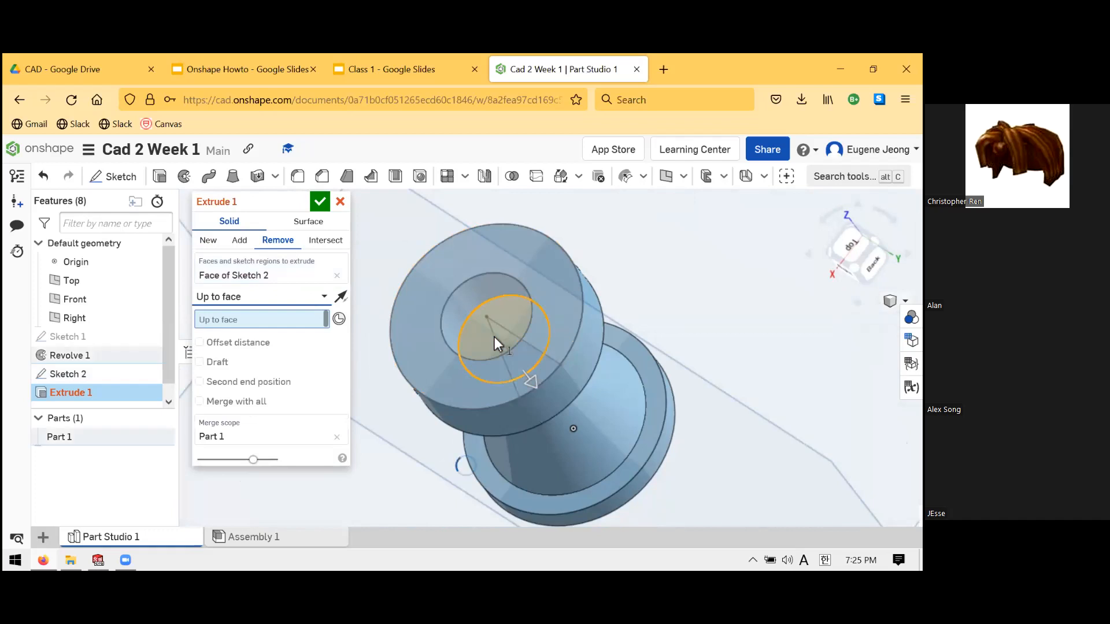
left_click(660, 383)
mouse_move(660, 383)
right_mouse_down()
mouse_move(677, 360)
mouse_move(647, 369)
right_mouse_up()
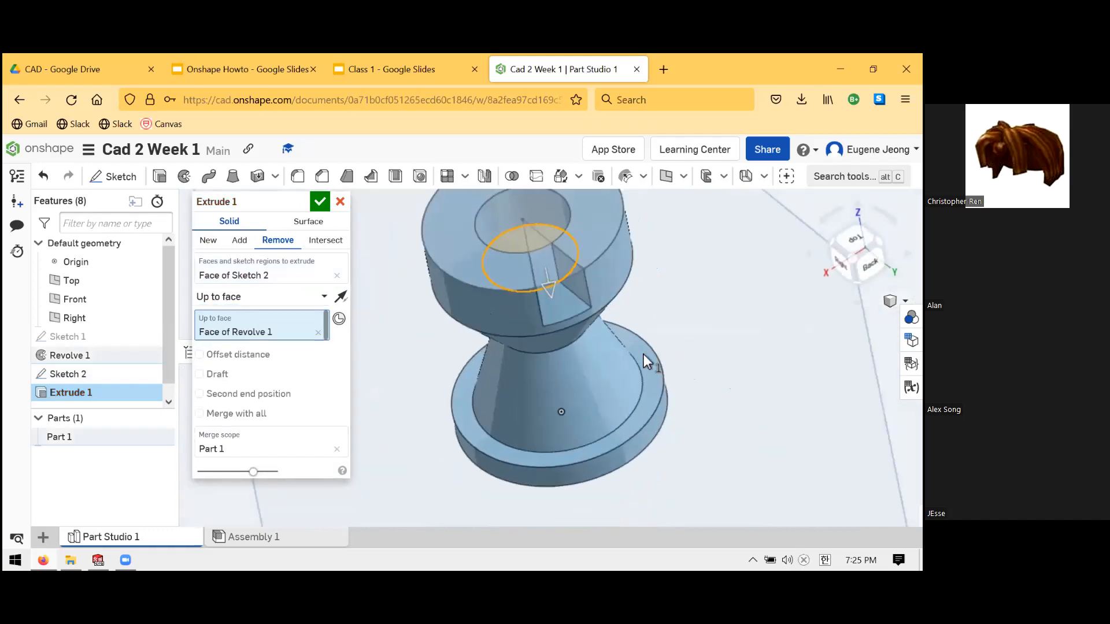
scroll(596, 282, "down", 3)
scroll(571, 265, "up", 4)
right_click_drag(569, 396, 570, 359)
scroll(585, 318, "down", 3)
scroll(586, 317, "up", 4)
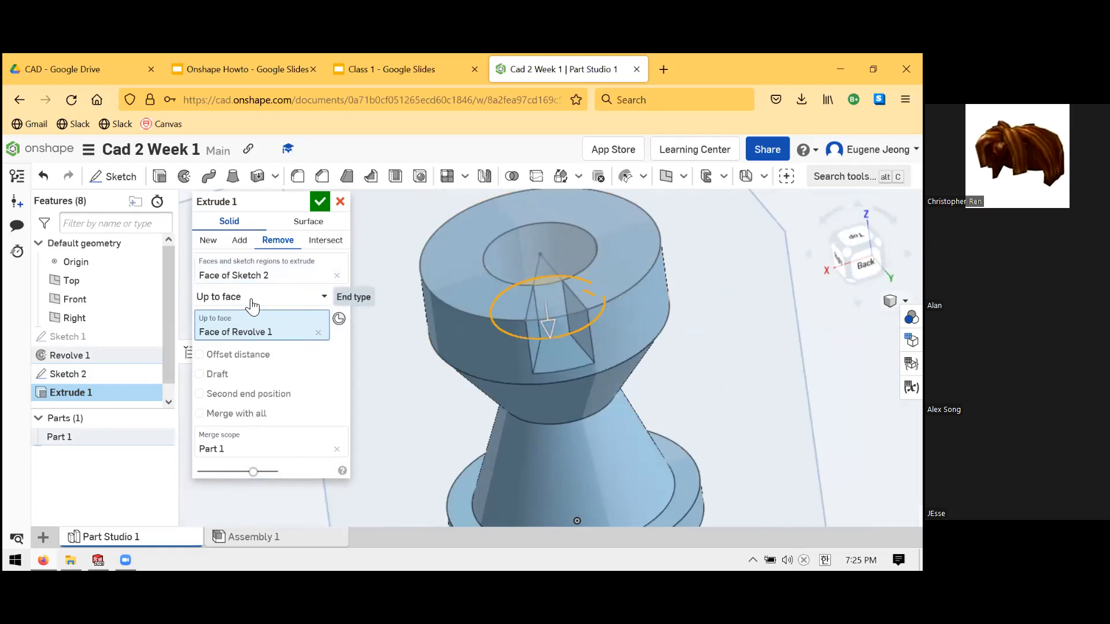
right_click_drag(522, 314, 531, 246)
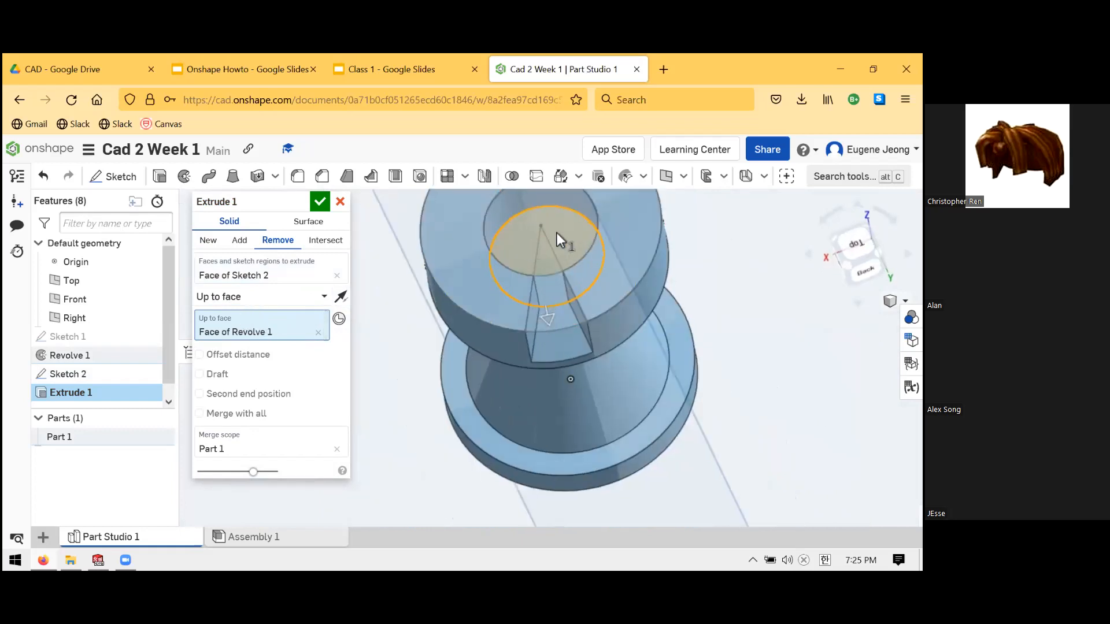
right_click_drag(592, 377, 573, 353)
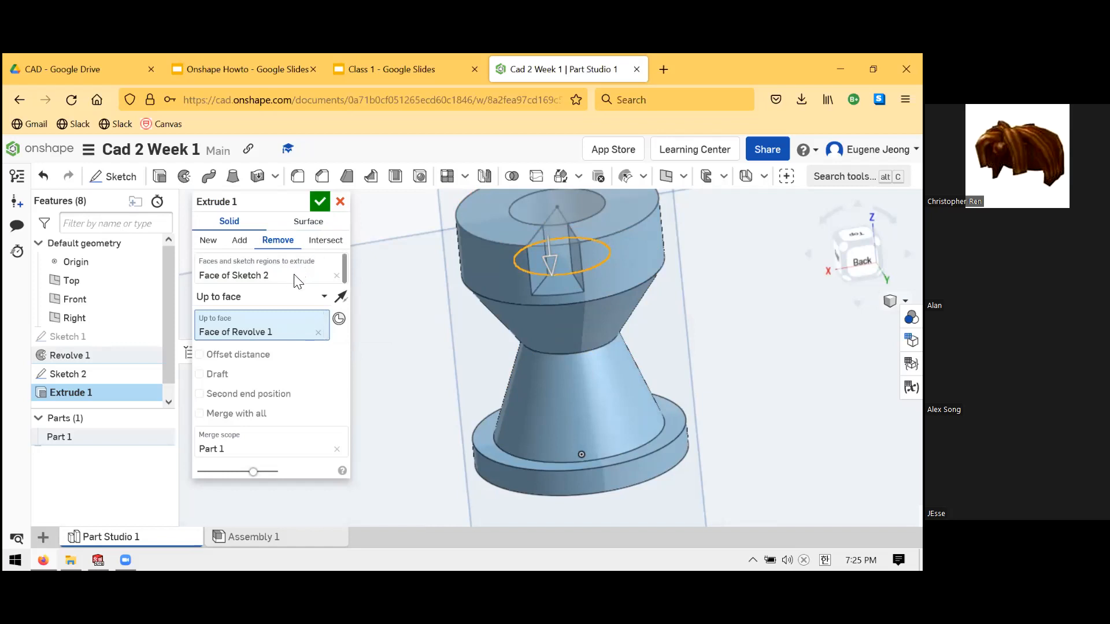
- Recheck the wedge region and the Up to face end type, then apply Extrude 1
left_click(344, 282)
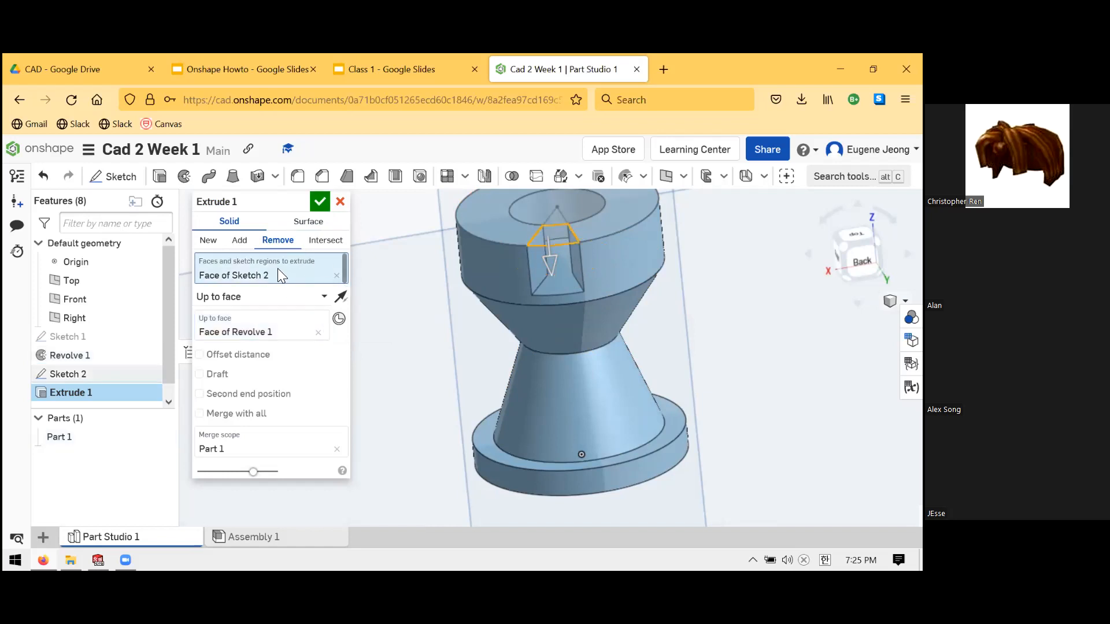
left_click(280, 297)
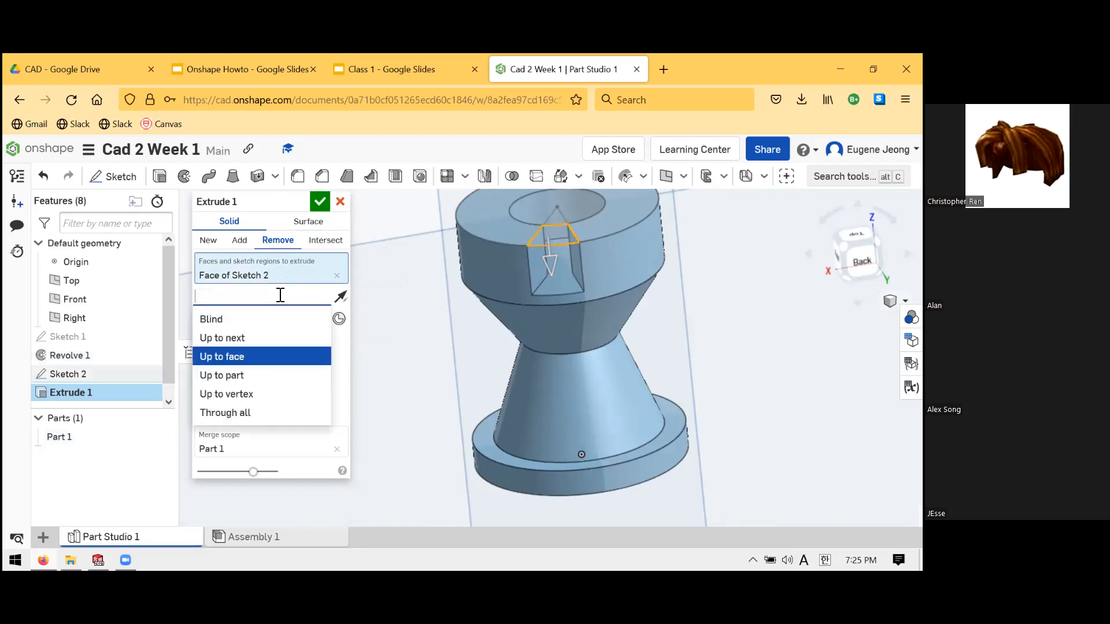
left_click(240, 359)
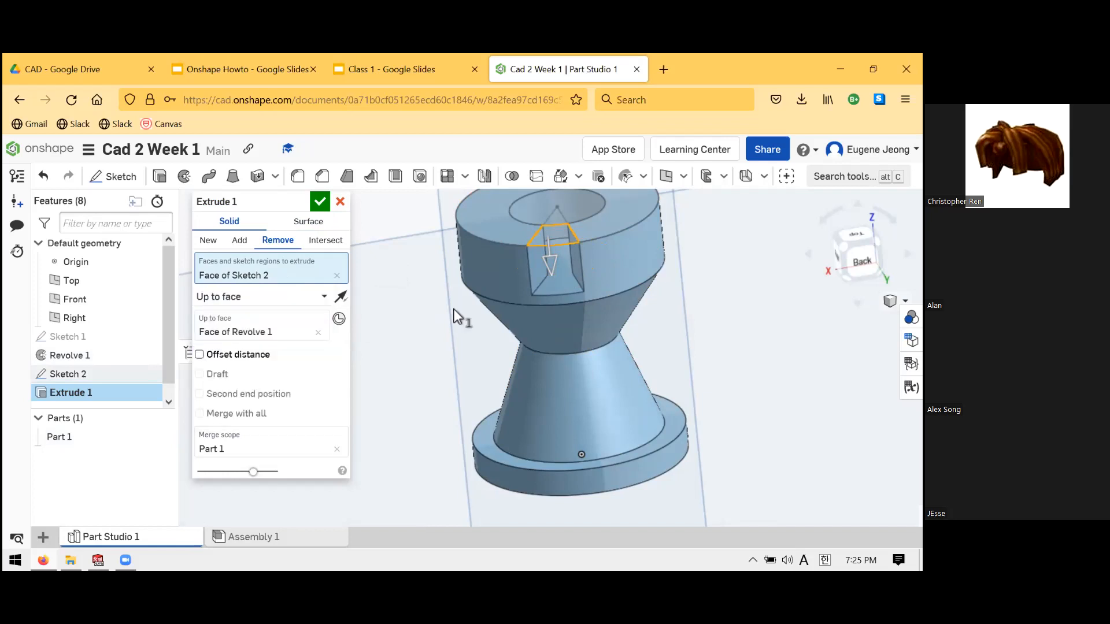
right_click_drag(546, 306, 567, 324)
scroll(577, 266, "up", 3)
scroll(579, 231, "down", 4)
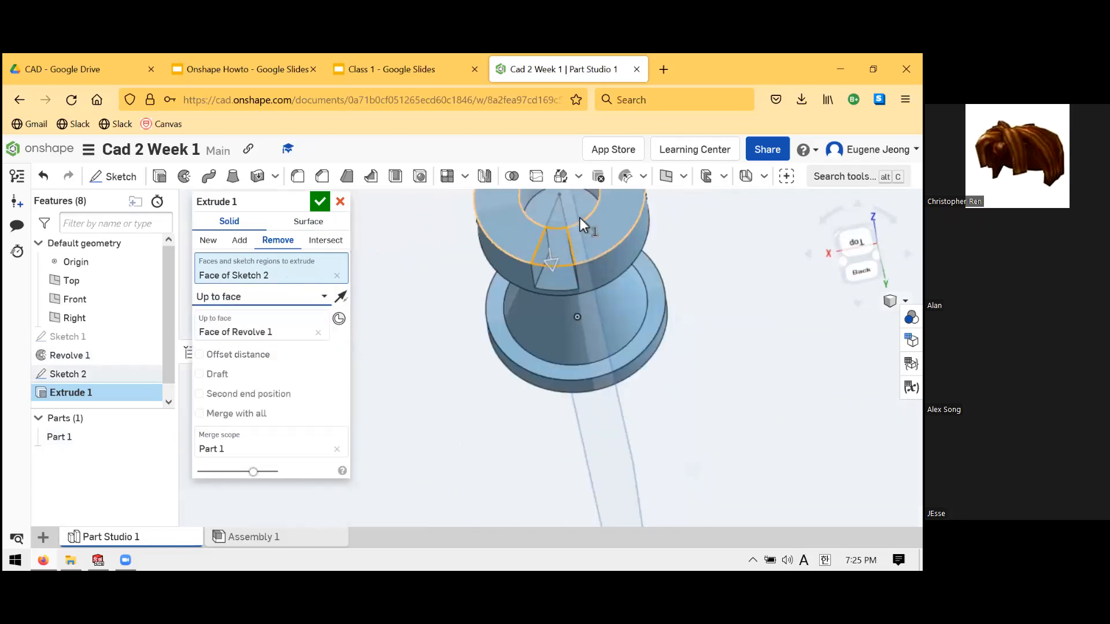
scroll(544, 220, "up", 4)
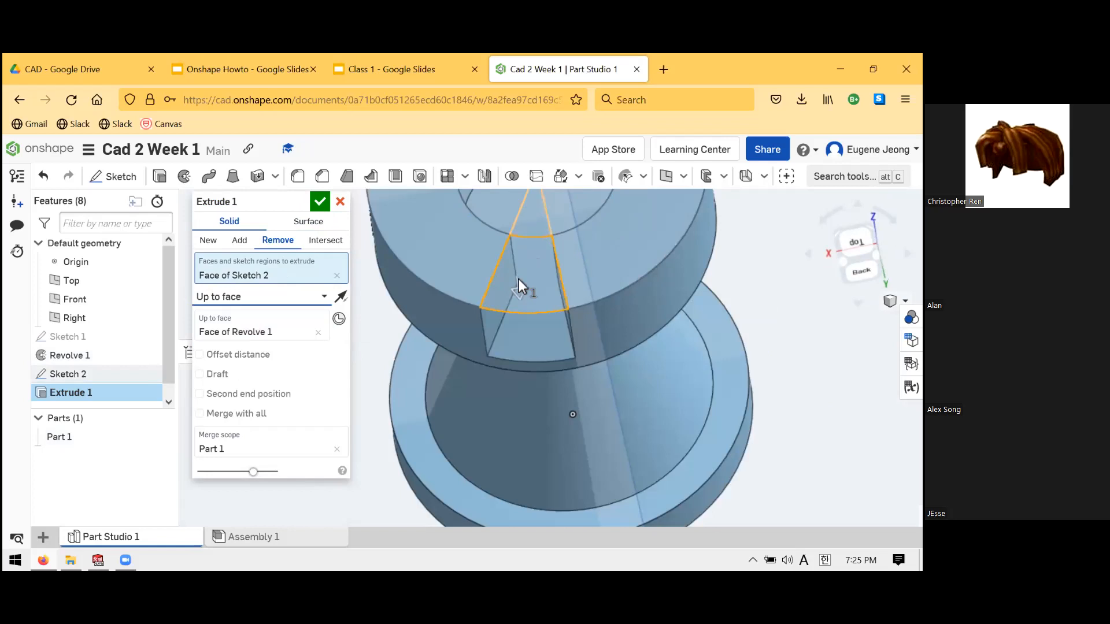
scroll(537, 346, "down", 3)
scroll(524, 226, "up", 4)
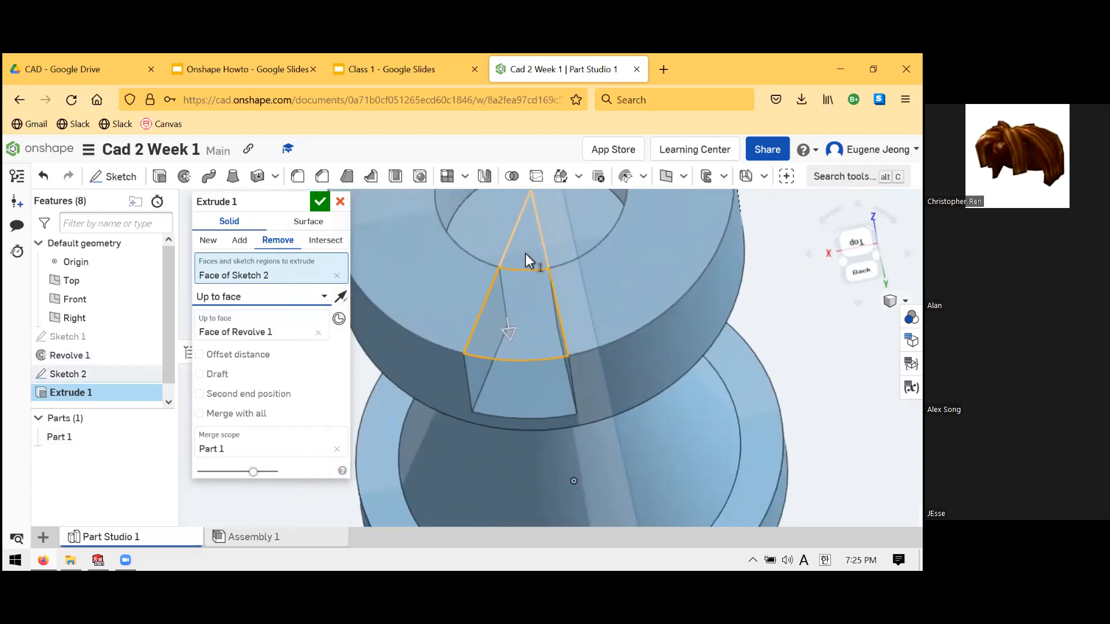
left_click(320, 202)
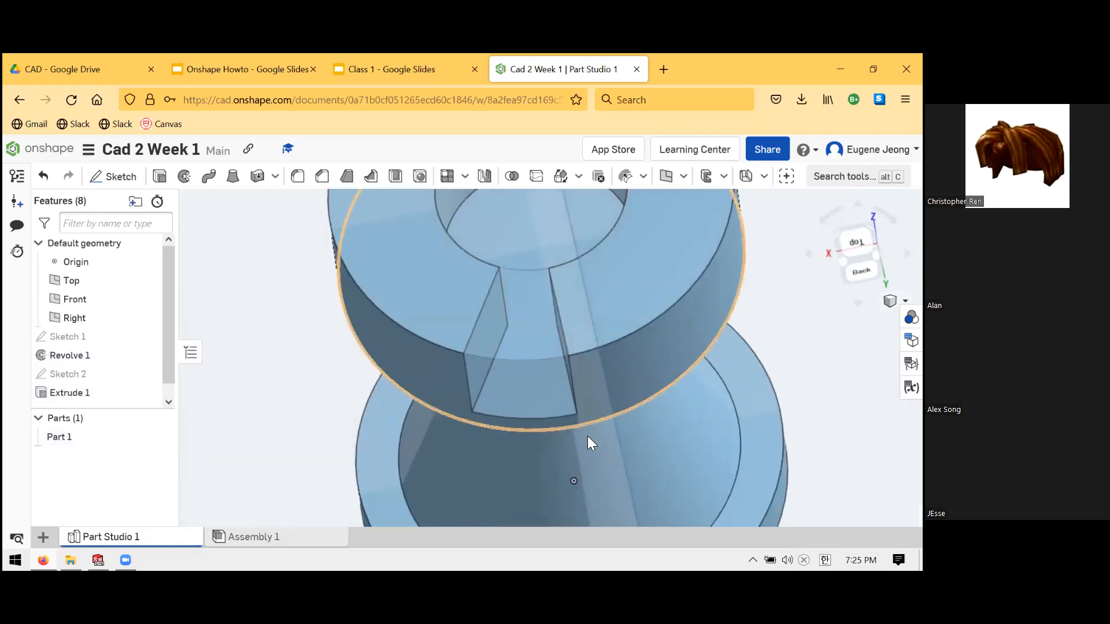
- Select a slot edge and view the slotted rook straight down from the Top plane with Shift+5
scroll(587, 436, "down", 4)
scroll(656, 377, "down", 1)
right_click_drag(656, 377, 678, 378)
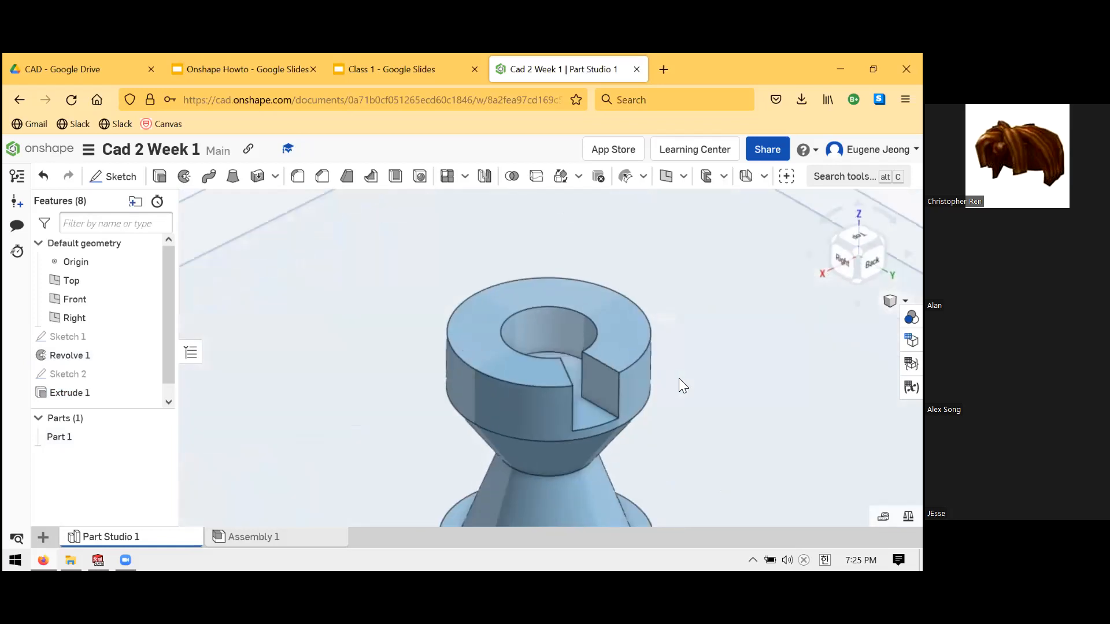
left_click(858, 236)
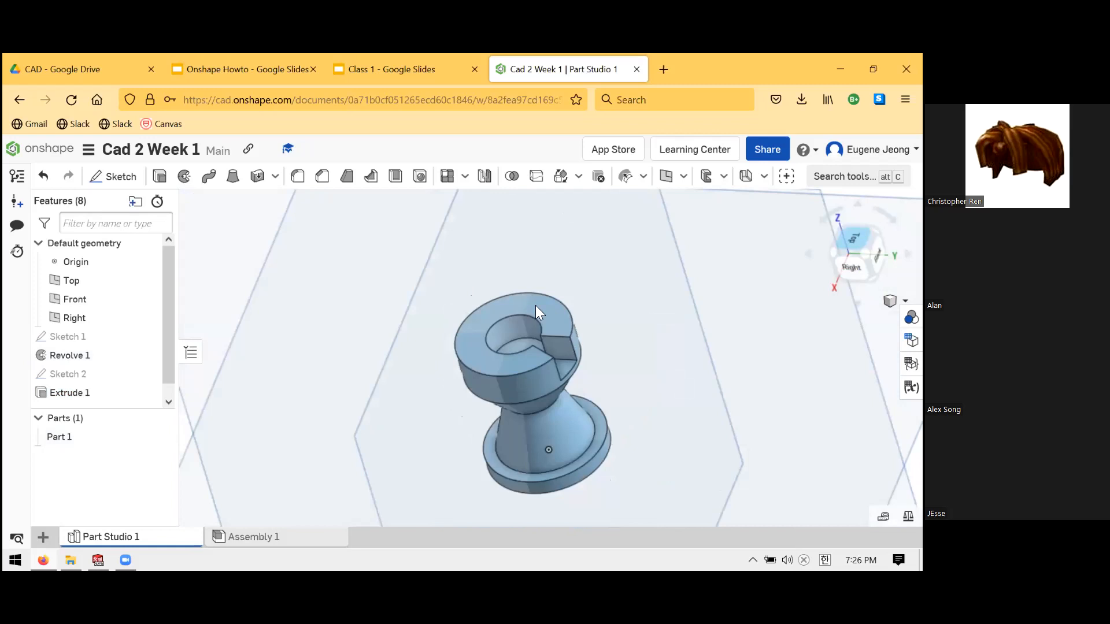
right_click_drag(682, 351, 654, 358)
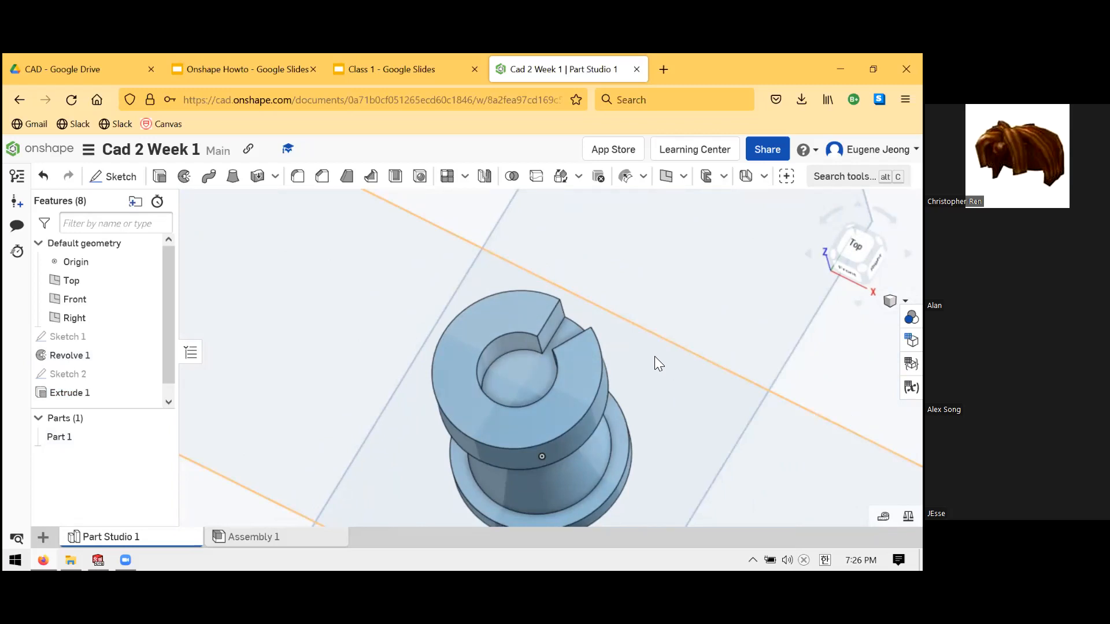
right_click_drag(654, 363, 703, 346)
right_click_drag(542, 310, 575, 316)
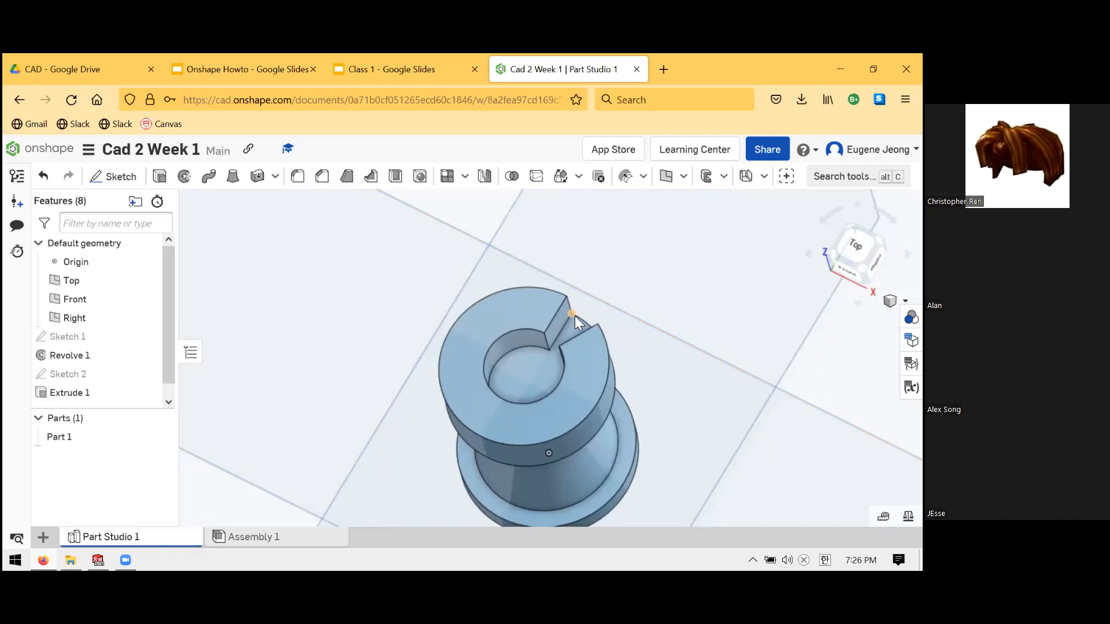
left_click(574, 316)
key("shift+5")
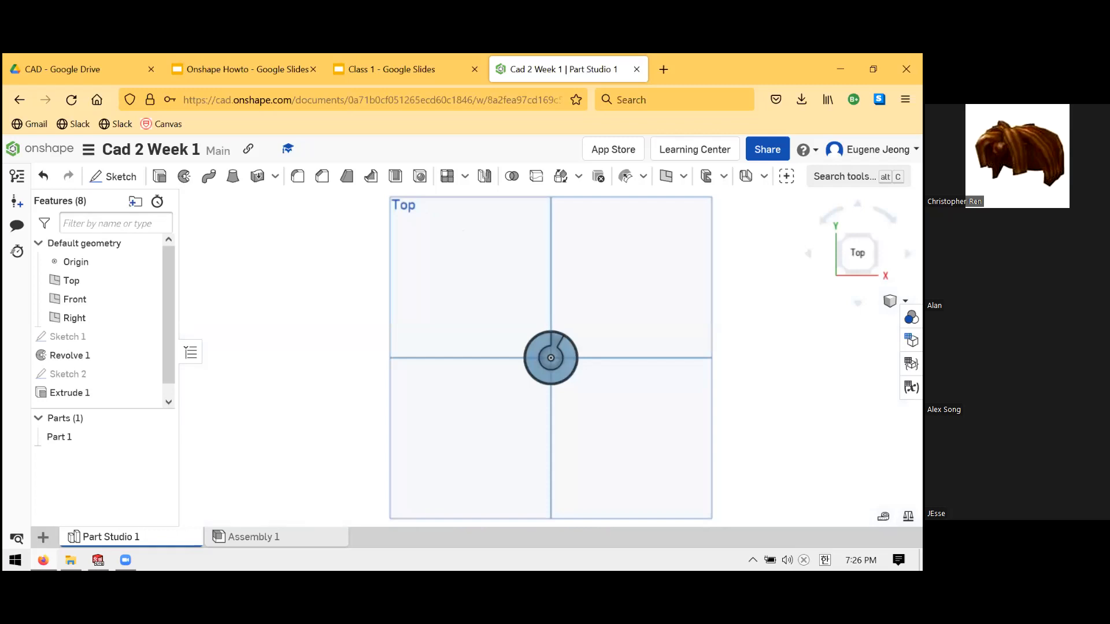
- Choose Circular pattern from the pattern type list and tilt the view back to an angle
left_click(464, 176)
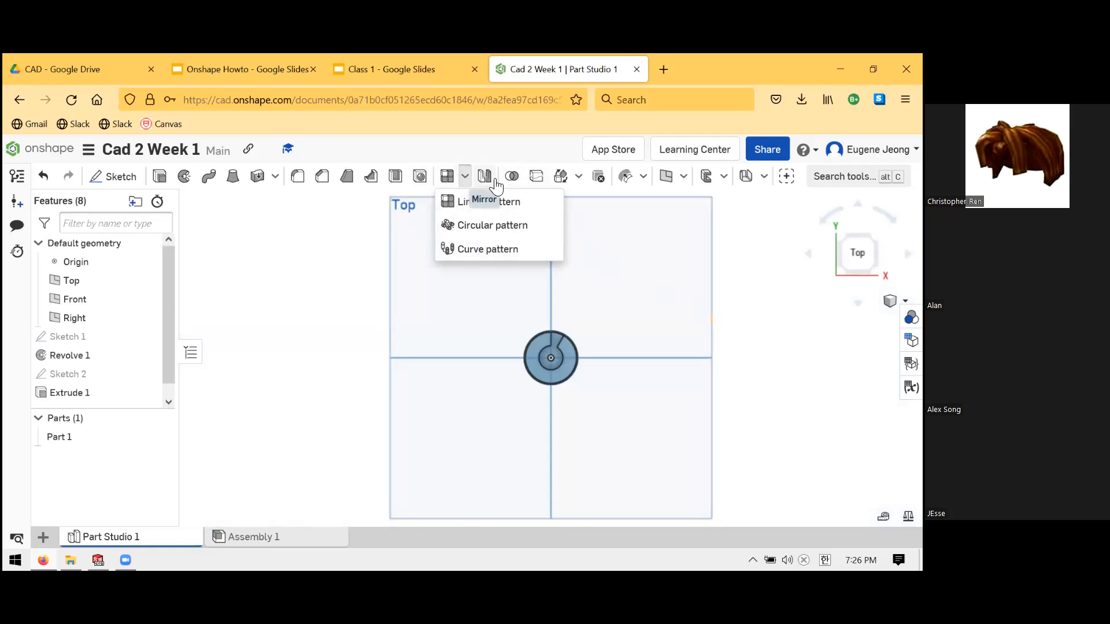
left_click(465, 176)
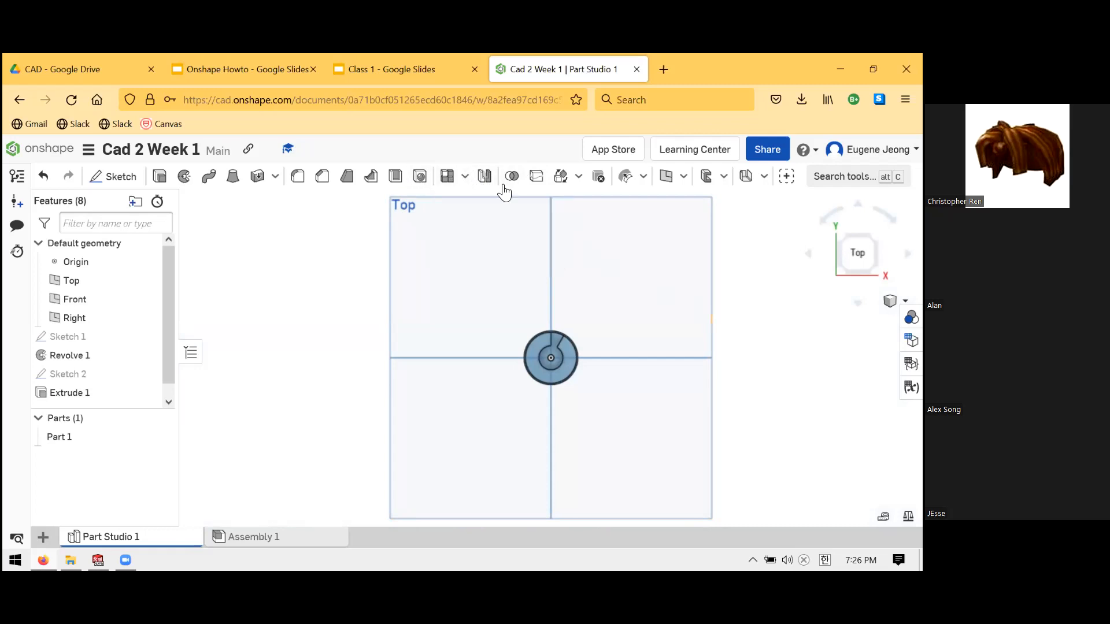
left_click(465, 178)
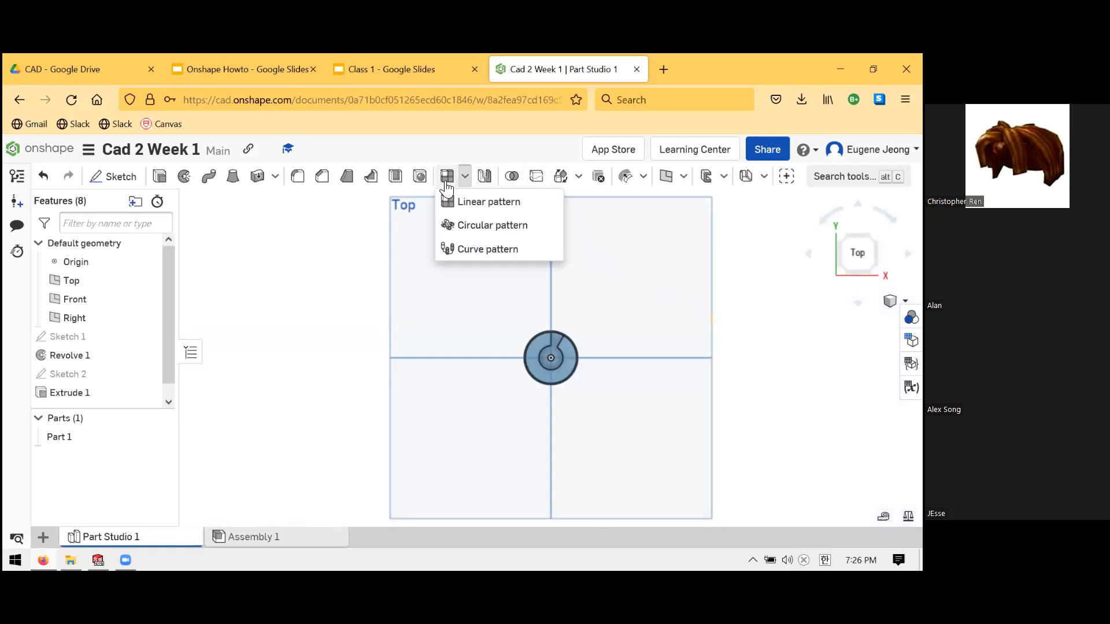
left_click(453, 226)
right_click_drag(603, 330, 591, 315)
scroll(564, 342, "down", 1)
scroll(564, 343, "up", 4)
right_click_drag(608, 372, 612, 344)
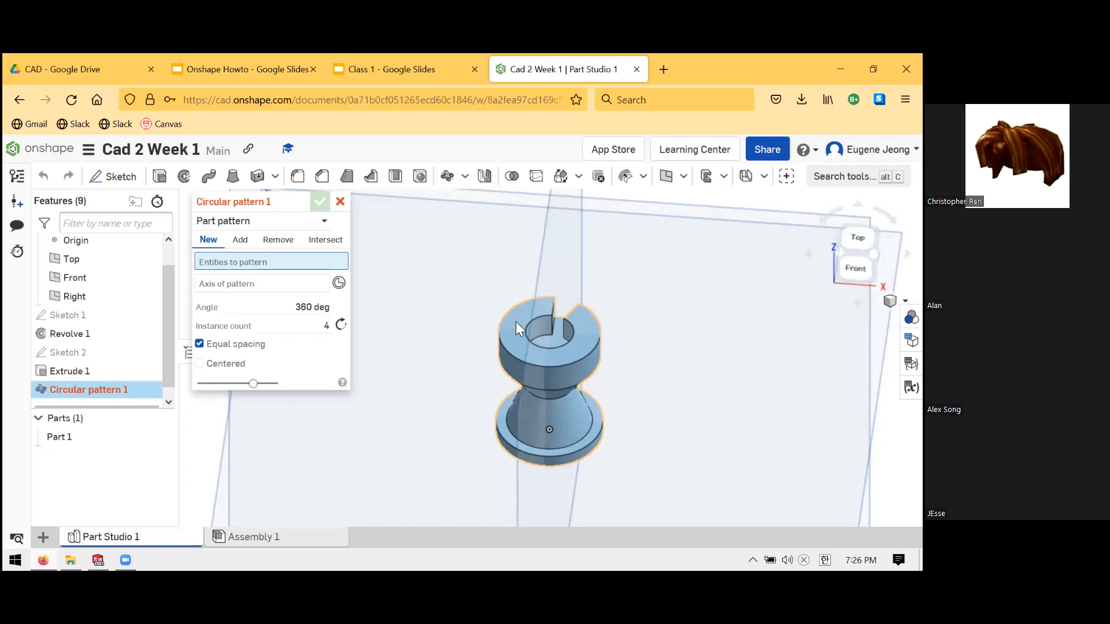
- Set the circular pattern type to Feature pattern and select Extrude 1 to repeat
left_click(325, 225)
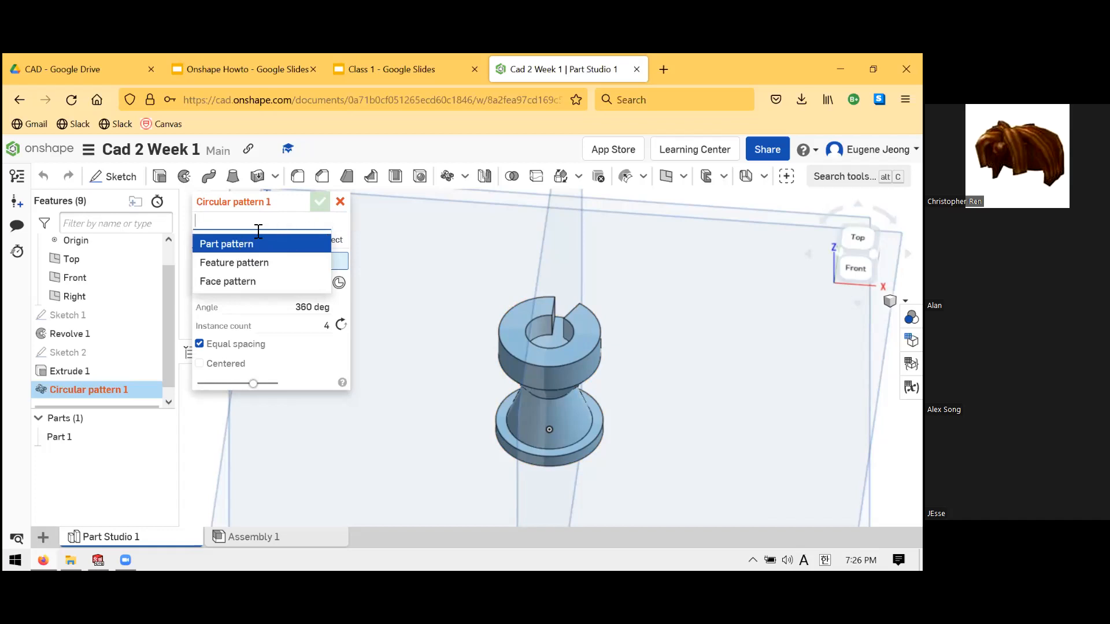
left_click(325, 226)
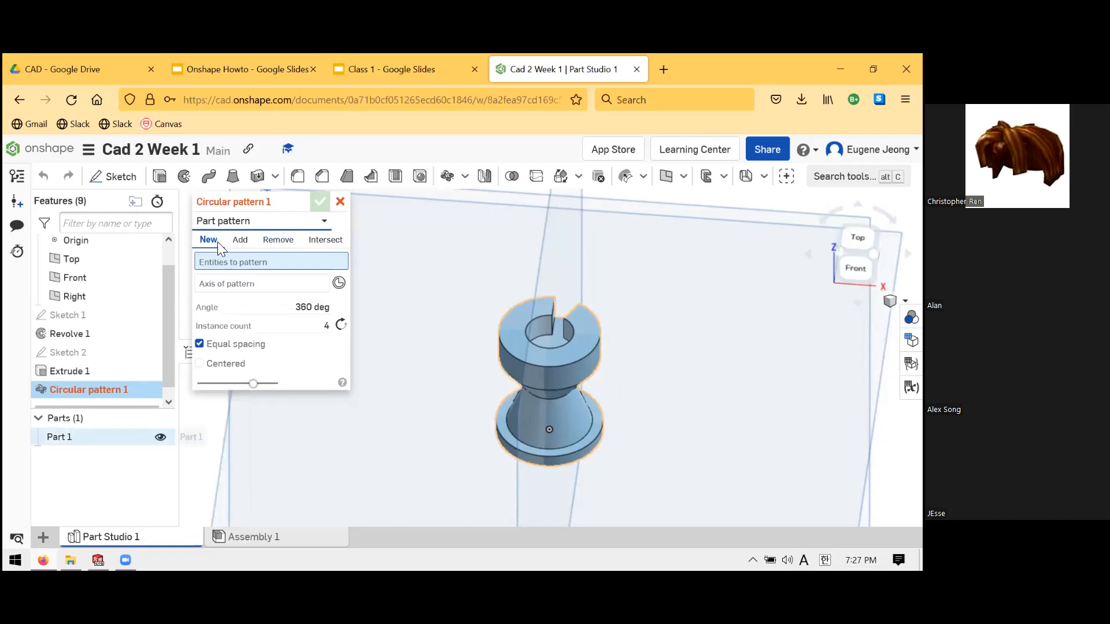
left_click(321, 221)
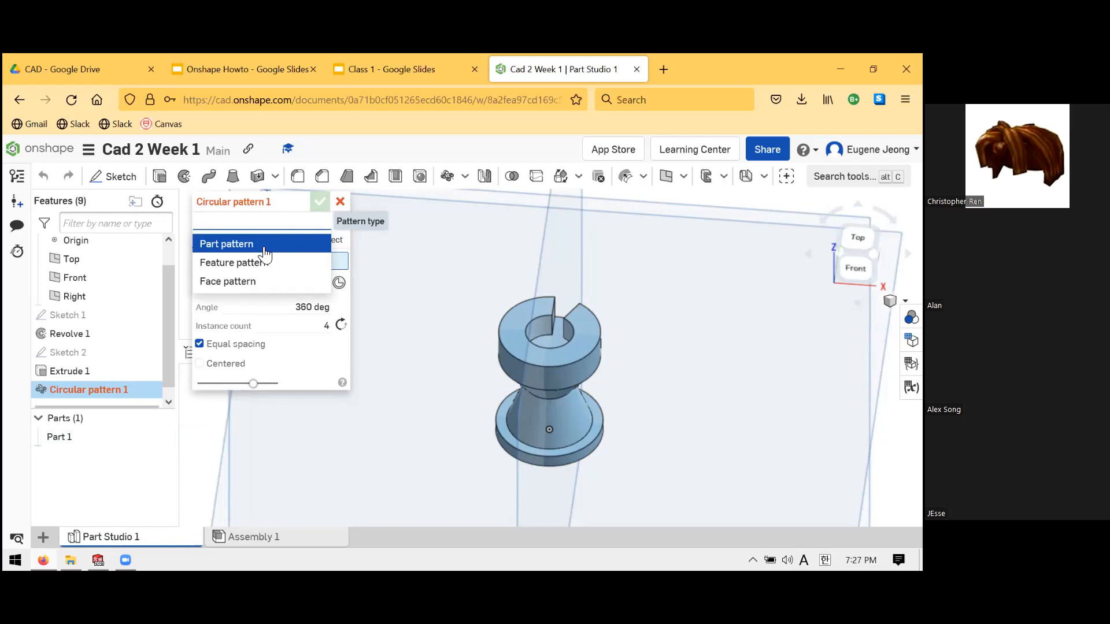
left_click(237, 262)
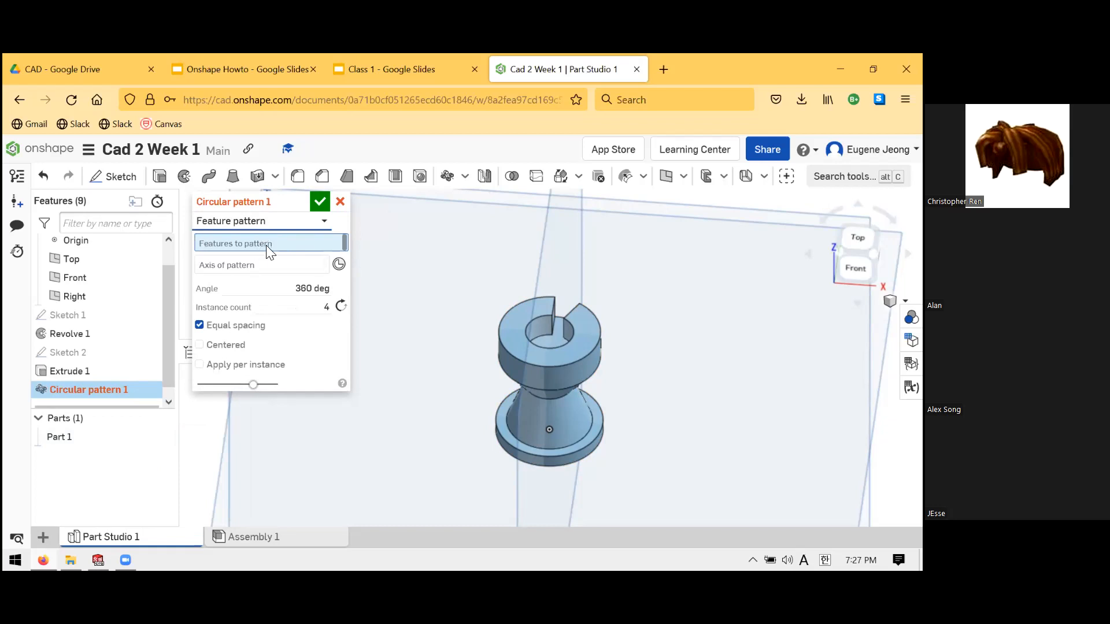
left_click(106, 374)
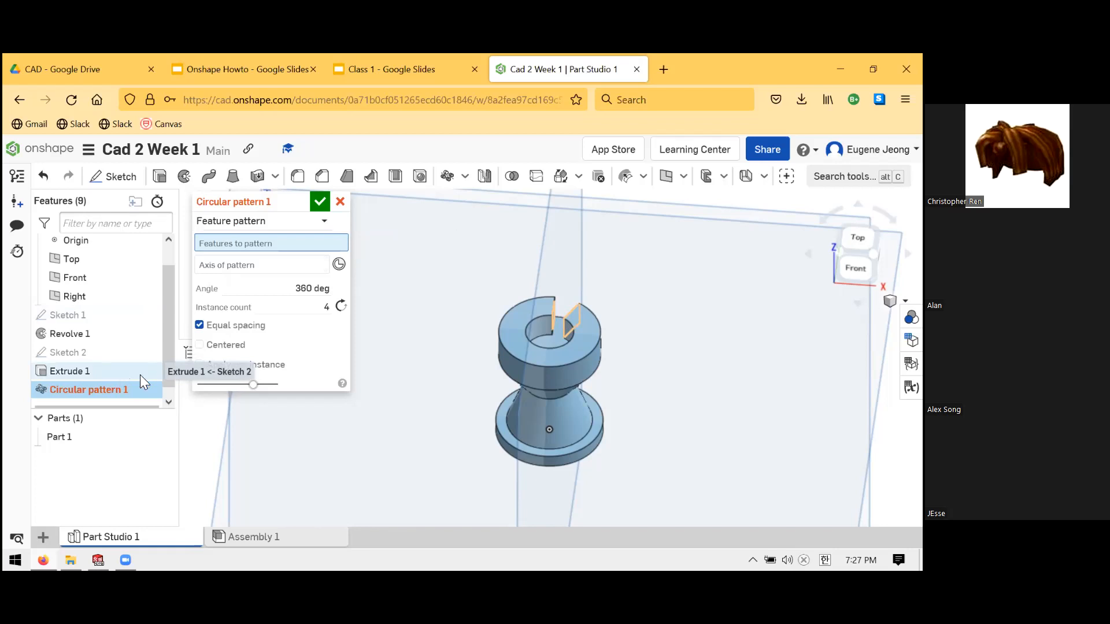
- Use the revolved base face of Revolve 1 as the pattern axis
left_click(240, 274)
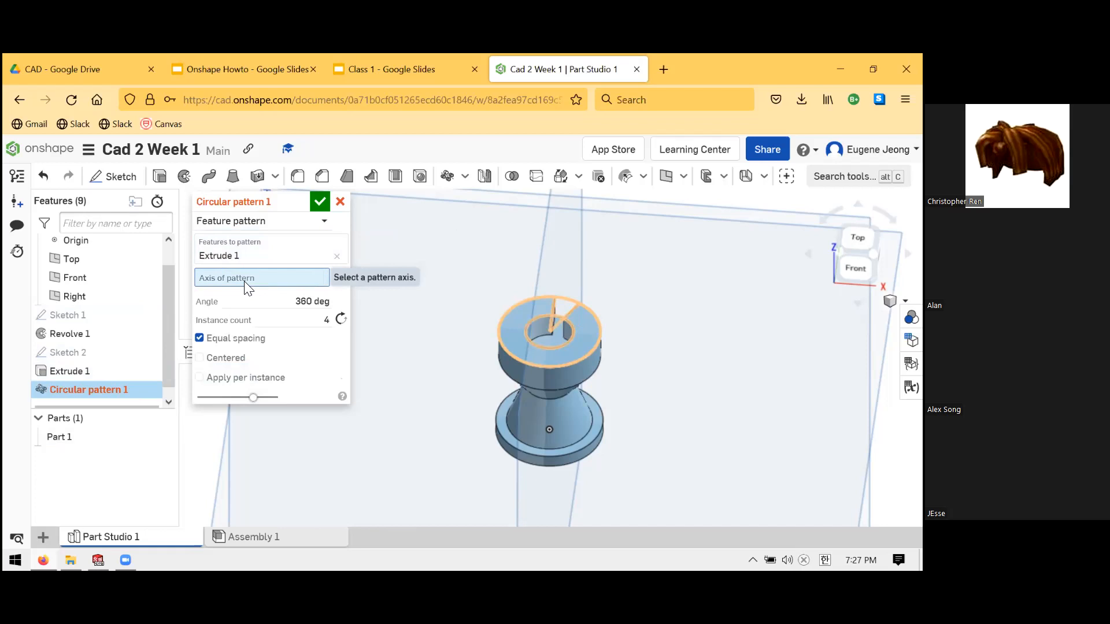
scroll(526, 306, "up", 2)
scroll(583, 318, "down", 4)
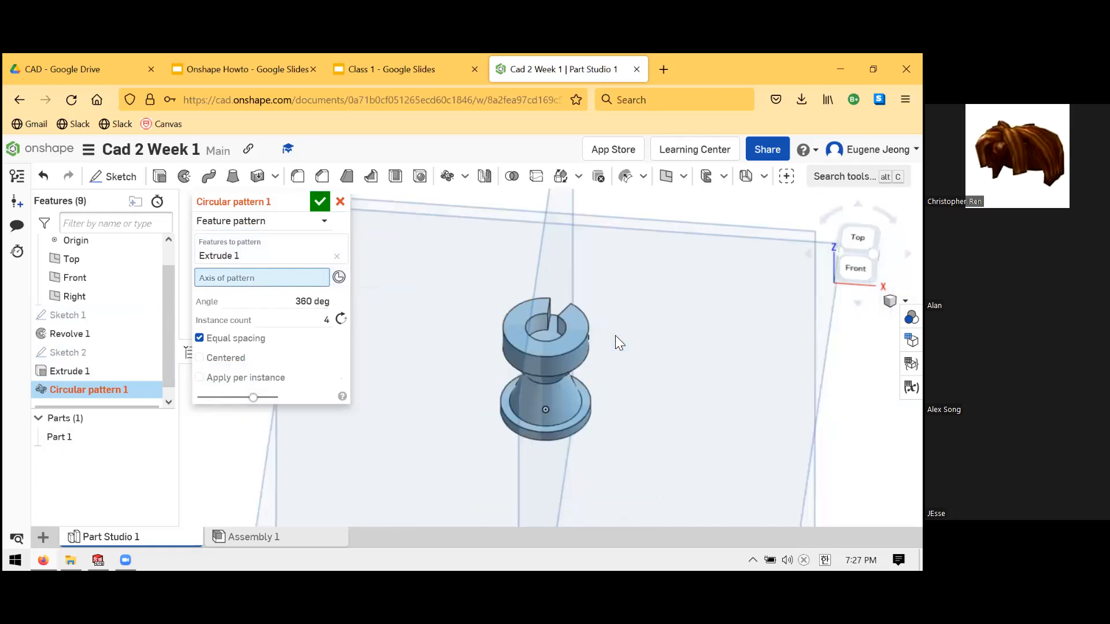
scroll(604, 388, "up", 1)
scroll(616, 390, "up", 4)
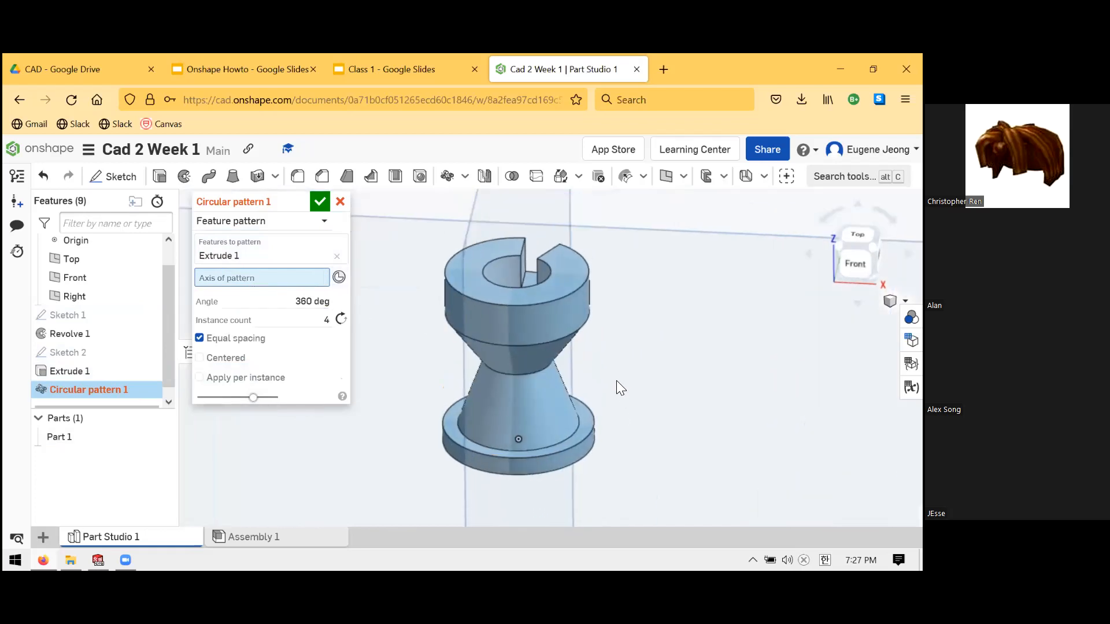
right_click_drag(628, 390, 585, 451)
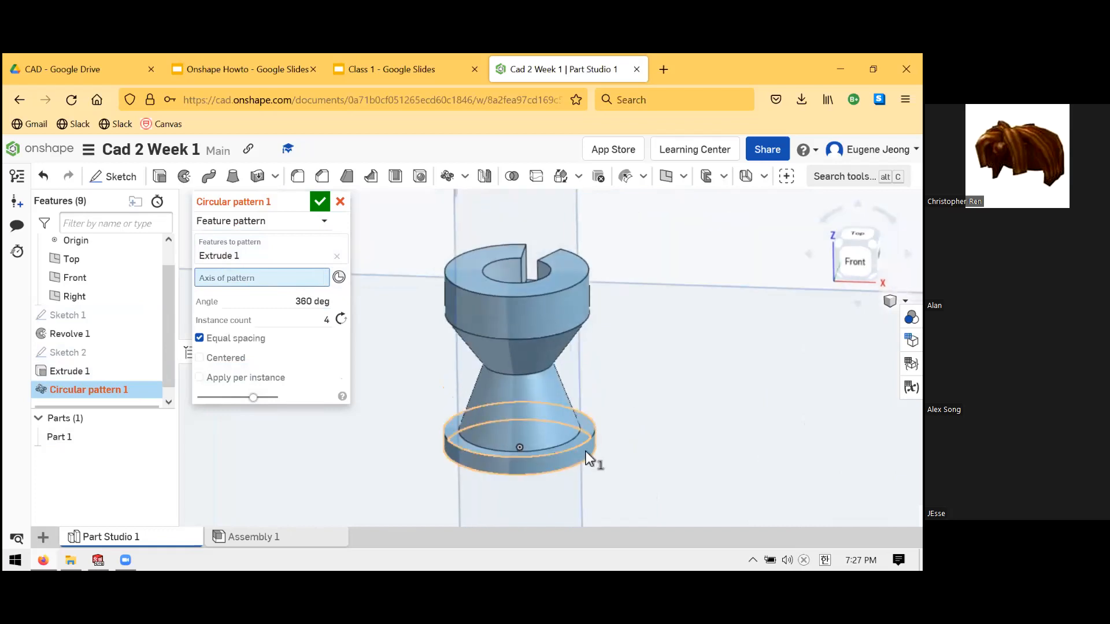
left_click(587, 457)
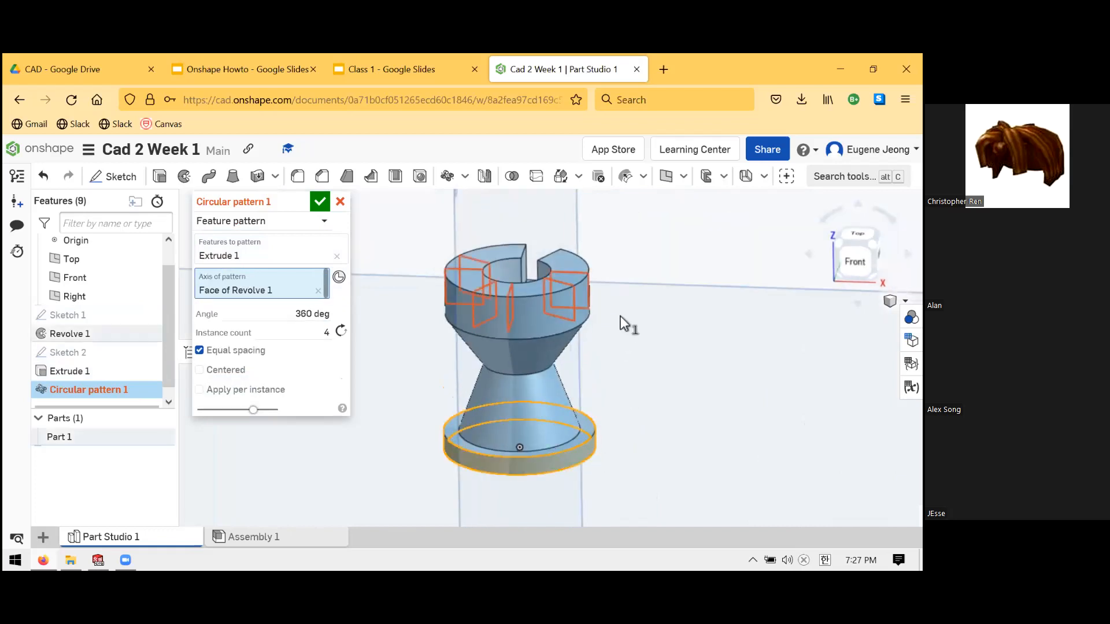
right_click_drag(624, 331, 533, 307)
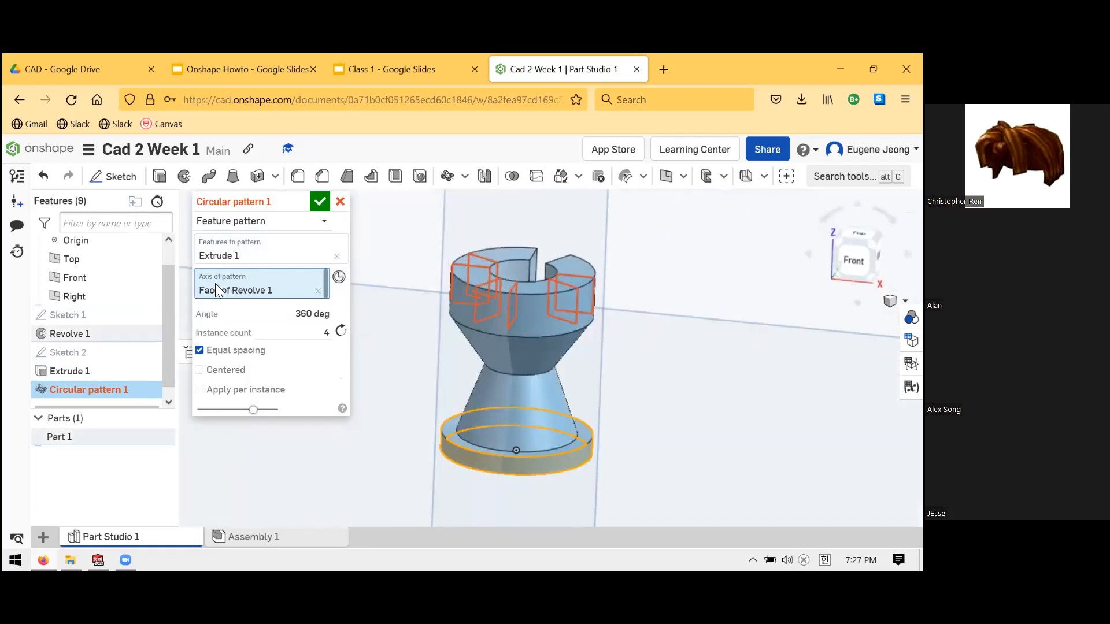
- Keep 360 deg with 4 instances, review the settings, and confirm Circular pattern 1
left_click(276, 312)
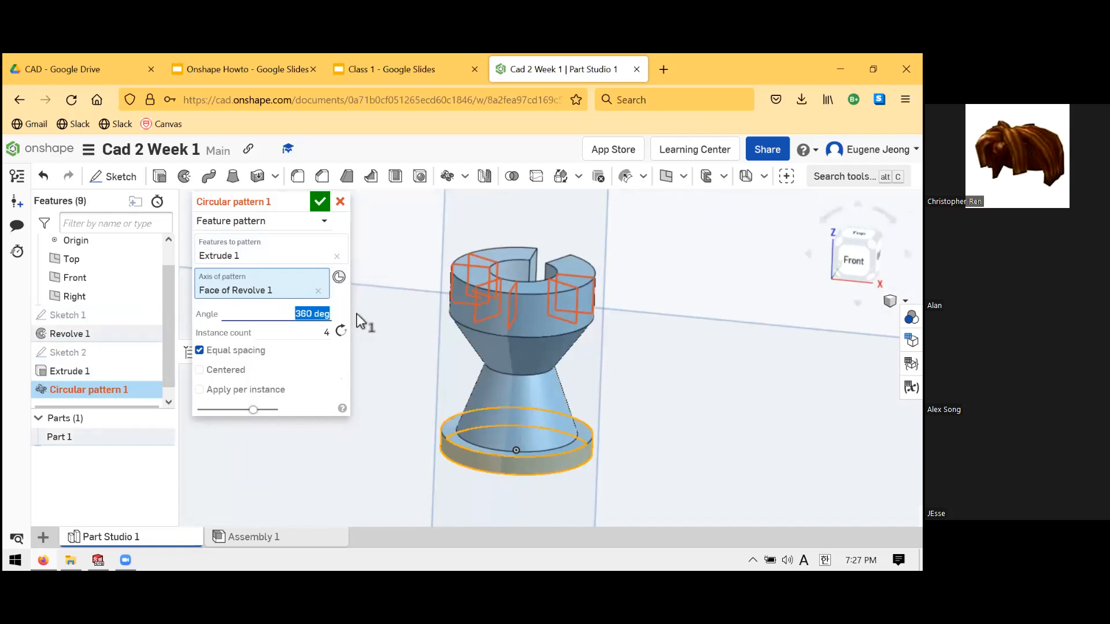
left_click(326, 332)
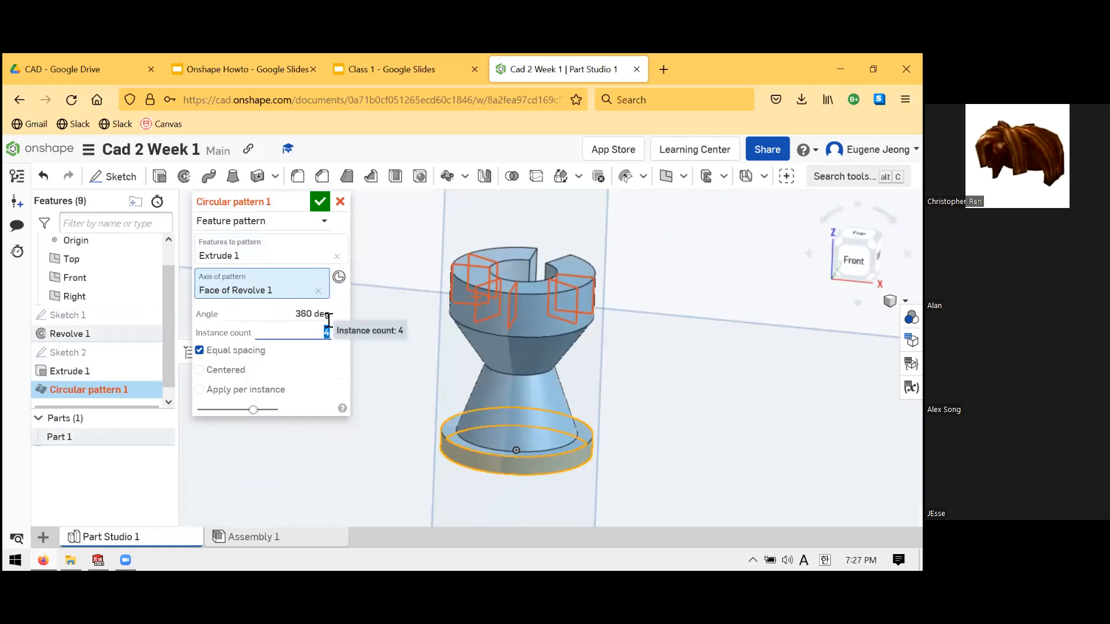
key("Up")
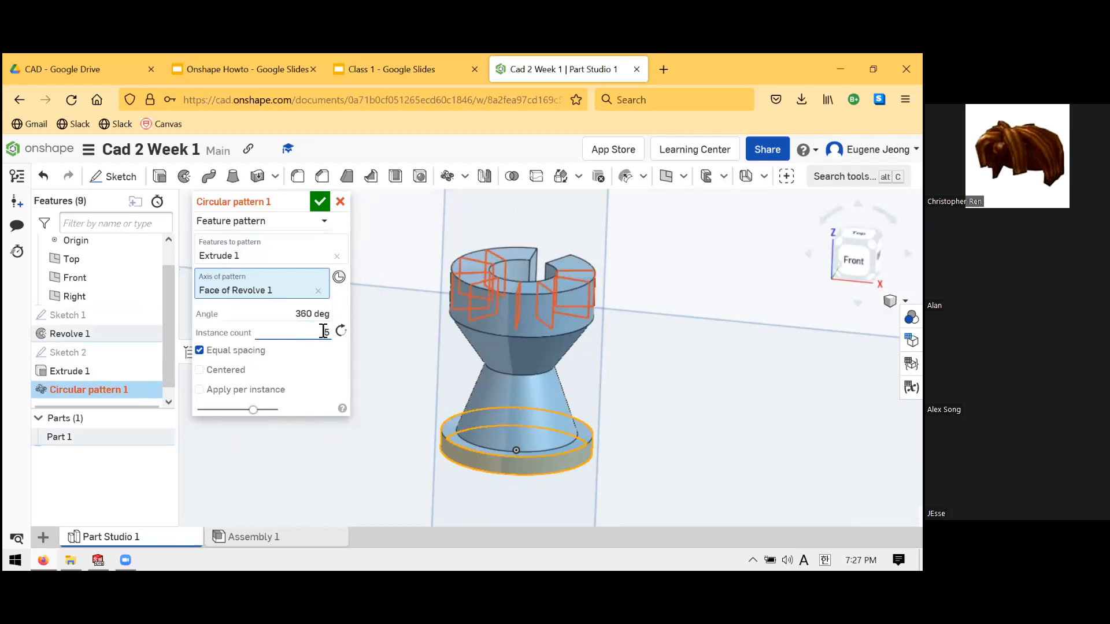
left_click(330, 332)
key("Down")
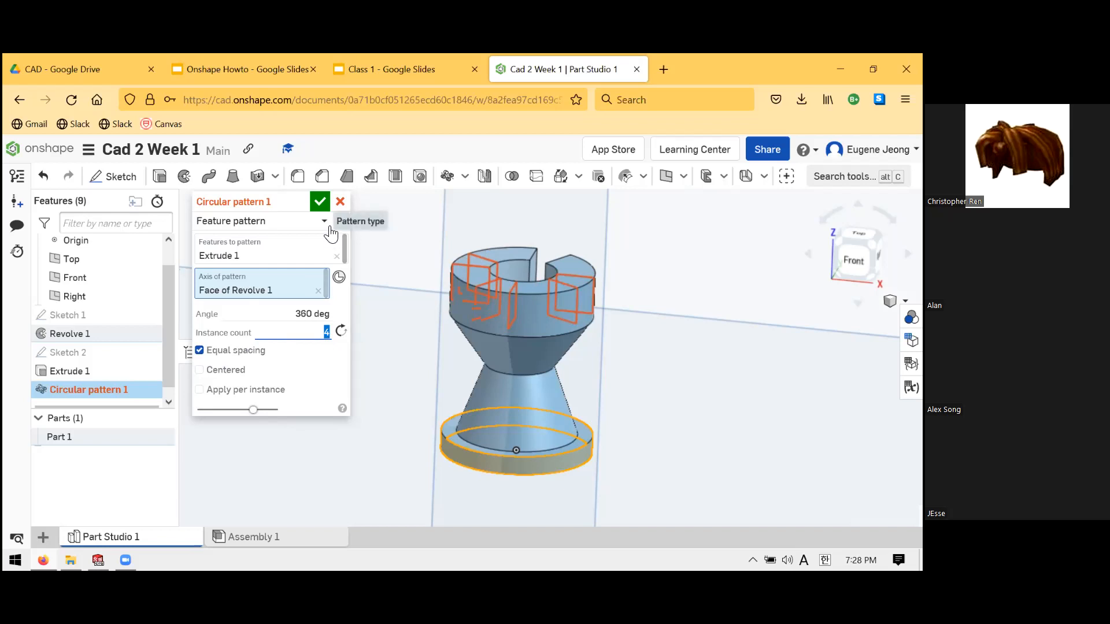
left_click(304, 223)
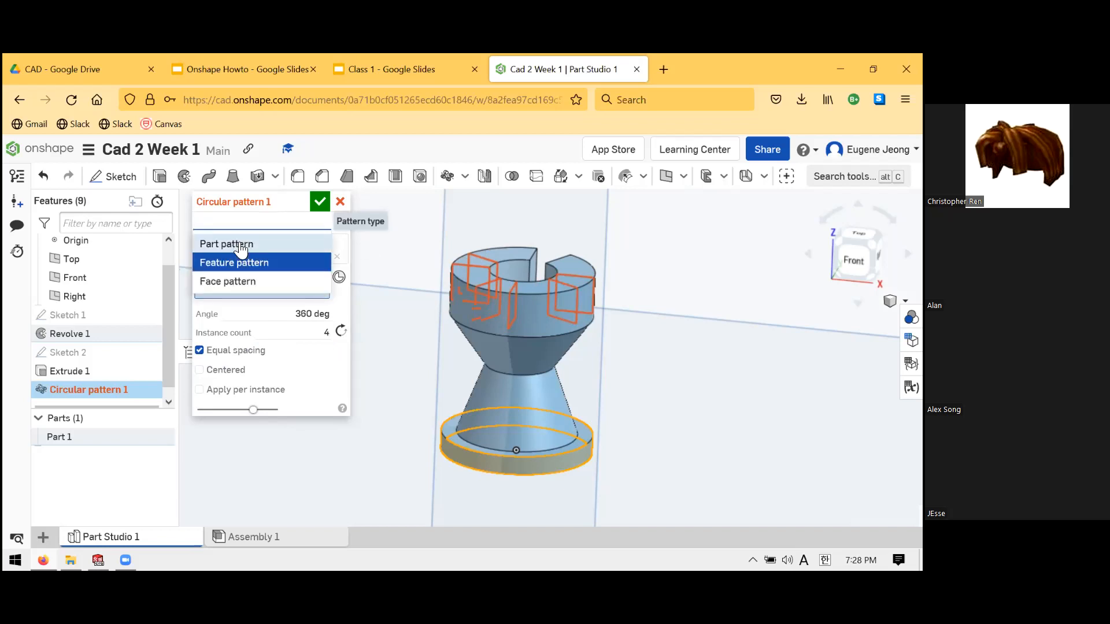
left_click(263, 261)
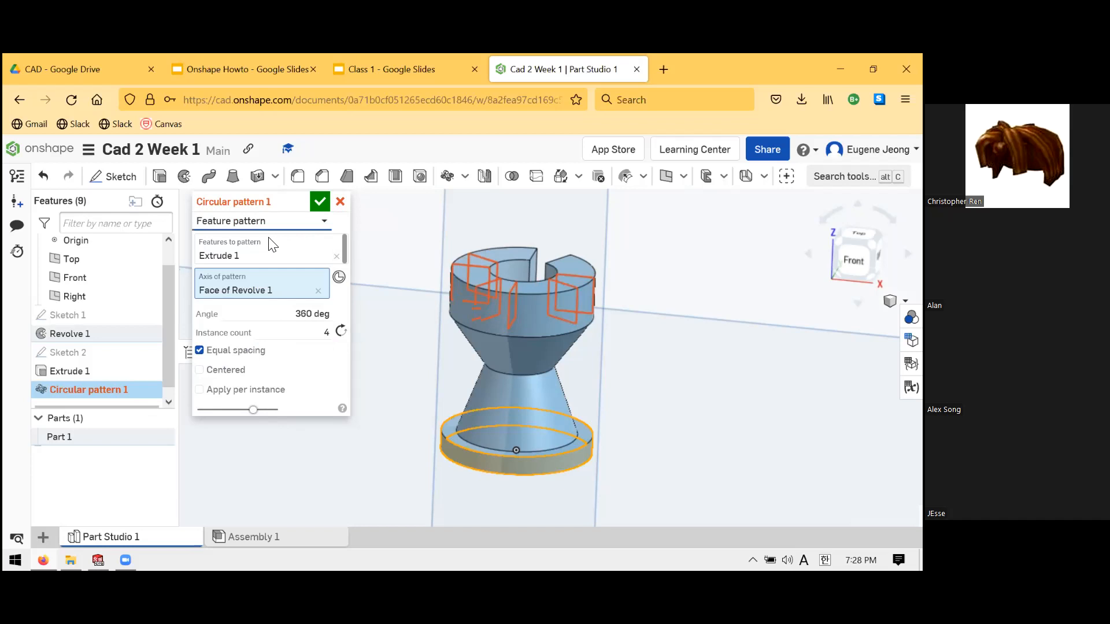
left_click(275, 253)
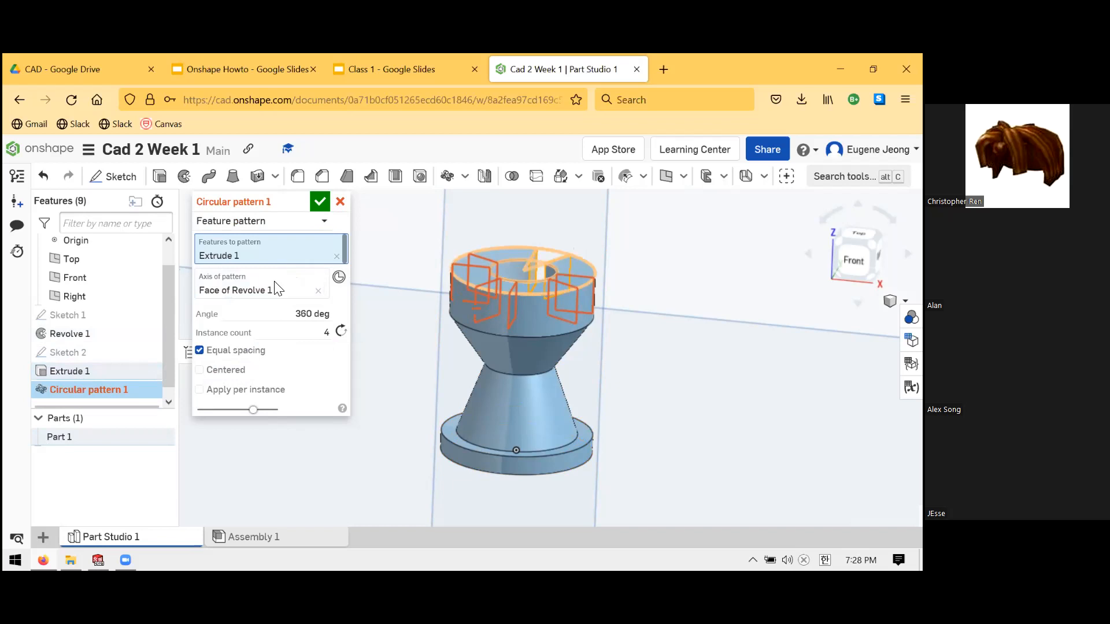
left_click(216, 285)
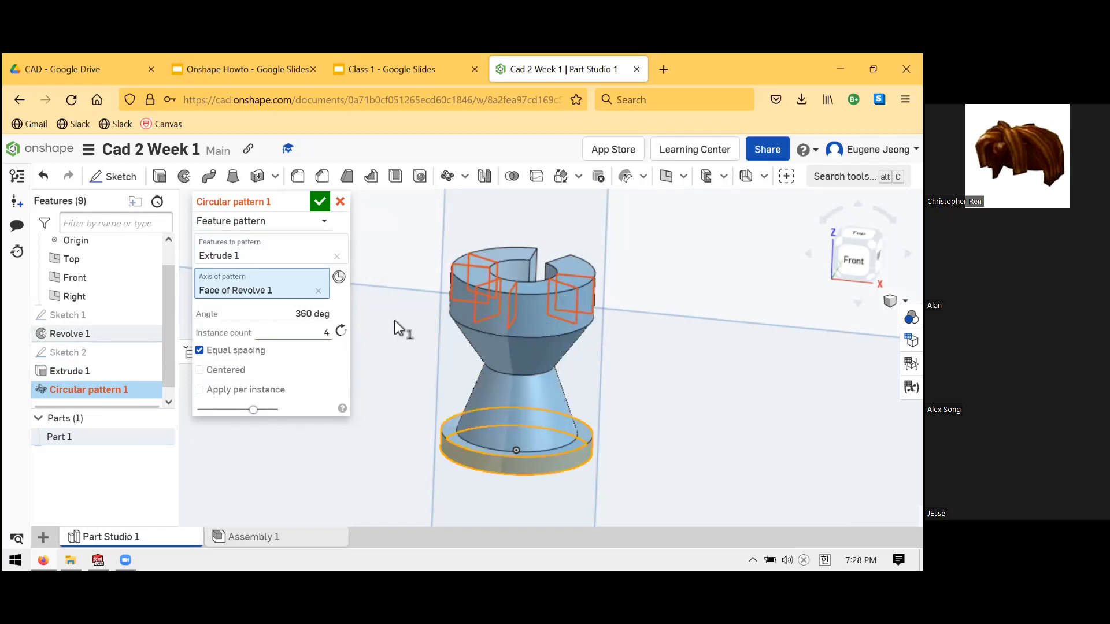
left_click(327, 332)
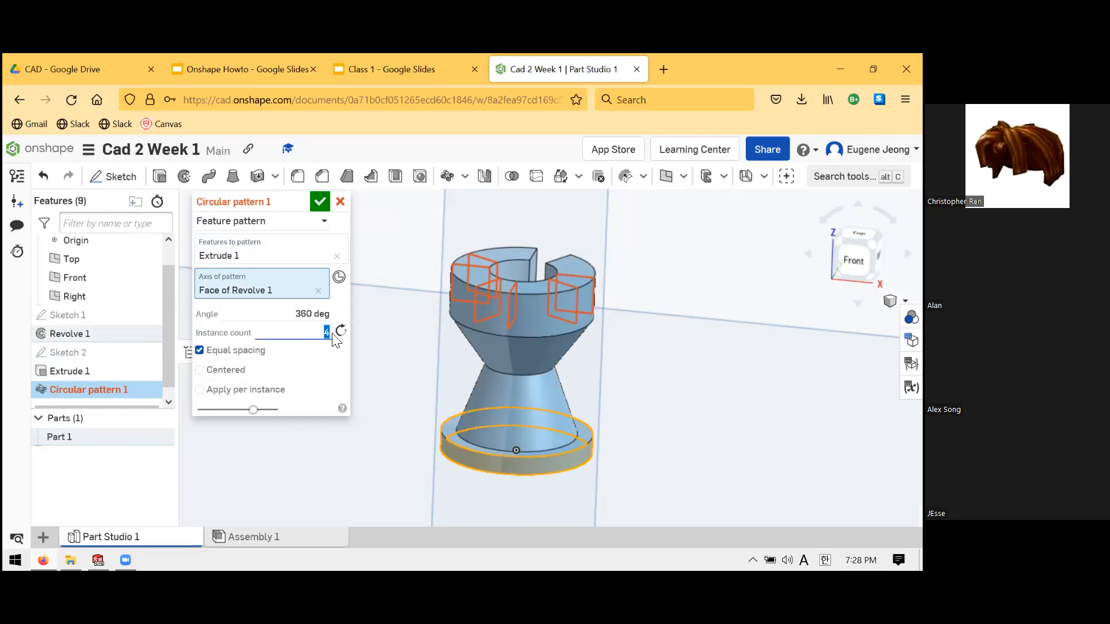
left_click(321, 204)
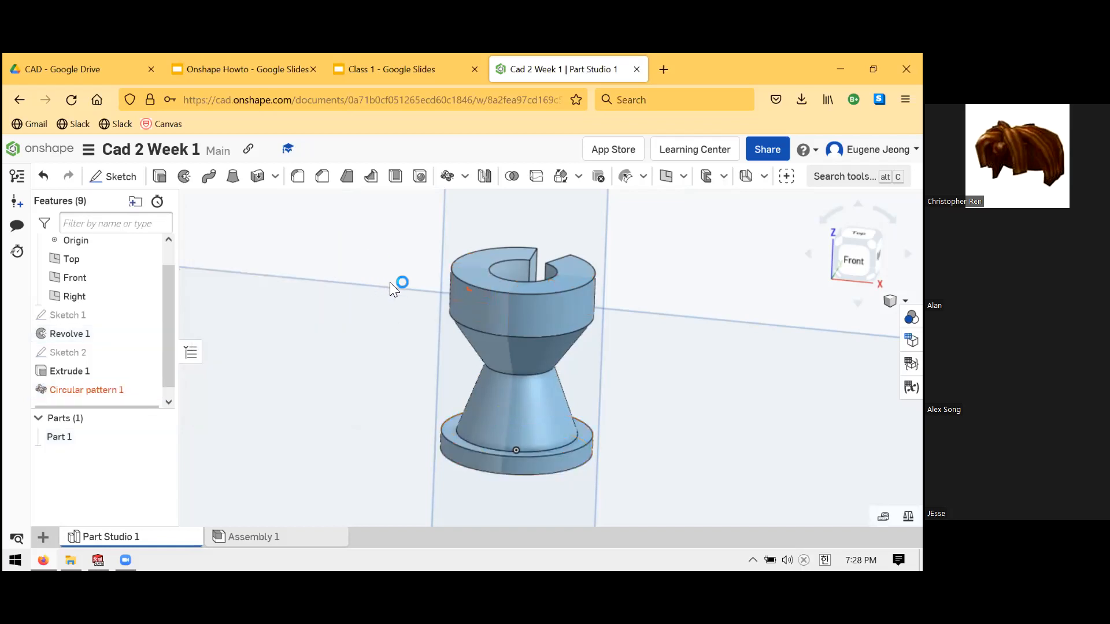
- Edit Circular pattern 1, enable Apply per instance, and confirm it to cut four slots
right_click_drag(393, 298, 562, 316)
scroll(565, 324, "up", 2)
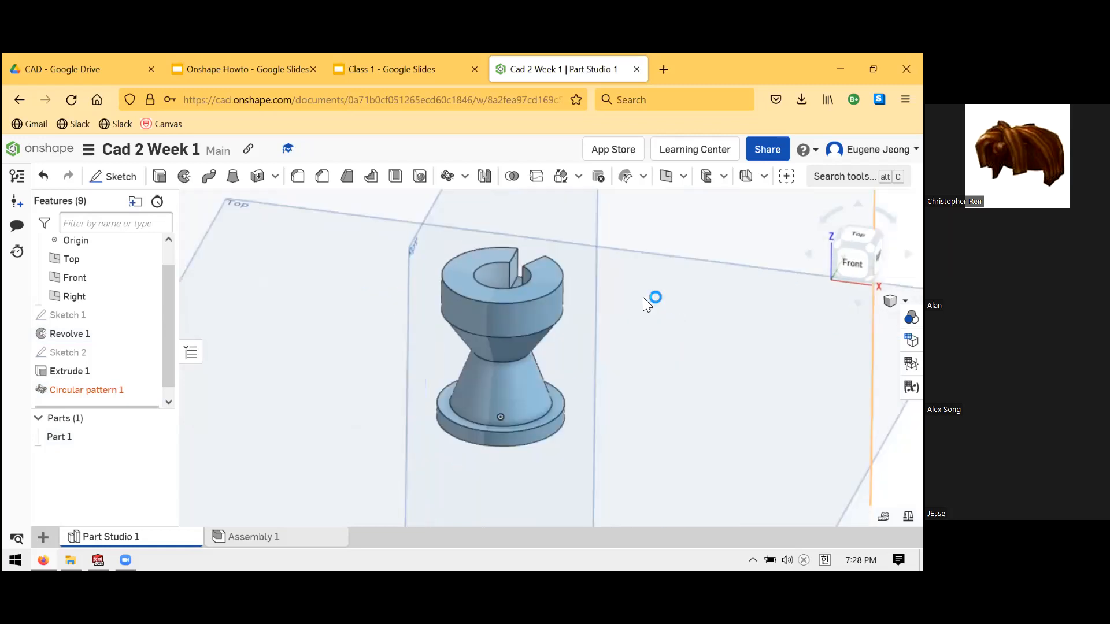
scroll(643, 297, "down", 2)
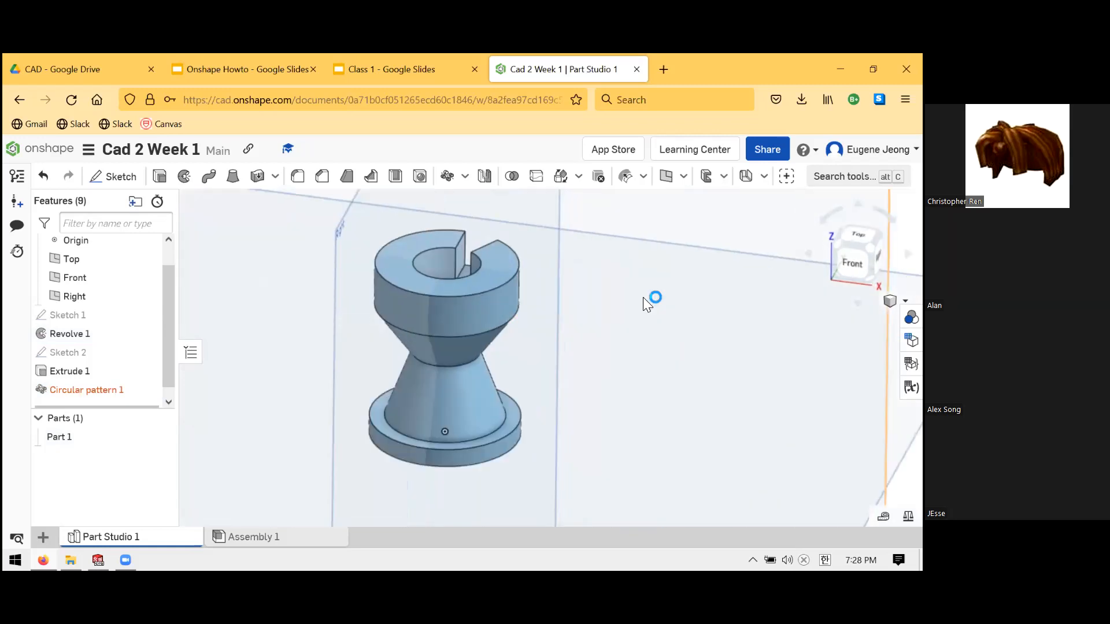
right_click(122, 391)
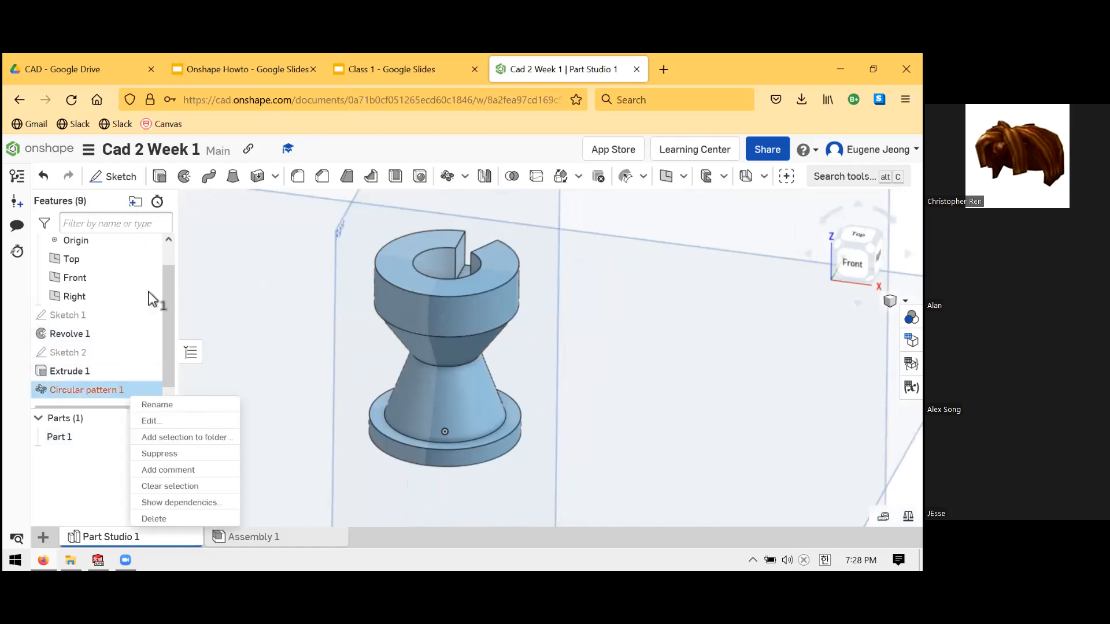
left_click(166, 417)
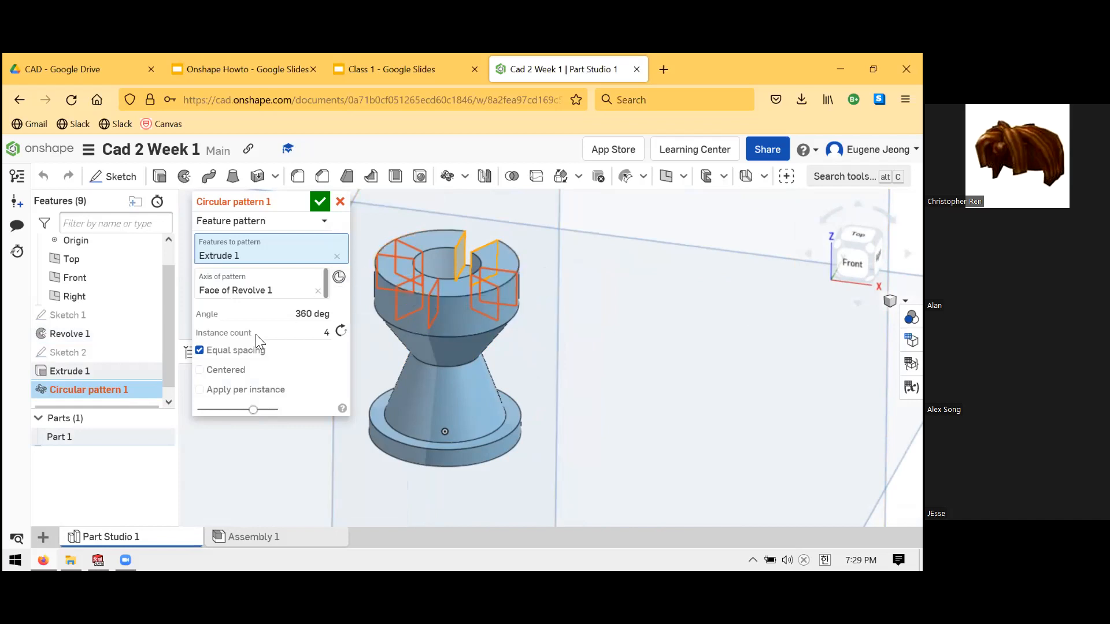
left_click(200, 390)
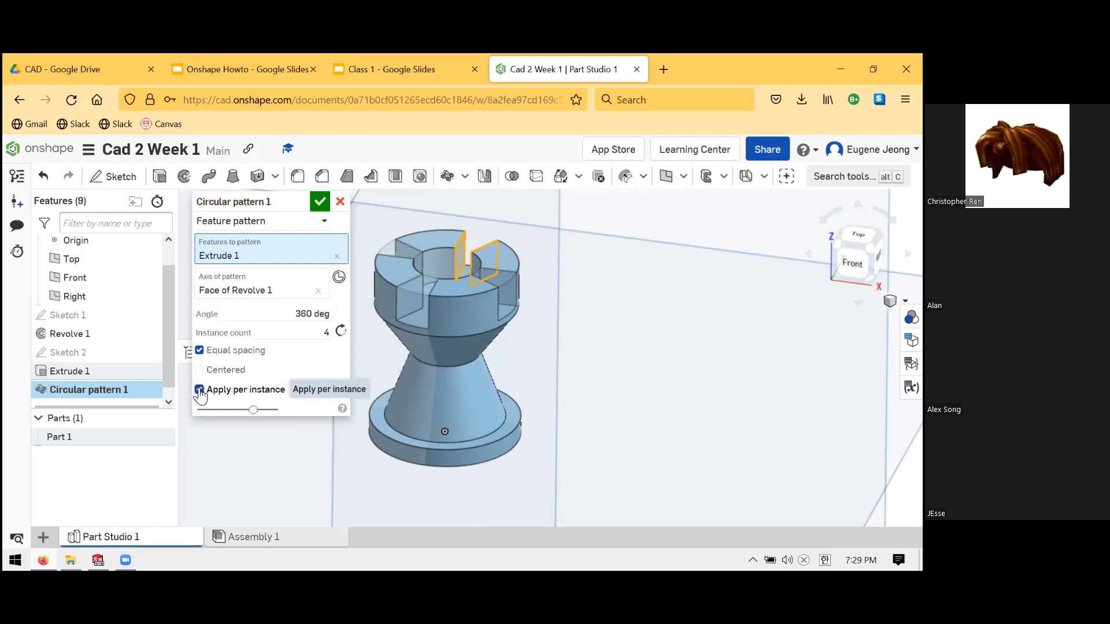
left_click(319, 201)
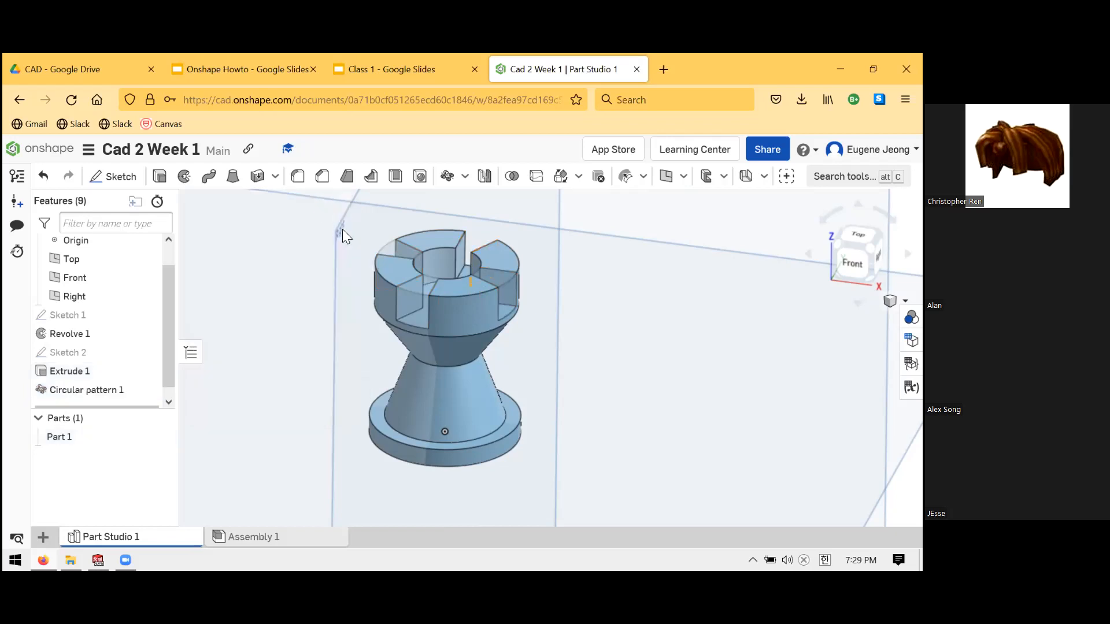
scroll(486, 292, "up", 1)
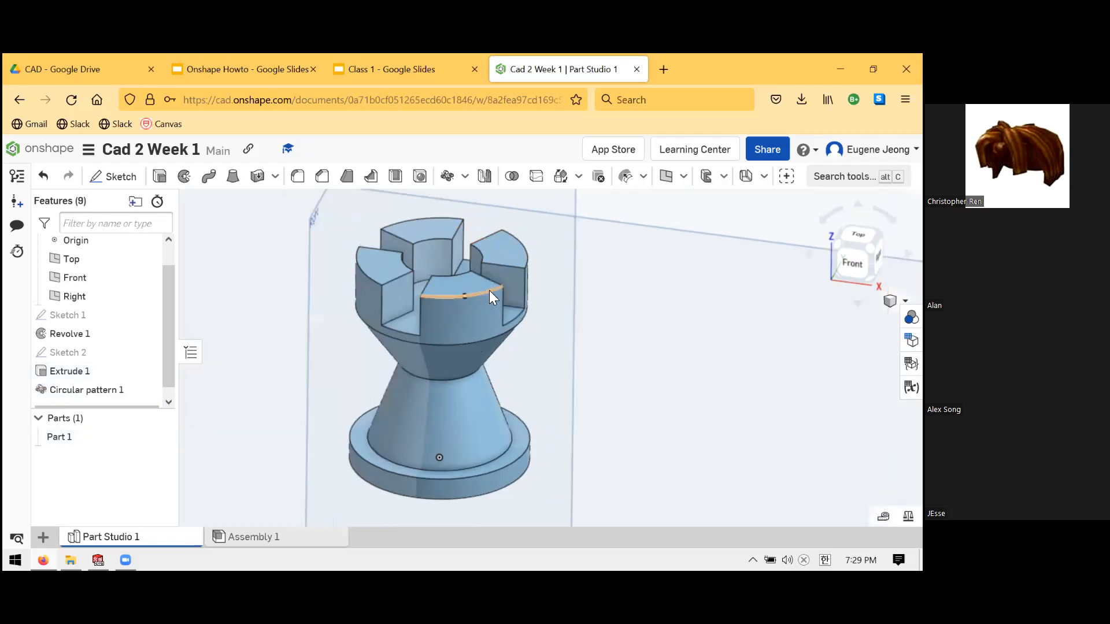
scroll(491, 274, "down", 2)
scroll(453, 259, "up", 3)
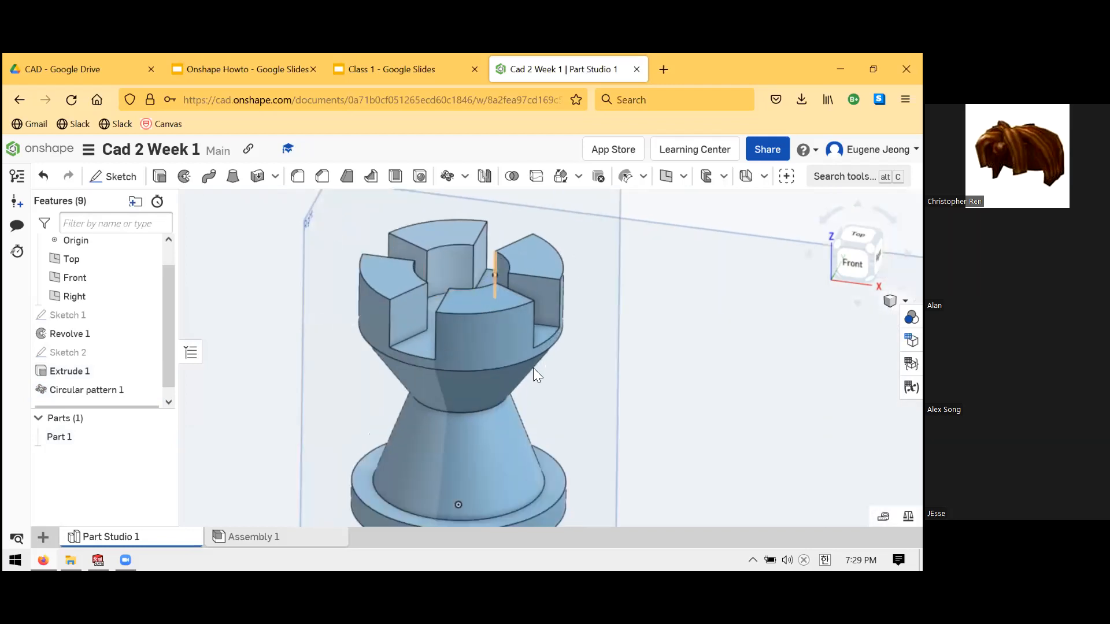
key("shift+5")
right_click_drag(564, 407, 568, 338)
scroll(563, 337, "up", 3)
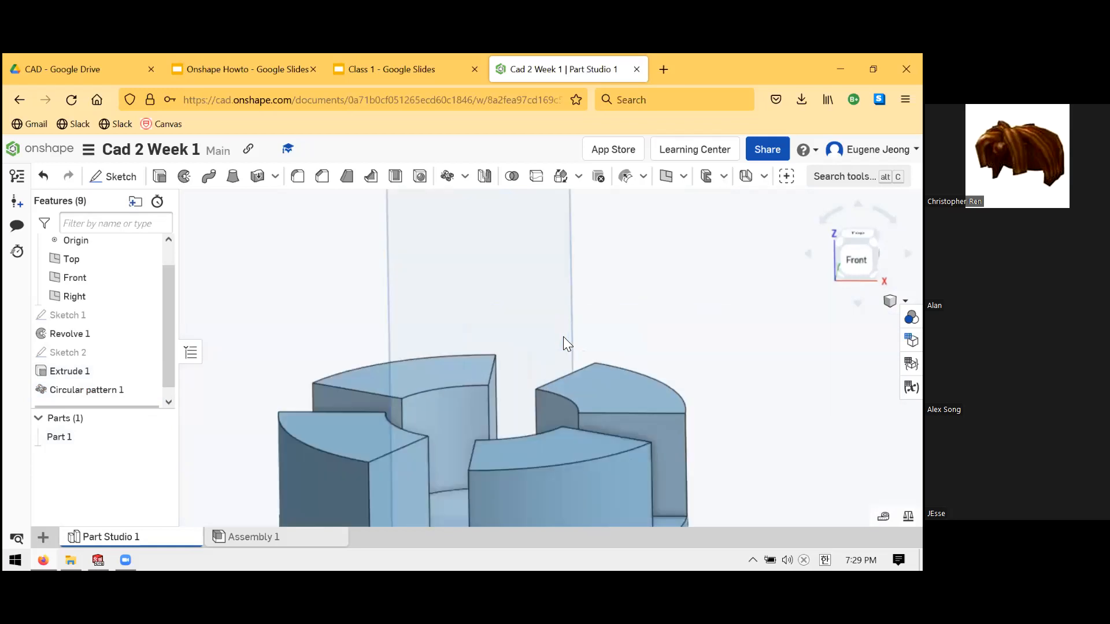
scroll(563, 336, "down", 4)
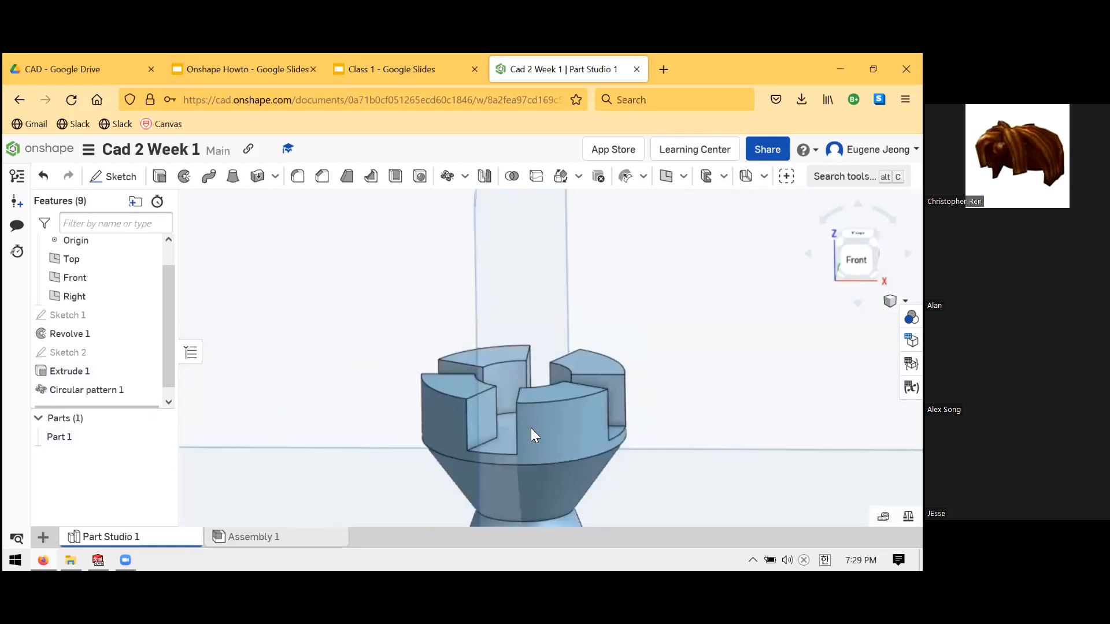
left_click(93, 371)
key("shift+5")
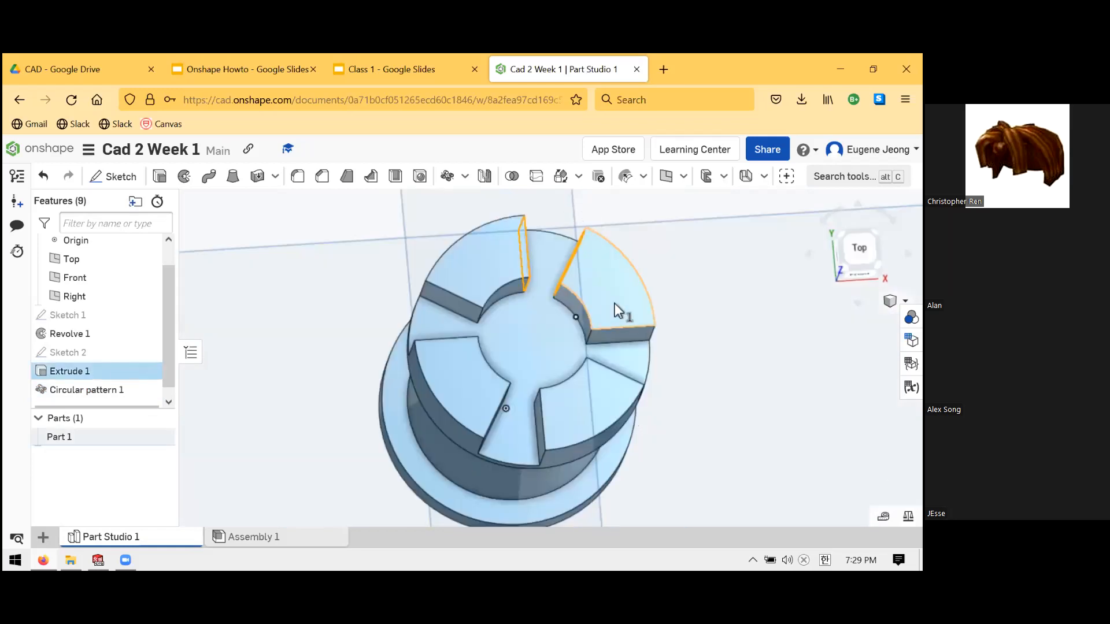
right_click_drag(568, 360, 536, 389)
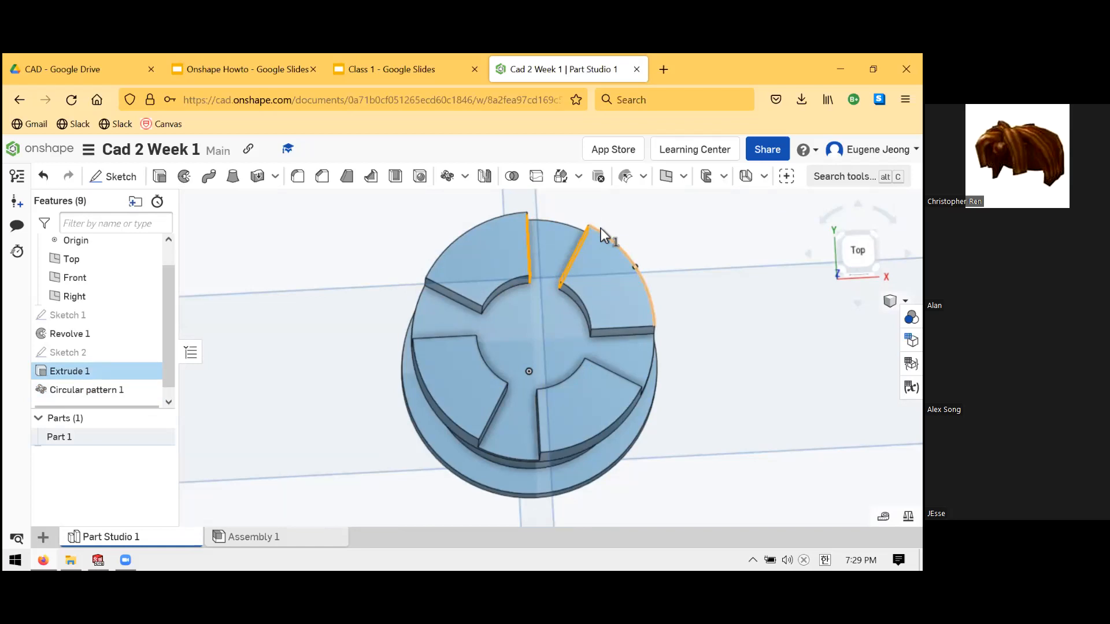
scroll(426, 321, "down", 5)
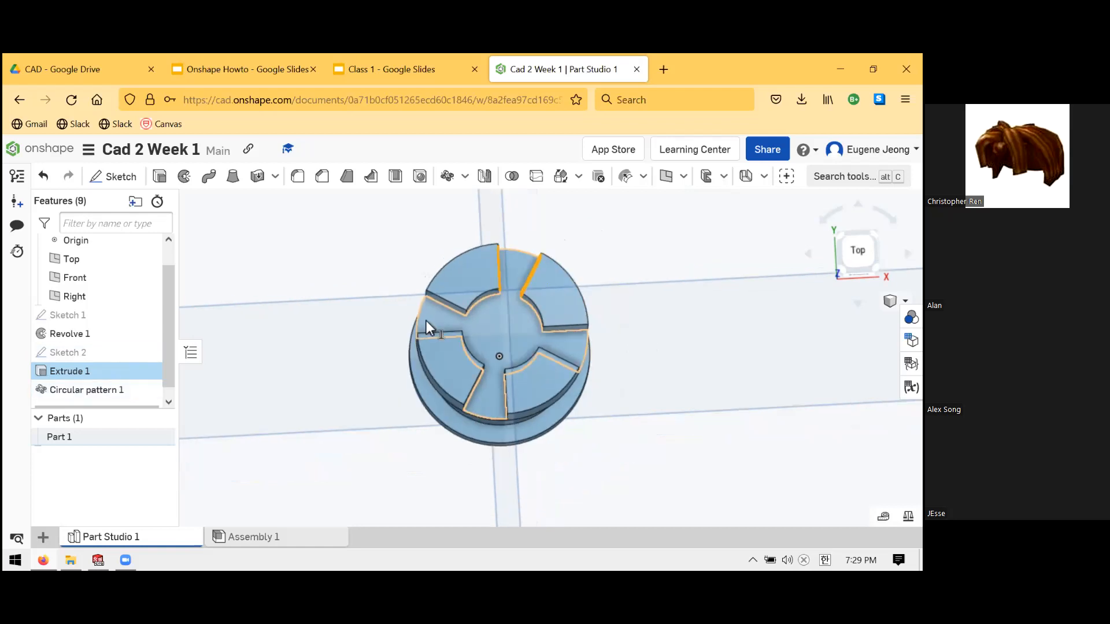
- Reopen Circular pattern 1, confirm it unchanged, and set the rook to isometric view
right_click(99, 393)
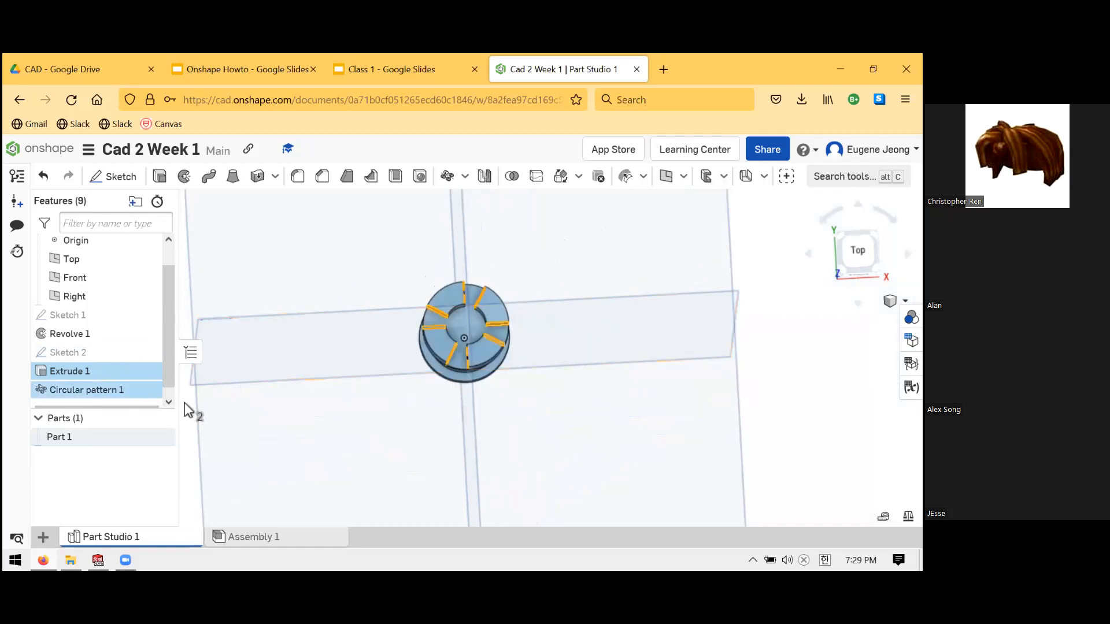
left_click(196, 431)
left_click(108, 401)
right_click(108, 399)
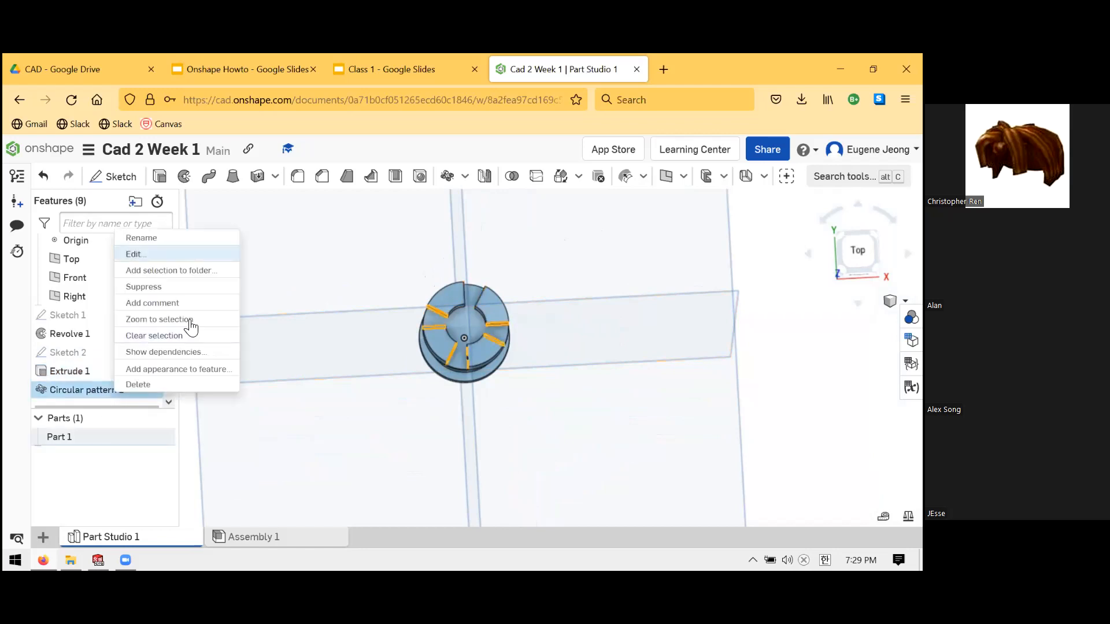
left_click(210, 256)
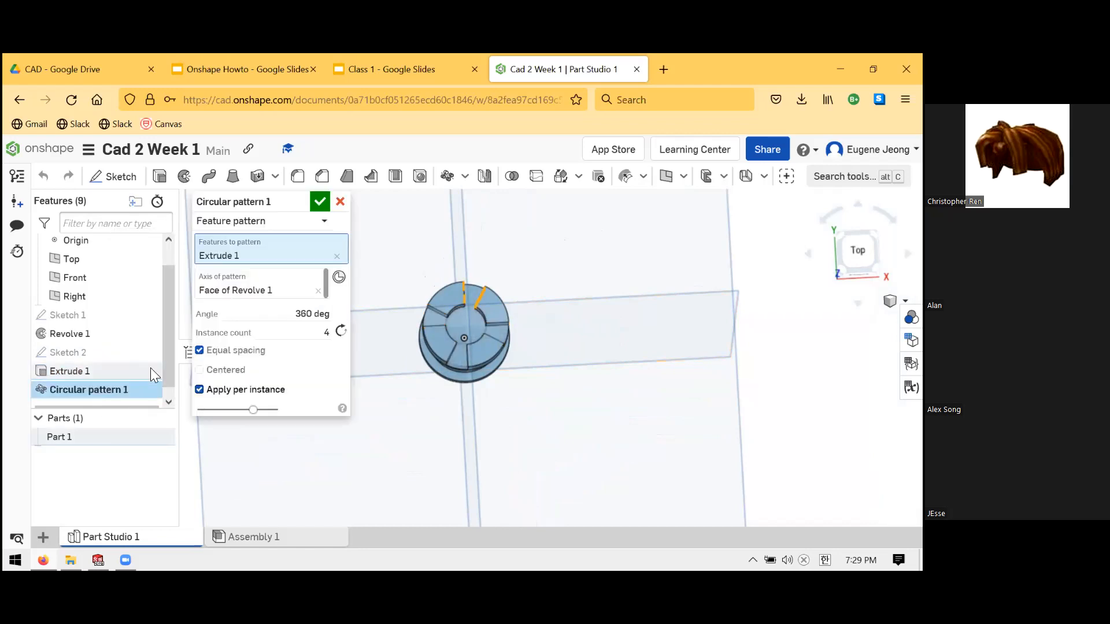
left_click(320, 202)
scroll(585, 292, "up", 2)
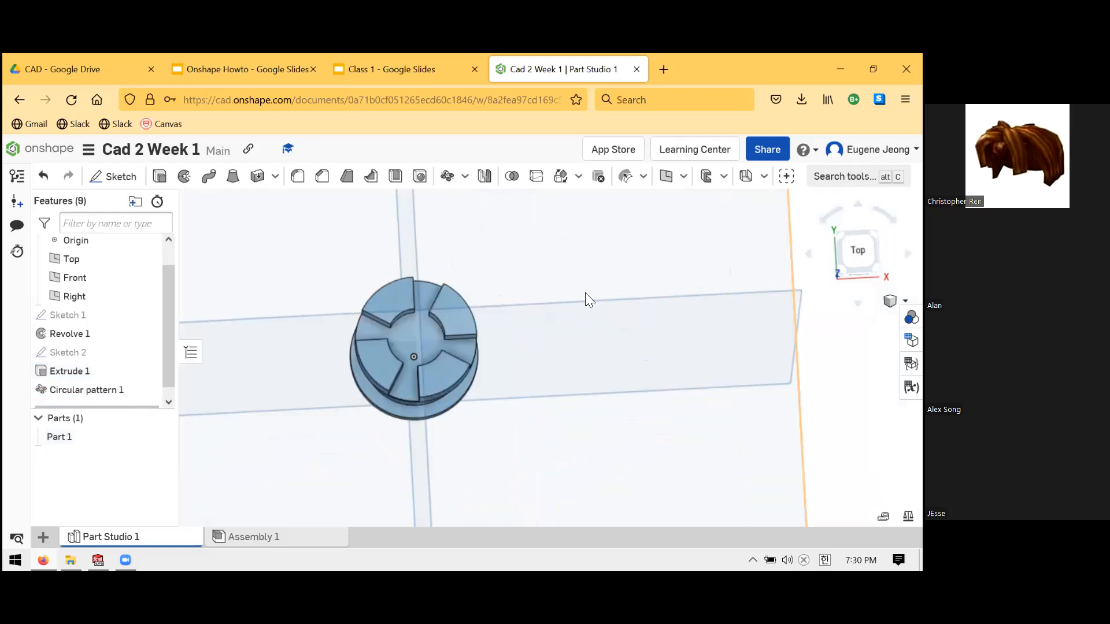
scroll(585, 294, "down", 4)
scroll(502, 322, "up", 5)
right_click_drag(572, 388, 599, 296)
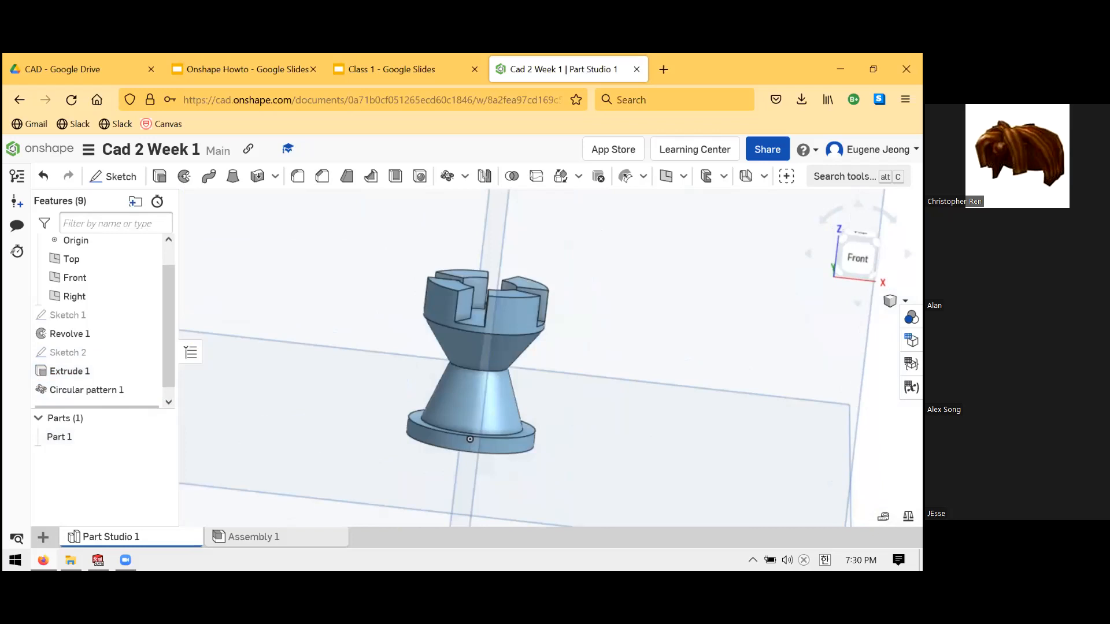
key("shift+7")
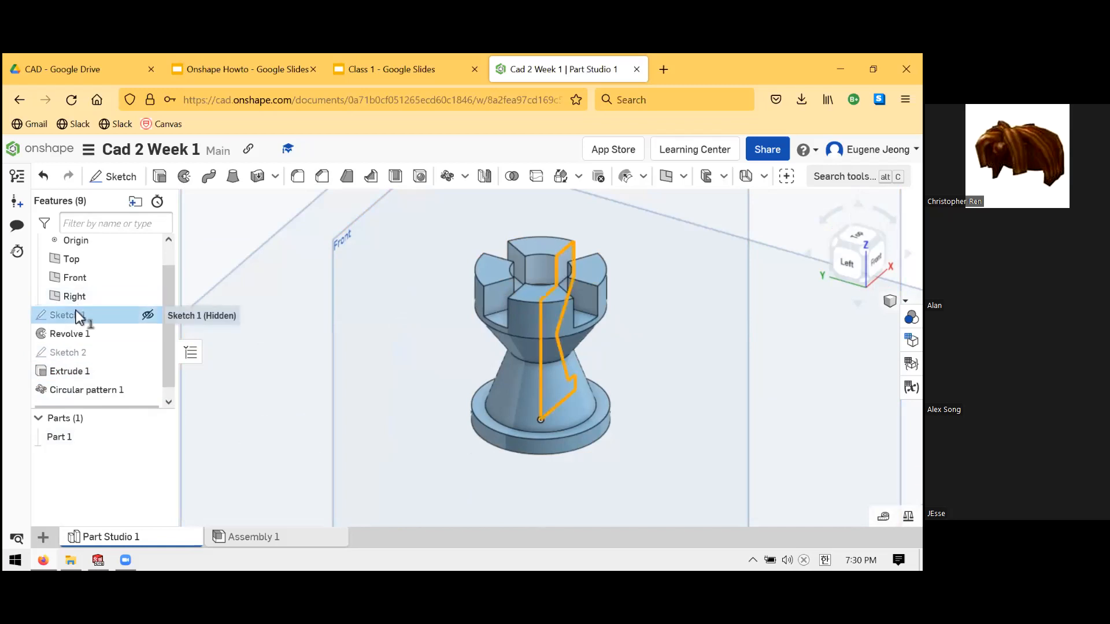
- Clear the Sketch 1 selection and switch to the Class 1 presentation
right_click(137, 320)
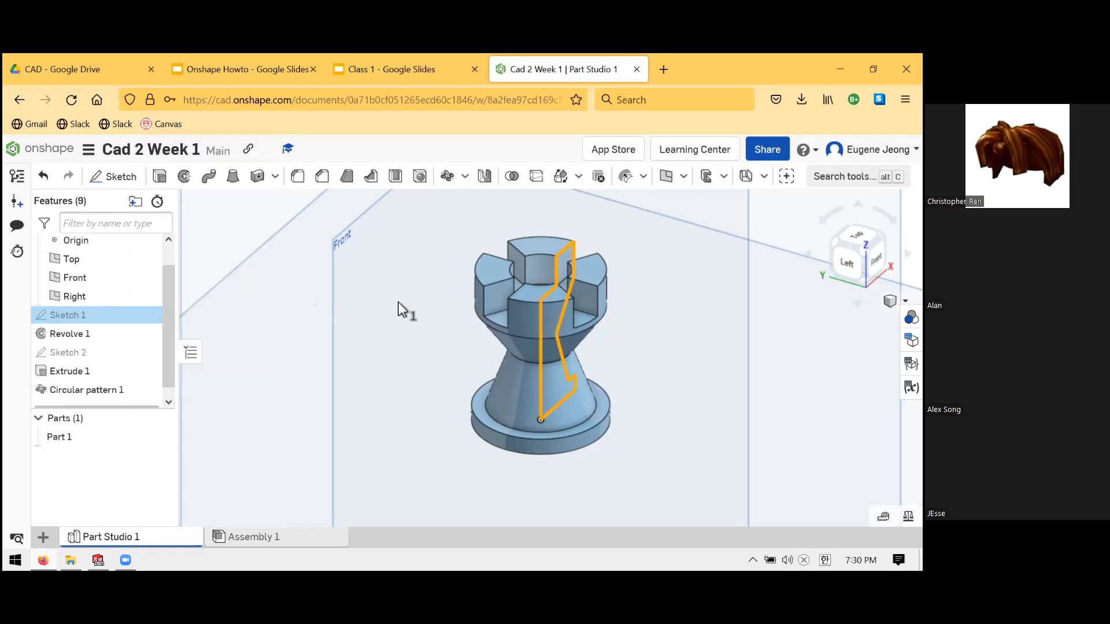
scroll(401, 310, "down", 5)
left_click(277, 295)
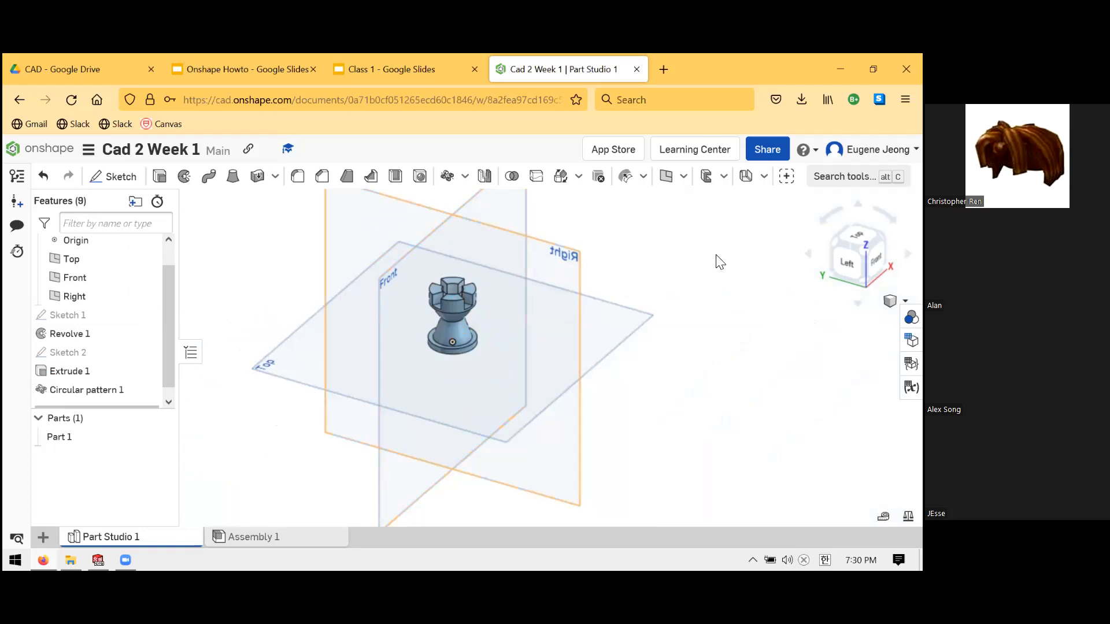
left_click(382, 55)
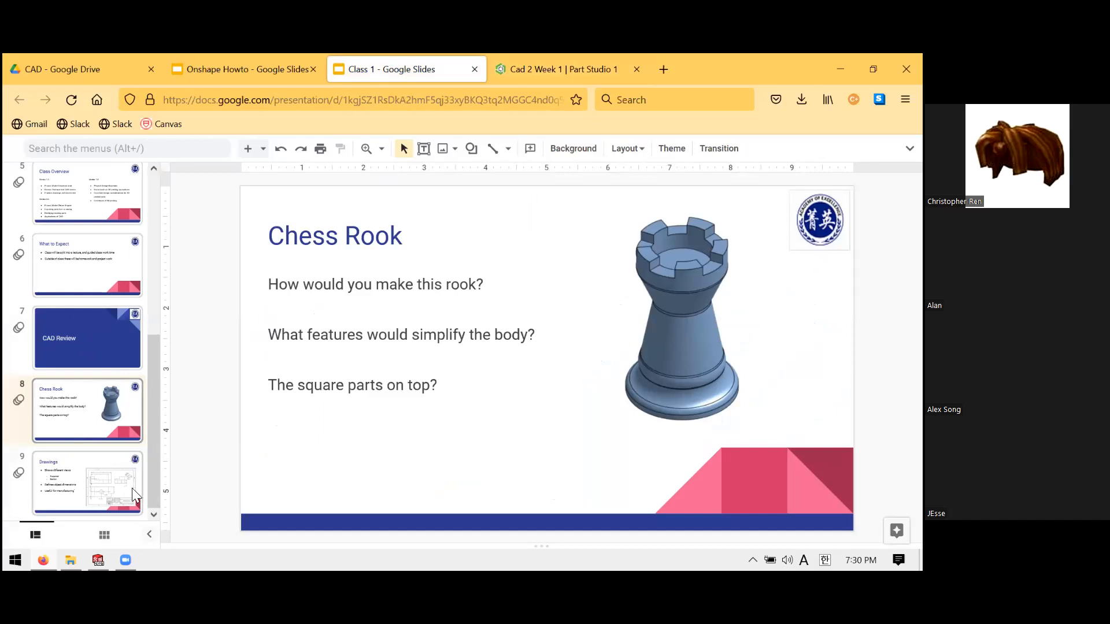
- Display slide 9 'Drawings', then flip between the Onshape Part Studio and the Class 1 presentation
left_click(62, 470)
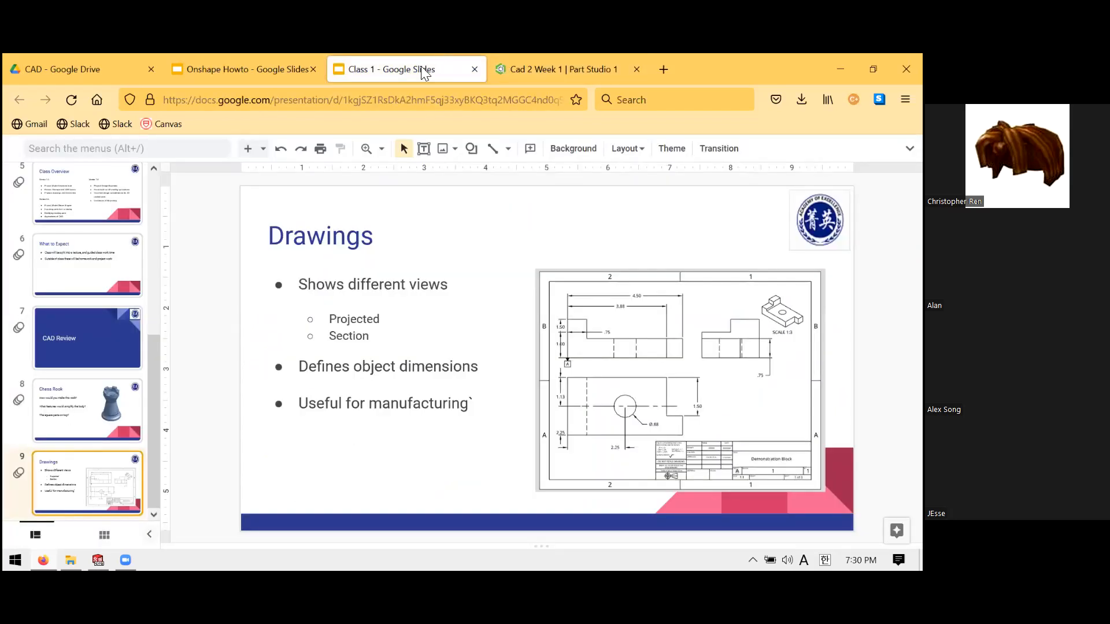
left_click(520, 67)
left_click(354, 74)
- Go back to the Cad 2 Week 1 Part Studio with Ctrl+Tab and zoom in on the rook
key("ctrl+Tab")
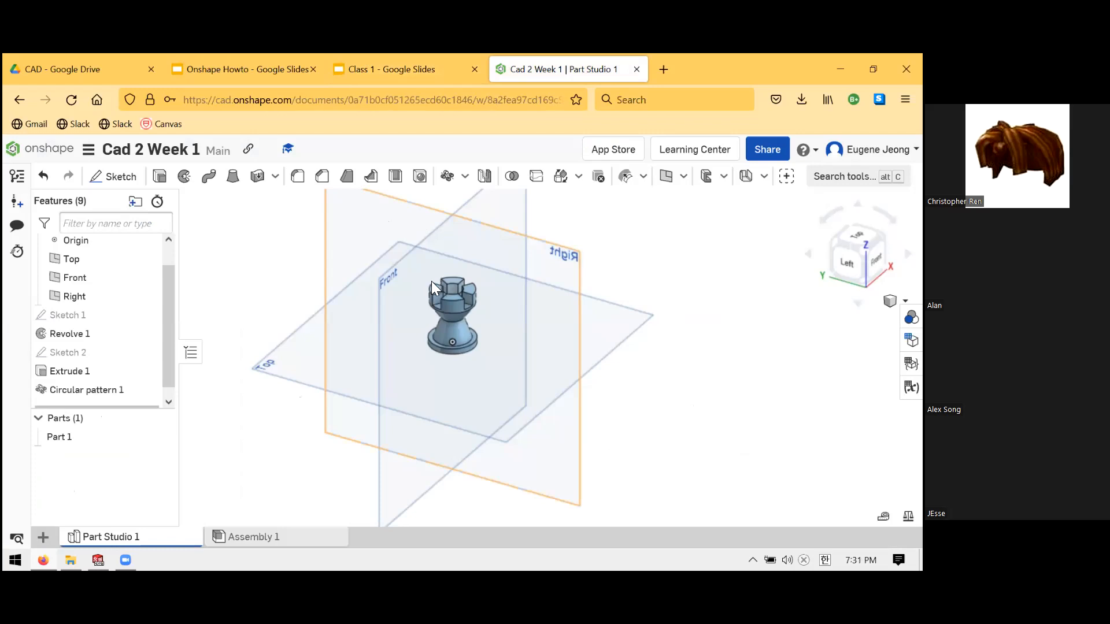
scroll(431, 281, "up", 5)
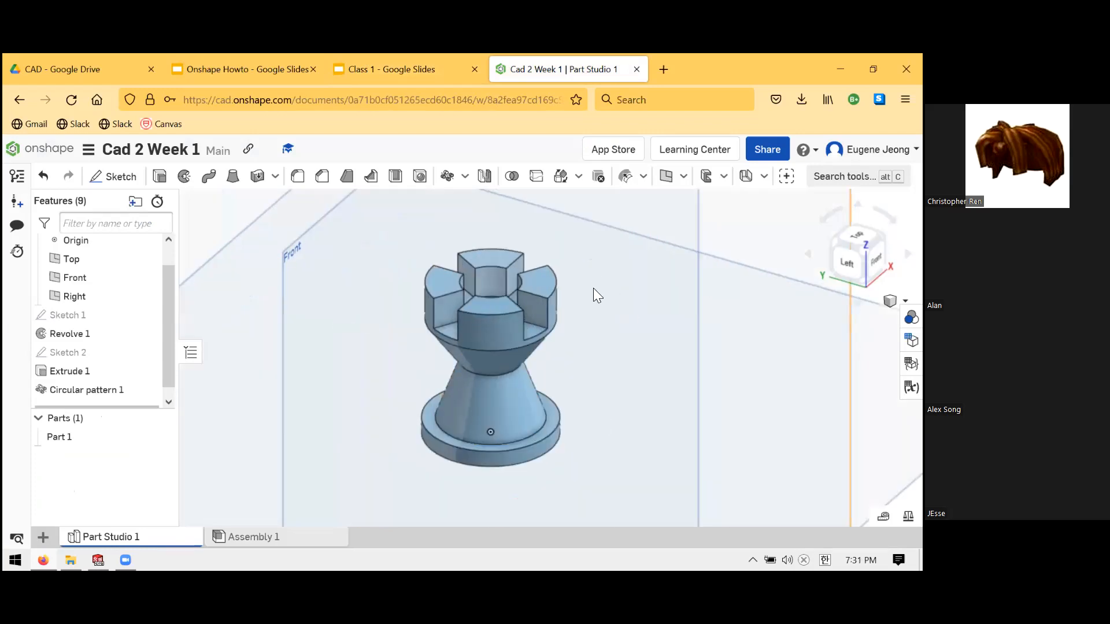
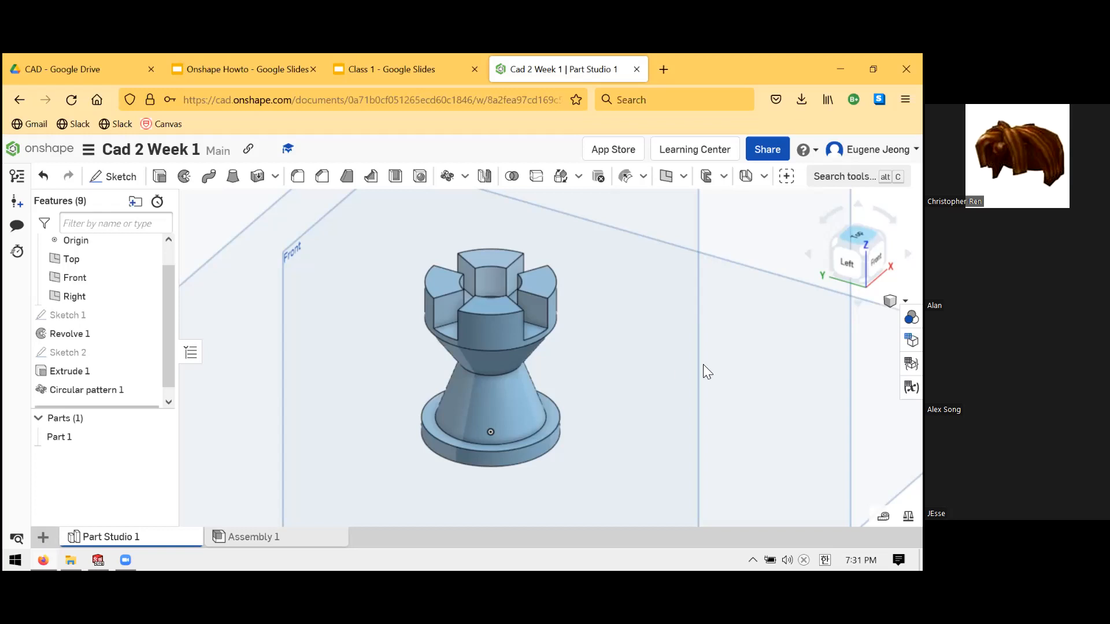
- Switch from the Onshape rook model to the Class 1 Google Slides deck on slide 9, 'Drawings'
left_click(341, 64)
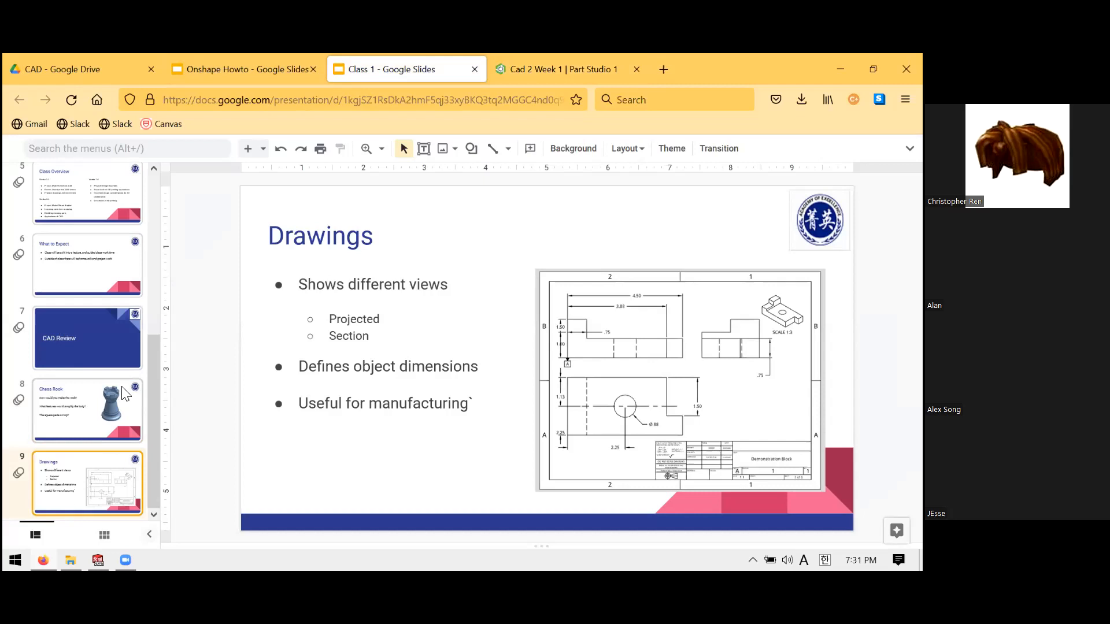
scroll(74, 373, "up", 5)
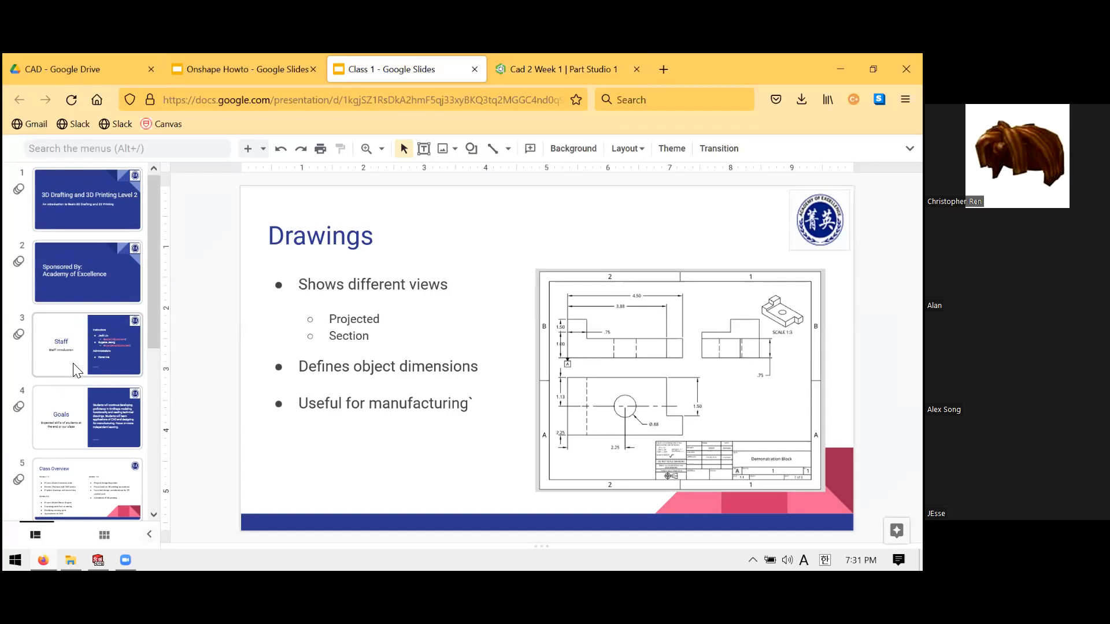
scroll(75, 341, "down", 5)
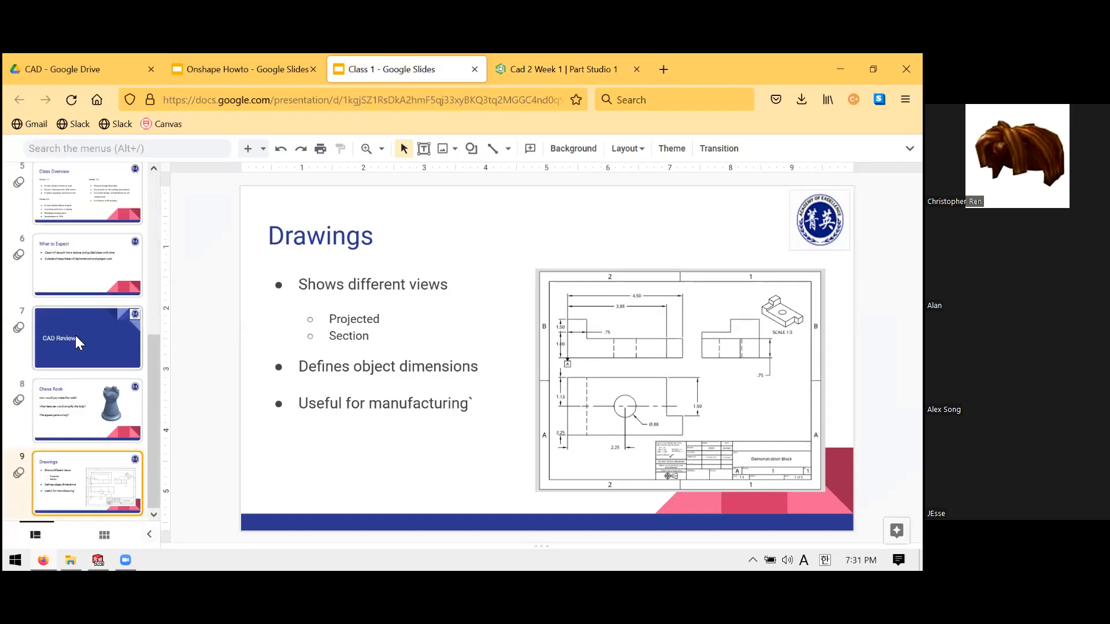